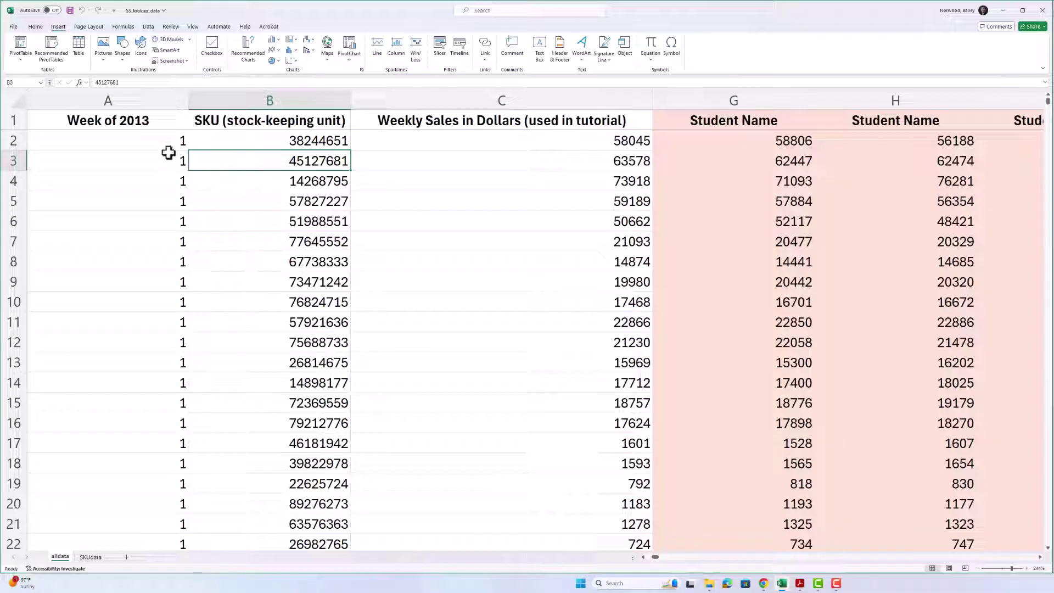
Review the first row's week, SKU and weekly sales on alldata, then select column C
{"action": "left_click", "coordinate": [161, 142]}
{"action": "key", "text": "Down"}
{"action": "key", "text": "Down"}
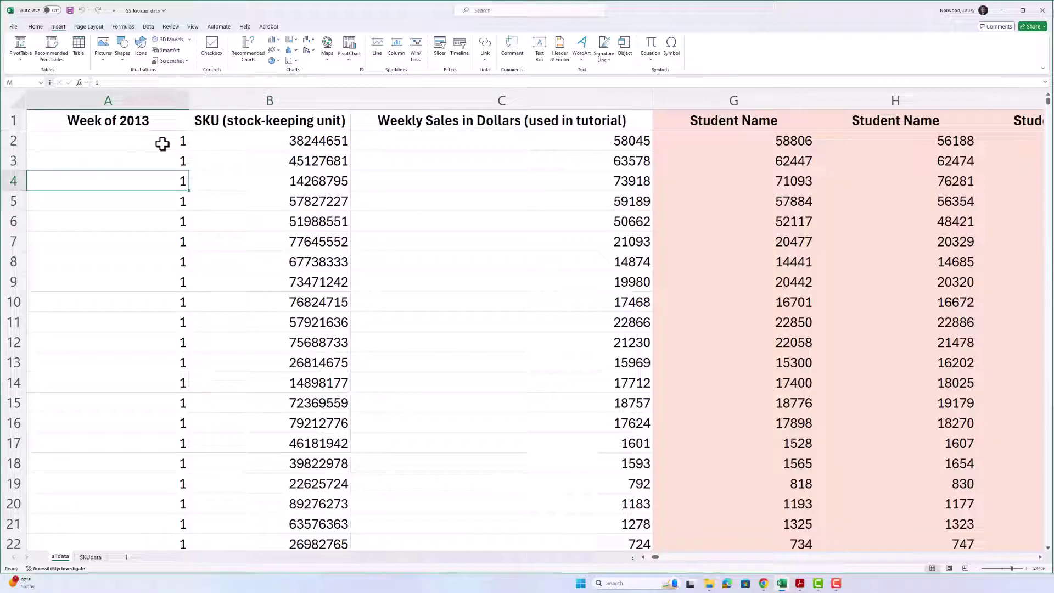
{"action": "key", "text": "Right"}
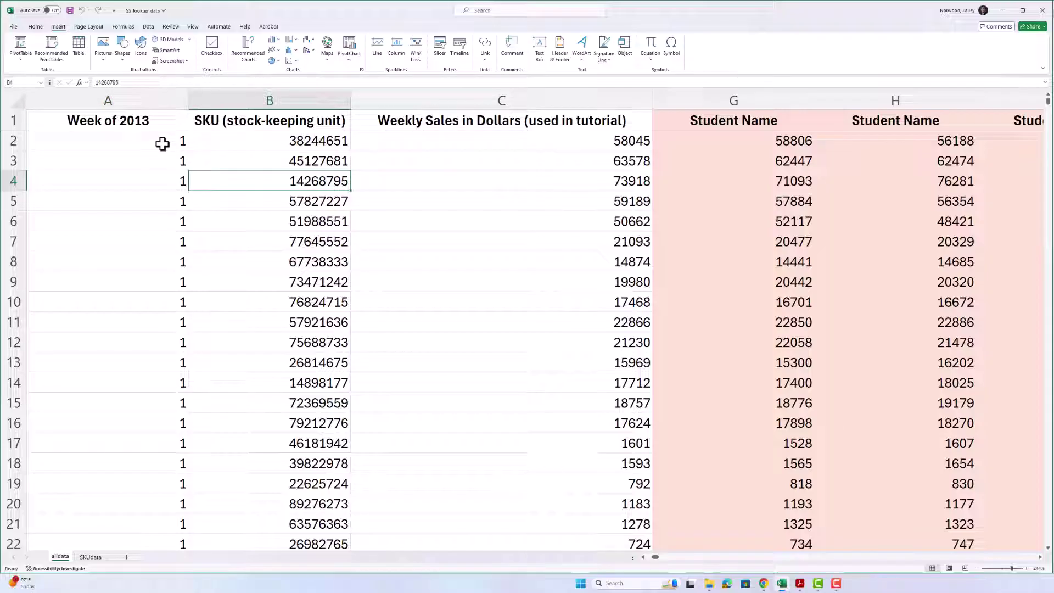
{"action": "key", "text": "Right"}
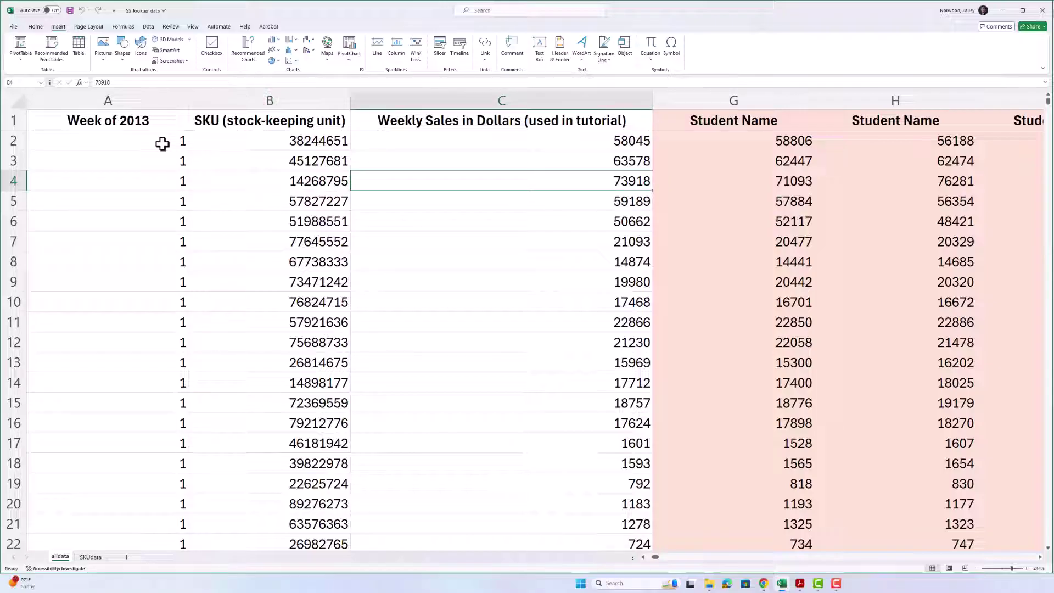
{"action": "key", "text": "Up"}
{"action": "key", "text": "Up"}
{"action": "key", "text": "Up"}
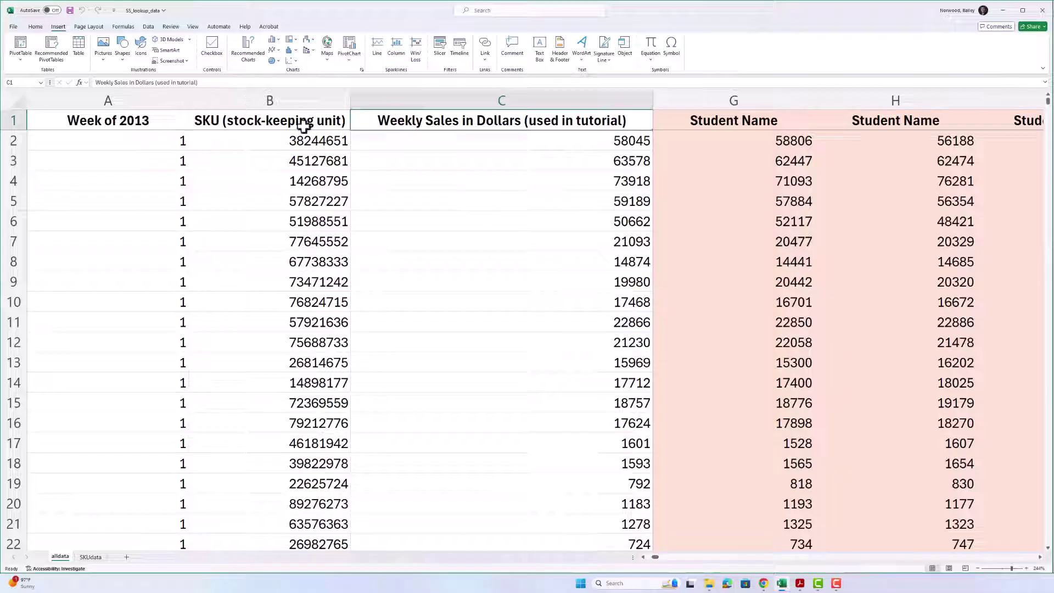
{"action": "left_click", "coordinate": [478, 102]}
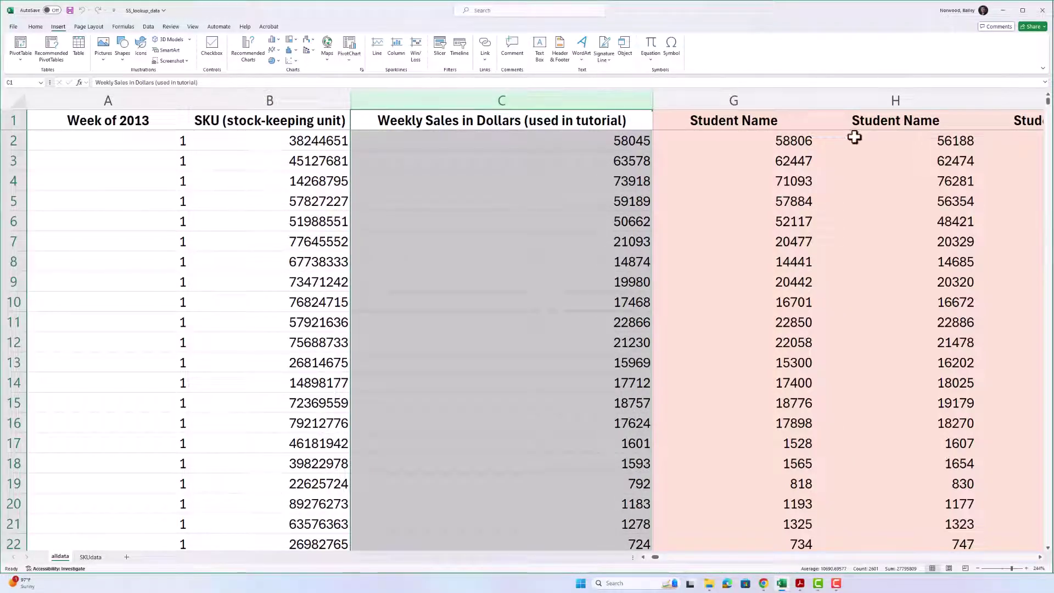
Check the Student Name column H, then revisit the sales, SKU and week values
{"action": "left_click", "coordinate": [863, 118]}
{"action": "left_click", "coordinate": [871, 97]}
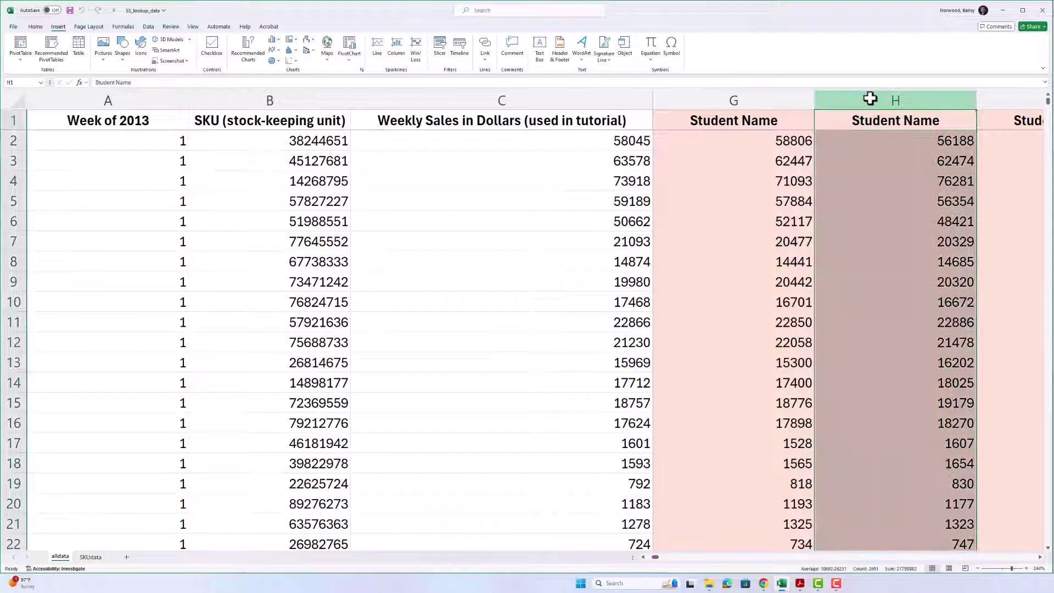
{"action": "left_click", "coordinate": [442, 207]}
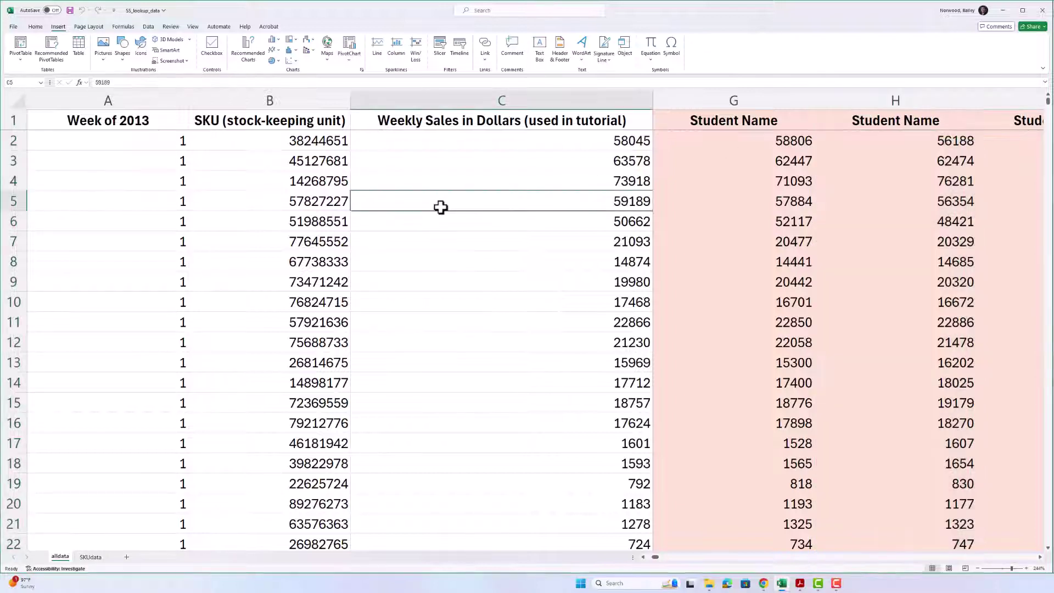
{"action": "left_click", "coordinate": [280, 306]}
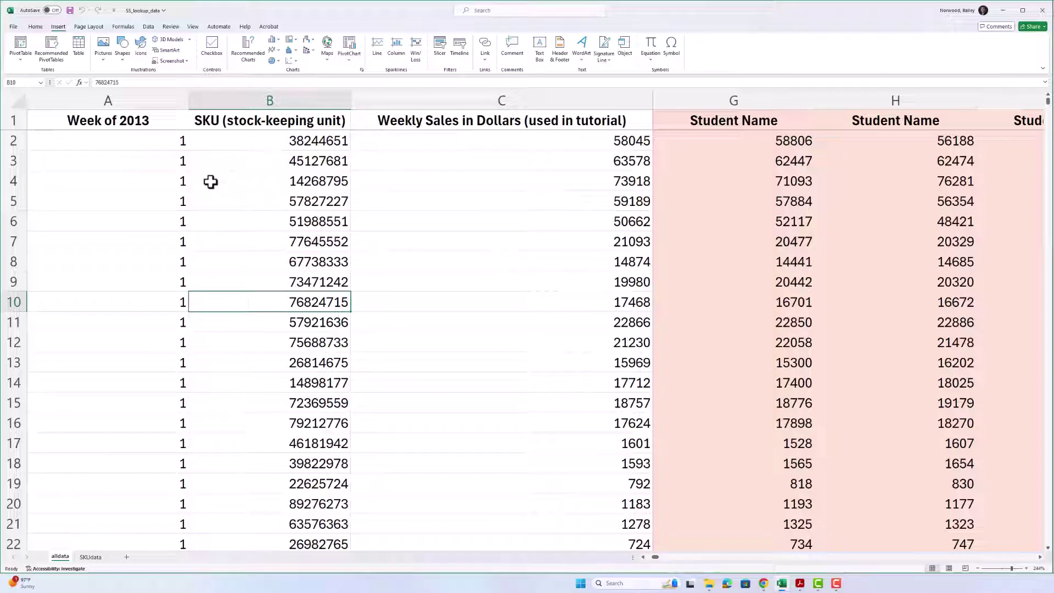
{"action": "left_click", "coordinate": [170, 182]}
Inspect a week 2 row's week, SKU and weekly sales, then move to the SKUdata sheet
{"action": "scroll", "coordinate": [169, 376], "scroll_direction": "down", "scroll_amount": 20}
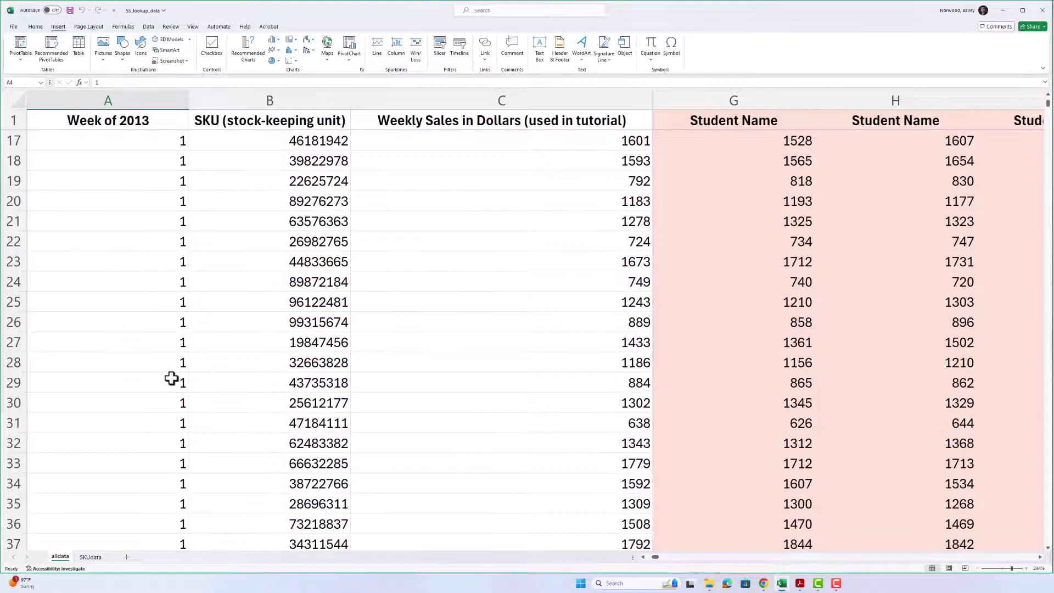
{"action": "left_click", "coordinate": [165, 326]}
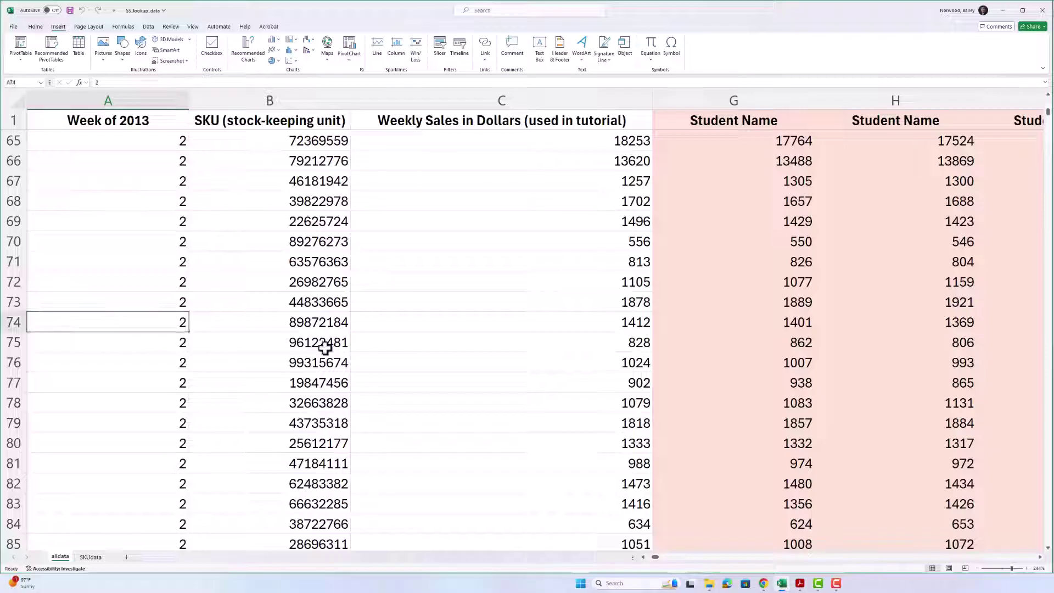
{"action": "left_click", "coordinate": [316, 326]}
{"action": "left_click", "coordinate": [504, 315]}
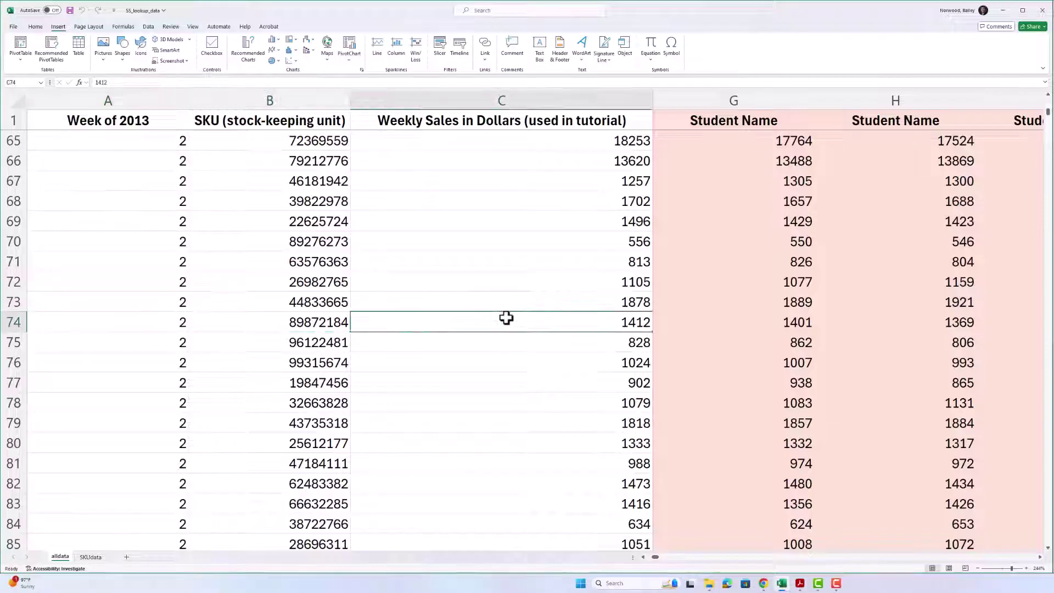
{"action": "left_click", "coordinate": [90, 557]}
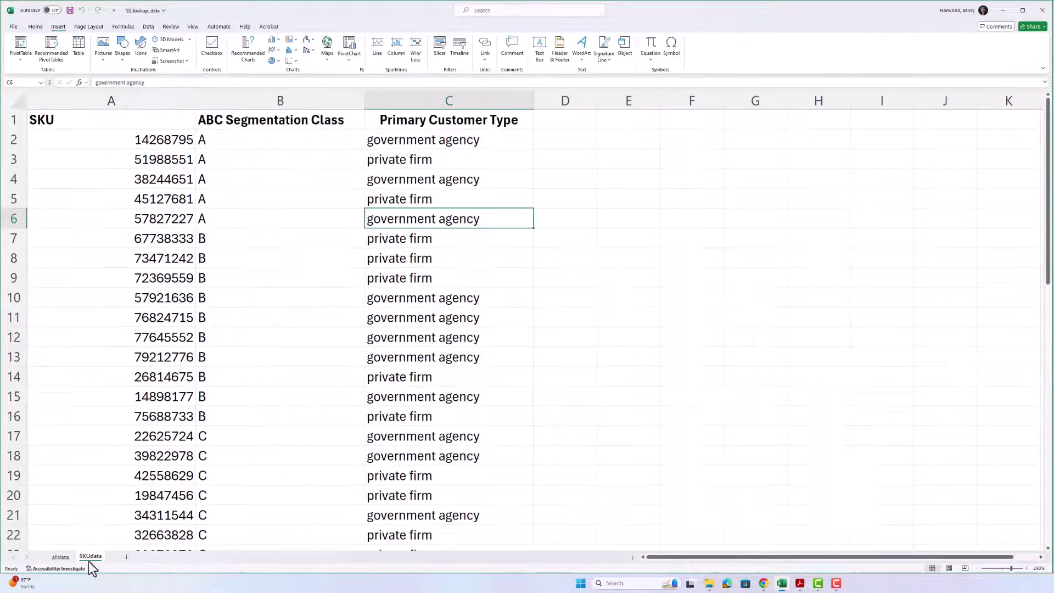
Check the ABC classes on SKUdata, noting example class B and class C SKUs
{"action": "left_click", "coordinate": [140, 159]}
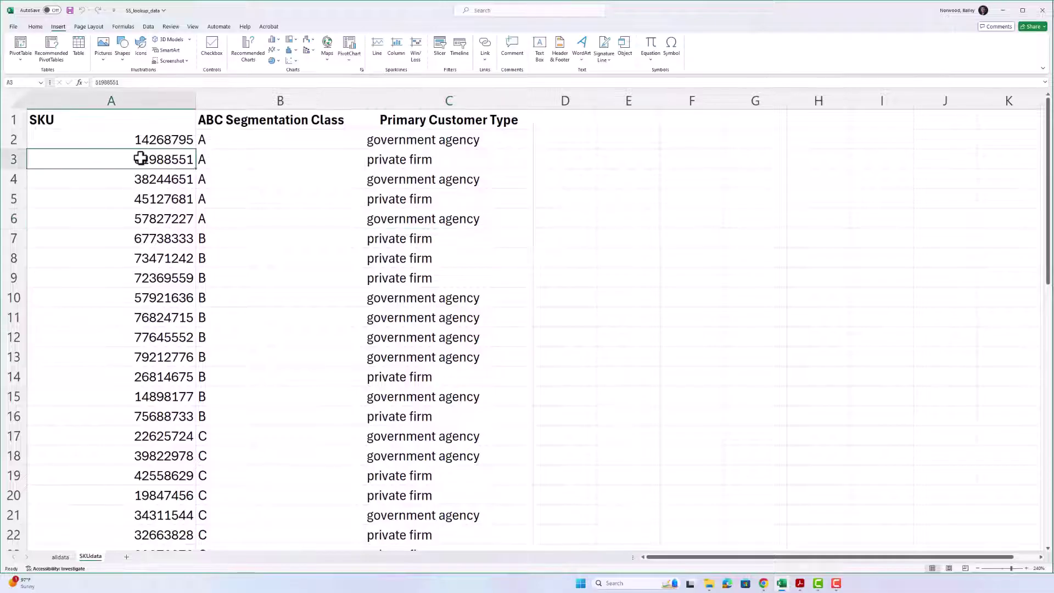
{"action": "key", "text": "Right"}
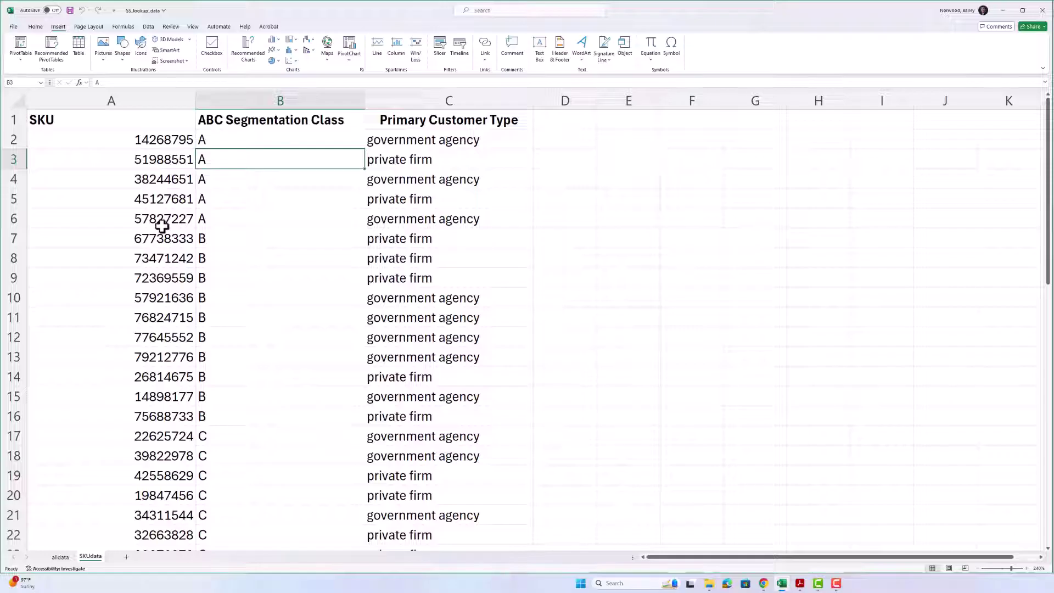
{"action": "left_click", "coordinate": [231, 284]}
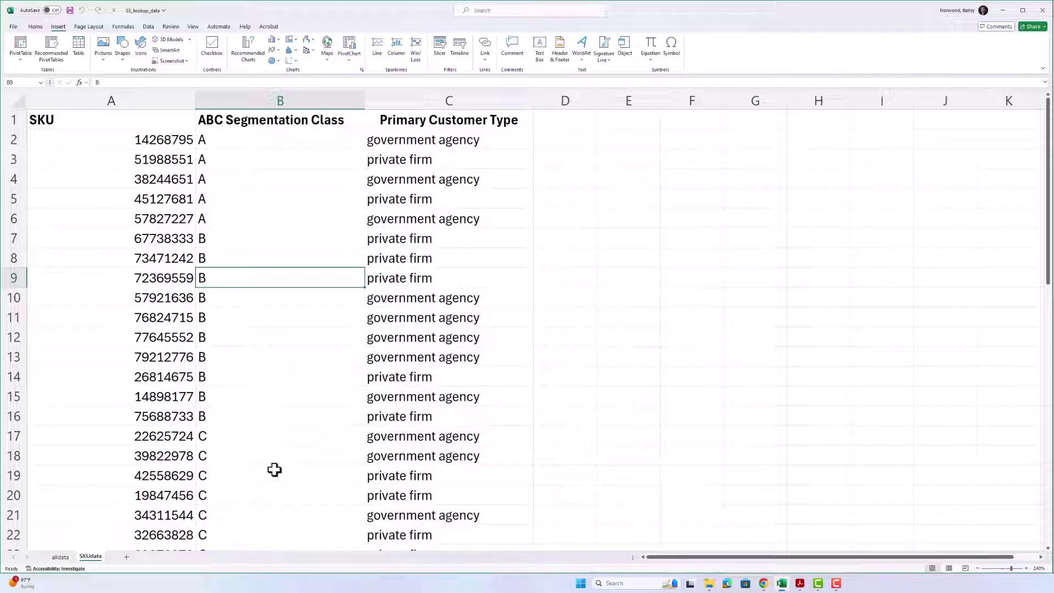
{"action": "left_click", "coordinate": [274, 494]}
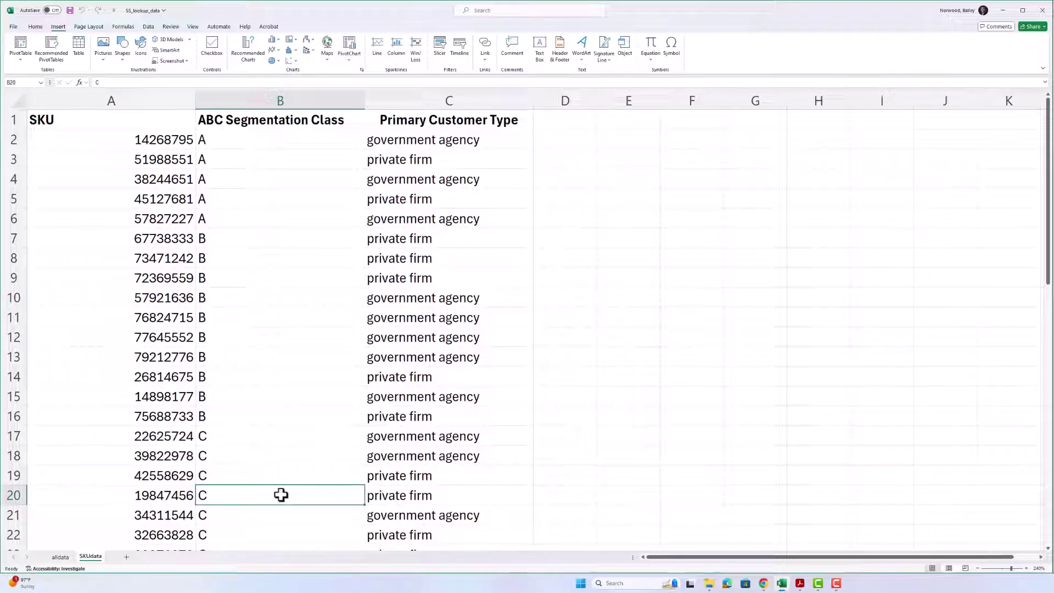
{"action": "left_click", "coordinate": [273, 138]}
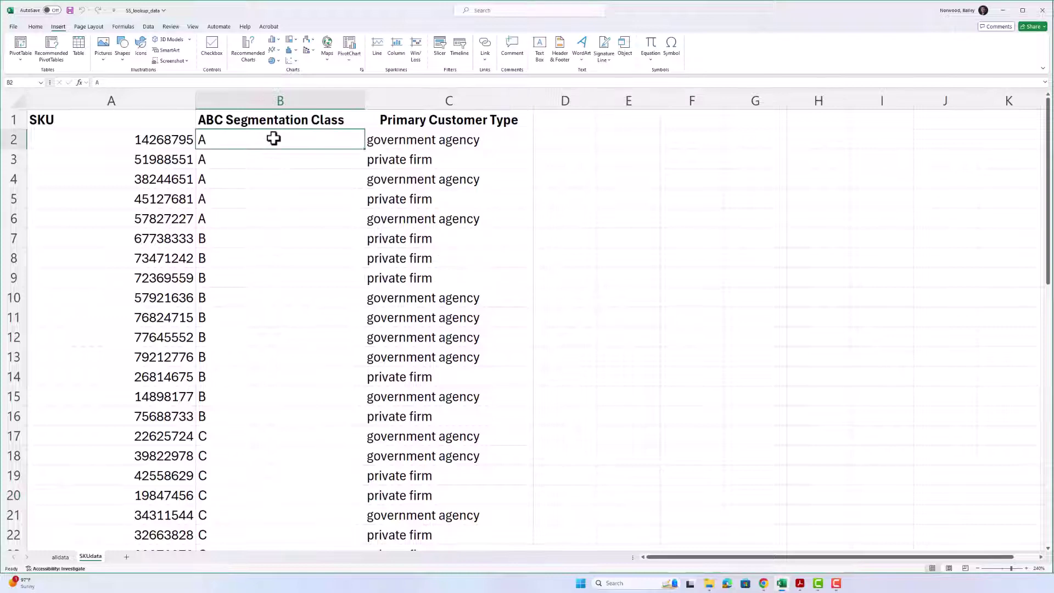
Review the primary customer types and select all details for SKU 38244651 in A4:C4
{"action": "key", "text": "Left"}
{"action": "key", "text": "Right"}
{"action": "key", "text": "Right"}
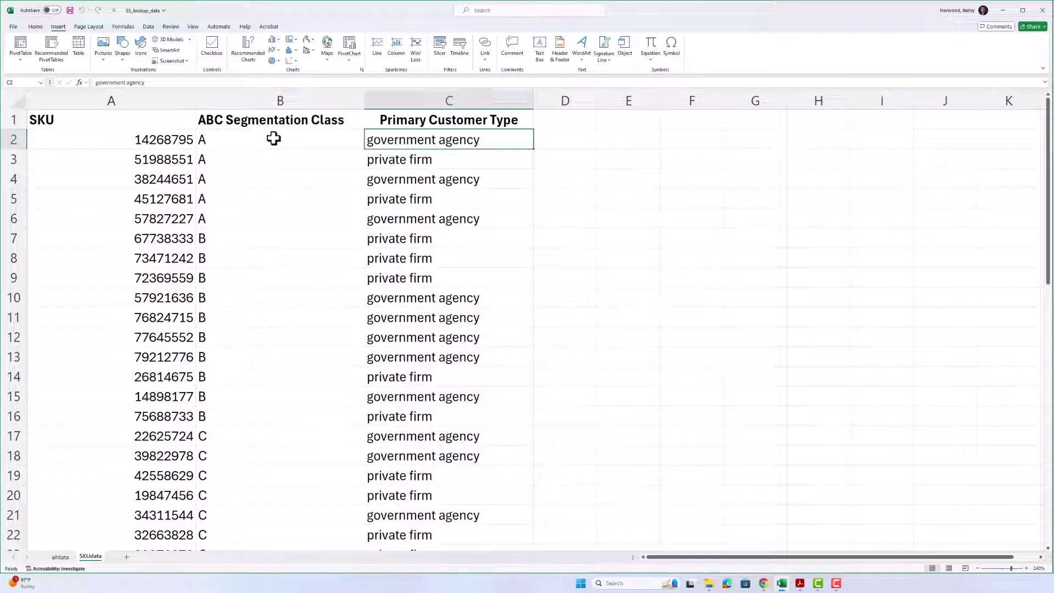
{"action": "key", "text": "Down"}
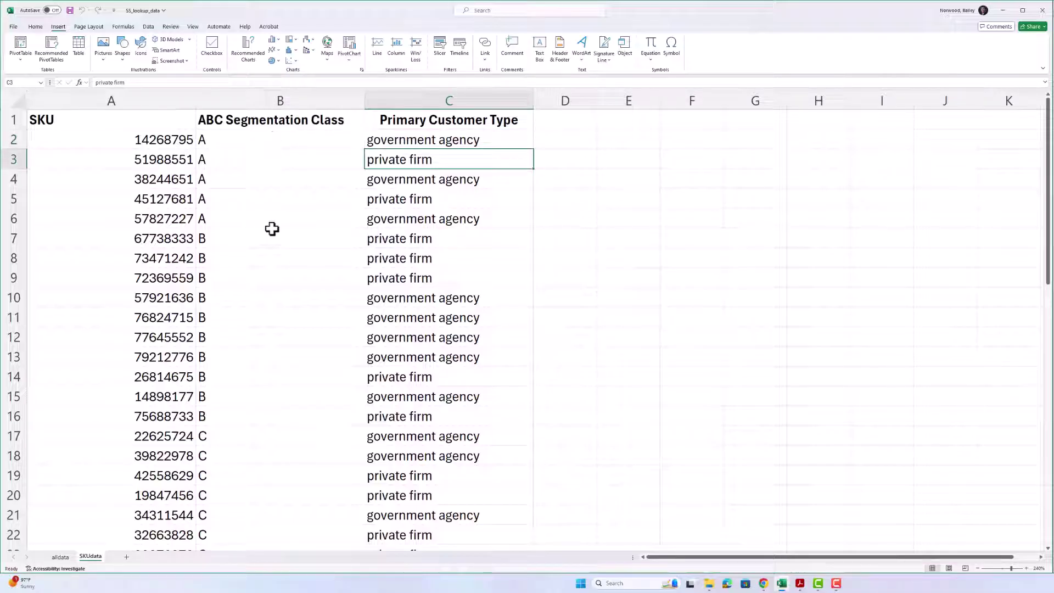
{"action": "left_click", "coordinate": [394, 177]}
{"action": "left_click", "coordinate": [328, 188]}
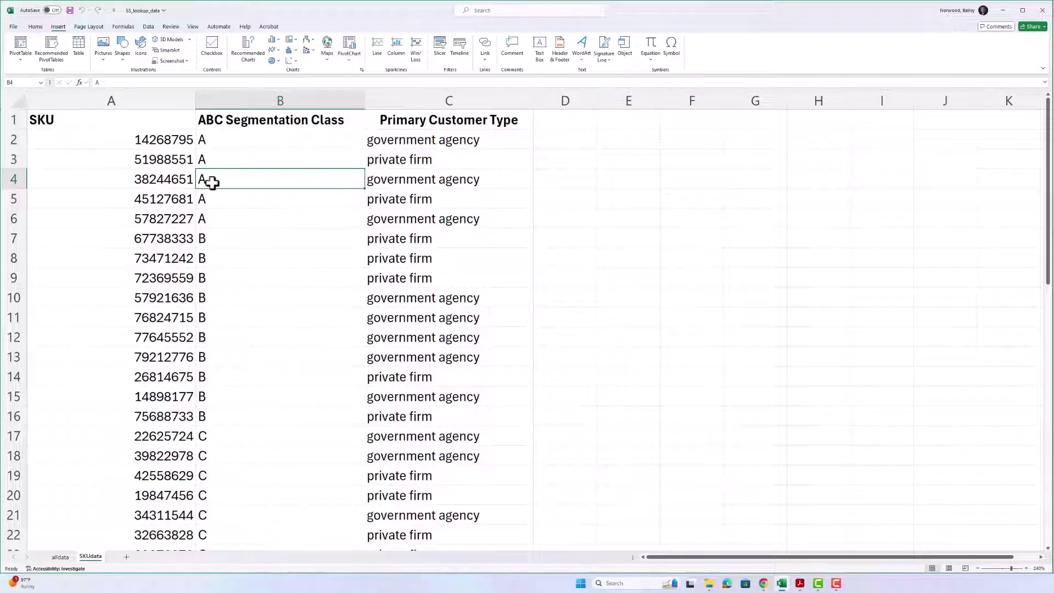
{"action": "left_click_drag", "start_coordinate": [167, 174], "coordinate": [395, 176]}
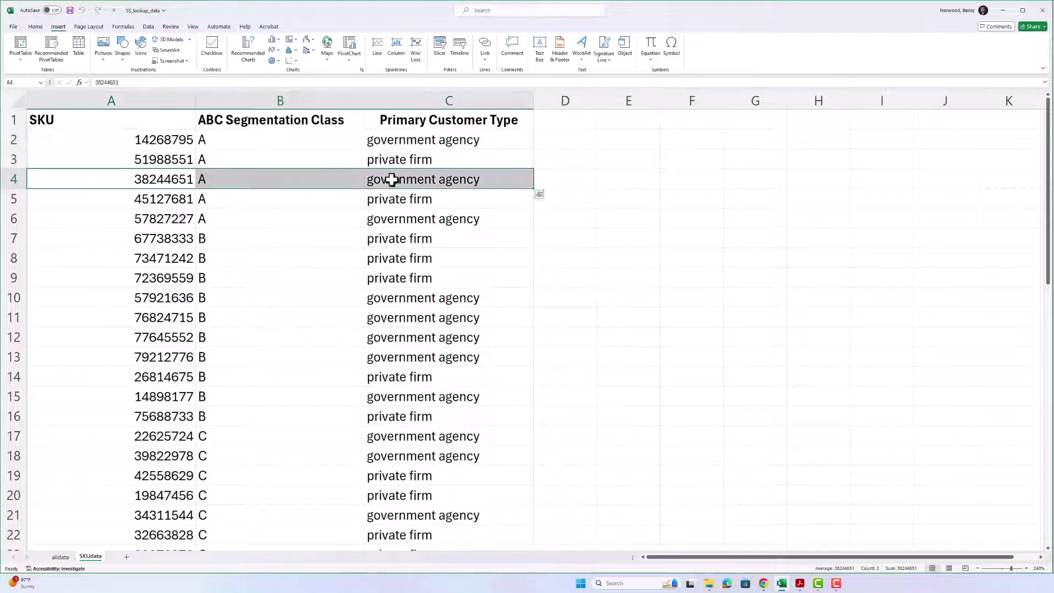
Return to alldata to view a week 2 weekly sales value, then switch windows
{"action": "left_click", "coordinate": [61, 558]}
{"action": "left_click", "coordinate": [468, 296]}
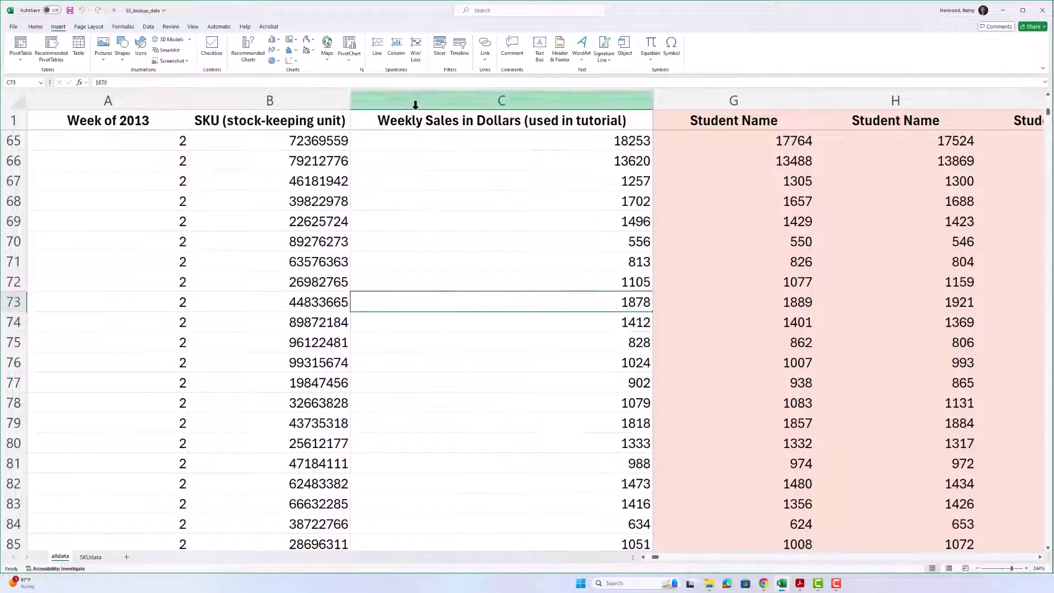
{"action": "key", "text": "alt+Tab"}
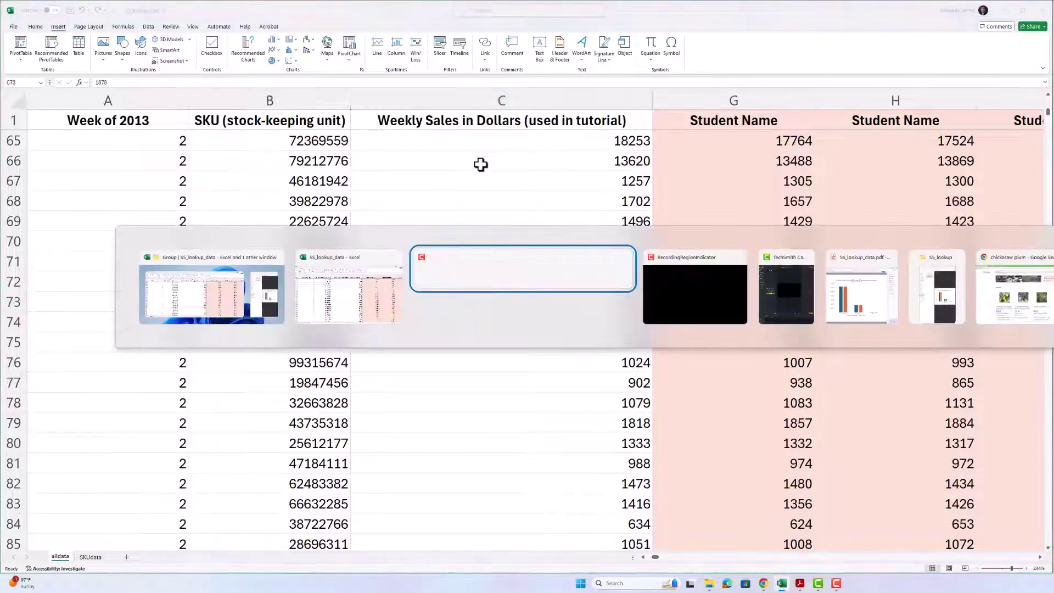
{"action": "key", "text": "alt+Tab"}
{"action": "key", "text": "alt+Tab"}
{"action": "key", "text": "alt+Tab"}
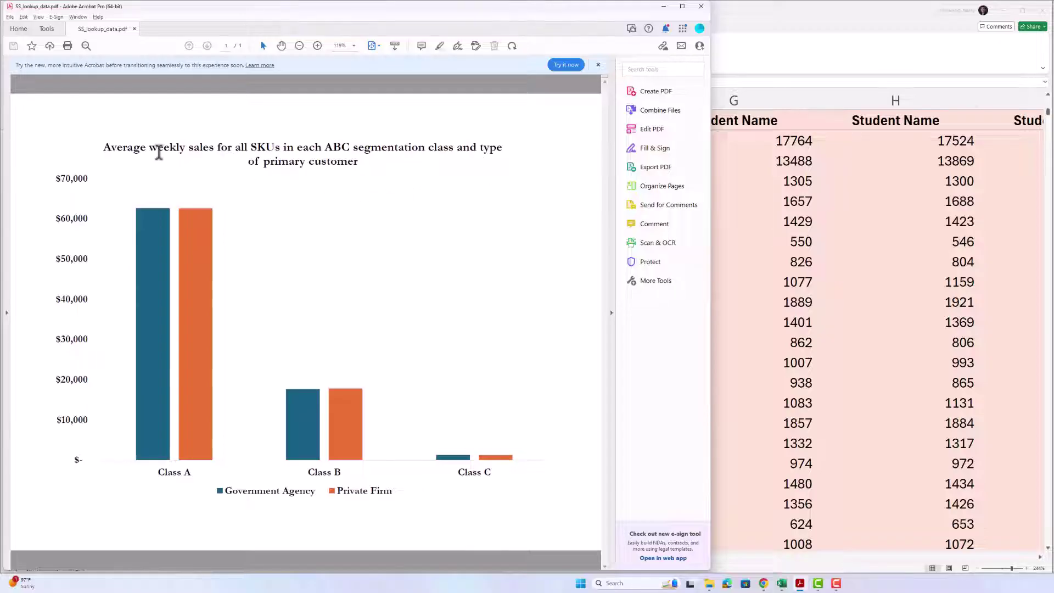
{"action": "left_click_drag", "start_coordinate": [159, 473], "coordinate": [193, 472]}
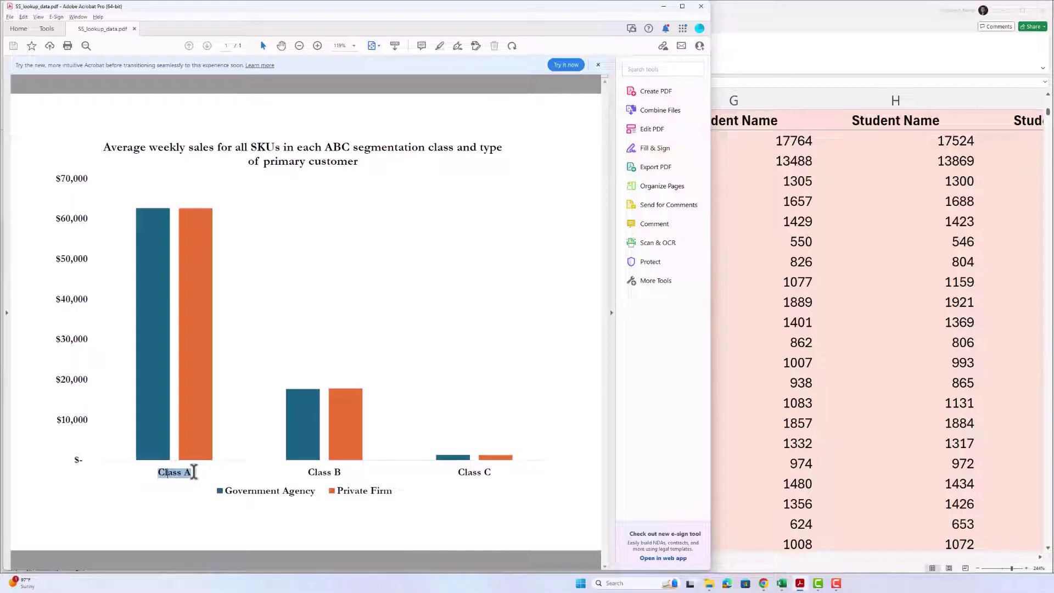
{"action": "left_click", "coordinate": [247, 524]}
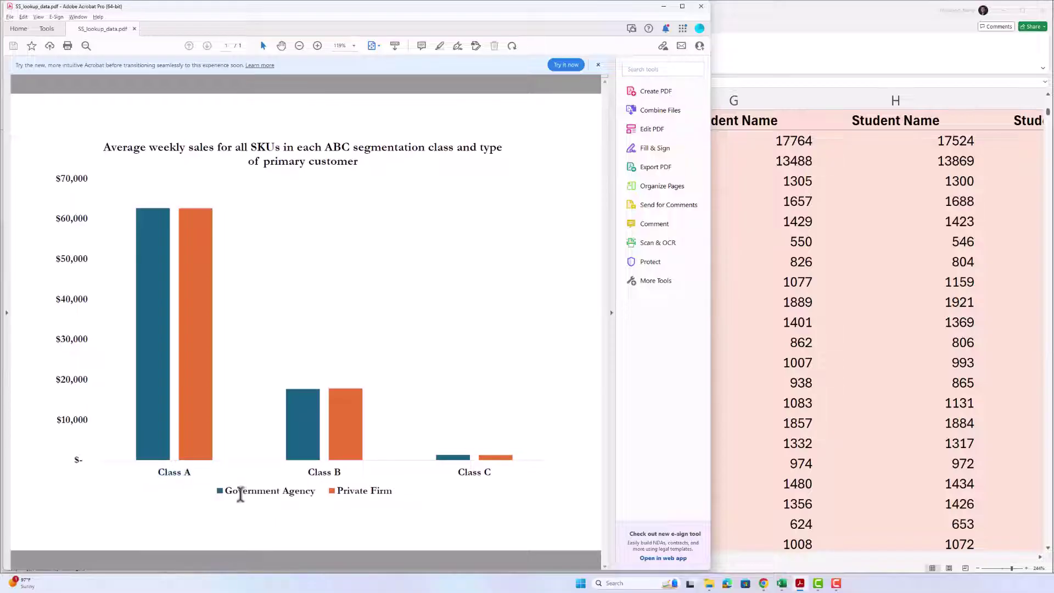
{"action": "left_click_drag", "start_coordinate": [240, 493], "coordinate": [290, 493]}
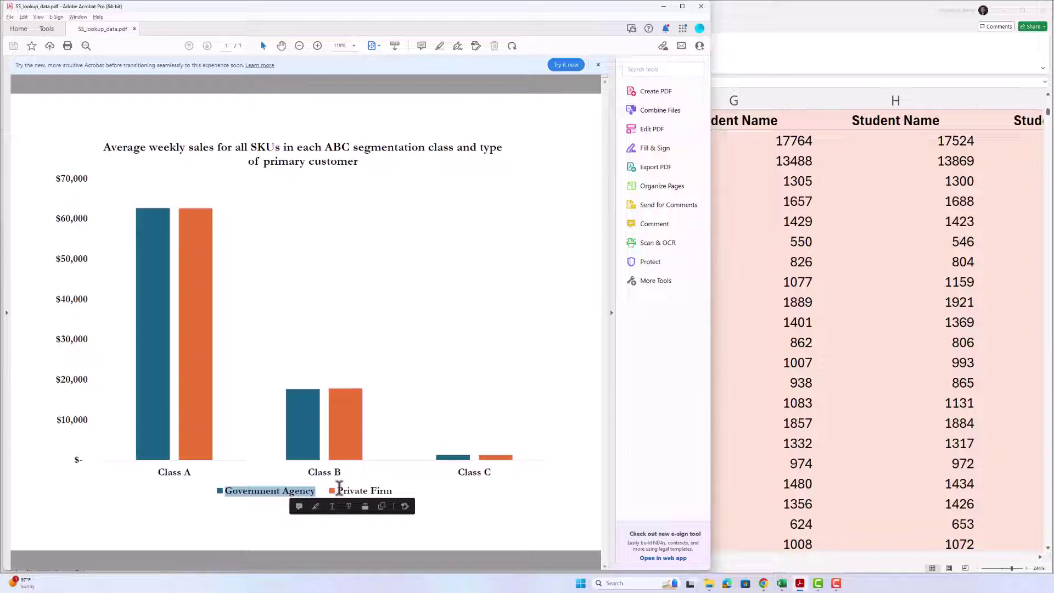
{"action": "left_click_drag", "start_coordinate": [338, 490], "coordinate": [392, 489]}
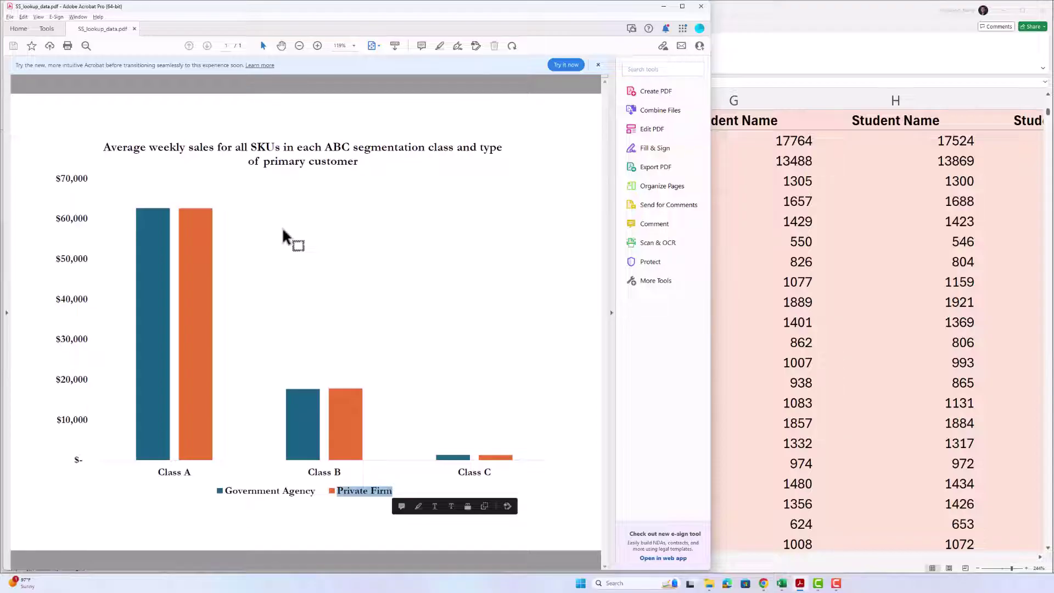
{"action": "key", "text": "alt+Tab"}
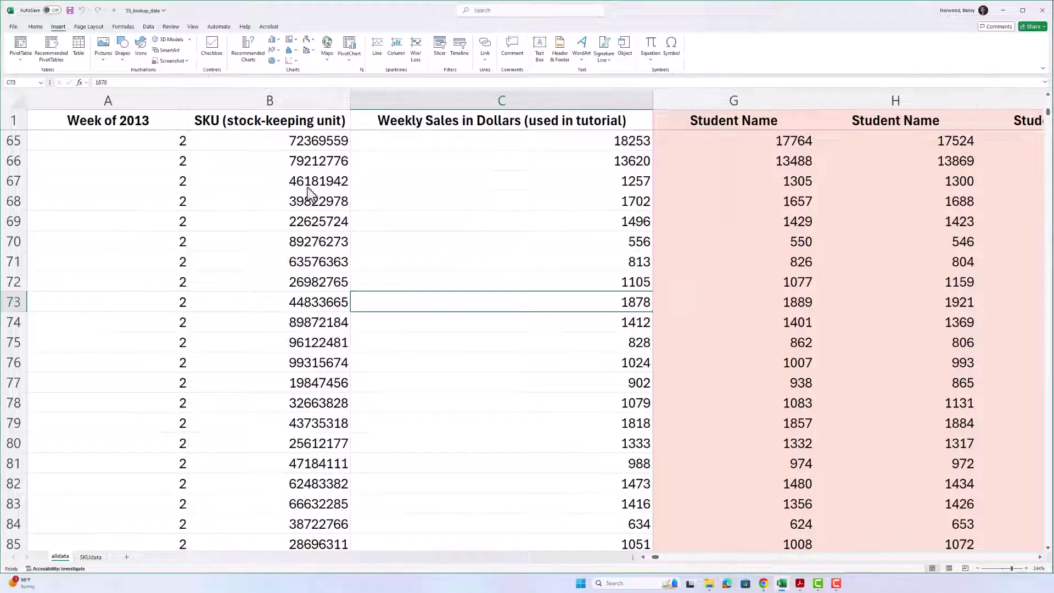
Add a blank Sheet2 and paste alldata's Week of 2013 and SKU columns into it
{"action": "left_click", "coordinate": [251, 259]}
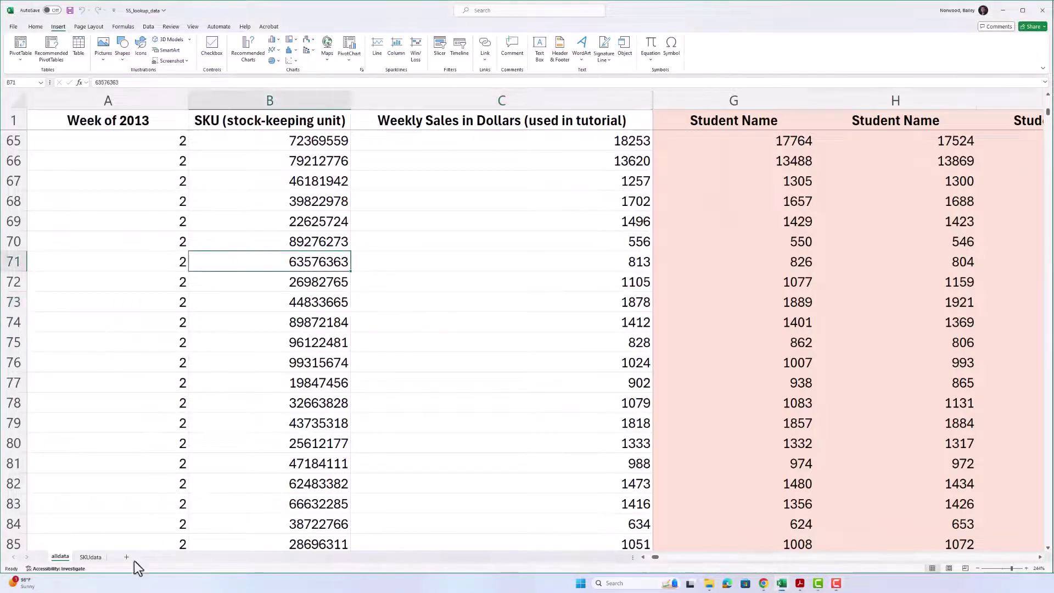
{"action": "left_click", "coordinate": [126, 557]}
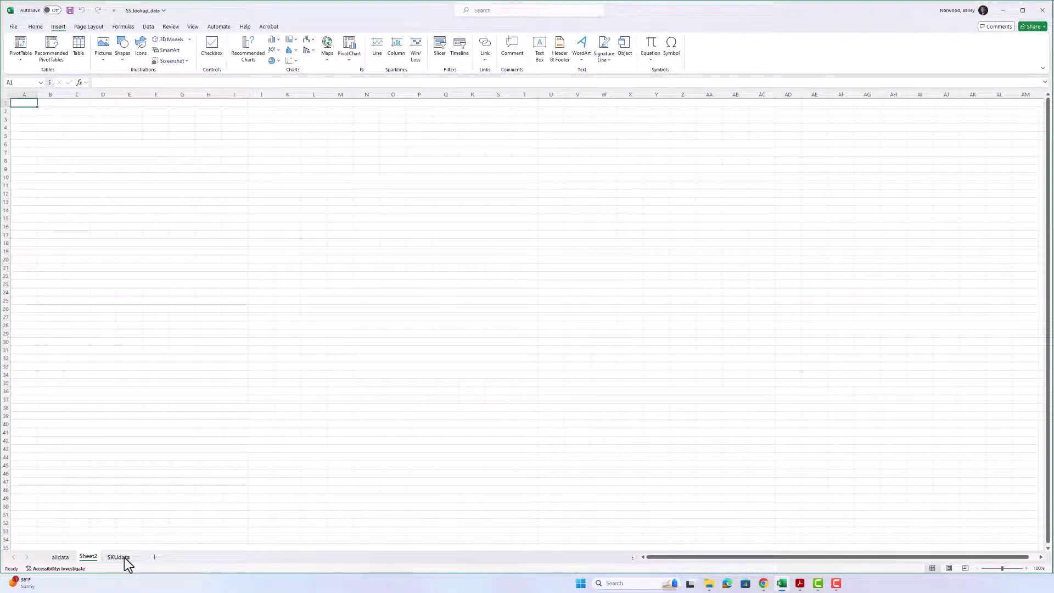
{"action": "left_click", "coordinate": [61, 557]}
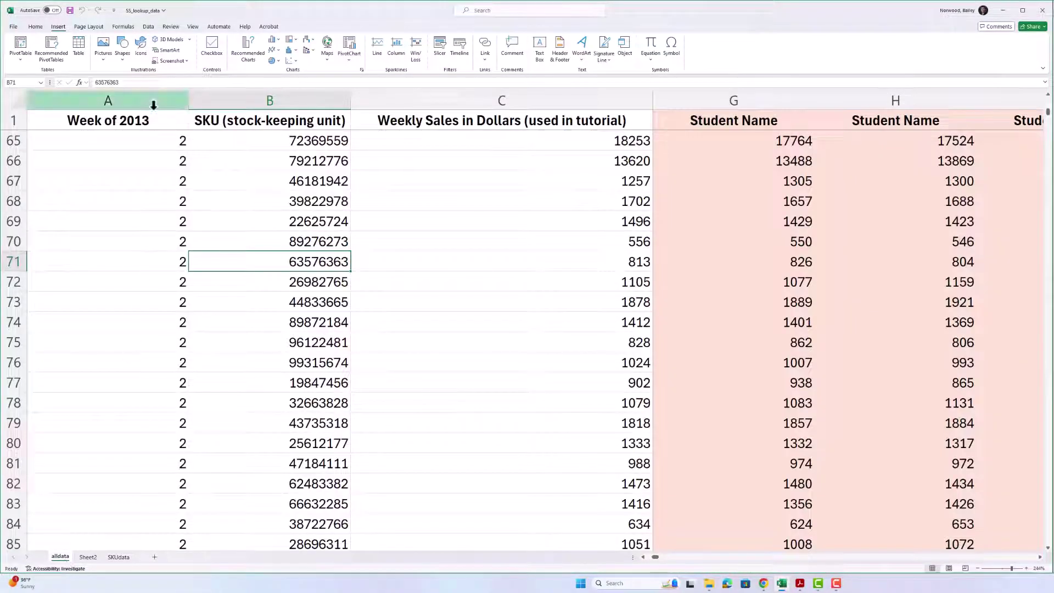
{"action": "left_click_drag", "start_coordinate": [153, 104], "coordinate": [220, 105]}
{"action": "key", "text": "ctrl+c"}
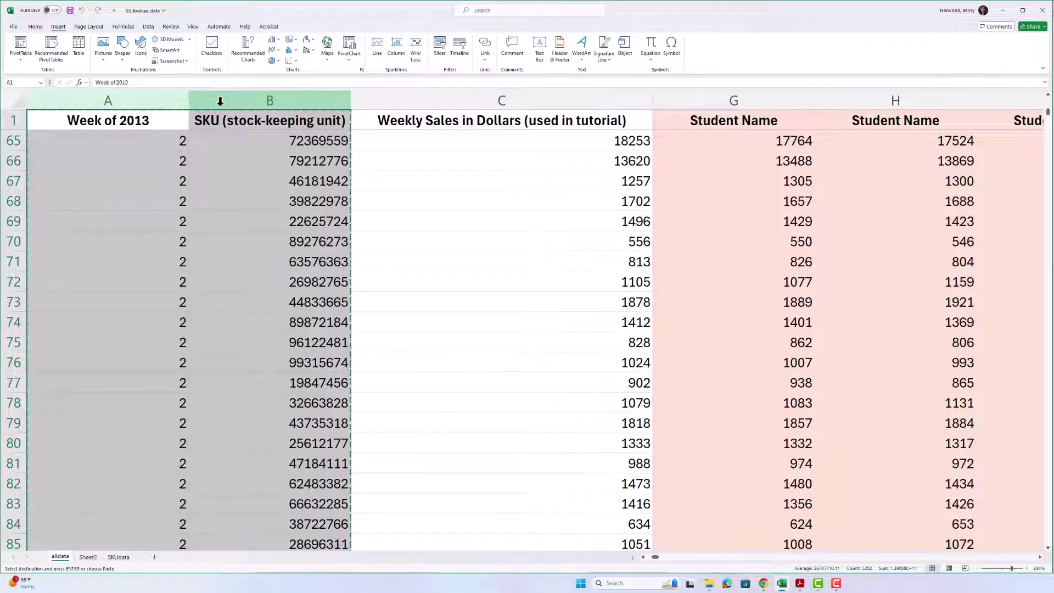
{"action": "key", "text": "ctrl+Page_Down"}
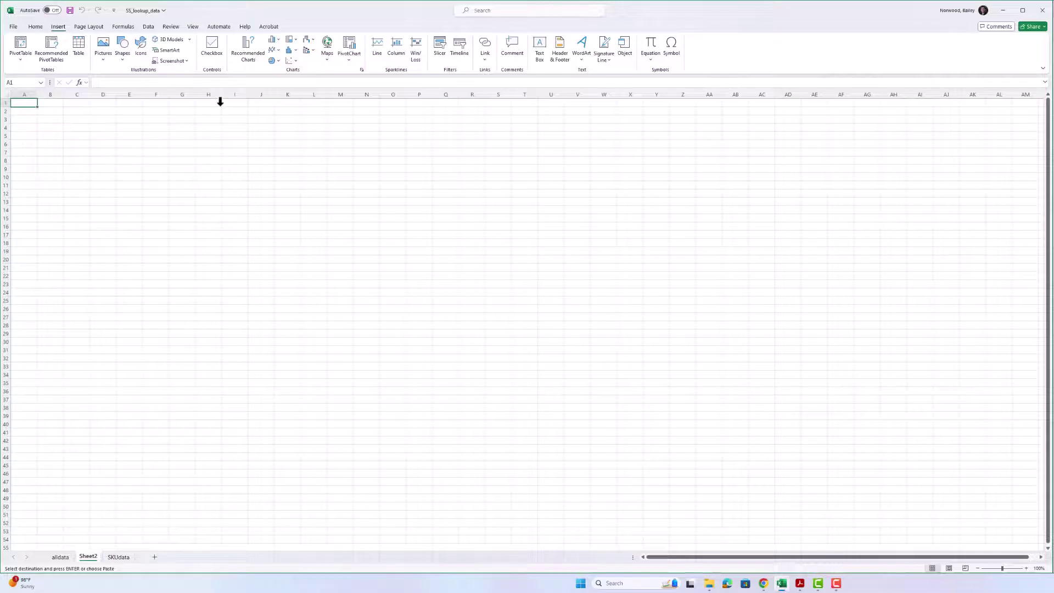
{"action": "key", "text": "ctrl+v"}
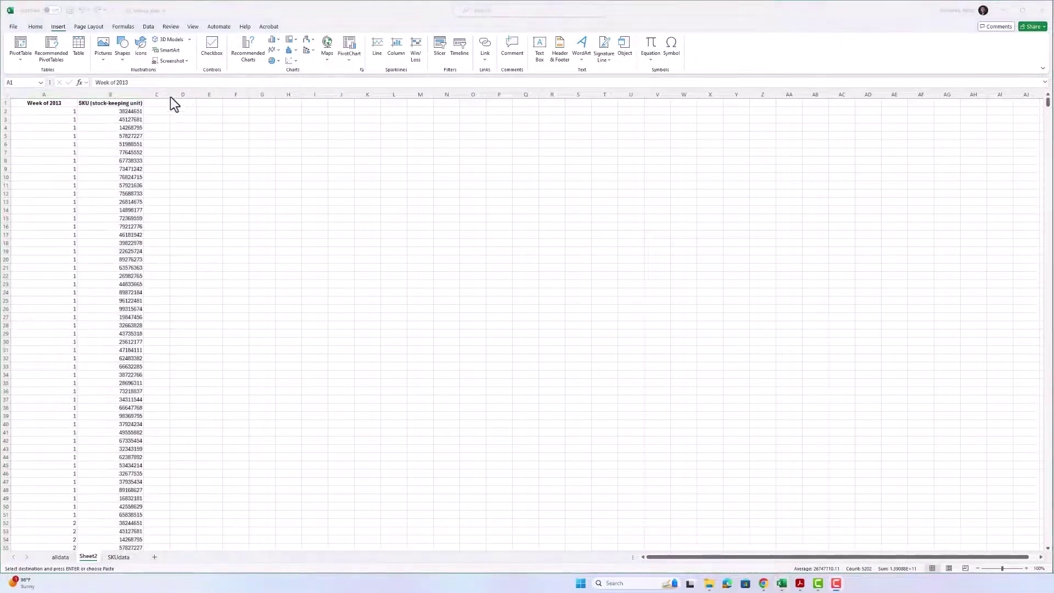
Verify the pasted SKU heading in B1, glance at SKUdata, and return to alldata
{"action": "left_click", "coordinate": [157, 119]}
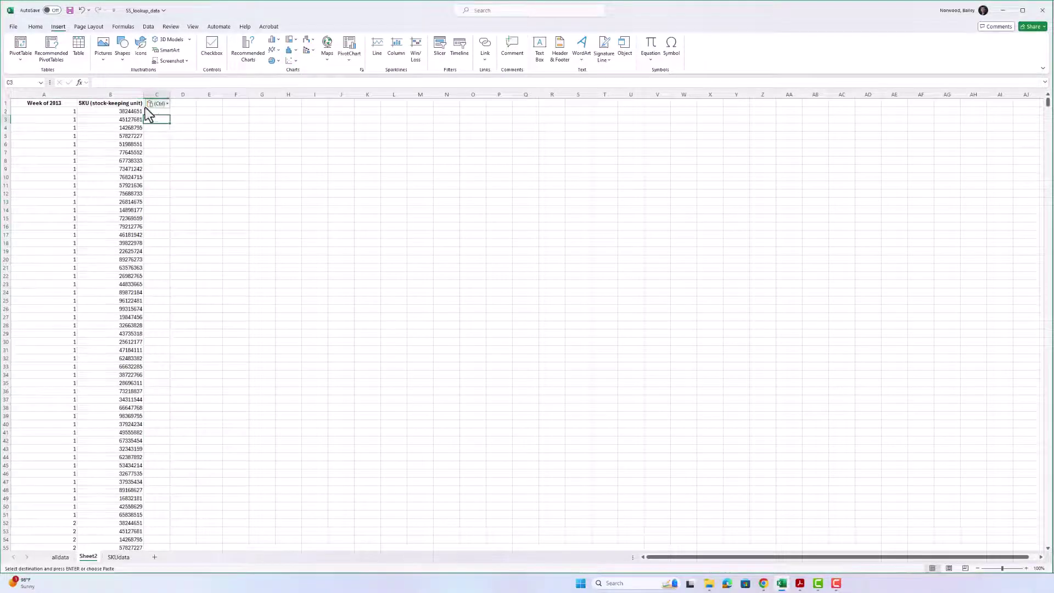
{"action": "left_click", "coordinate": [122, 104]}
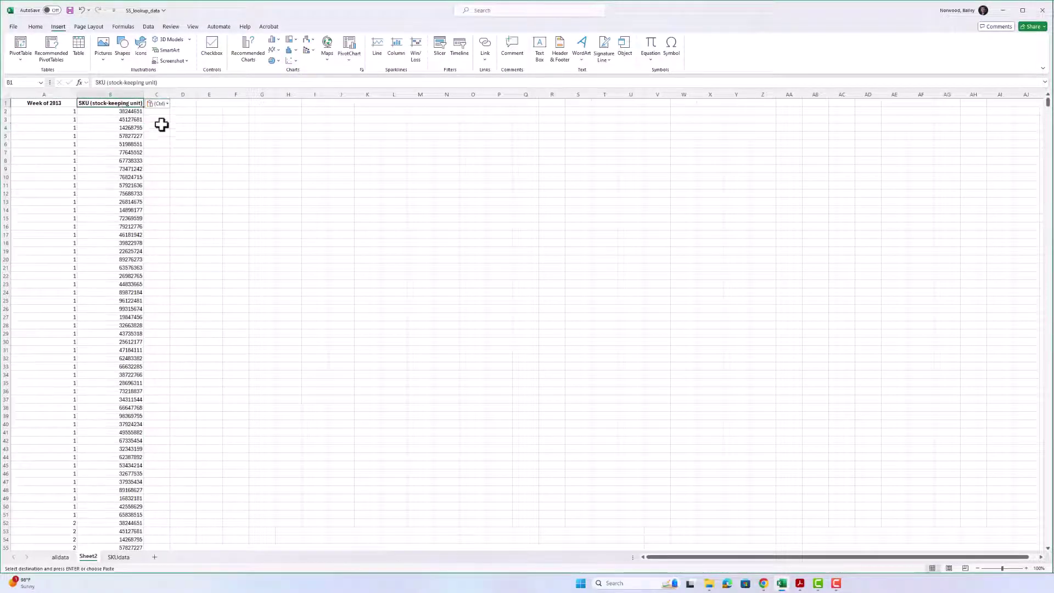
{"action": "left_click", "coordinate": [118, 557]}
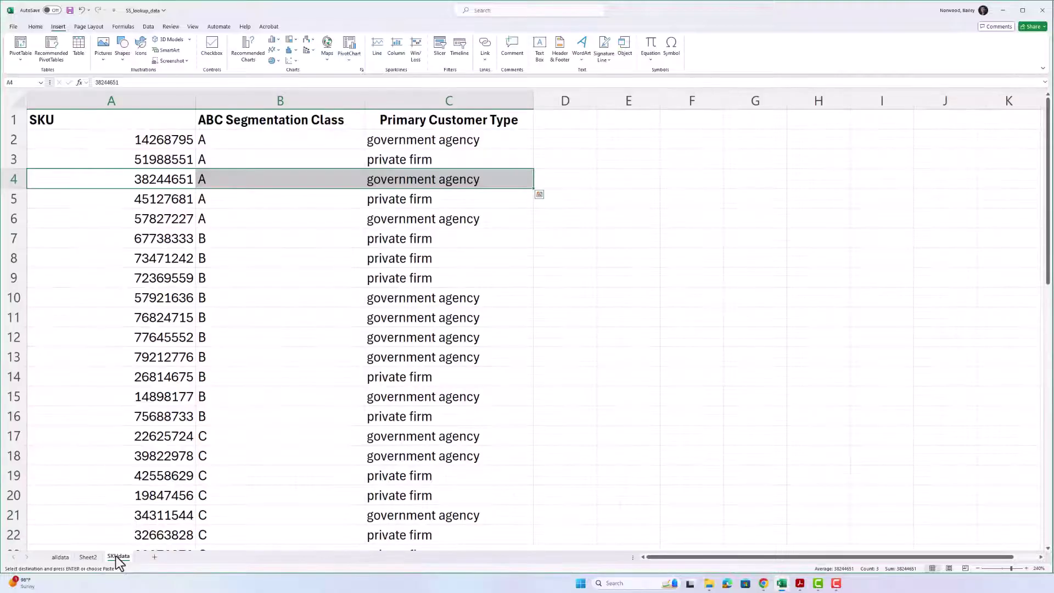
{"action": "left_click", "coordinate": [52, 557]}
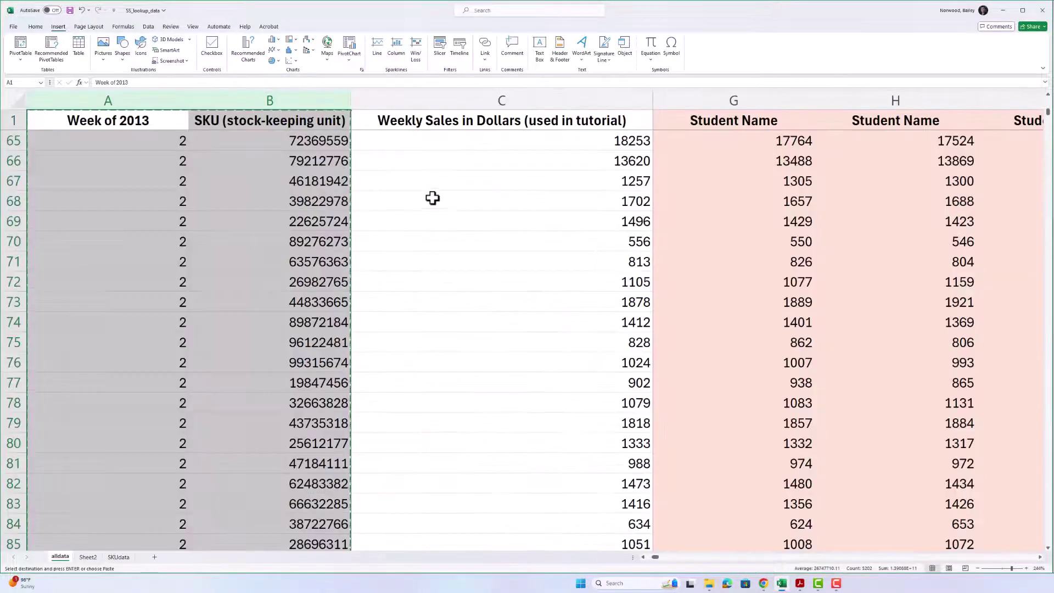
Paste alldata's Weekly Sales in Dollars column into column C of Sheet2
{"action": "left_click", "coordinate": [460, 95]}
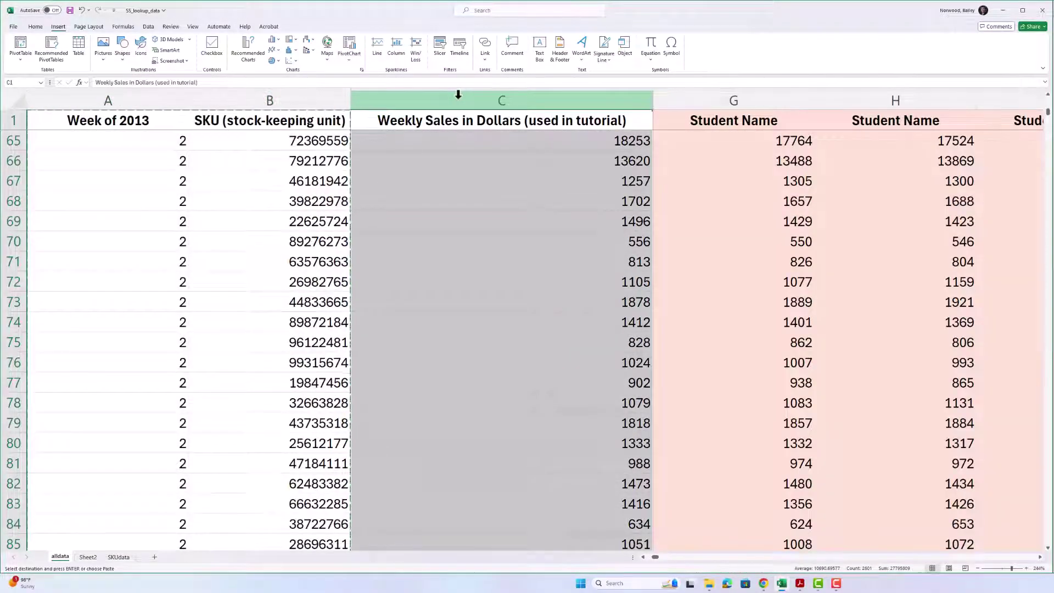
{"action": "key", "text": "ctrl+Home"}
{"action": "key", "text": "Up"}
{"action": "key", "text": "Right"}
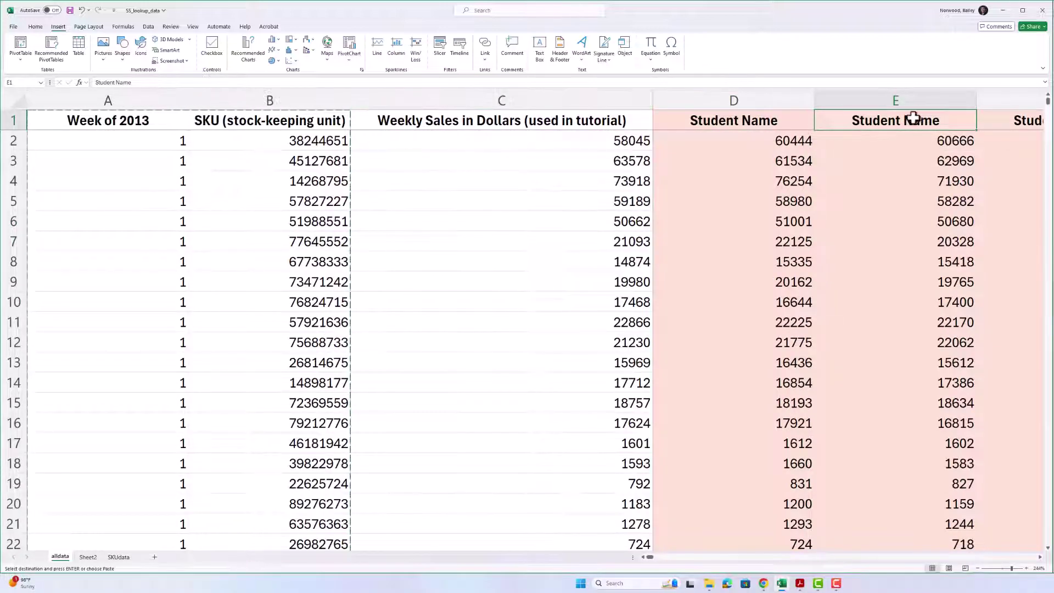
{"action": "left_click", "coordinate": [923, 98]}
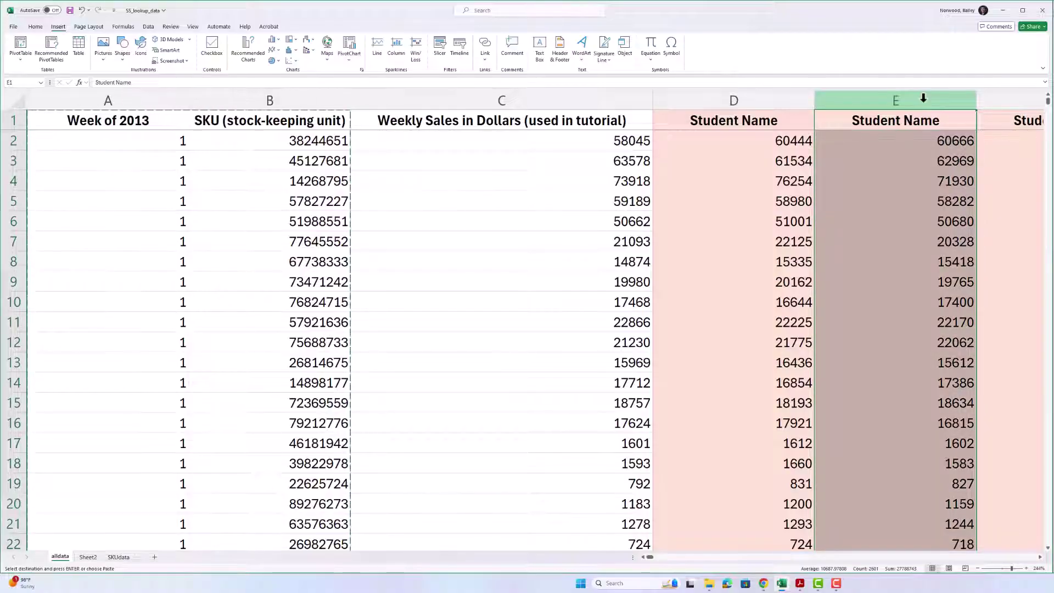
{"action": "left_click", "coordinate": [631, 96]}
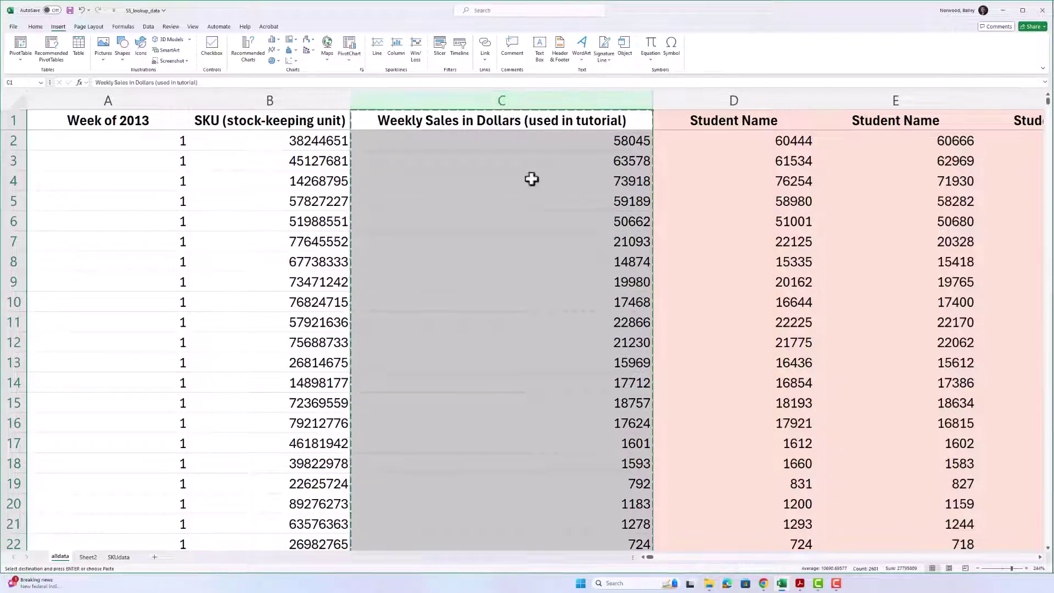
{"action": "left_click", "coordinate": [85, 557]}
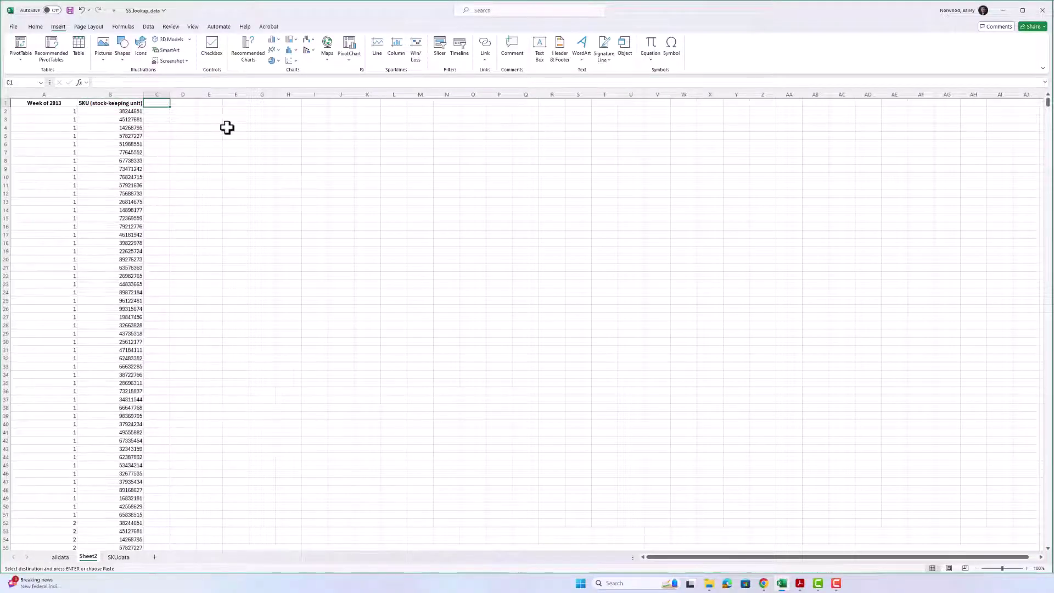
{"action": "key", "text": "ctrl+v"}
{"action": "left_click", "coordinate": [225, 111]}
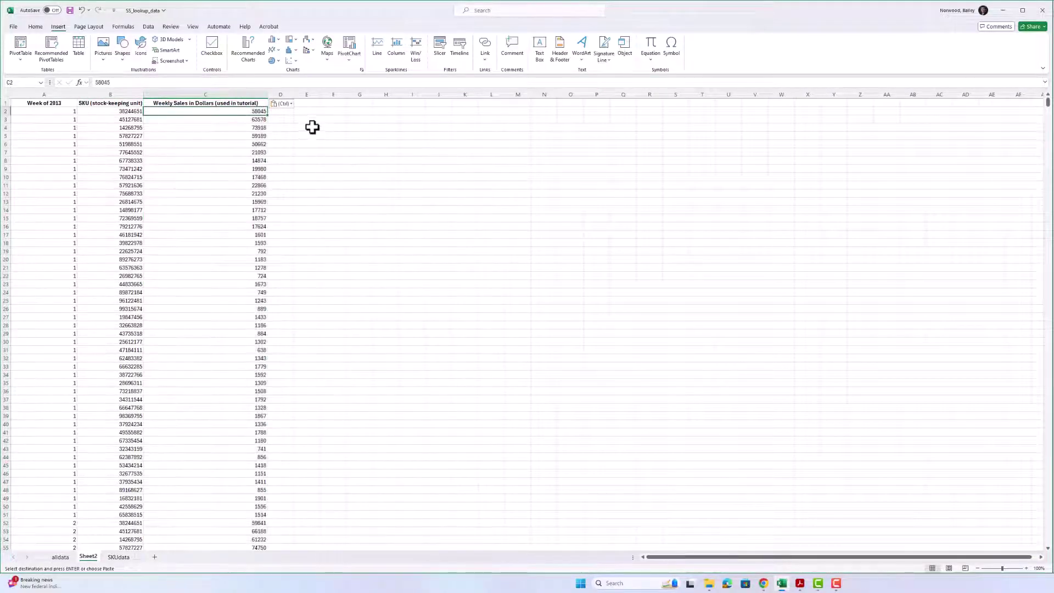
Zoom in on Sheet2 and select the empty columns D and E
{"action": "left_click", "coordinate": [1026, 569]}
{"action": "left_click", "coordinate": [1026, 569]}
{"action": "left_click", "coordinate": [1026, 569]}
{"action": "left_click", "coordinate": [1026, 569]}
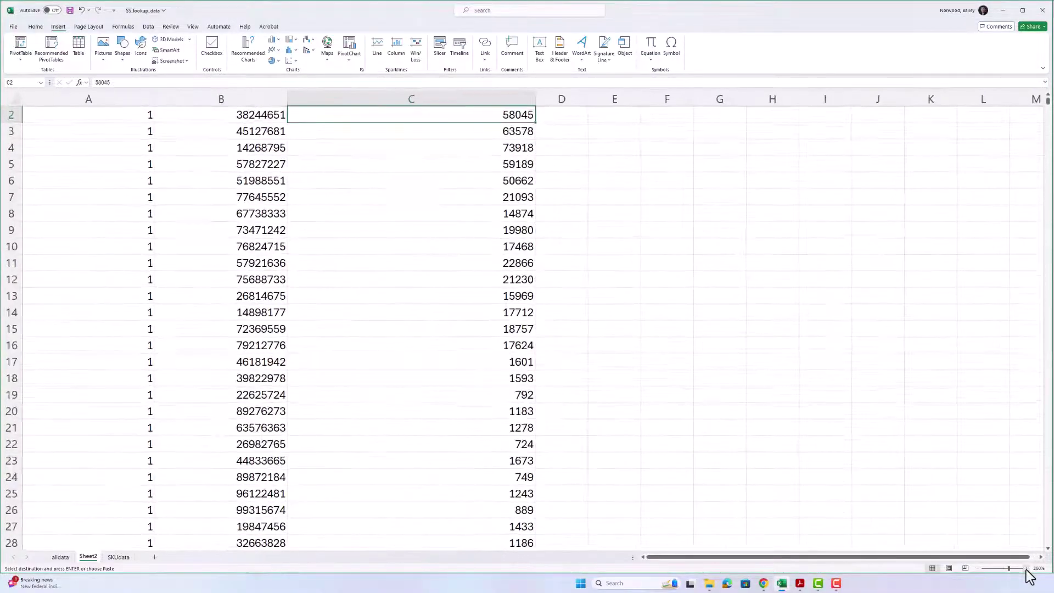
{"action": "left_click", "coordinate": [1026, 569]}
{"action": "left_click", "coordinate": [1026, 568]}
{"action": "left_click", "coordinate": [1026, 569]}
{"action": "left_click", "coordinate": [1026, 569]}
{"action": "left_click", "coordinate": [278, 220]}
{"action": "scroll", "coordinate": [282, 236], "scroll_direction": "up", "scroll_amount": 1}
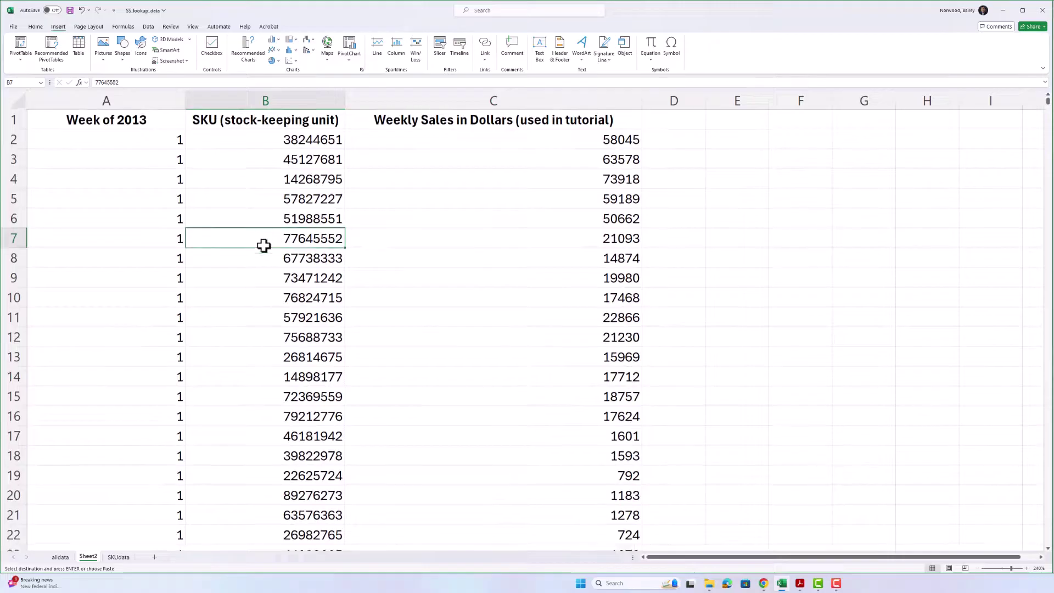
{"action": "left_click", "coordinate": [666, 118]}
{"action": "left_click_drag", "start_coordinate": [674, 101], "coordinate": [765, 100]}
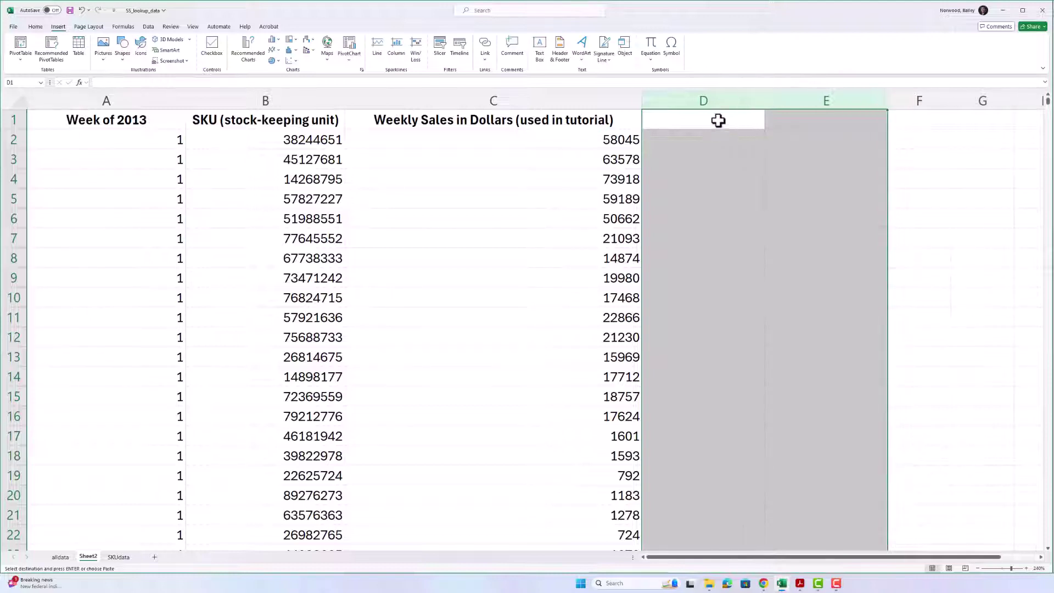
Copy the ABC Segmentation Class and Primary Customer Type headings from SKUdata into D1:E1
{"action": "left_click", "coordinate": [719, 121]}
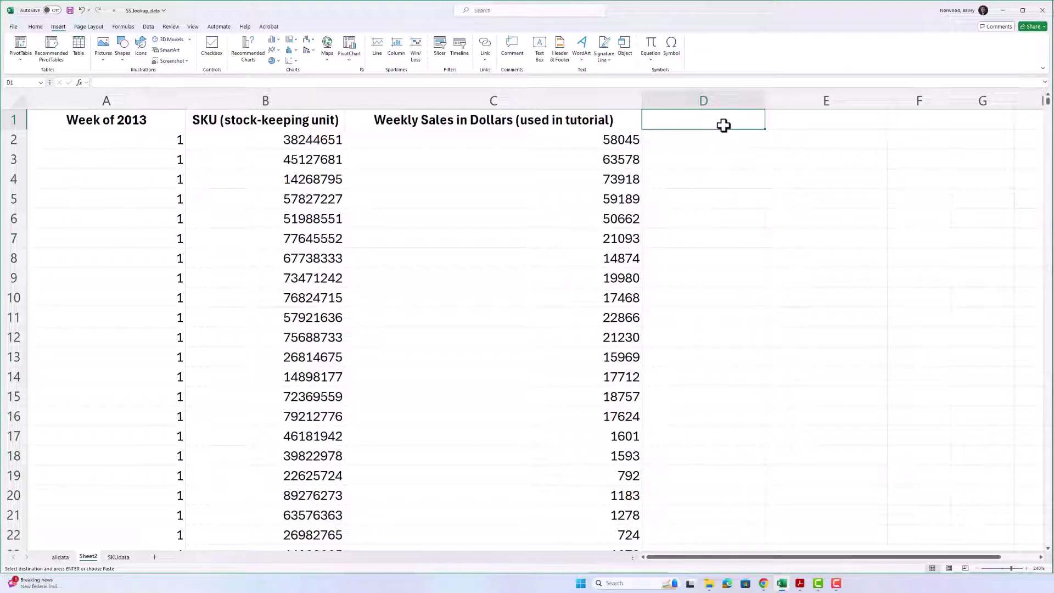
{"action": "left_click", "coordinate": [113, 557]}
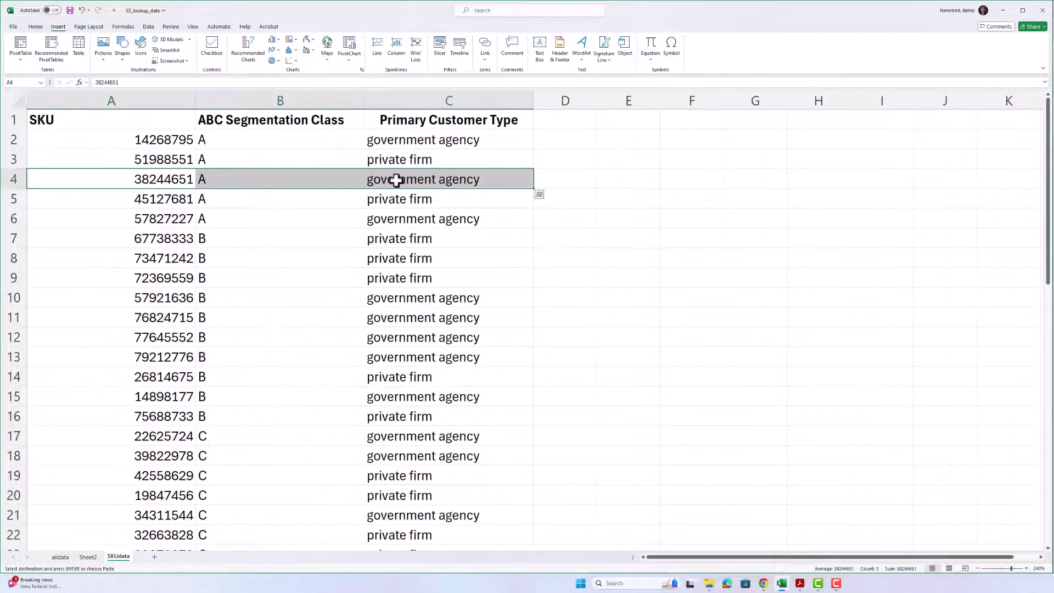
{"action": "left_click_drag", "start_coordinate": [317, 113], "coordinate": [385, 120]}
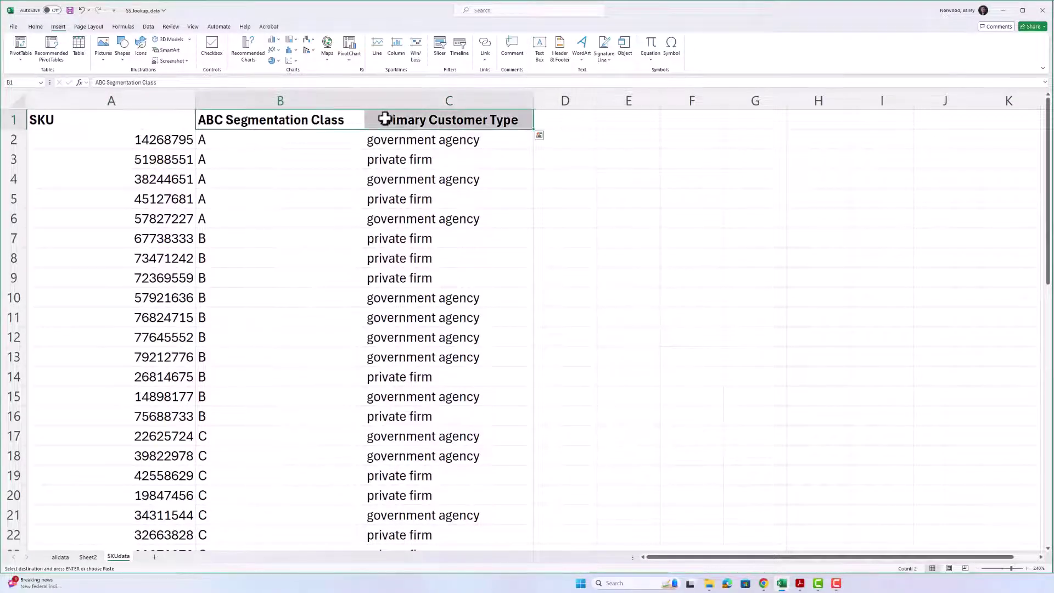
{"action": "key", "text": "ctrl+c"}
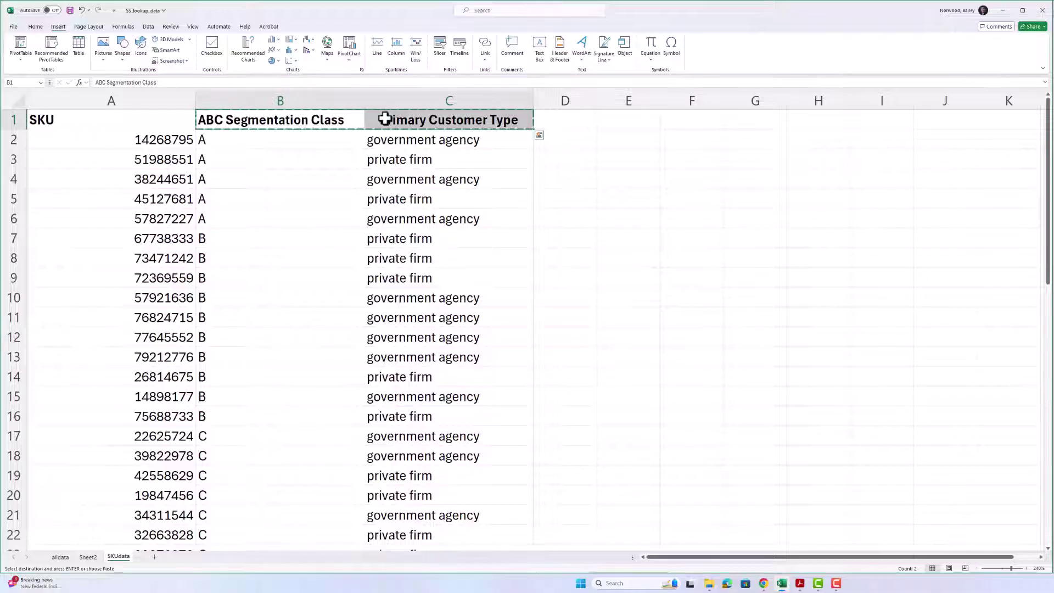
{"action": "key", "text": "ctrl+Page_Up"}
{"action": "key", "text": "ctrl+v"}
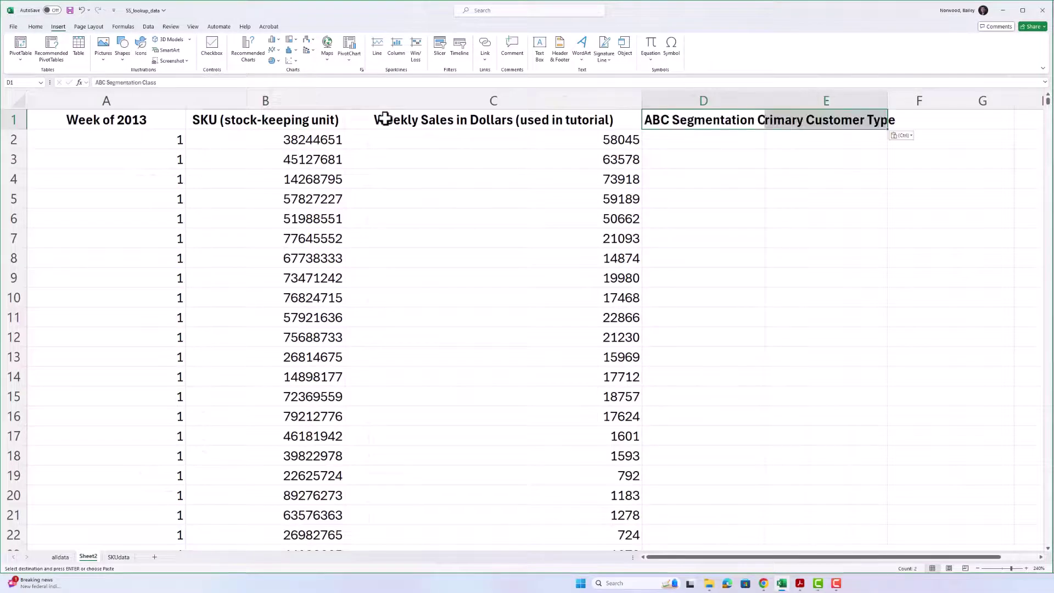
Widen columns D and E to fit the new headings and select D2
{"action": "left_click", "coordinate": [668, 159]}
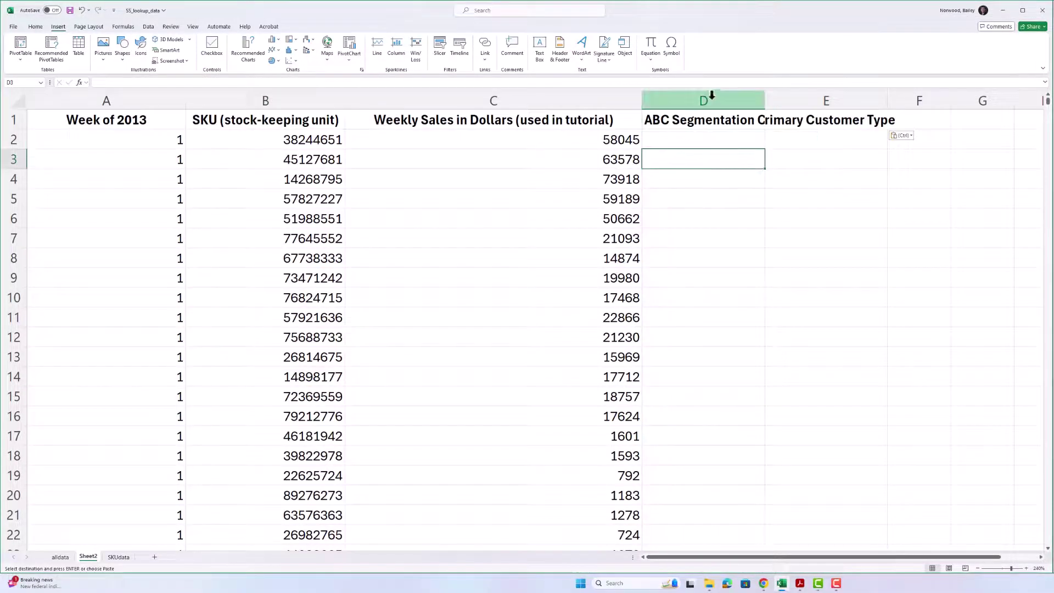
{"action": "left_click_drag", "start_coordinate": [711, 101], "coordinate": [811, 100]}
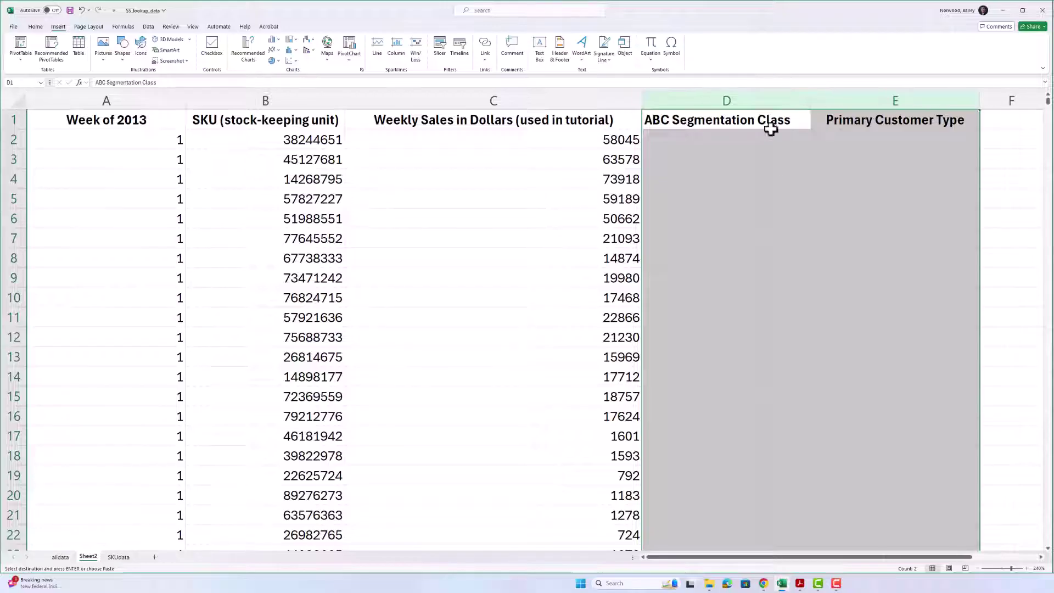
{"action": "left_click", "coordinate": [746, 137]}
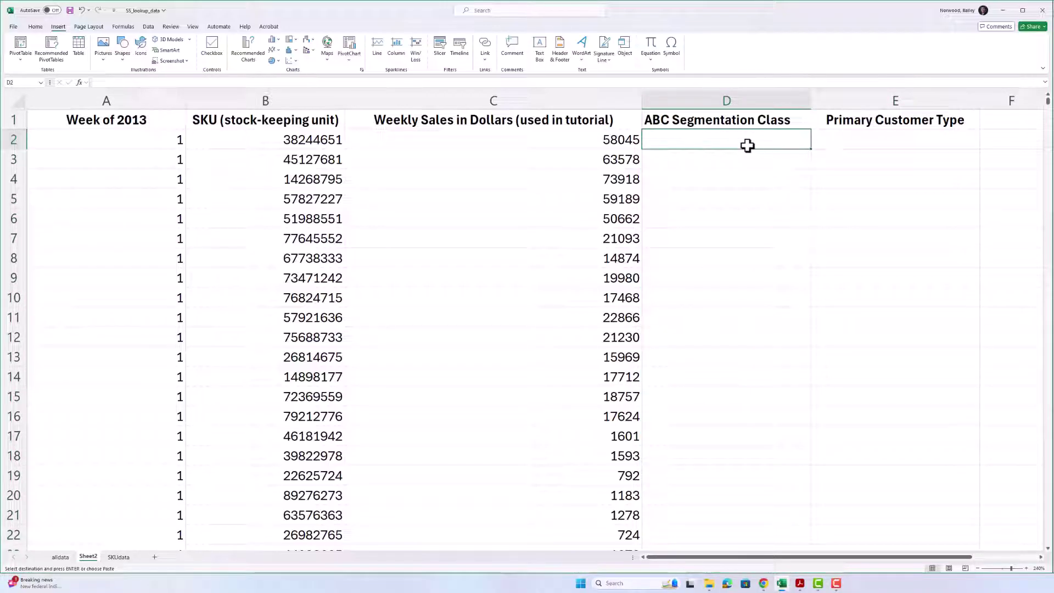
Look over cell D2 and its matching SKU in B2 without entering anything
{"action": "double_click", "coordinate": [747, 145]}
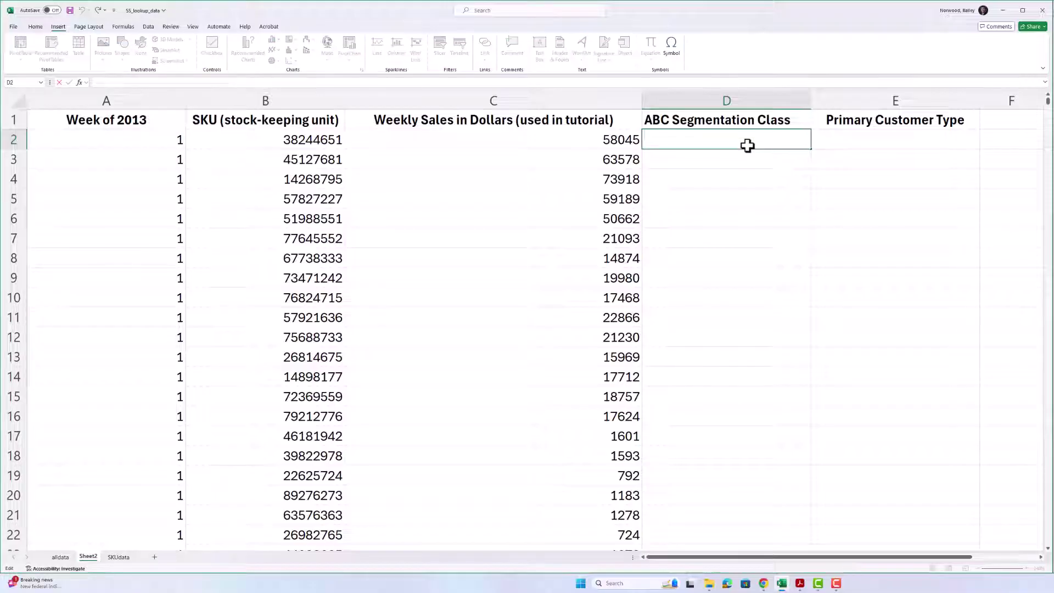
{"action": "key", "text": "Escape"}
{"action": "key", "text": "Left"}
{"action": "key", "text": "Left"}
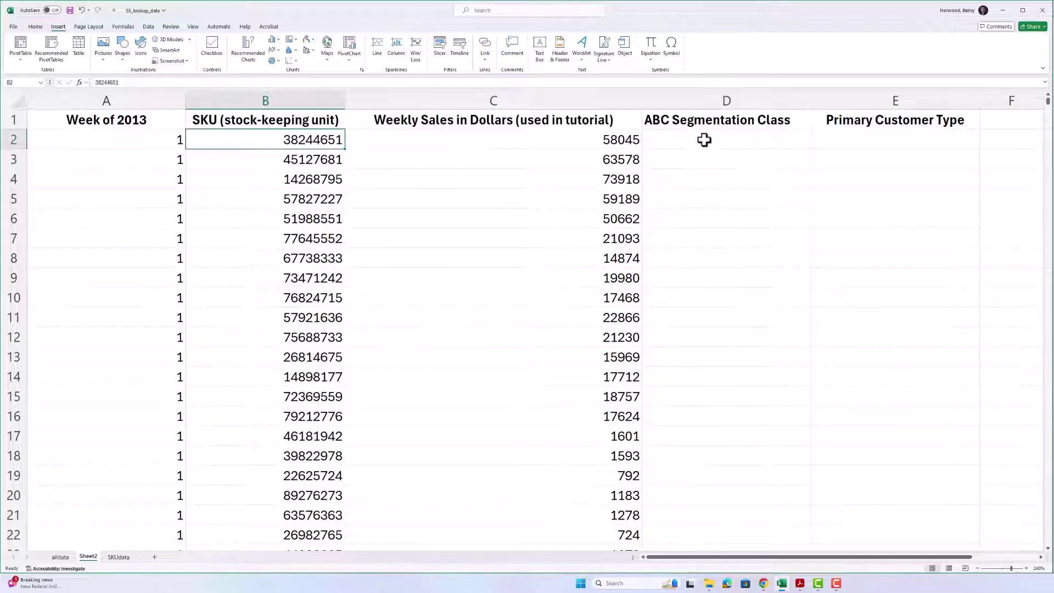
{"action": "left_click", "coordinate": [685, 141]}
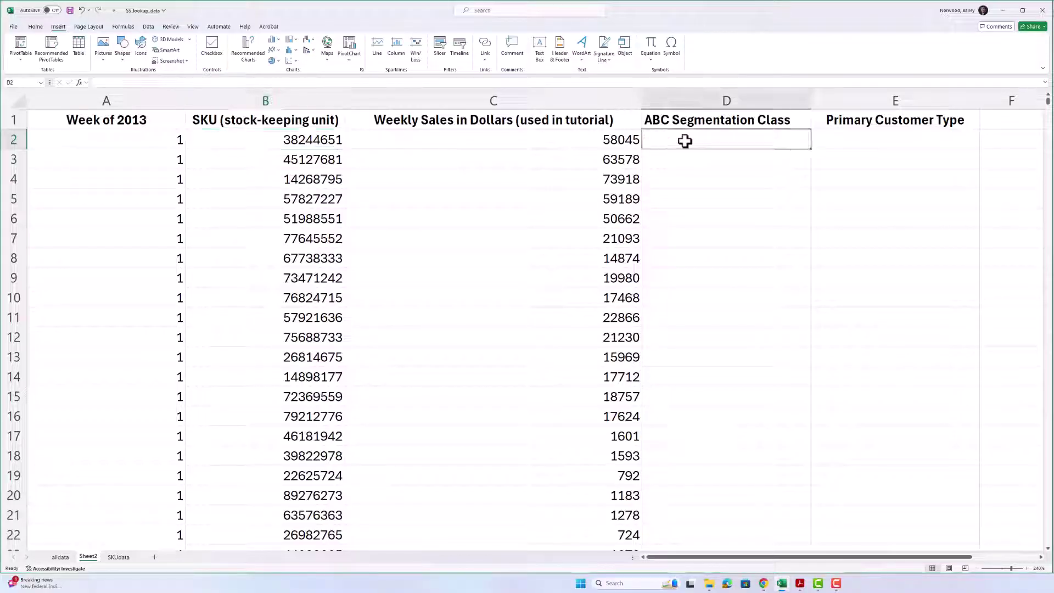
{"action": "key", "text": "Left"}
{"action": "key", "text": "Left"}
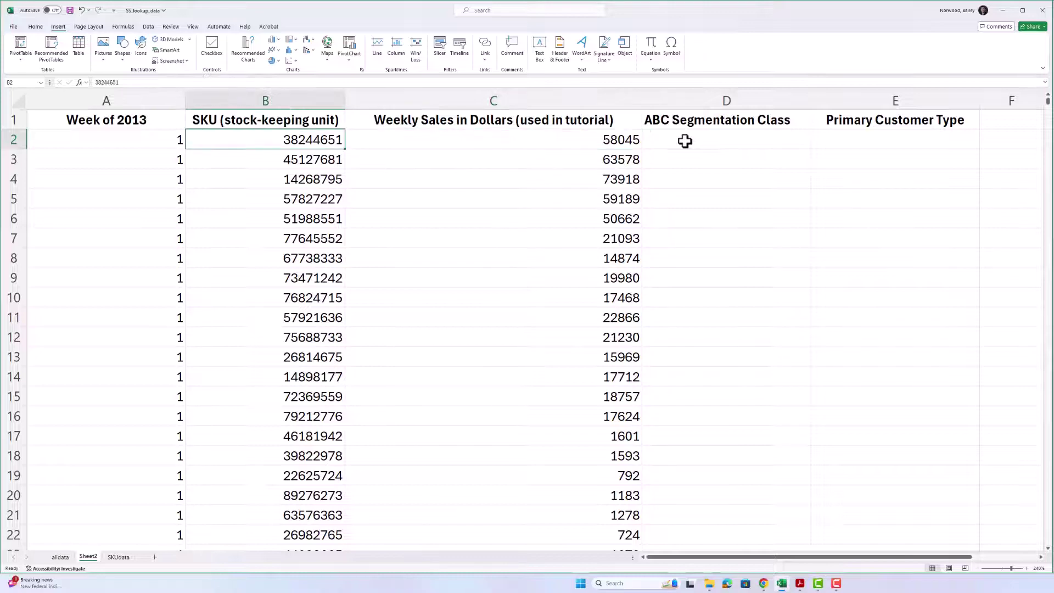
Check SKU A4's ABC class on SKUdata, reselect Sheet2's D2, and switch to another window
{"action": "left_click", "coordinate": [118, 556]}
{"action": "left_click", "coordinate": [154, 180]}
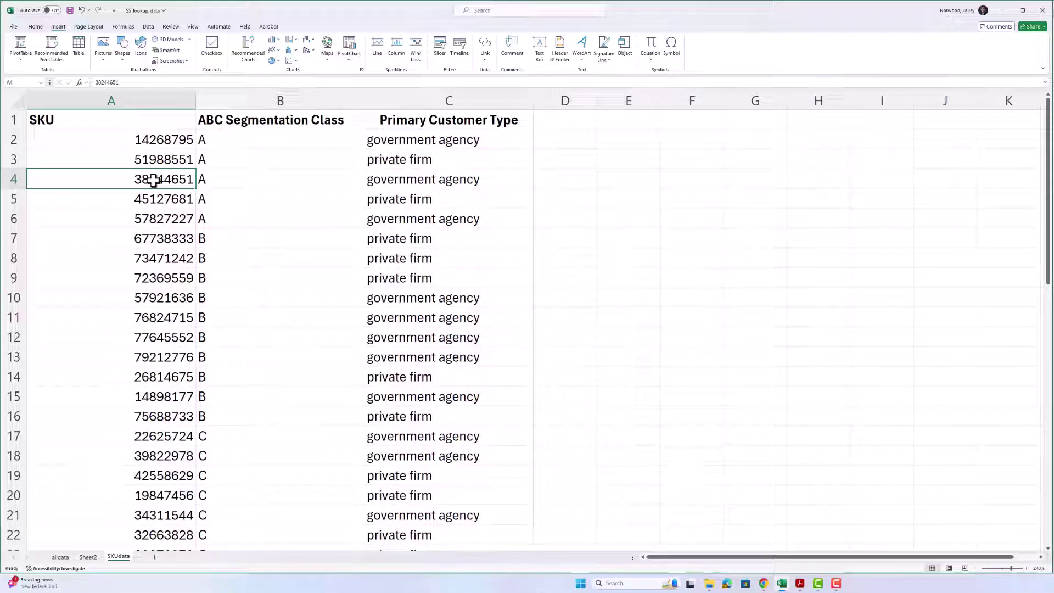
{"action": "key", "text": "Right"}
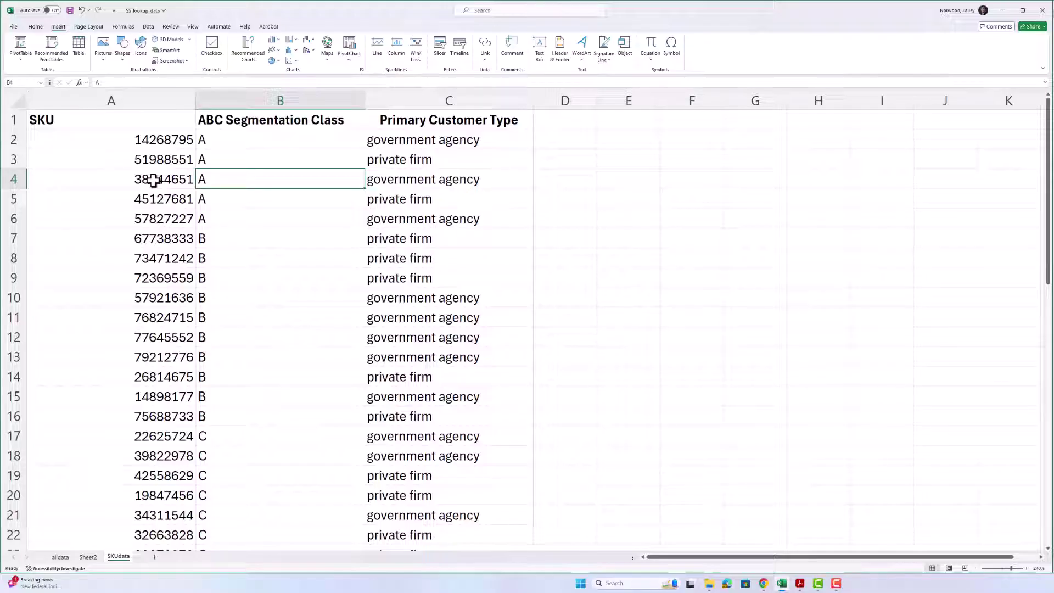
{"action": "left_click", "coordinate": [87, 557]}
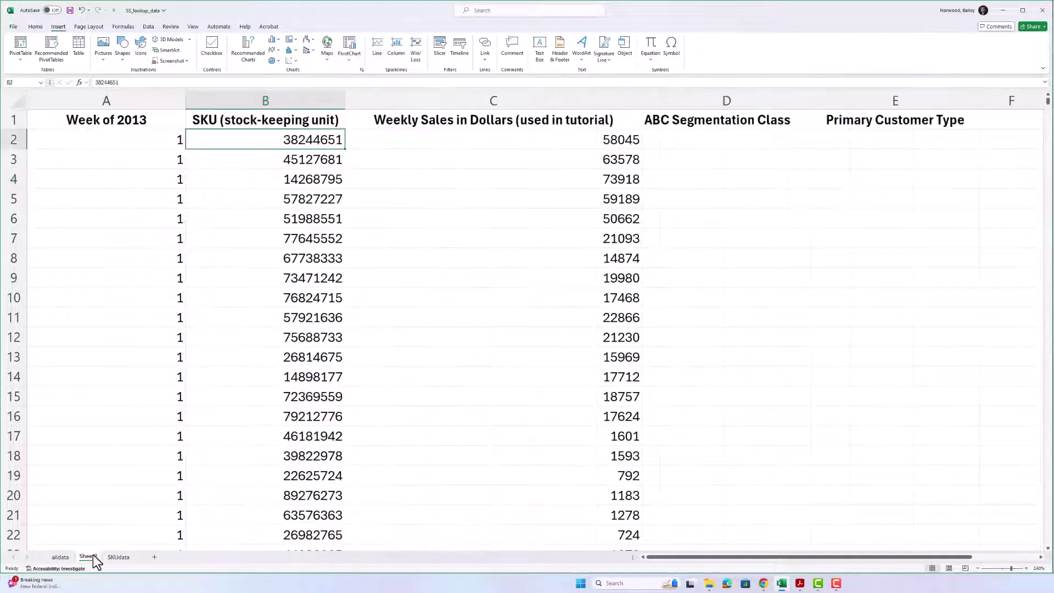
{"action": "left_click", "coordinate": [729, 142]}
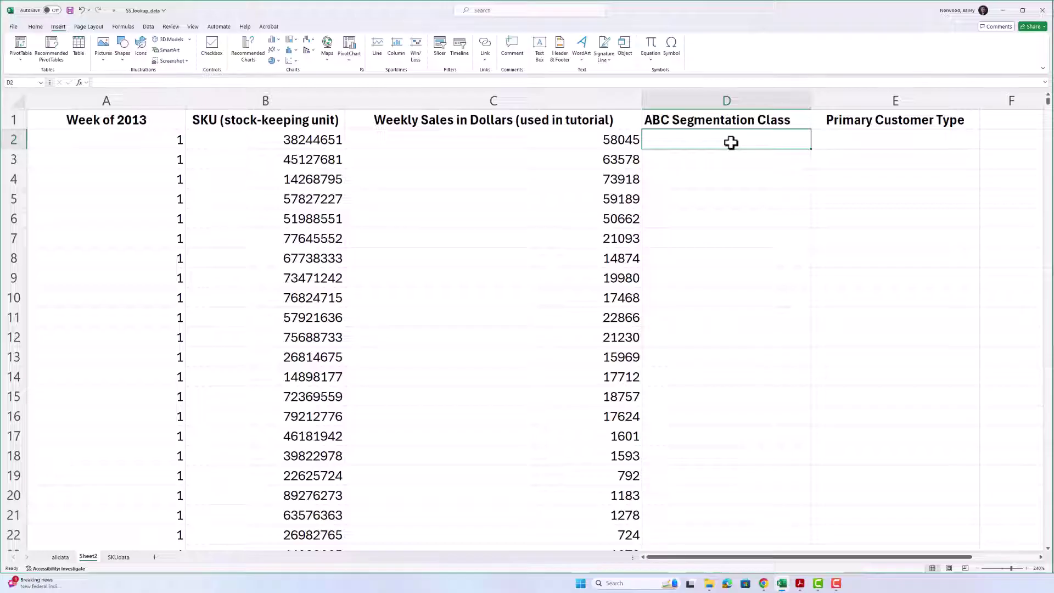
{"action": "key", "text": "alt+Tab"}
{"action": "key", "text": "alt+Tab"}
{"action": "key", "text": "alt+Tab"}
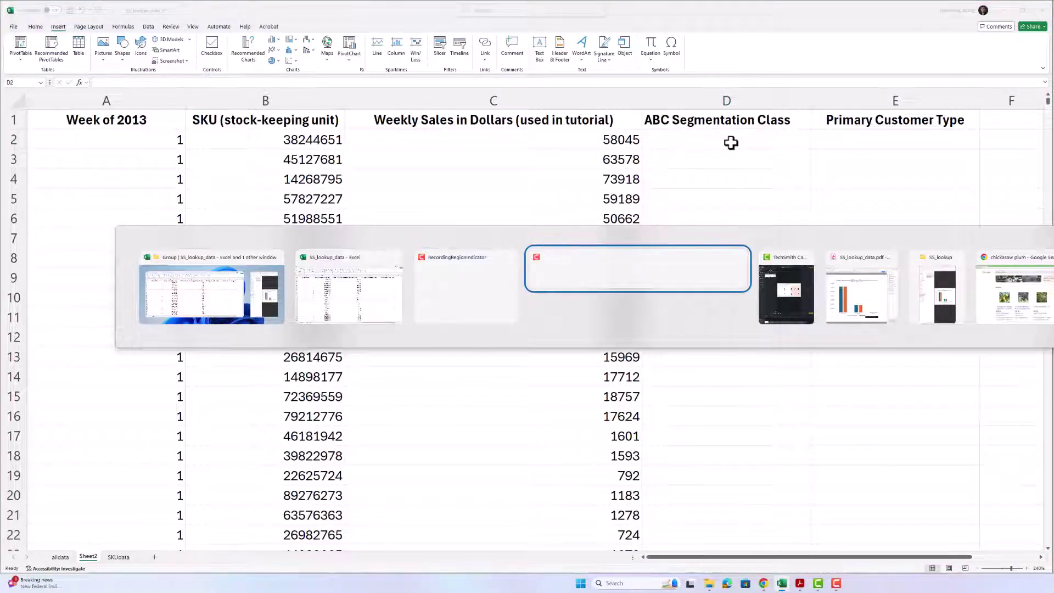
{"action": "key", "text": "alt+Tab"}
{"action": "key", "text": "alt+Tab"}
{"action": "key", "text": "alt+Tab"}
{"action": "key", "text": "alt+Tab"}
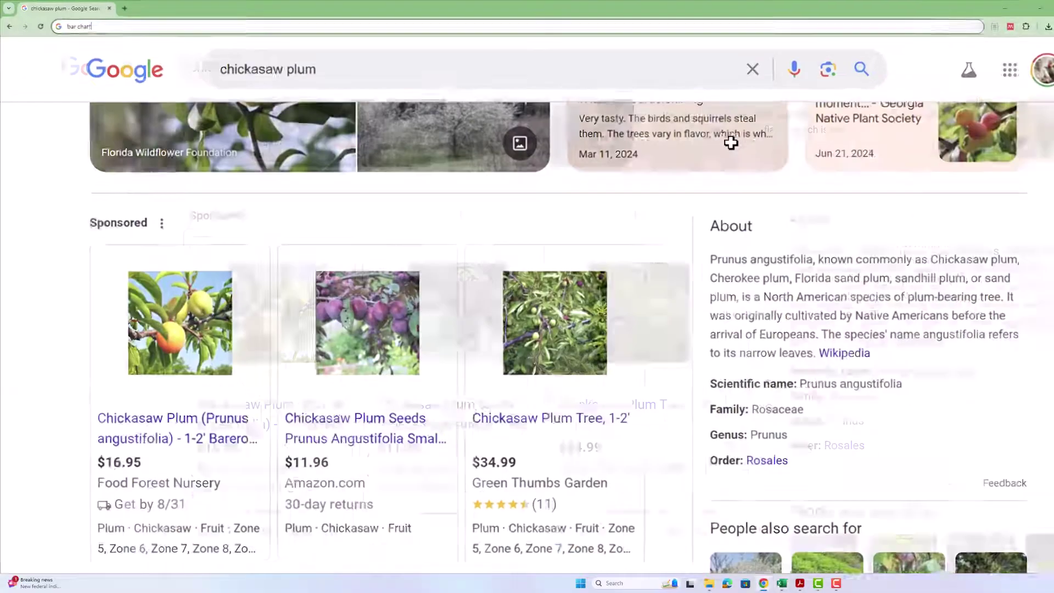
Search Chrome for 'xlookup excel' and open Microsoft's XLOOKUP support article
{"action": "key", "text": "ctrl+l"}
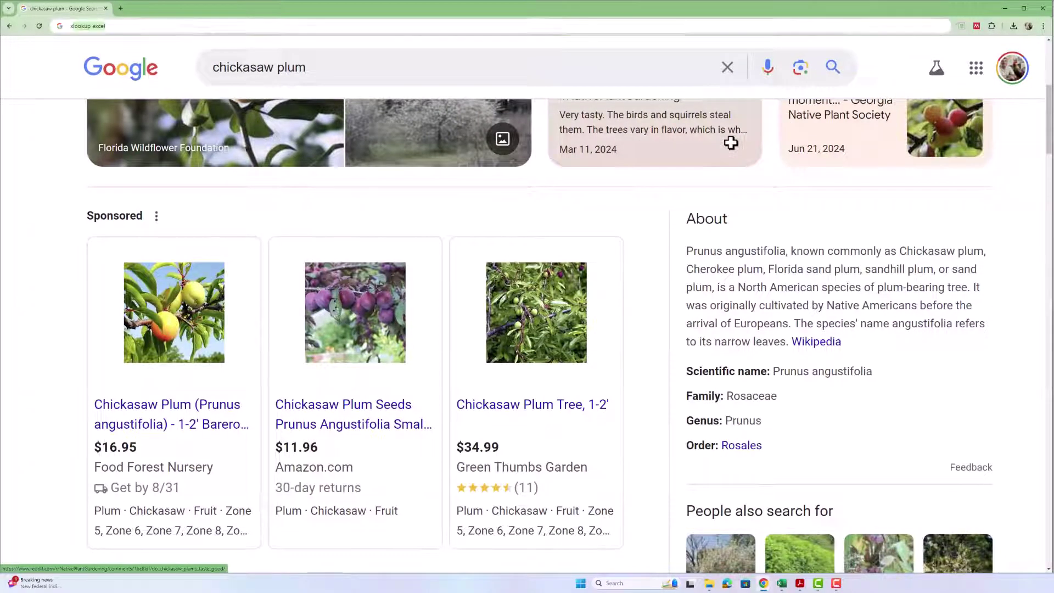
{"action": "type", "text": "x"}
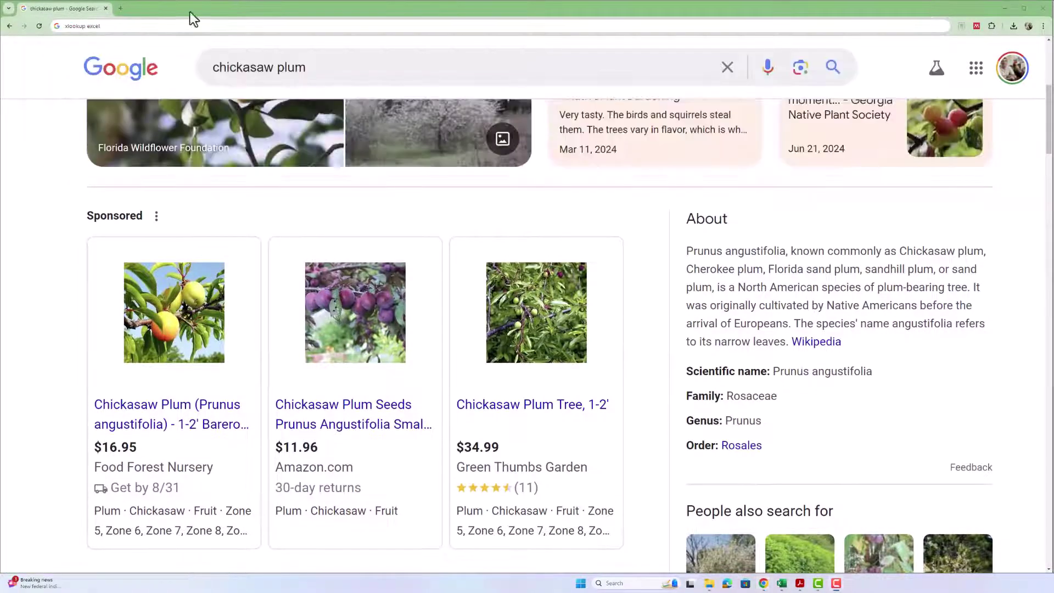
{"action": "left_click", "coordinate": [165, 27]}
{"action": "key", "text": "Return"}
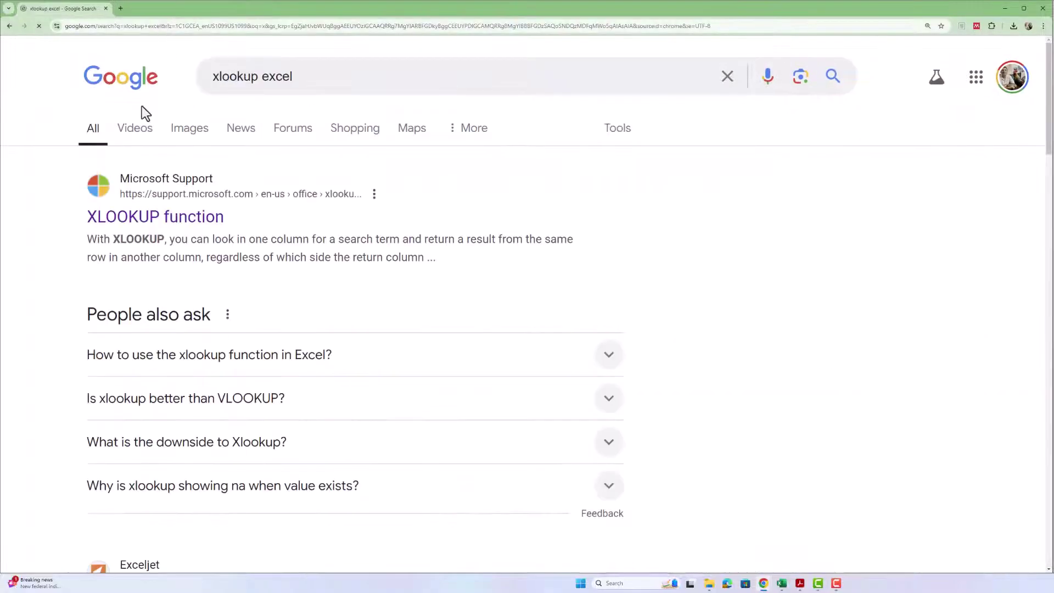
{"action": "left_click", "coordinate": [117, 225]}
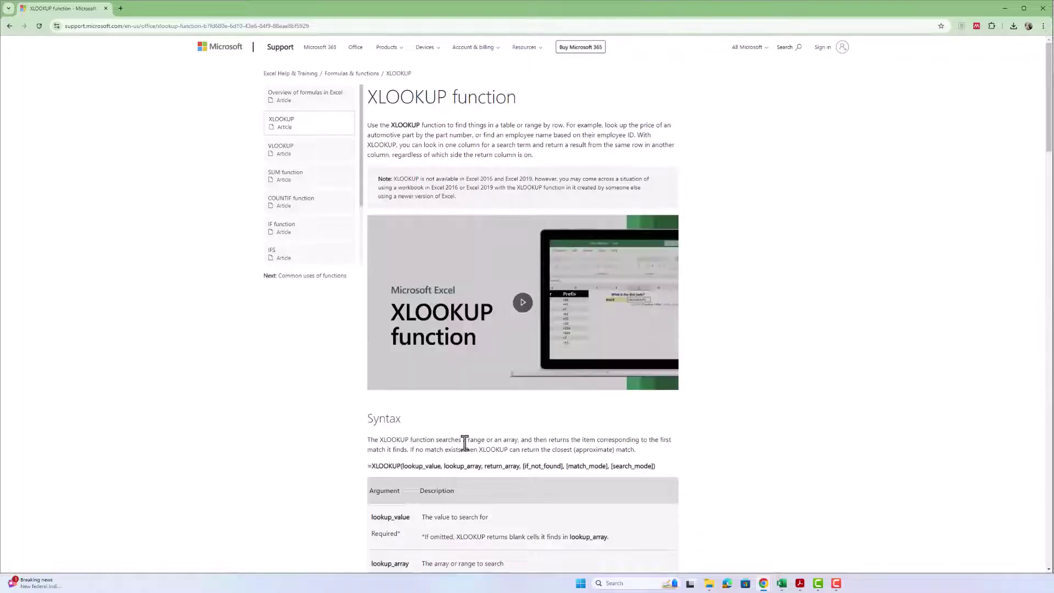
Read the XLOOKUP syntax, highlighting lookup_value and return_array, then return to Excel
{"action": "scroll", "coordinate": [460, 441], "scroll_direction": "down", "scroll_amount": 4}
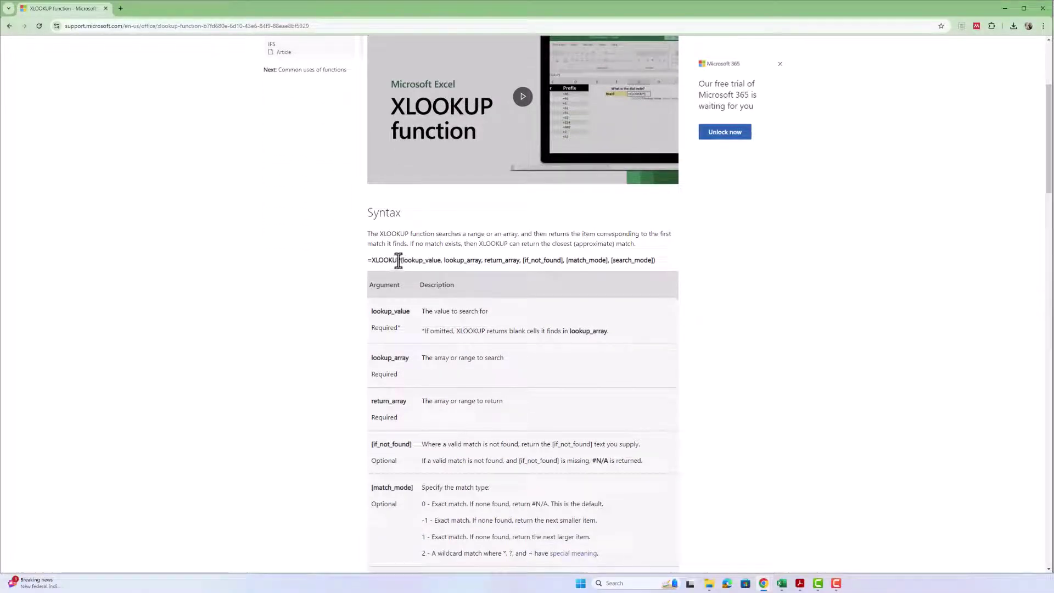
{"action": "left_click_drag", "start_coordinate": [403, 260], "coordinate": [473, 262]}
{"action": "left_click_drag", "start_coordinate": [491, 261], "coordinate": [627, 261]}
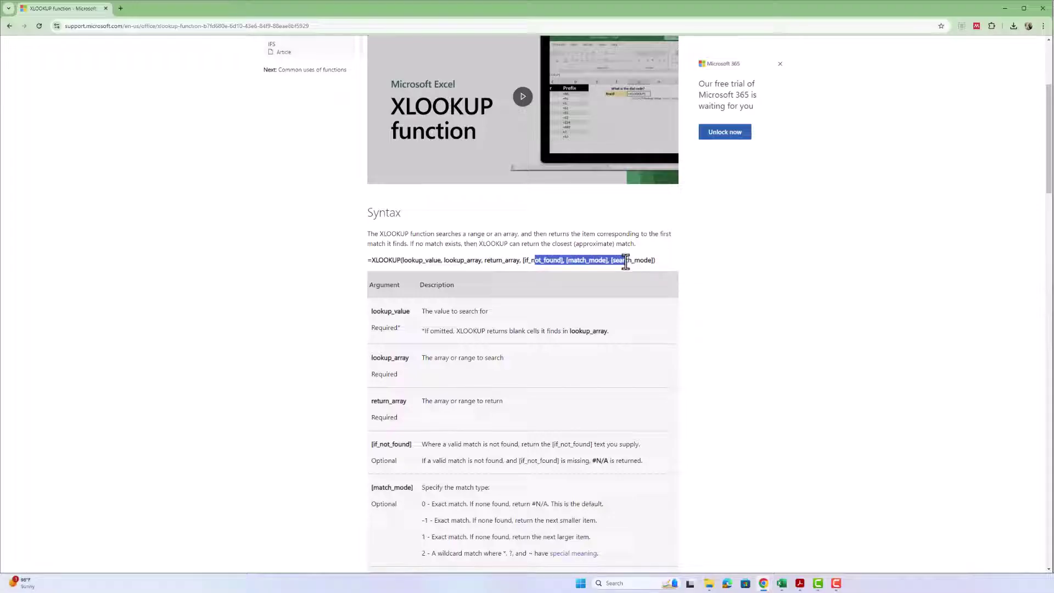
{"action": "key", "text": "alt+Tab"}
{"action": "key", "text": "Tab"}
{"action": "key", "text": "Tab"}
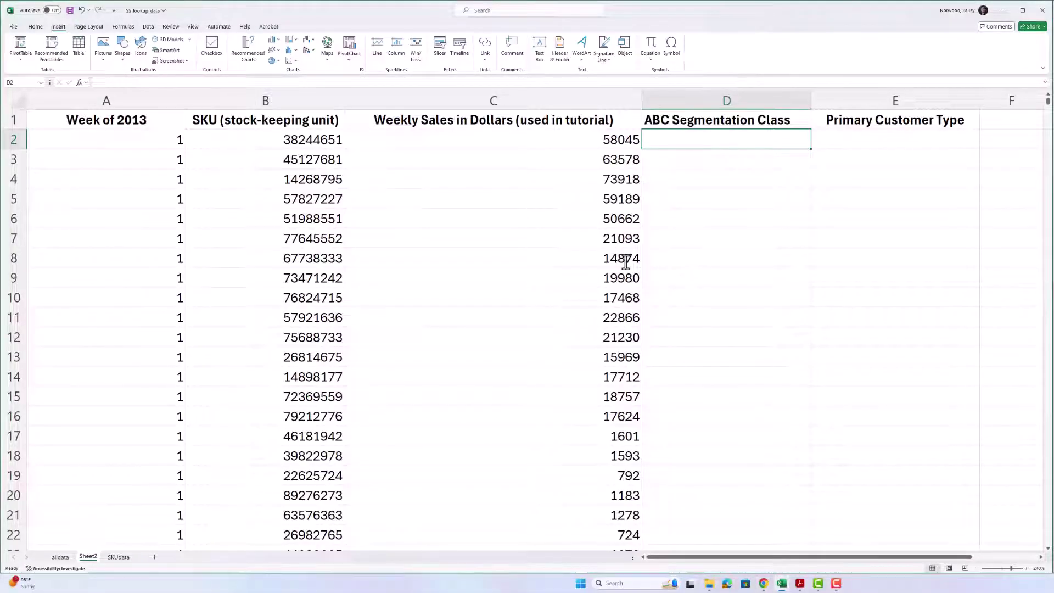
Start D2's formula as =xlookup(B2,SKUdata!A2:A51, removing the stray Sheet2 reference
{"action": "type", "text": "=xlookup"}
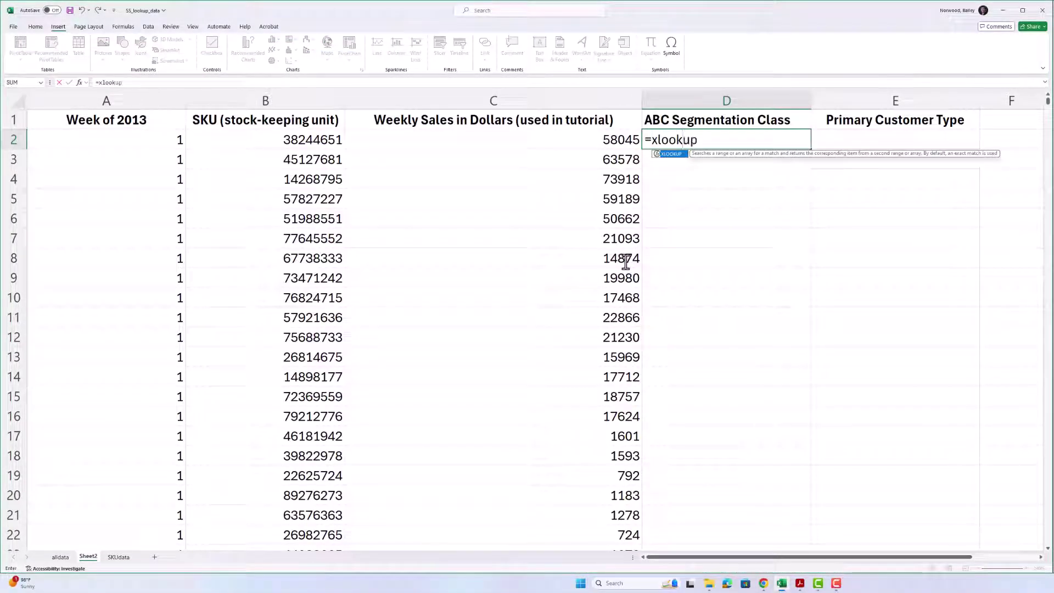
{"action": "type", "text": "("}
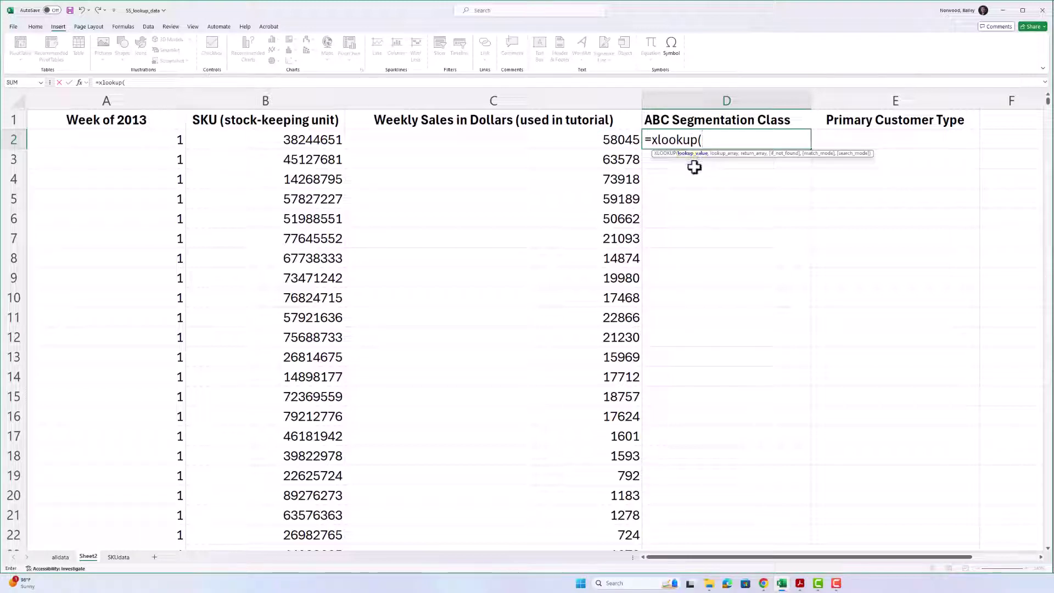
{"action": "key", "text": "Left"}
{"action": "key", "text": "Left"}
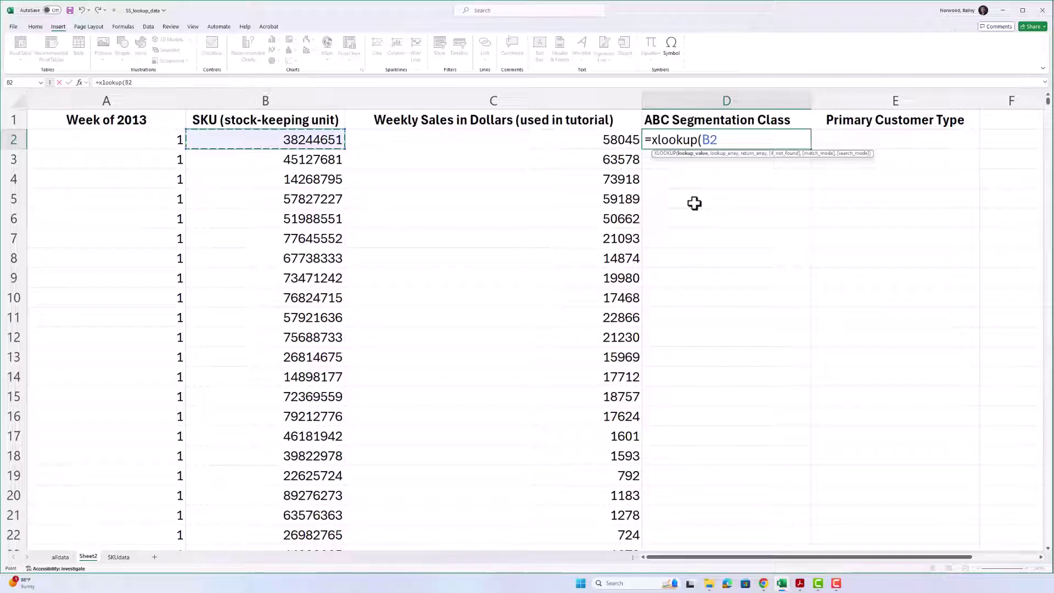
{"action": "type", "text": ","}
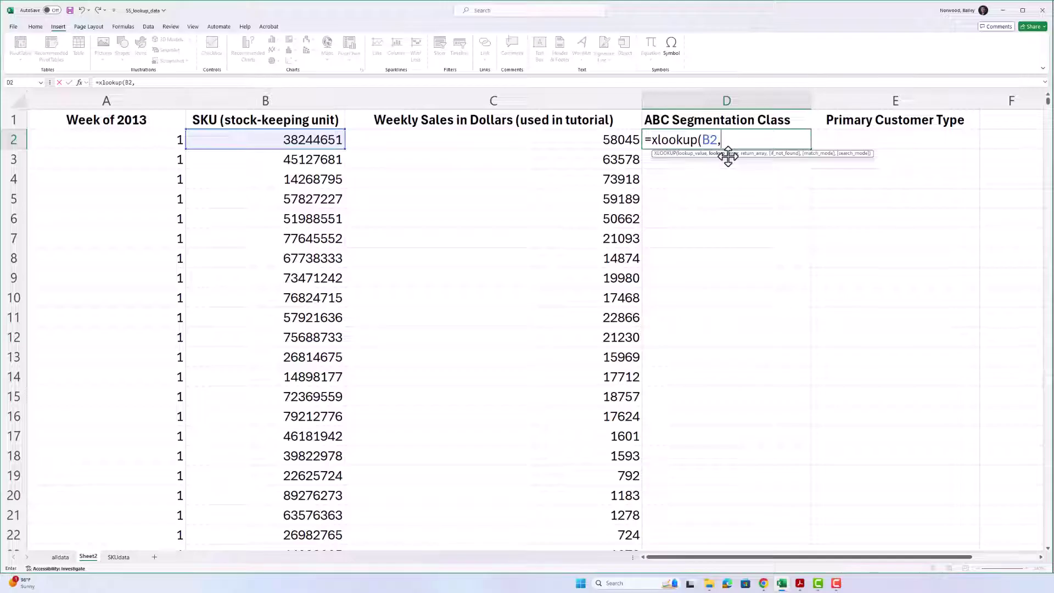
{"action": "left_click", "coordinate": [119, 558]}
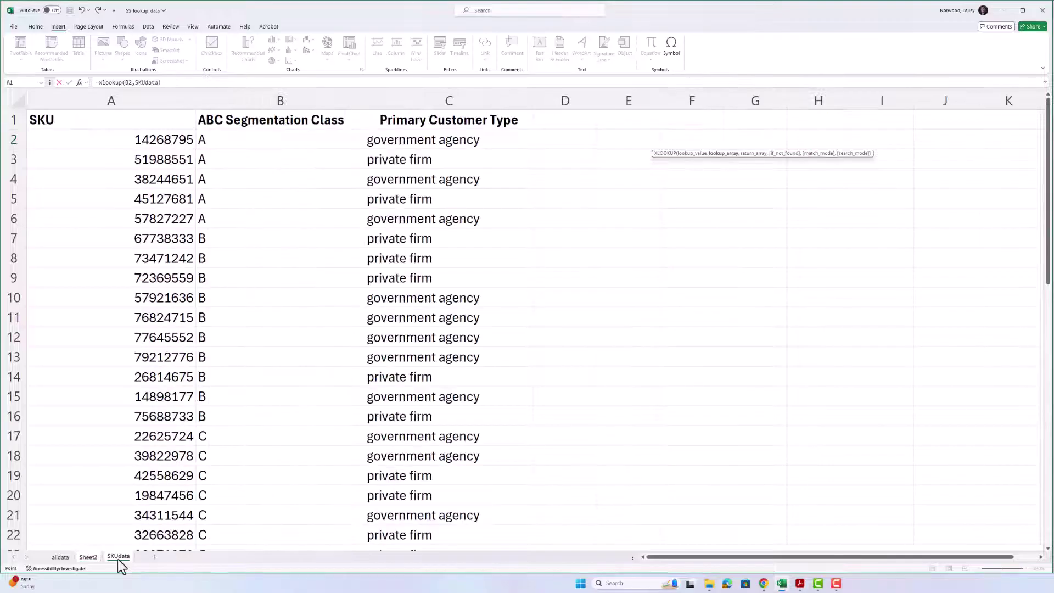
{"action": "left_click", "coordinate": [128, 139]}
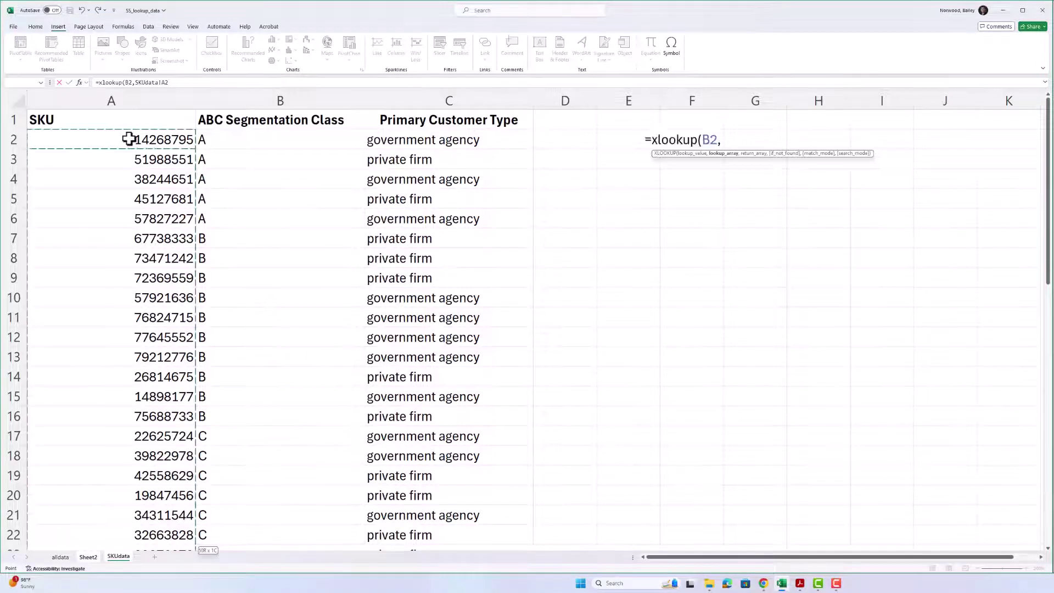
{"action": "key", "text": "ctrl+shift+Down"}
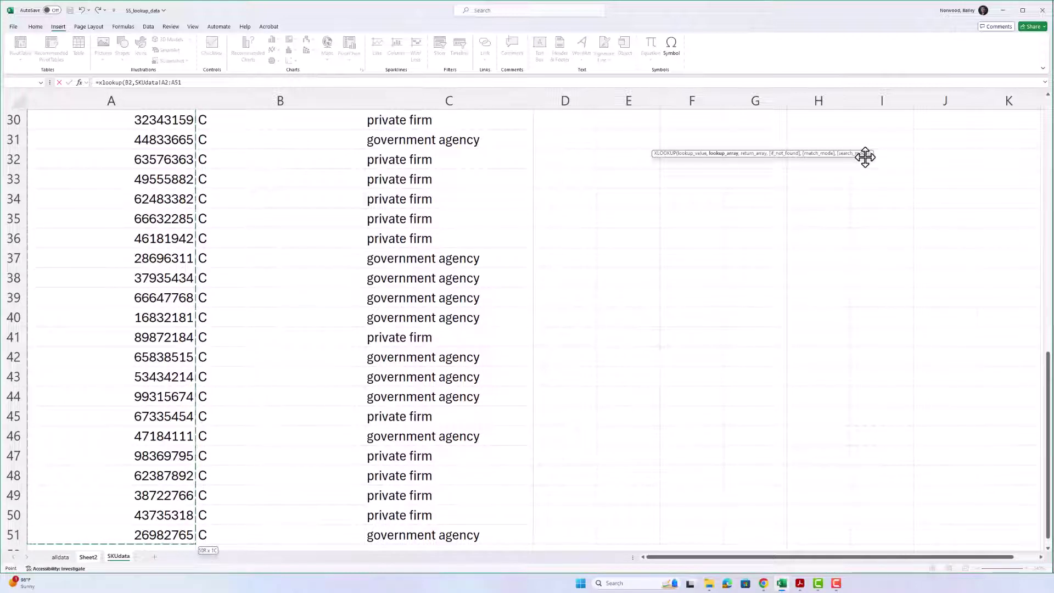
{"action": "type", "text": ","}
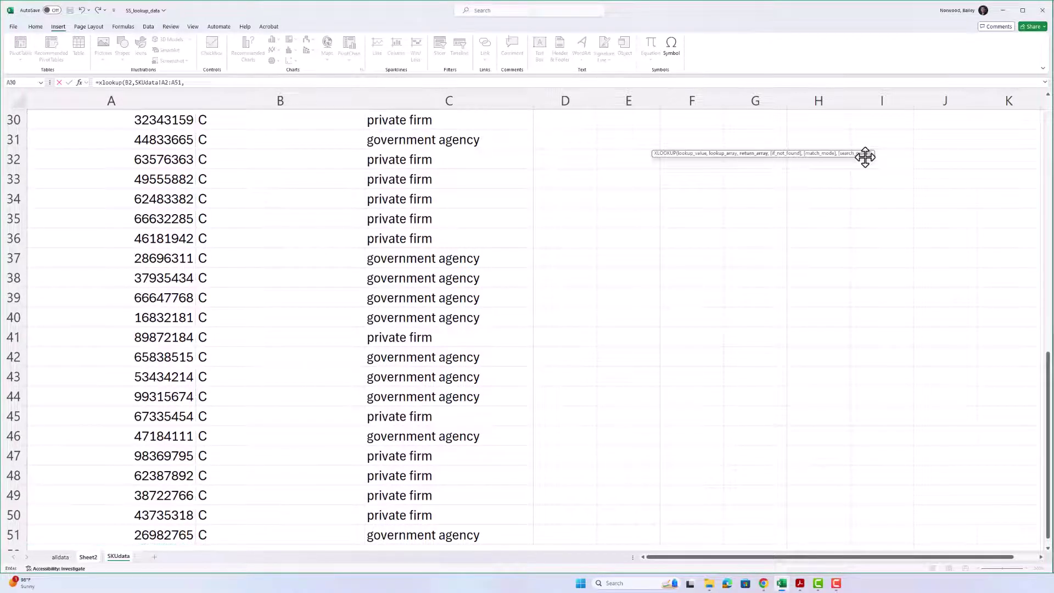
{"action": "left_click", "coordinate": [87, 557]}
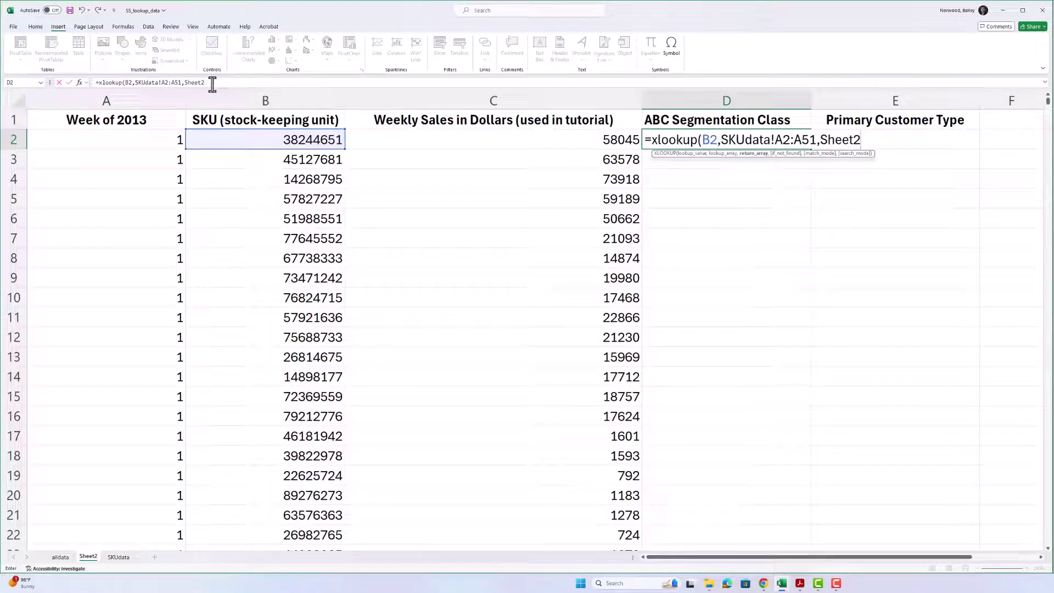
{"action": "key", "text": "BackSpace"}
{"action": "key", "text": "BackSpace"}
{"action": "key", "text": "BackSpace"}
{"action": "key", "text": "BackSpace"}
{"action": "key", "text": "BackSpace"}
{"action": "key", "text": "BackSpace"}
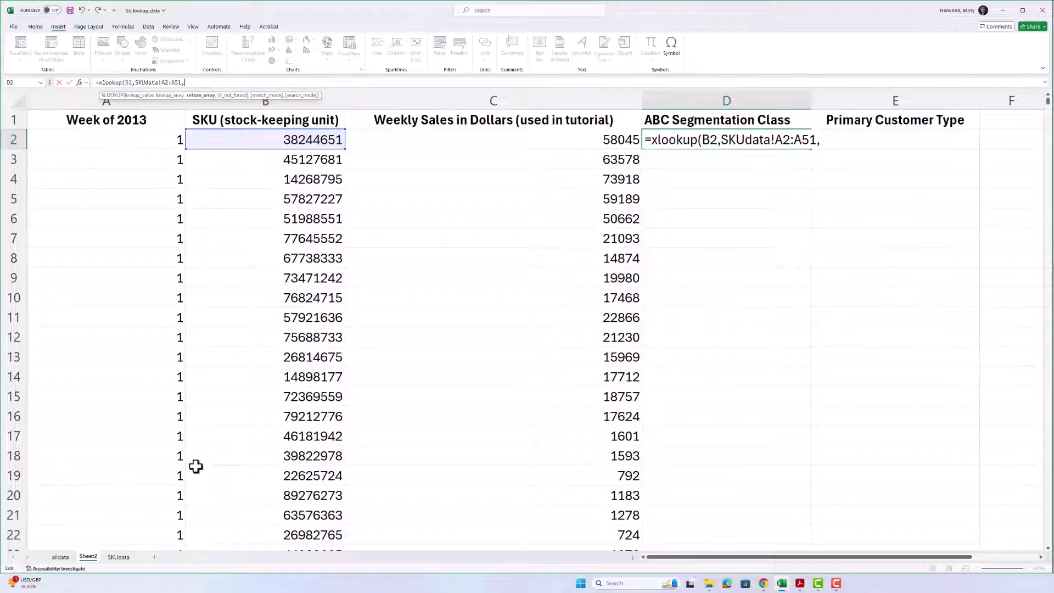
Finish D2 as =XLOOKUP(B2,SKUdata!A2:A51,SKUdata!B2:B51) and commit it
{"action": "left_click", "coordinate": [119, 557]}
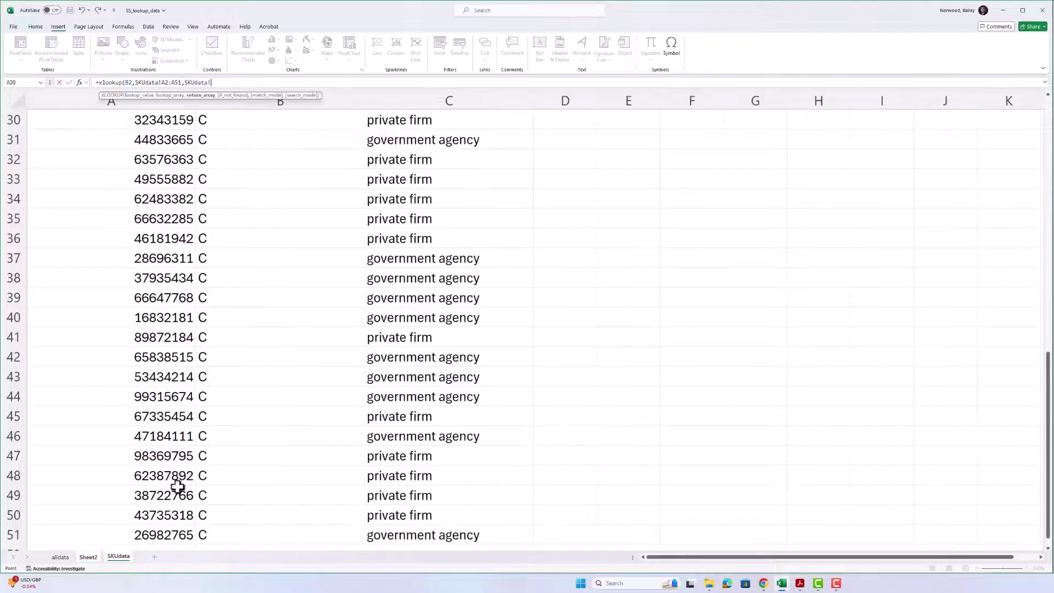
{"action": "left_click", "coordinate": [259, 258]}
{"action": "scroll", "coordinate": [264, 255], "scroll_direction": "up", "scroll_amount": 10}
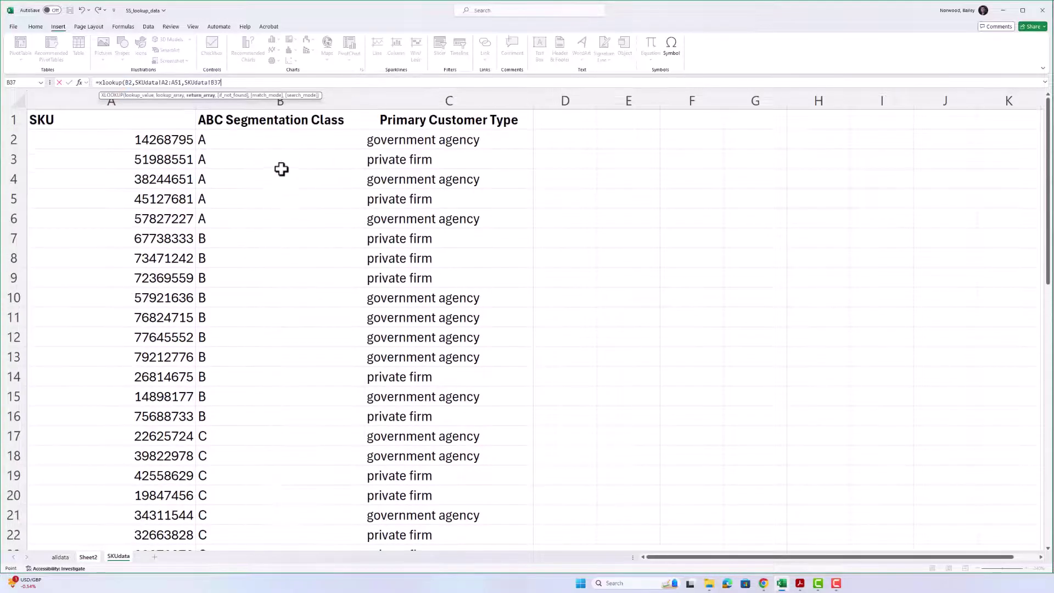
{"action": "left_click", "coordinate": [281, 139]}
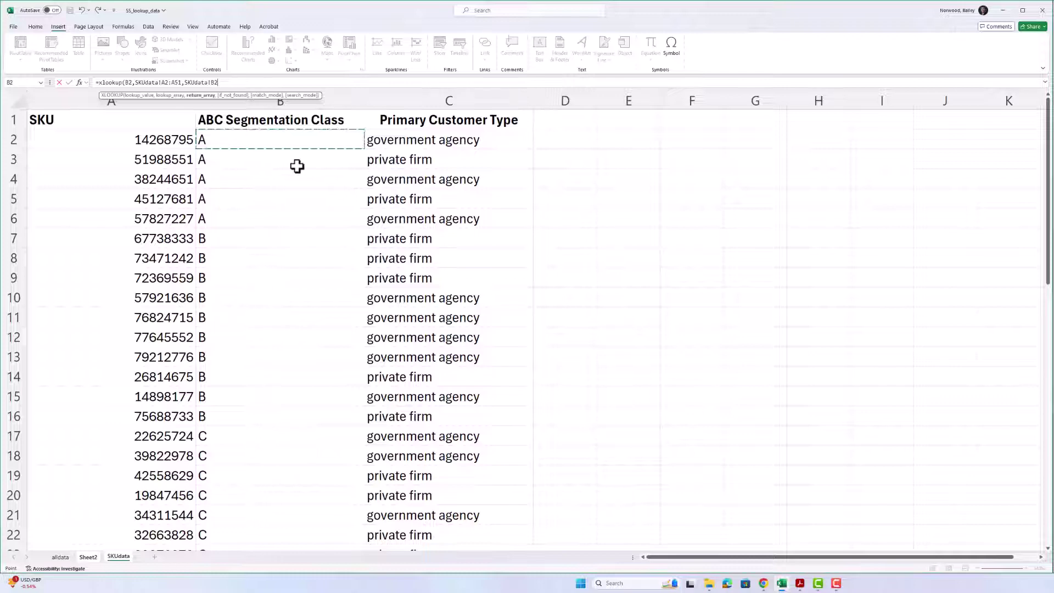
{"action": "key", "text": "ctrl+shift+Down"}
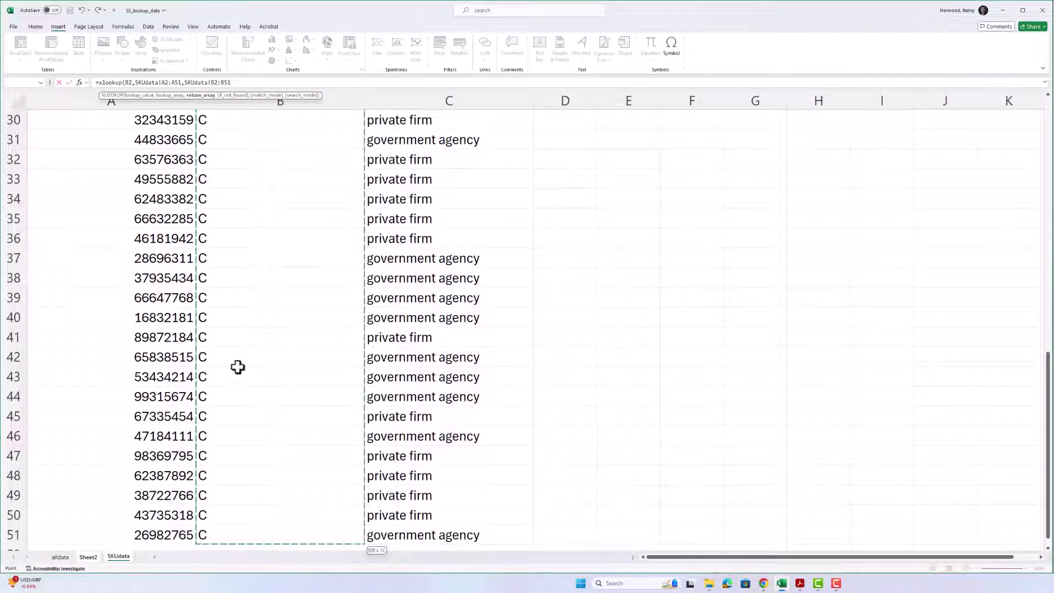
{"action": "left_click", "coordinate": [85, 558]}
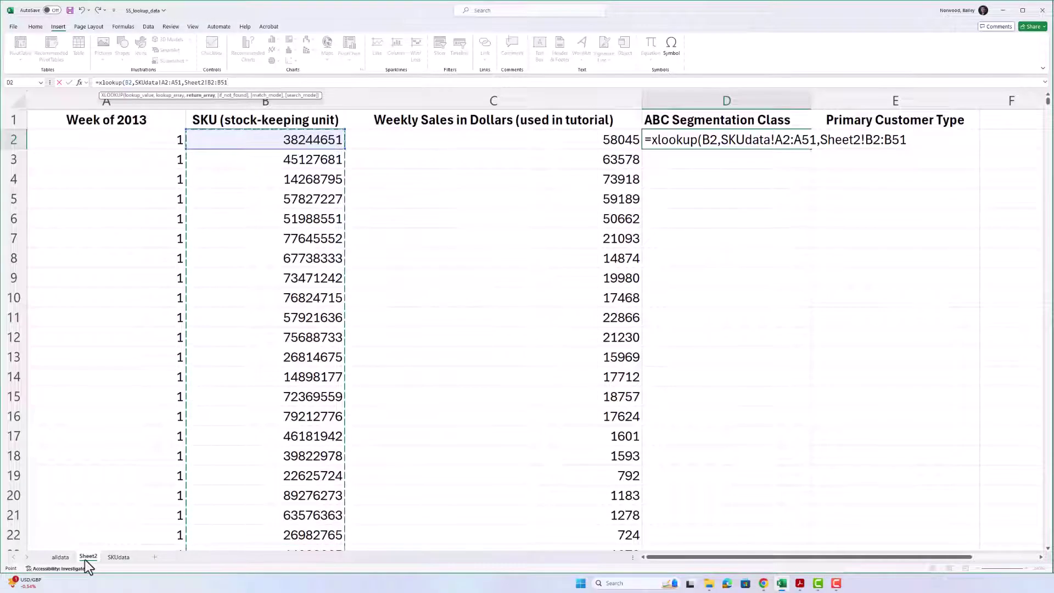
{"action": "left_click", "coordinate": [115, 558]}
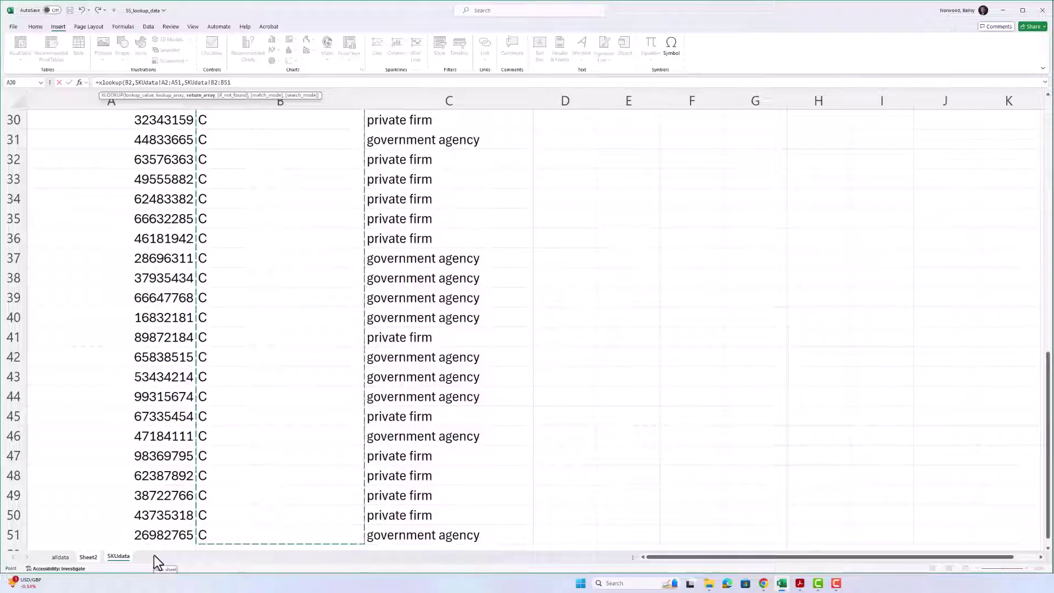
{"action": "type", "text": ","}
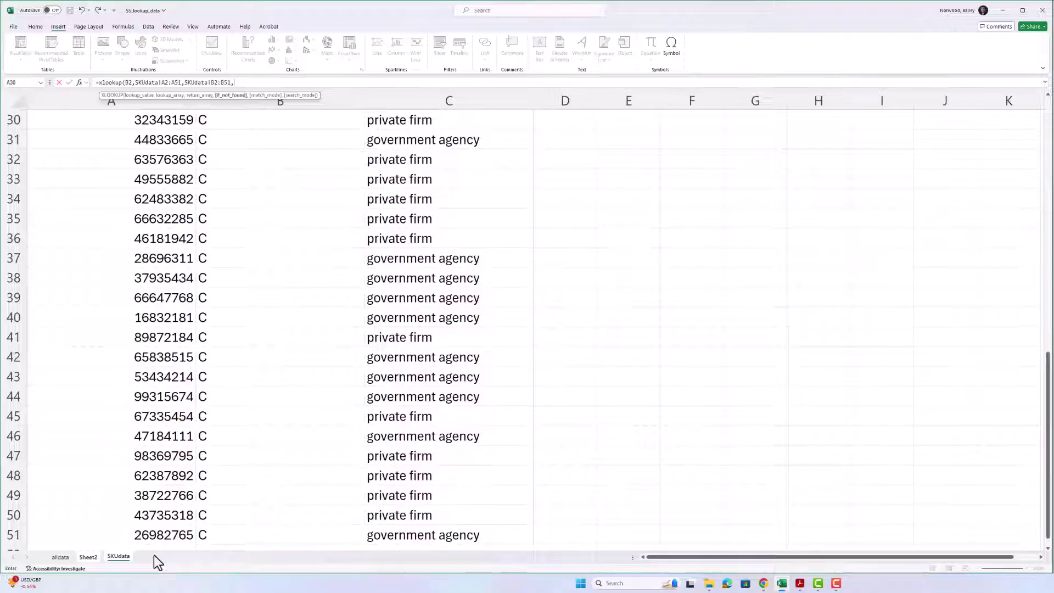
{"action": "left_click", "coordinate": [88, 558]}
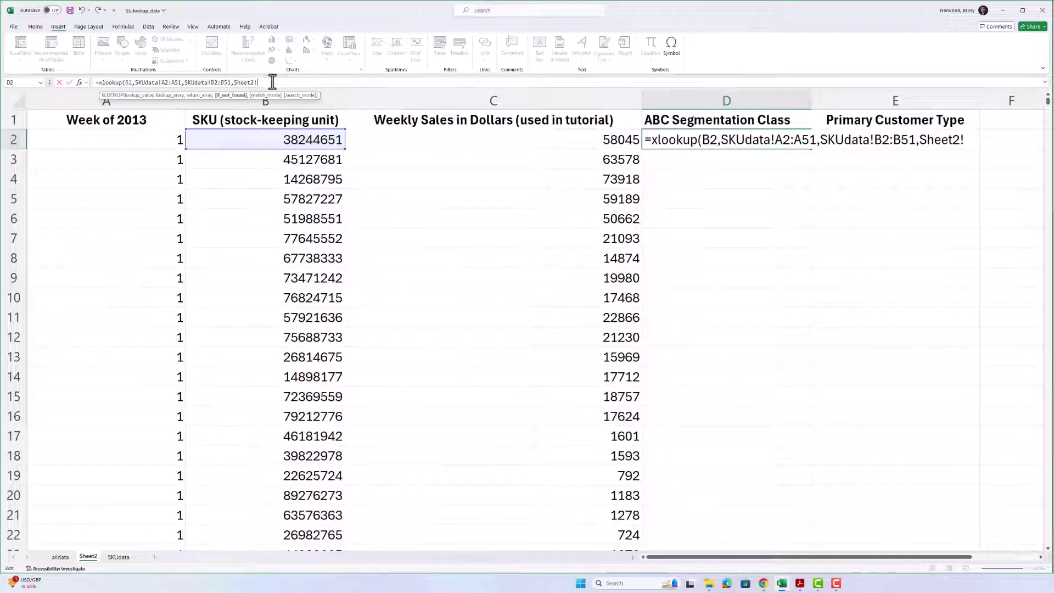
{"action": "key", "text": "BackSpace"}
{"action": "key", "text": "BackSpace"}
{"action": "key", "text": "BackSpace"}
{"action": "key", "text": "BackSpace"}
{"action": "key", "text": "BackSpace"}
{"action": "key", "text": "BackSpace"}
{"action": "key", "text": "BackSpace"}
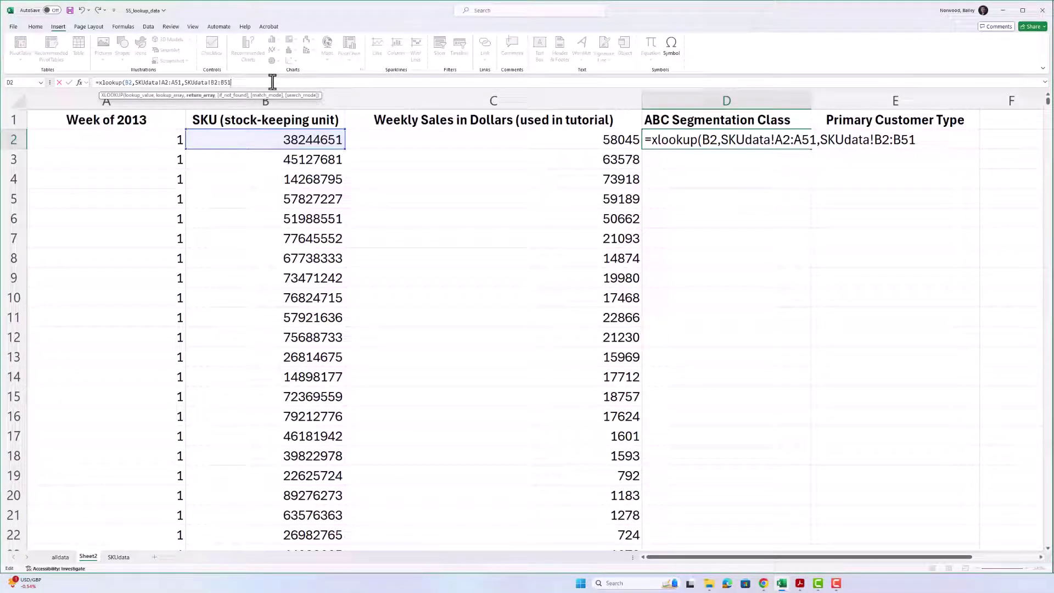
{"action": "type", "text": ")"}
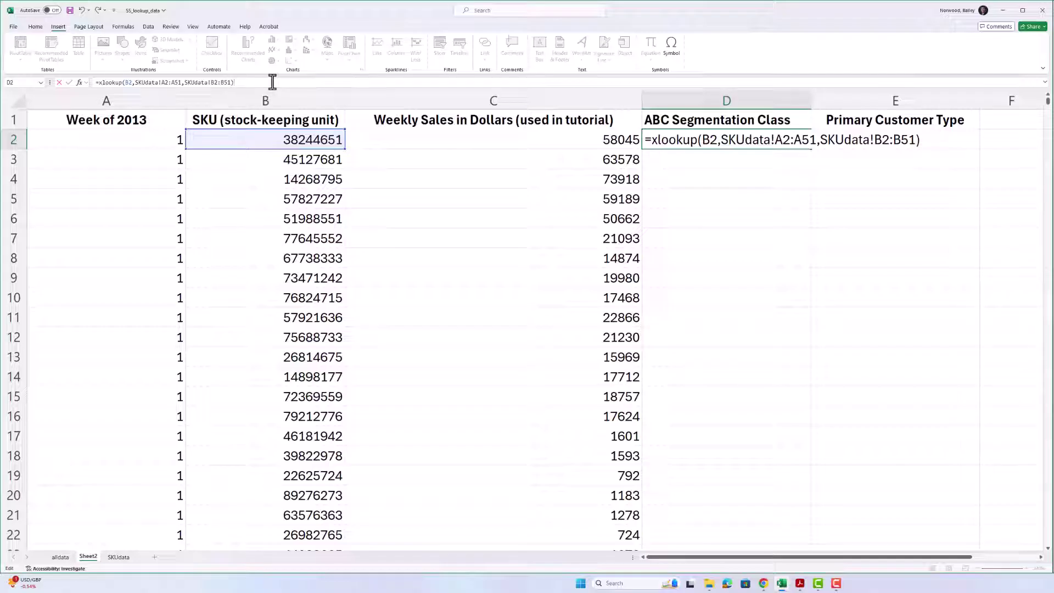
{"action": "key", "text": "Return"}
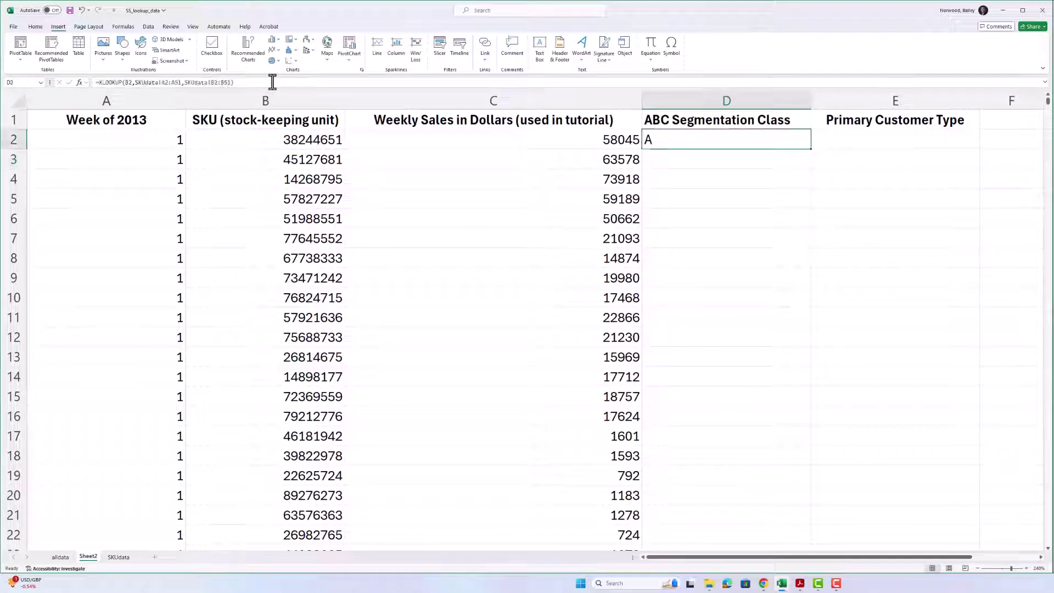
Confirm on SKUdata that B2's SKU is class A, then return to D2's formula
{"action": "key", "text": "Left"}
{"action": "key", "text": "Left"}
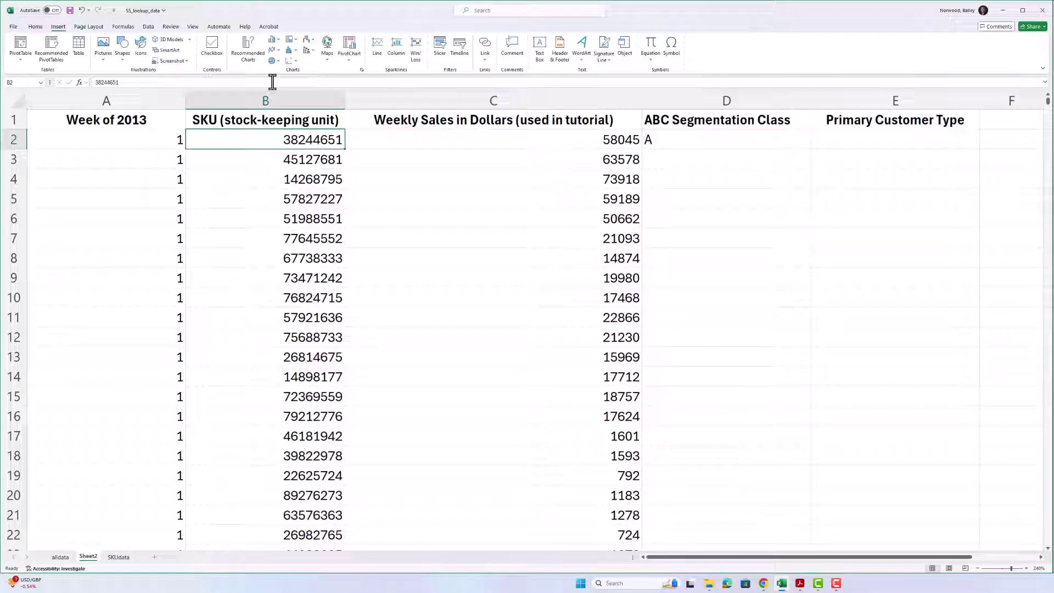
{"action": "key", "text": "ctrl+Page_Down"}
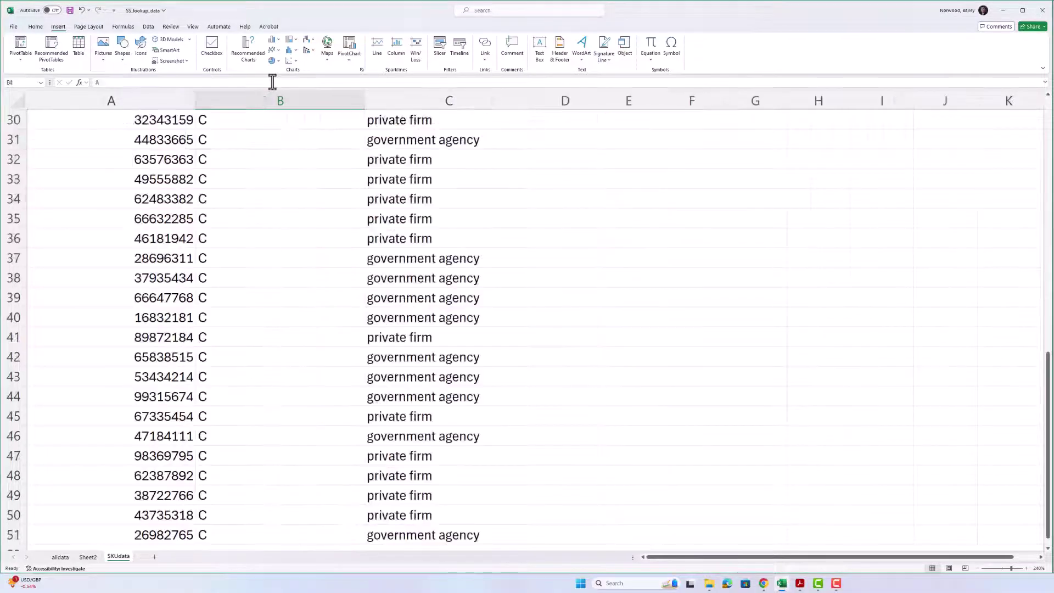
{"action": "key", "text": "ctrl+Home"}
{"action": "key", "text": "Down"}
{"action": "key", "text": "Down"}
{"action": "key", "text": "Down"}
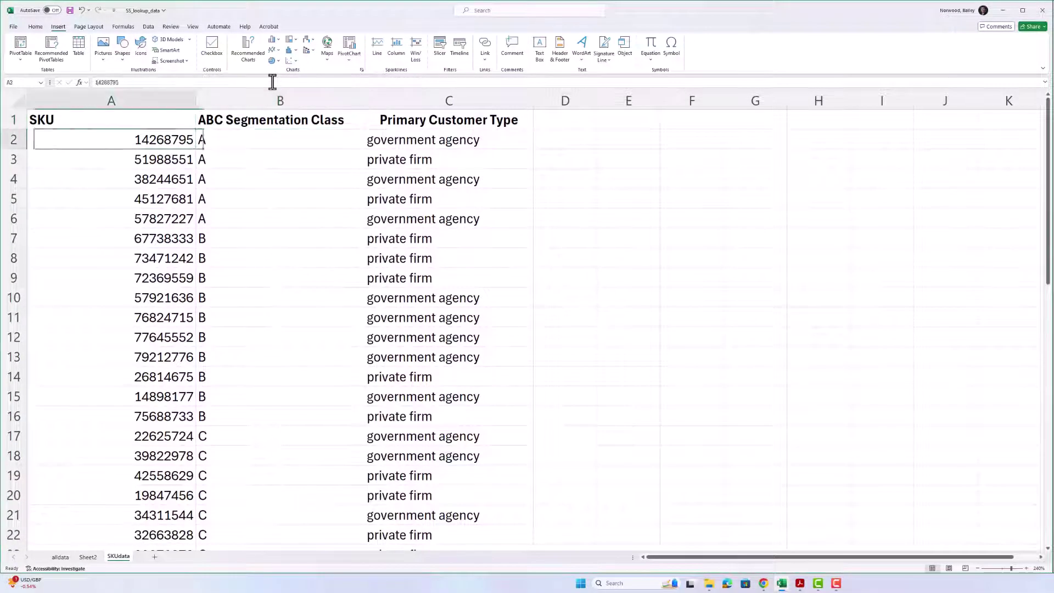
{"action": "key", "text": "Right"}
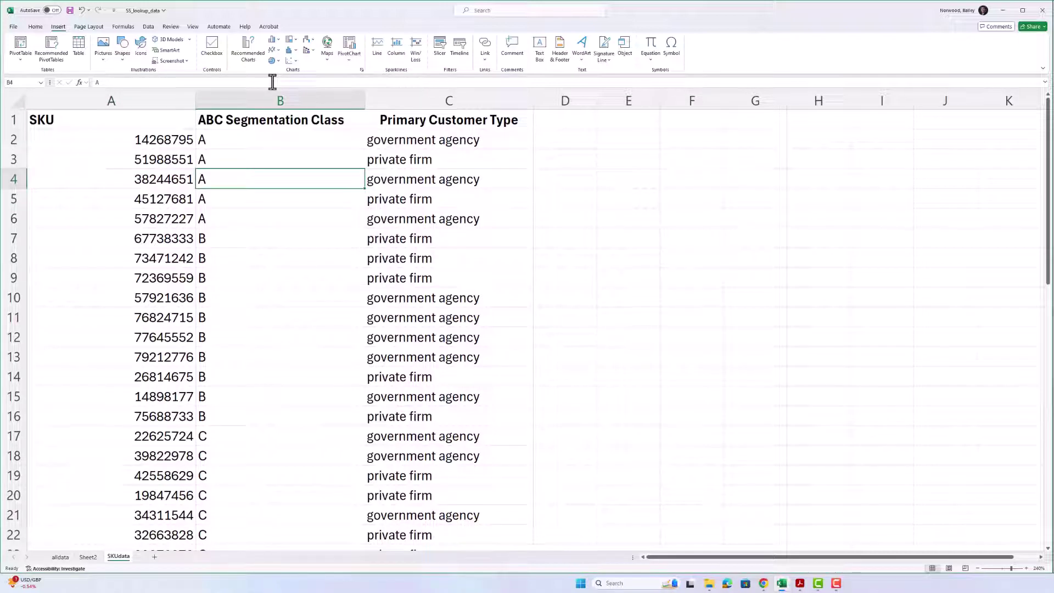
{"action": "key", "text": "ctrl+Page_Up"}
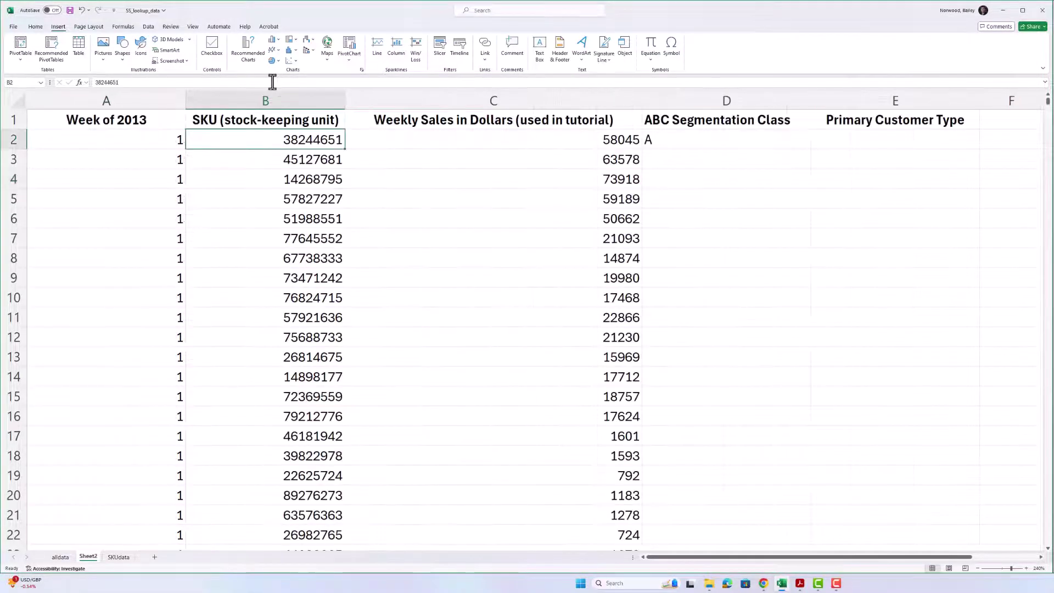
{"action": "key", "text": "Right"}
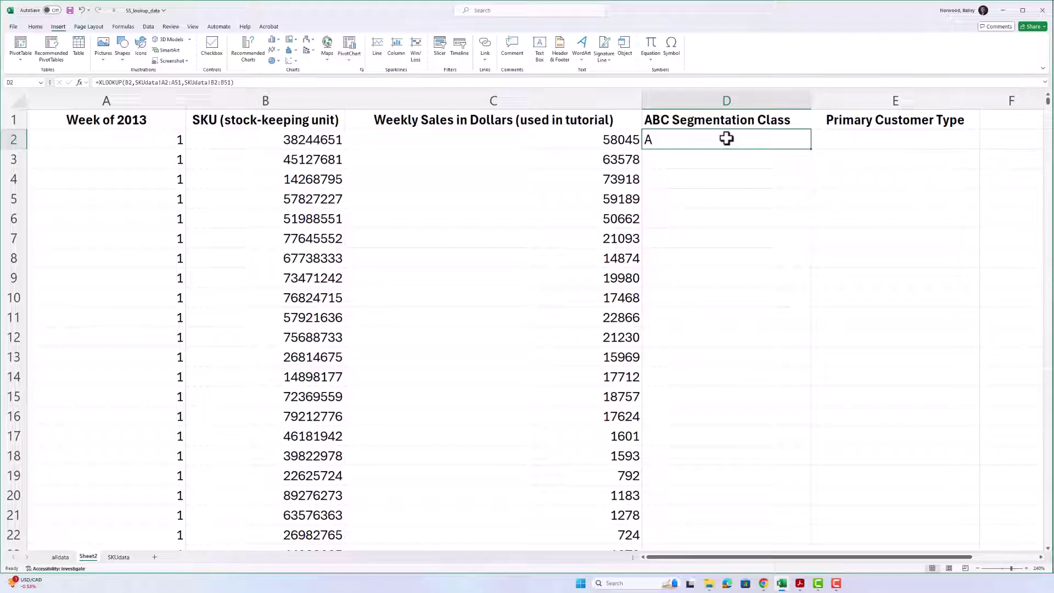
Fill D2's XLOOKUP down column D and inspect the #N/A results such as D4 and D11
{"action": "double_click", "coordinate": [812, 151]}
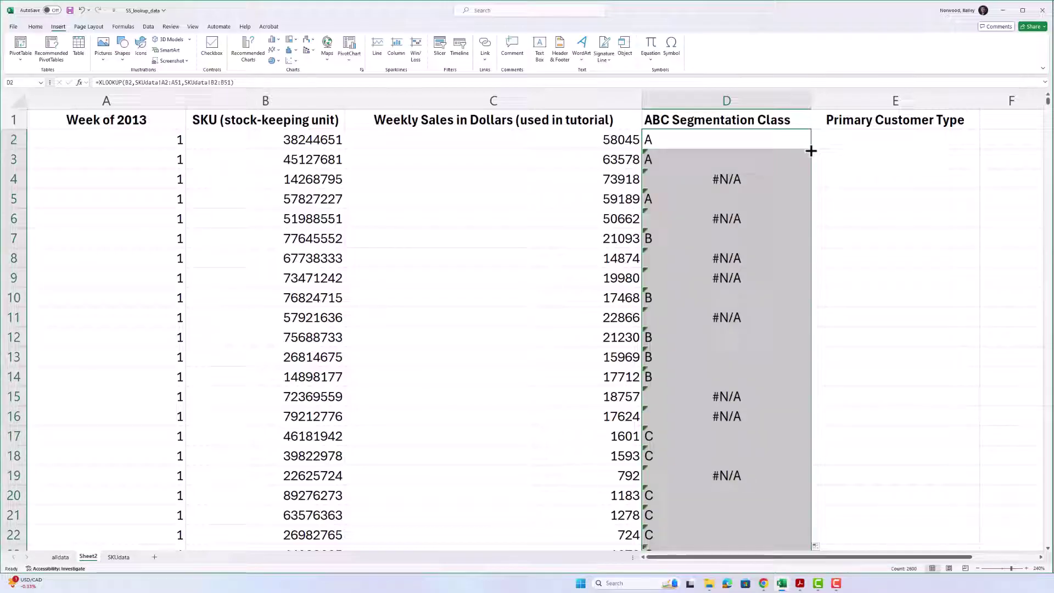
{"action": "left_click", "coordinate": [742, 180]}
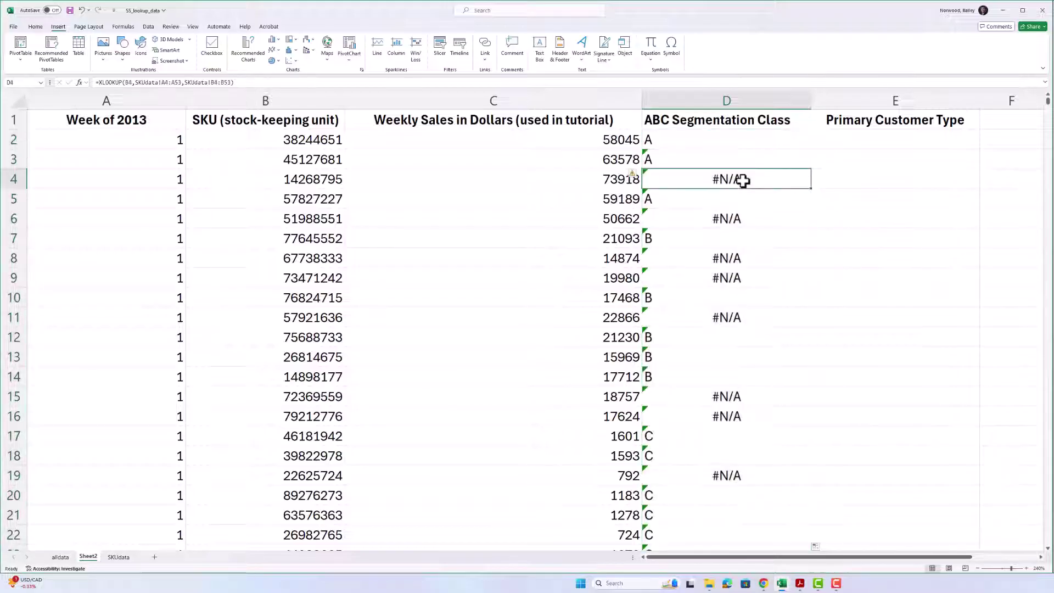
{"action": "left_click", "coordinate": [750, 256]}
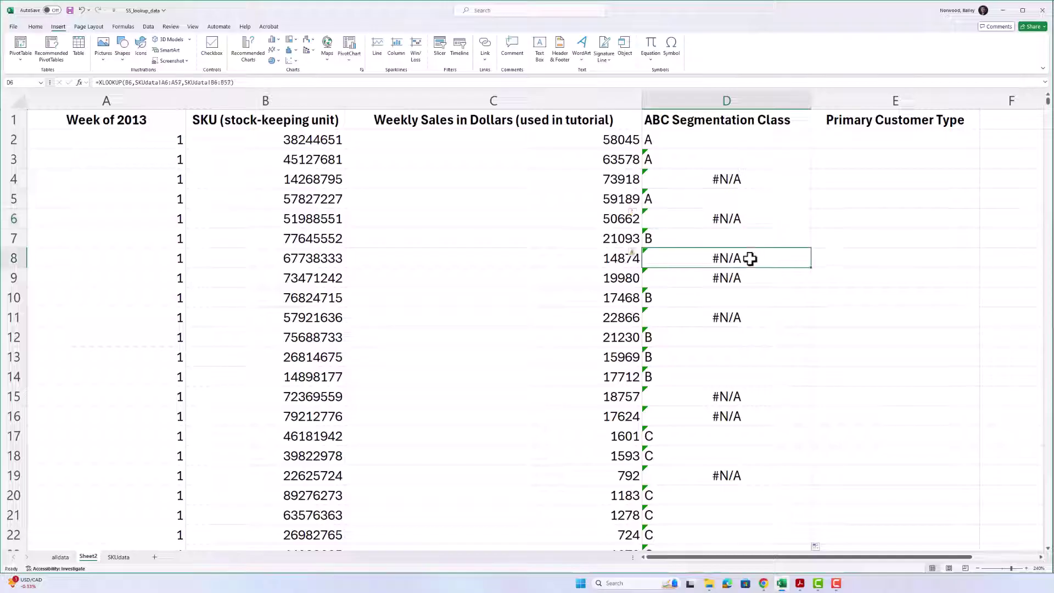
{"action": "left_click", "coordinate": [741, 282]}
{"action": "left_click", "coordinate": [743, 317]}
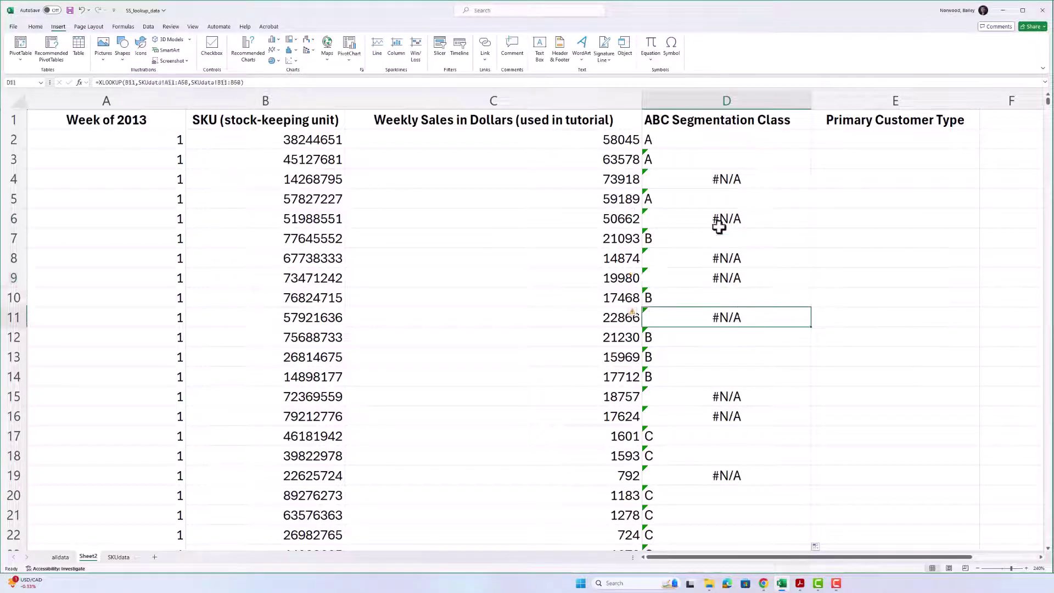
{"action": "left_click", "coordinate": [683, 140]}
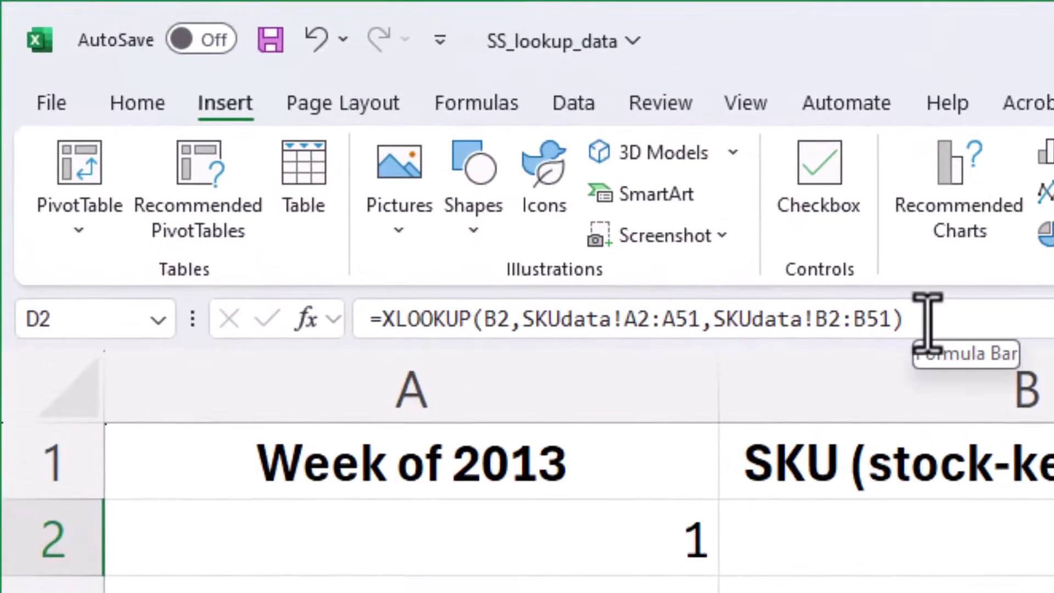
Reopen D2's formula and compare the shifting lookup ranges in the rows below
{"action": "left_click", "coordinate": [255, 88]}
{"action": "left_click_drag", "start_coordinate": [254, 88], "coordinate": [83, 91]}
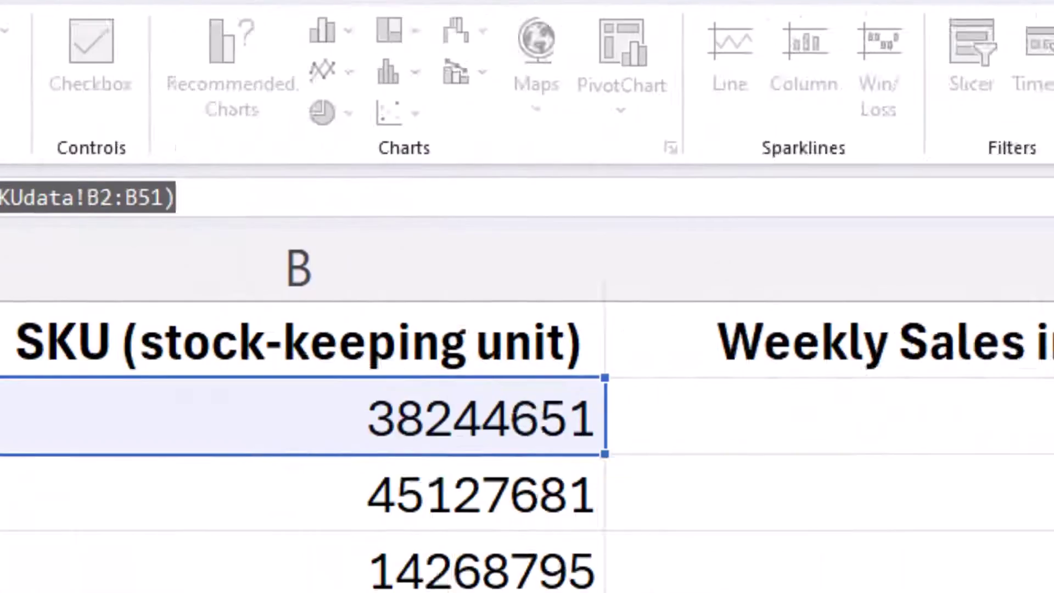
{"action": "key", "text": "Return"}
{"action": "key", "text": "Up"}
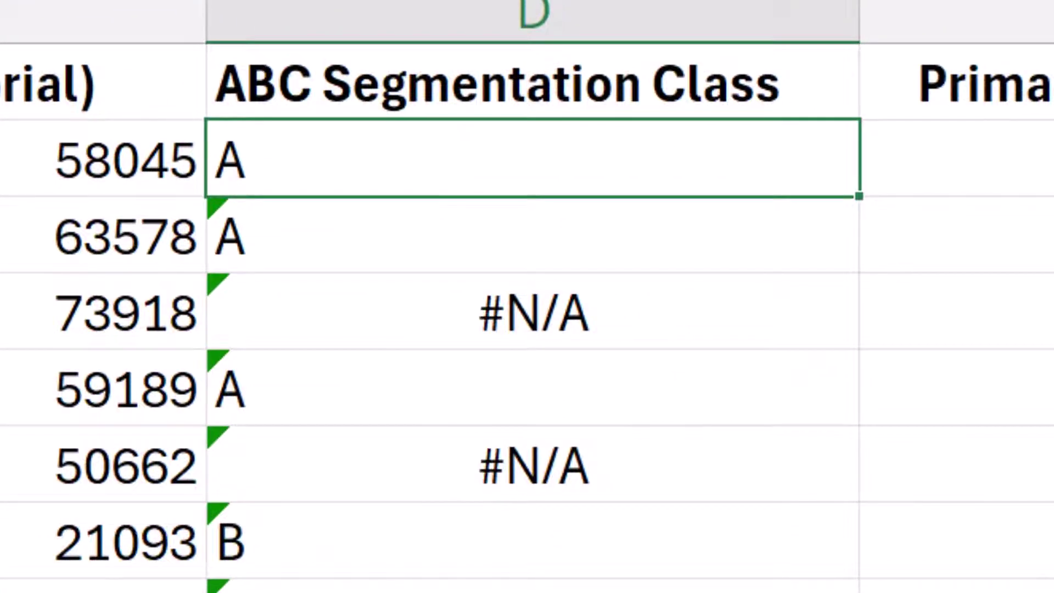
{"action": "key", "text": "Down"}
{"action": "key", "text": "Down"}
{"action": "key", "text": "Down"}
{"action": "key", "text": "Down"}
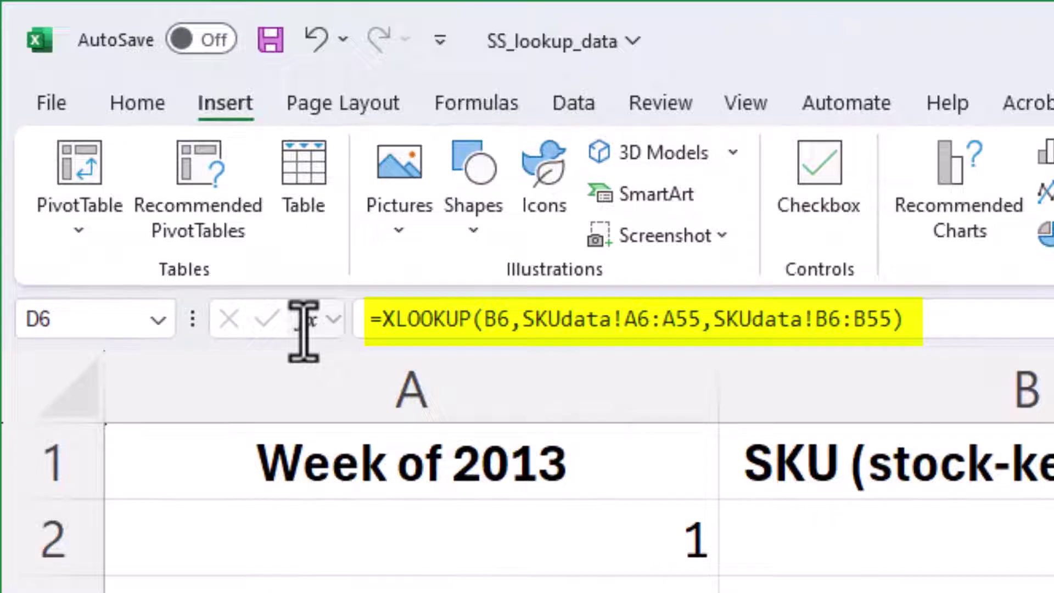
{"action": "key", "text": "Down"}
{"action": "key", "text": "Down"}
{"action": "key", "text": "Down"}
{"action": "key", "text": "Down"}
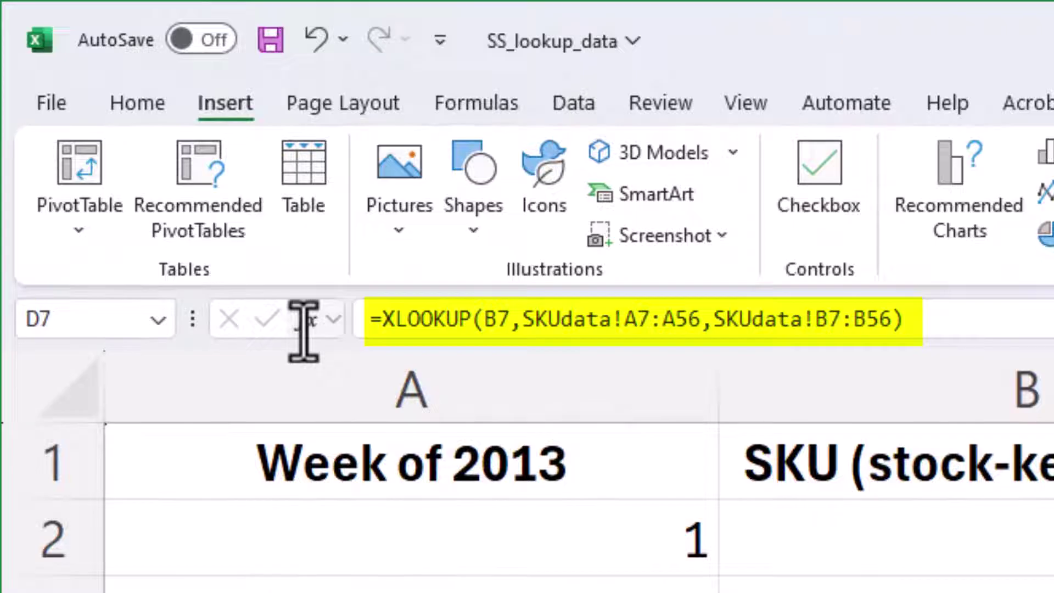
{"action": "key", "text": "Down"}
{"action": "key", "text": "Down"}
{"action": "key", "text": "Down"}
{"action": "key", "text": "Down"}
{"action": "key", "text": "Down"}
{"action": "key", "text": "Down"}
{"action": "key", "text": "Down"}
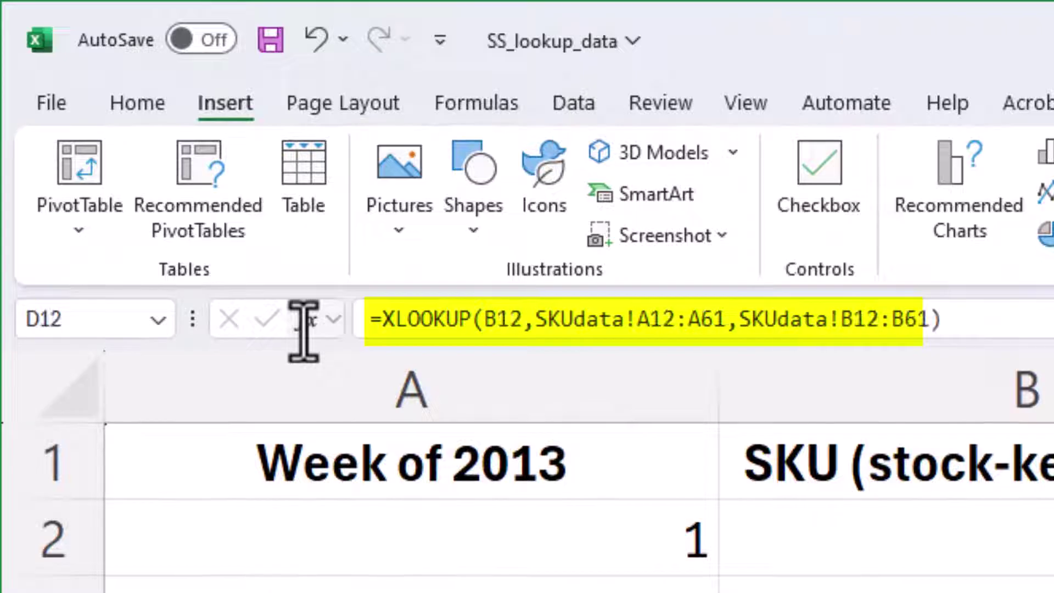
{"action": "key", "text": "Down"}
{"action": "key", "text": "Down"}
{"action": "key", "text": "Down"}
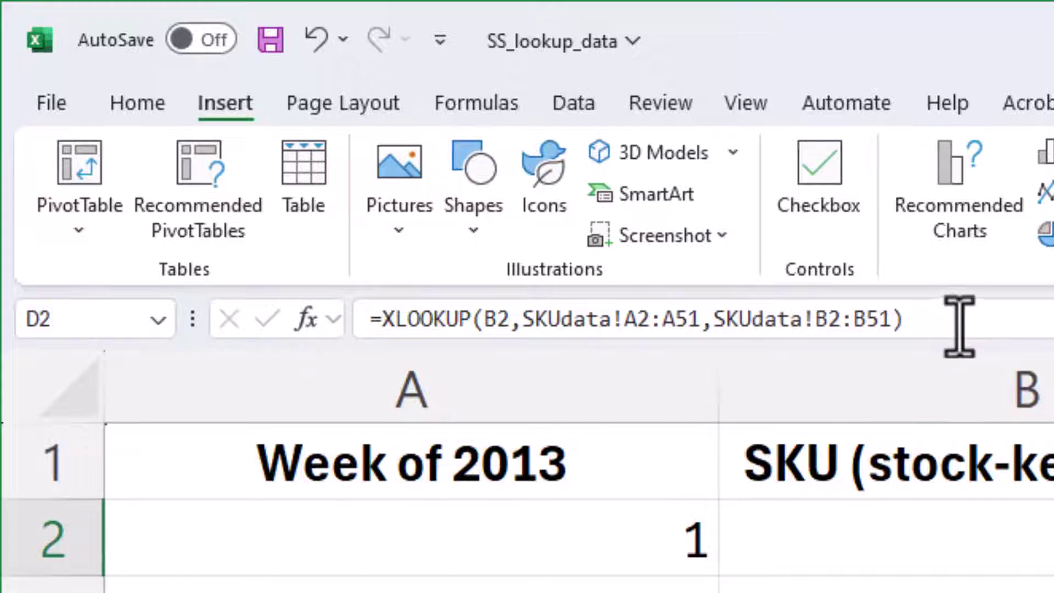
{"action": "left_click", "coordinate": [960, 309]}
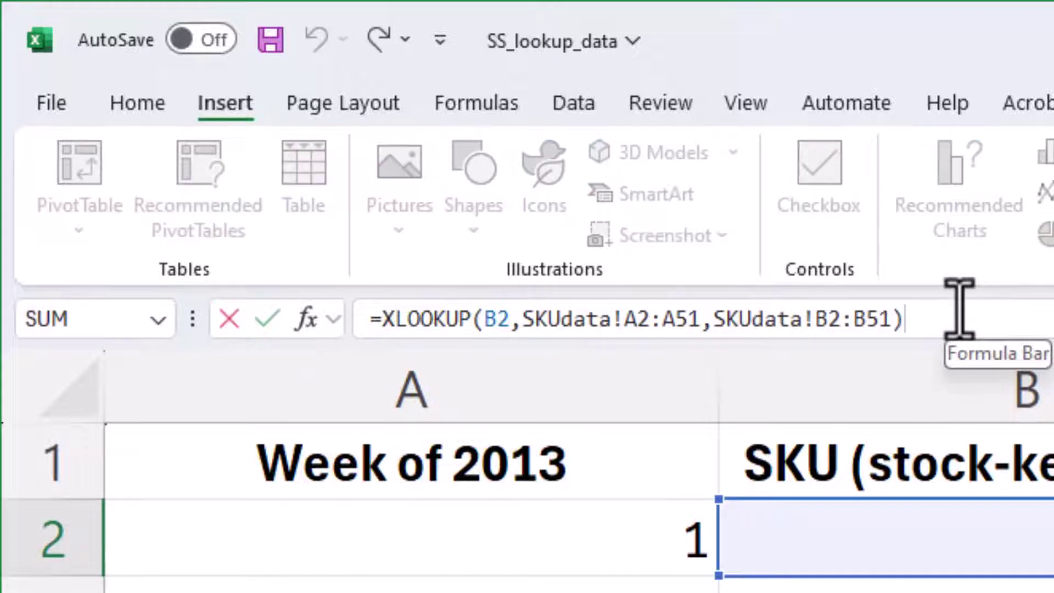
Make the D2 lookup range absolute as SKUdata!$A$2:$A$51
{"action": "key", "text": "Left"}
{"action": "key", "text": "Left"}
{"action": "key", "text": "Left"}
{"action": "key", "text": "Left"}
{"action": "key", "text": "Left"}
{"action": "key", "text": "Left"}
{"action": "key", "text": "Left"}
{"action": "key", "text": "Left"}
{"action": "key", "text": "Left"}
{"action": "key", "text": "Left"}
{"action": "key", "text": "Left"}
{"action": "key", "text": "Left"}
{"action": "key", "text": "Left"}
{"action": "key", "text": "Left"}
{"action": "key", "text": "Left"}
{"action": "key", "text": "Left"}
{"action": "key", "text": "Left"}
{"action": "key", "text": "Left"}
{"action": "key", "text": "Left"}
{"action": "key", "text": "Left"}
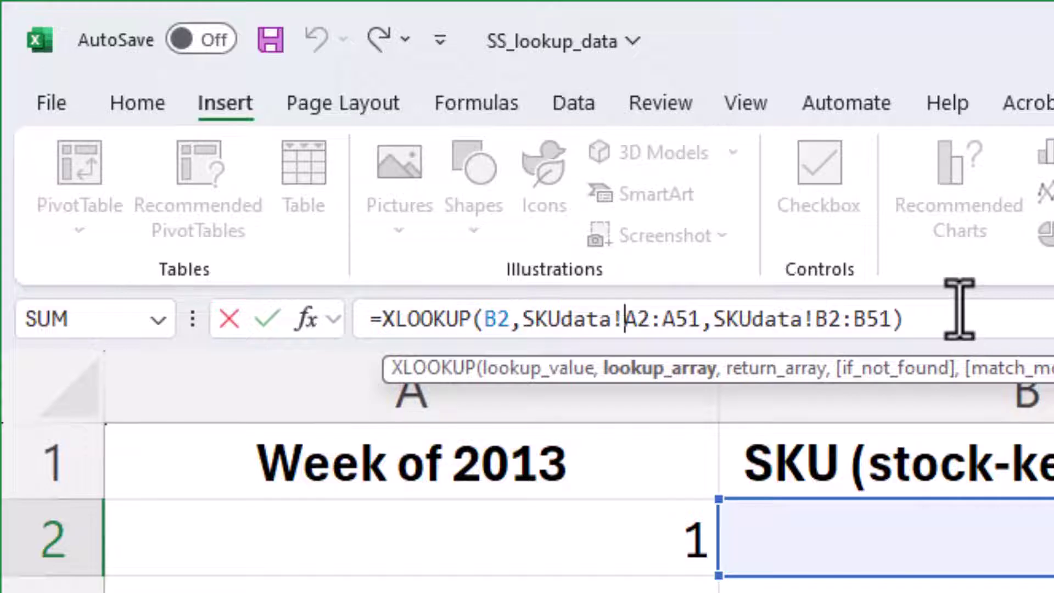
{"action": "type", "text": "$"}
{"action": "key", "text": "Right"}
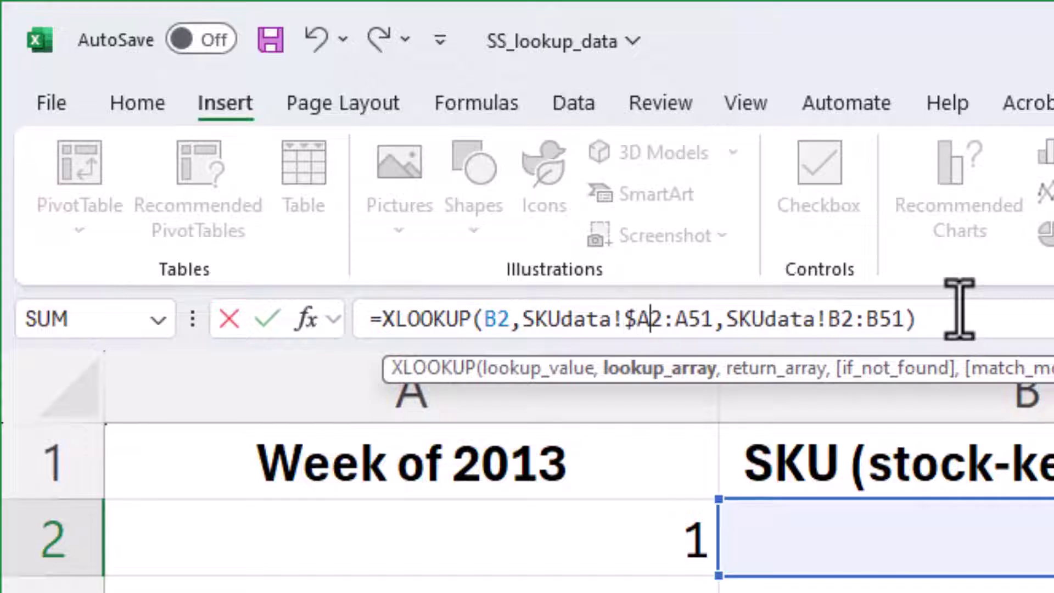
{"action": "type", "text": "$"}
{"action": "key", "text": "Right"}
{"action": "key", "text": "Right"}
{"action": "type", "text": "$"}
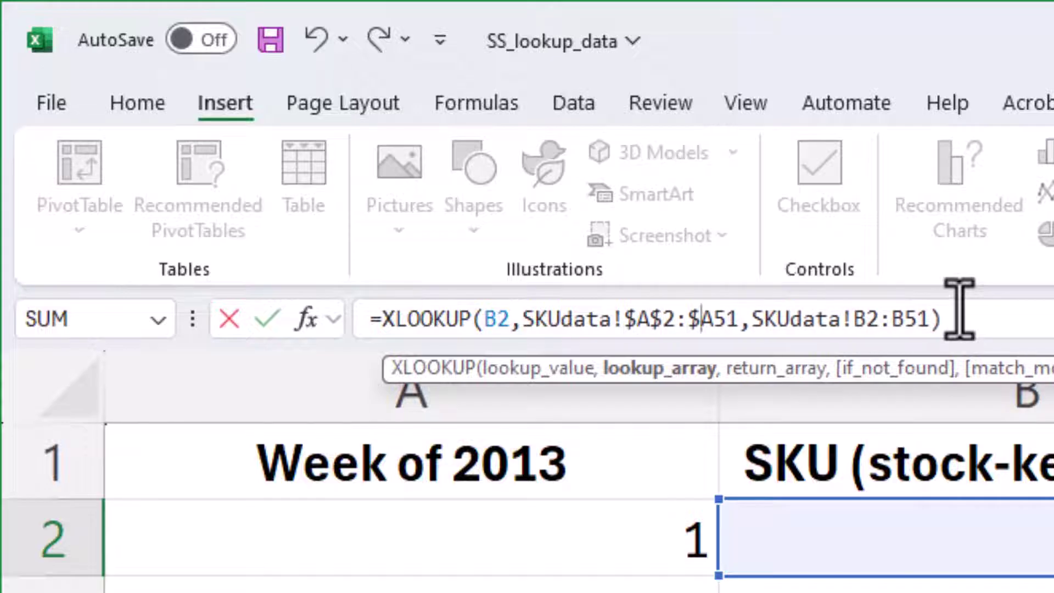
{"action": "key", "text": "Right"}
{"action": "type", "text": "$"}
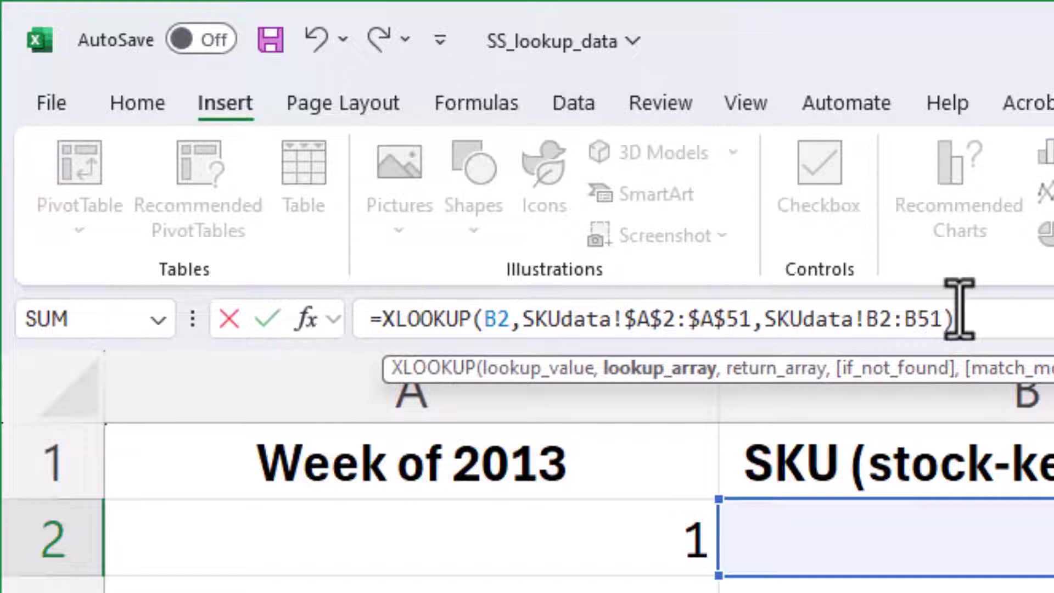
Anchor the return range as SKUdata!$B$2:$B$51, enter the formula and check column D
{"action": "key", "text": "Right"}
{"action": "key", "text": "Right"}
{"action": "key", "text": "Right"}
{"action": "key", "text": "Right"}
{"action": "key", "text": "Right"}
{"action": "key", "text": "Right"}
{"action": "key", "text": "Right"}
{"action": "key", "text": "Right"}
{"action": "key", "text": "Right"}
{"action": "key", "text": "Right"}
{"action": "key", "text": "Right"}
{"action": "key", "text": "Right"}
{"action": "key", "text": "Left"}
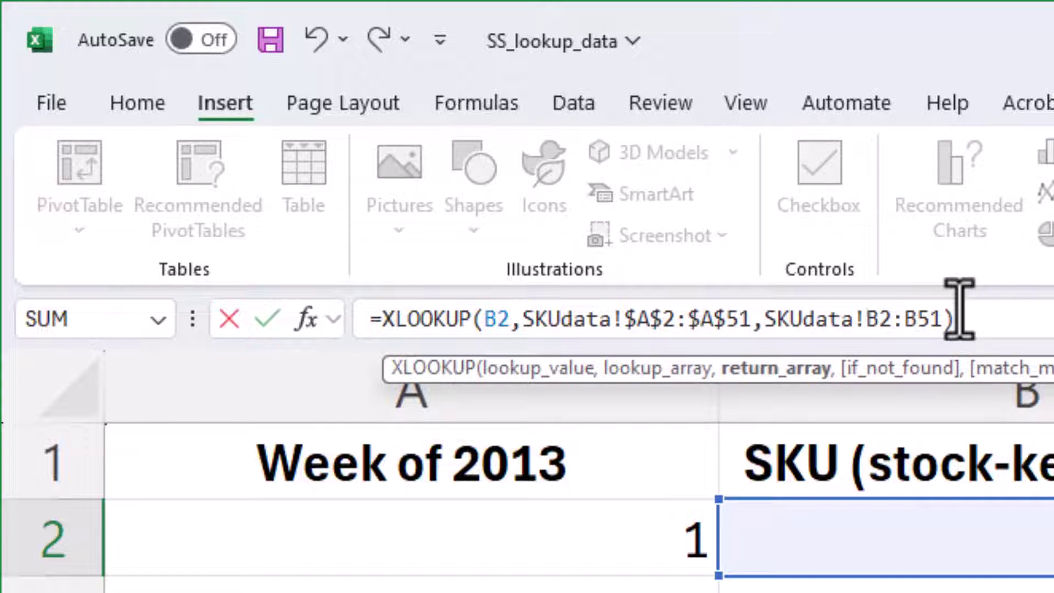
{"action": "type", "text": "$"}
{"action": "key", "text": "Right"}
{"action": "type", "text": "$"}
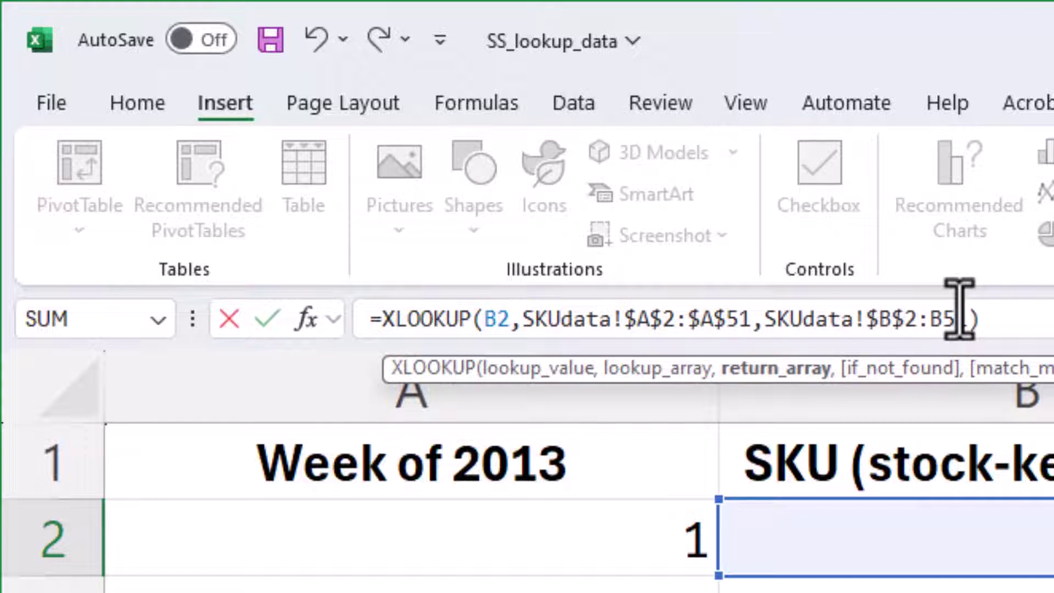
{"action": "key", "text": "Right"}
{"action": "key", "text": "Right"}
{"action": "type", "text": "$"}
{"action": "key", "text": "Right"}
{"action": "type", "text": "$"}
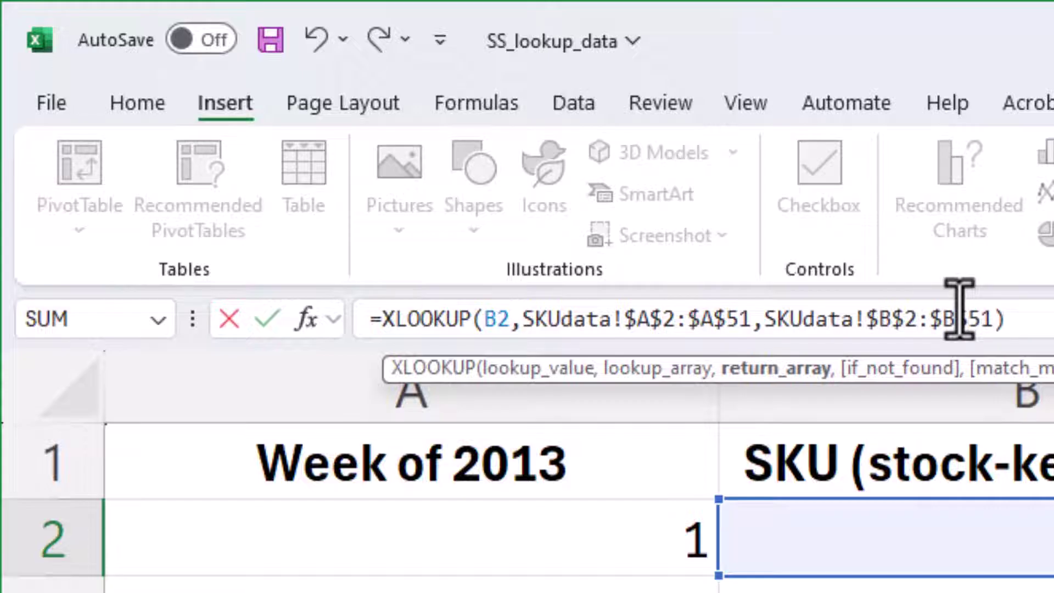
{"action": "key", "text": "Return"}
{"action": "key", "text": "Up"}
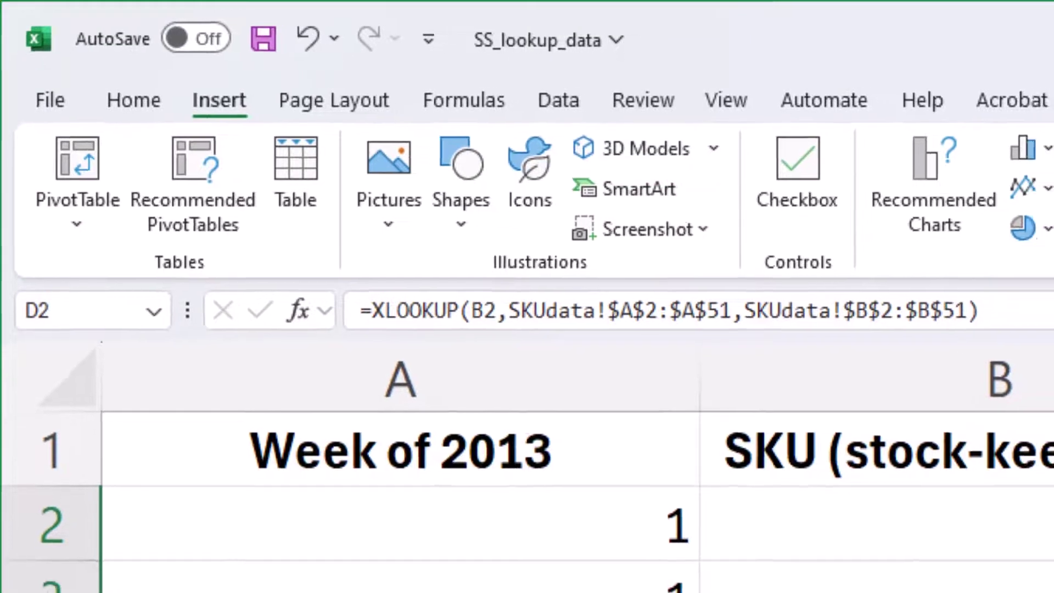
{"action": "key", "text": "Down"}
{"action": "key", "text": "Down"}
{"action": "key", "text": "Down"}
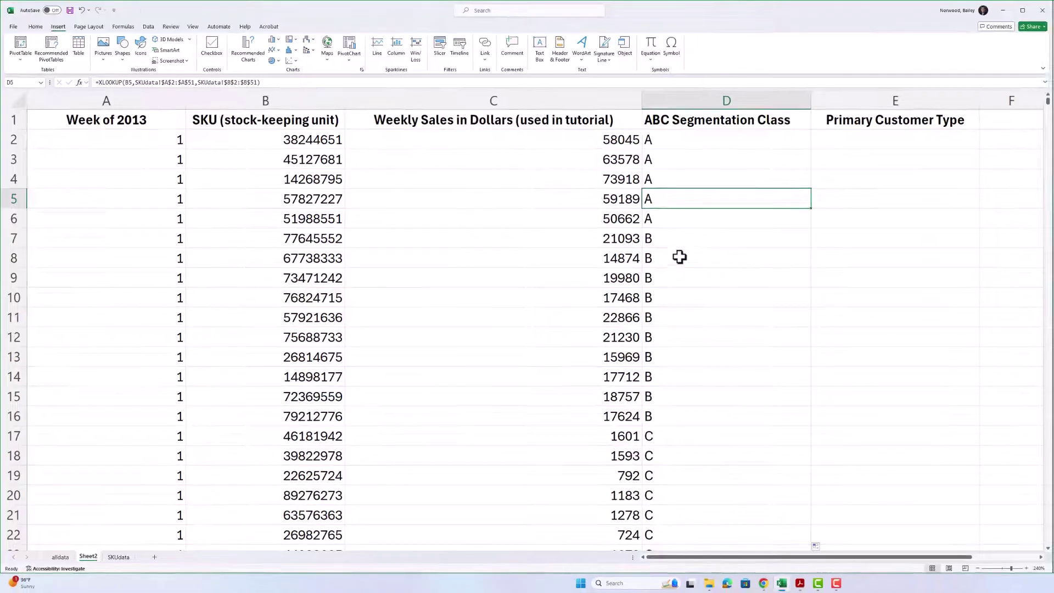
Check the lookup formulas in D8 and D4, then go to cell E2
{"action": "left_click", "coordinate": [680, 257]}
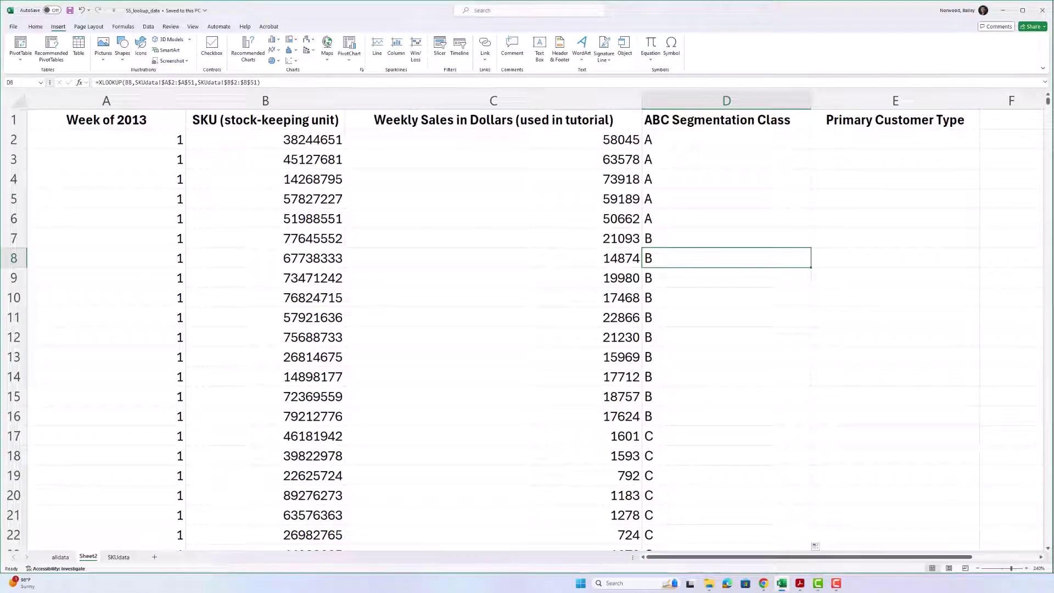
{"action": "left_click", "coordinate": [703, 177]}
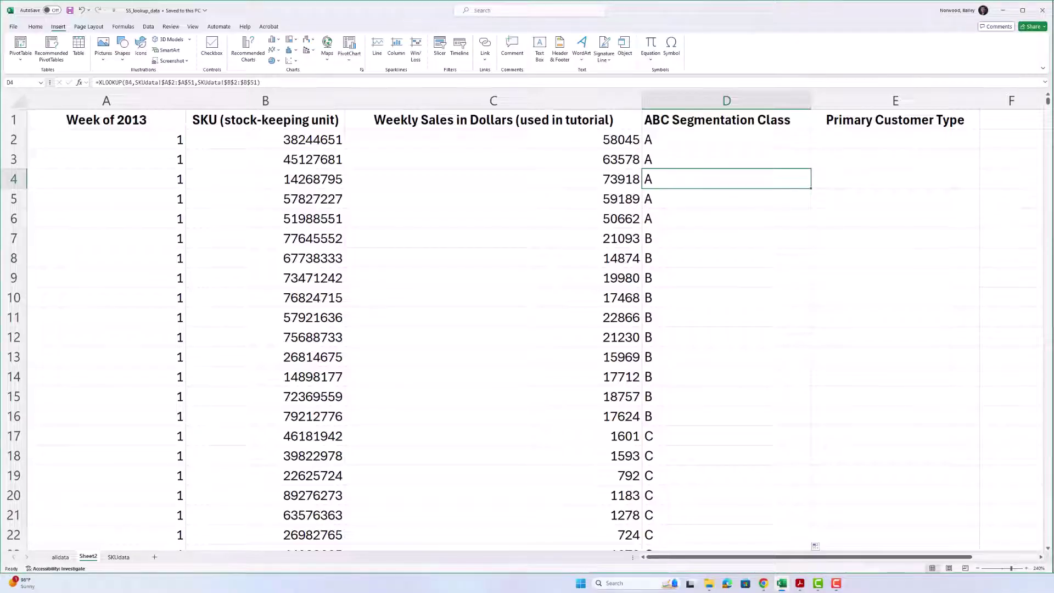
{"action": "left_click", "coordinate": [846, 153]}
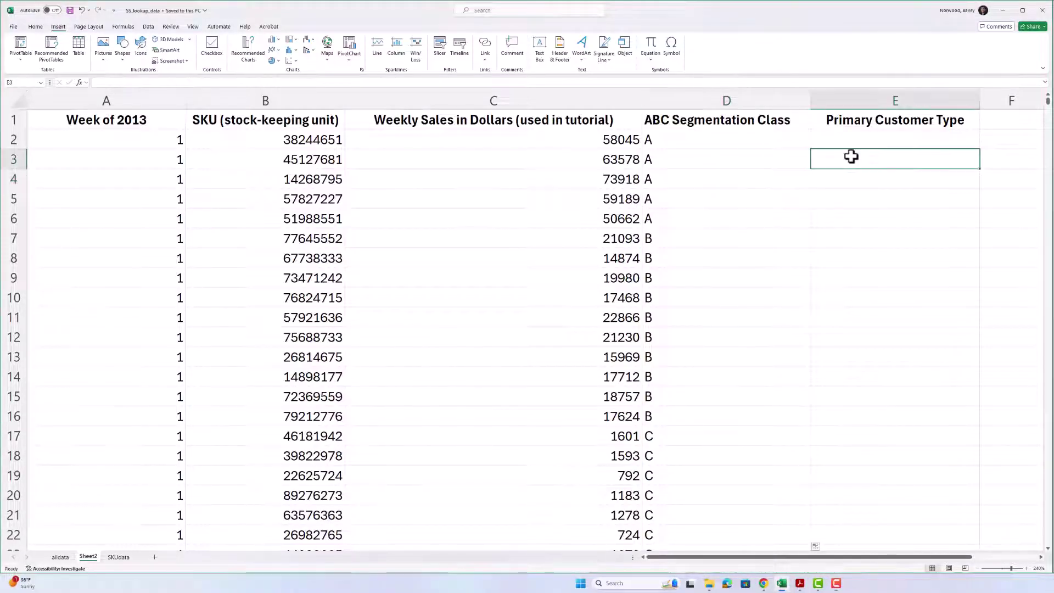
{"action": "key", "text": "Up"}
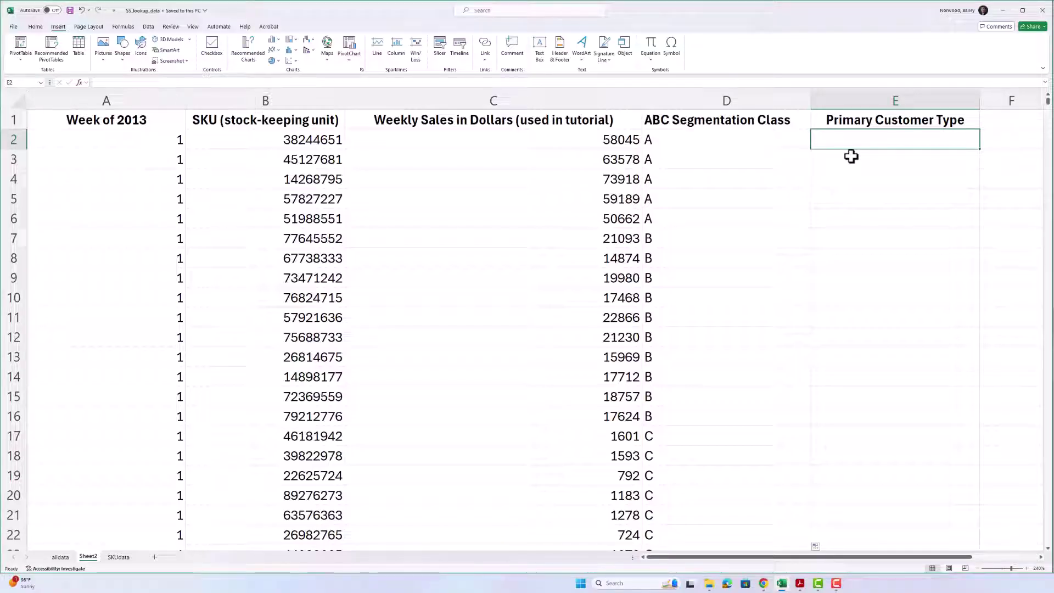
Enter the placeholder text 'vlookup' in E2 and review D2 and B2 beside it
{"action": "type", "text": "vlo"}
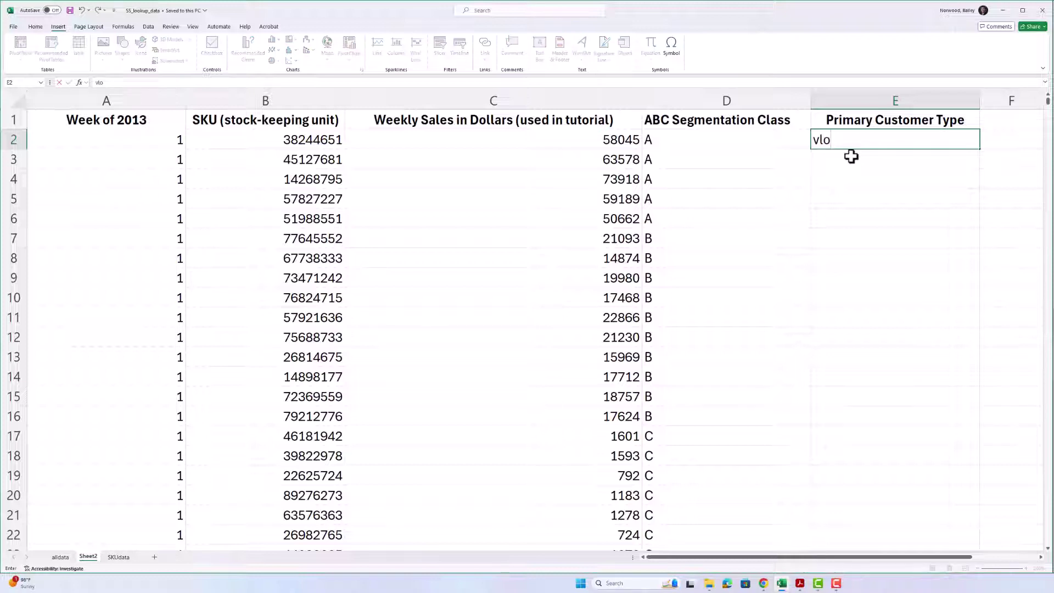
{"action": "type", "text": "okup"}
{"action": "key", "text": "Return"}
{"action": "key", "text": "Up"}
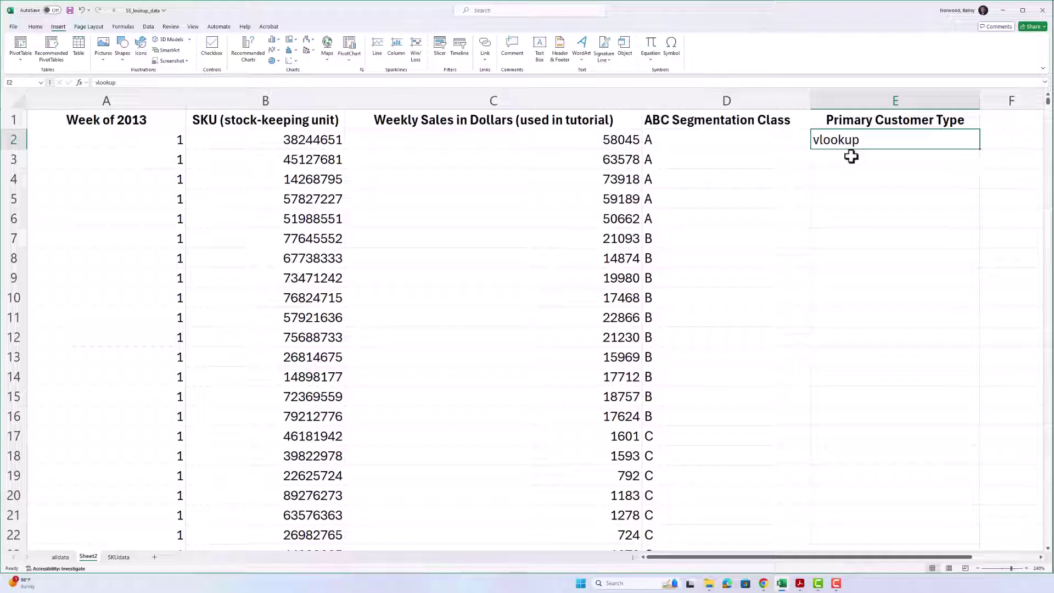
{"action": "key", "text": "Left"}
{"action": "key", "text": "Right"}
{"action": "key", "text": "Left"}
{"action": "key", "text": "Left"}
{"action": "key", "text": "Left"}
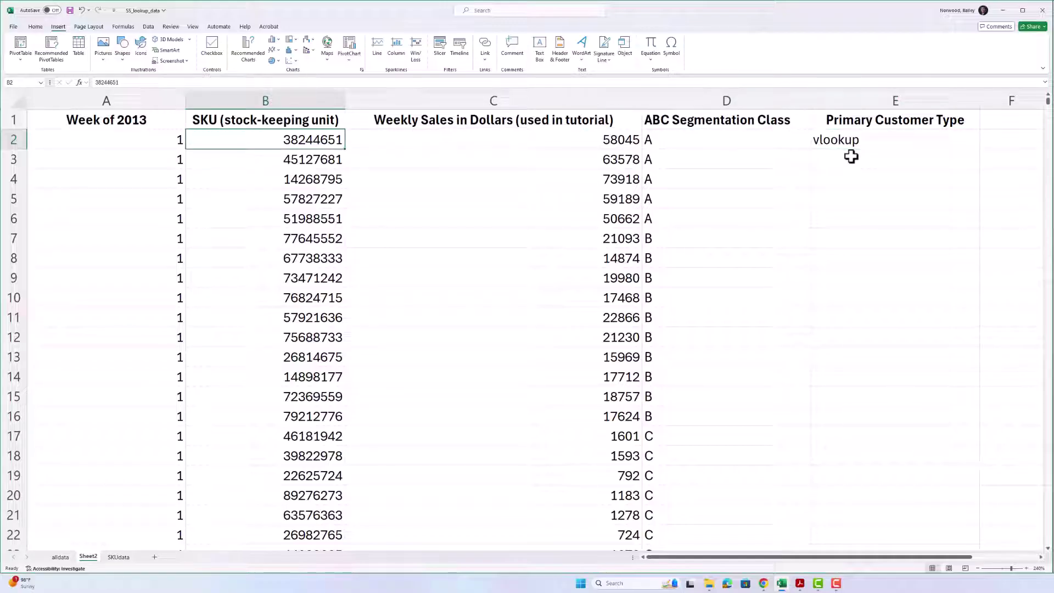
Switch to the SKUdata sheet and review the SKU table, ending on cell A2
{"action": "key", "text": "ctrl+Page_Down"}
{"action": "key", "text": "Left"}
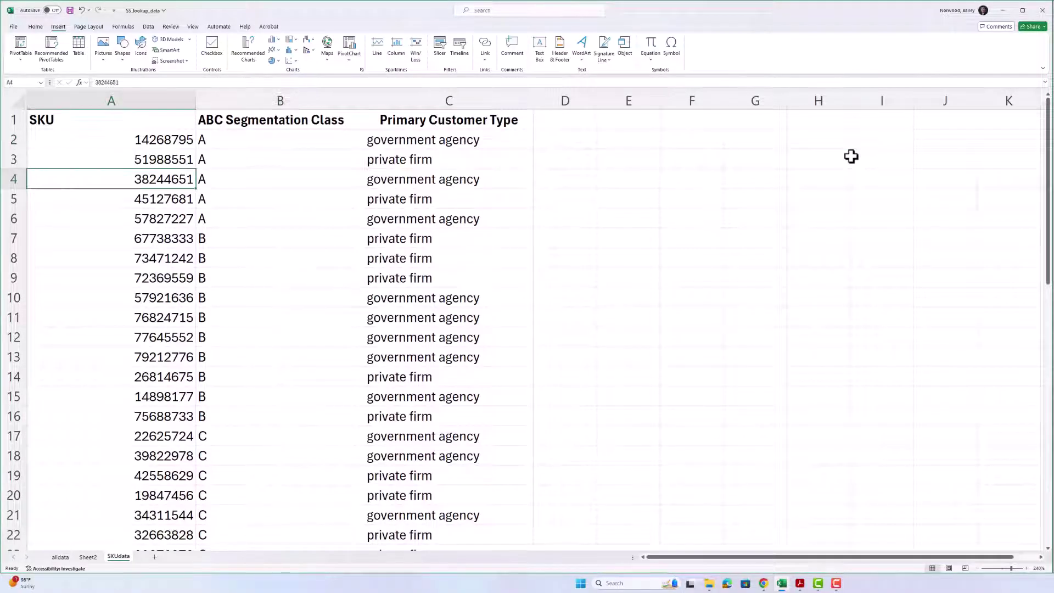
{"action": "key", "text": "Down"}
{"action": "key", "text": "Down"}
{"action": "key", "text": "Down"}
{"action": "key", "text": "Down"}
{"action": "key", "text": "Down"}
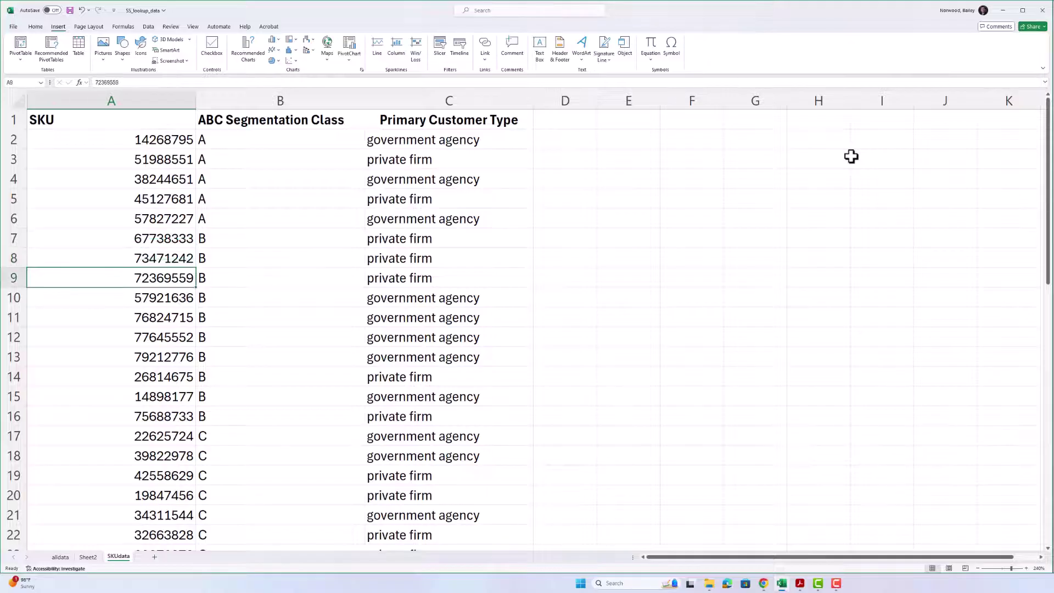
{"action": "key", "text": "Up"}
{"action": "key", "text": "Up"}
{"action": "key", "text": "Up"}
{"action": "key", "text": "Up"}
{"action": "key", "text": "Up"}
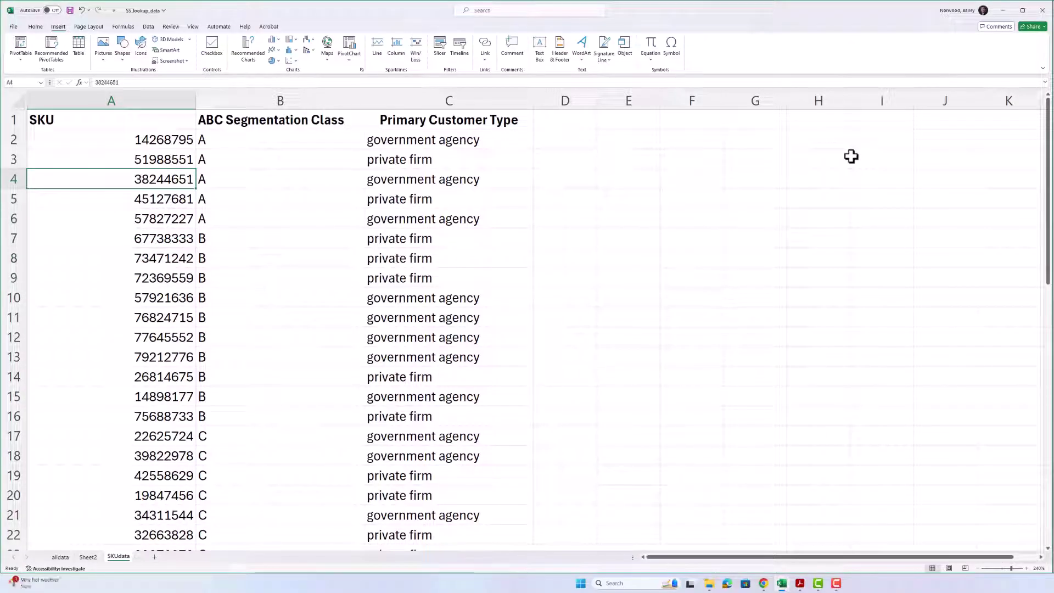
{"action": "key", "text": "Right"}
{"action": "key", "text": "Right"}
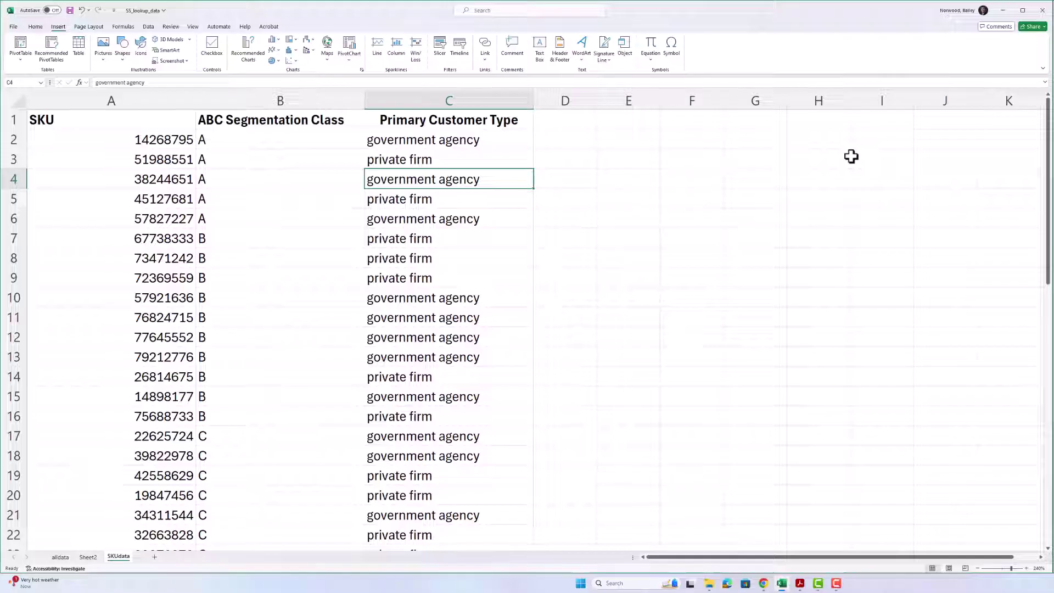
{"action": "key", "text": "Left"}
{"action": "key", "text": "Left"}
{"action": "key", "text": "Up"}
{"action": "key", "text": "Up"}
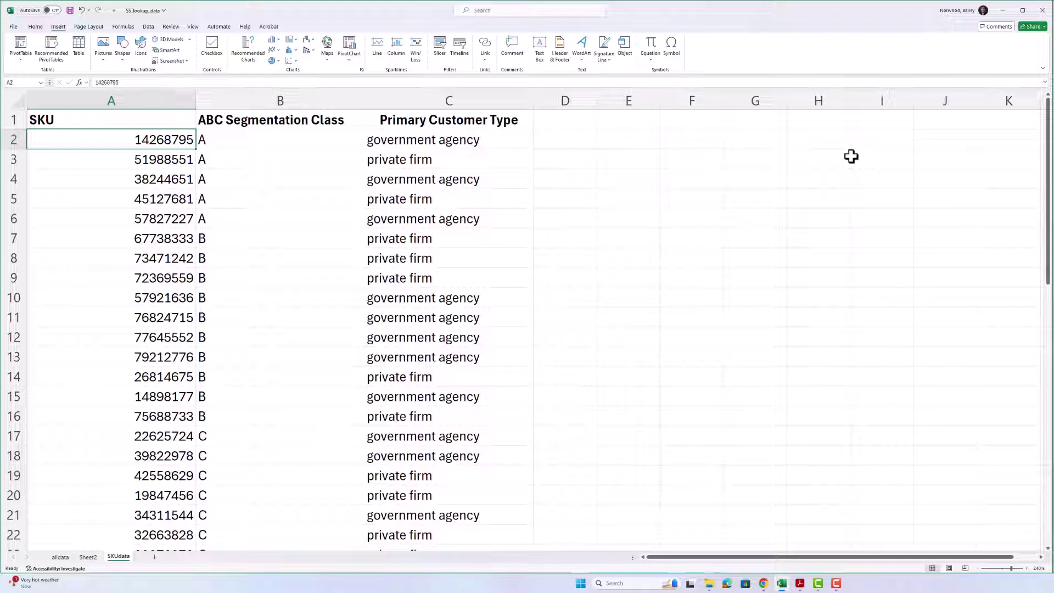
{"action": "key", "text": "Right"}
{"action": "key", "text": "Right"}
{"action": "key", "text": "Left"}
{"action": "key", "text": "Left"}
Select the whole SKU lookup table A2:C51
{"action": "key", "text": "shift+Right"}
{"action": "key", "text": "shift+Right"}
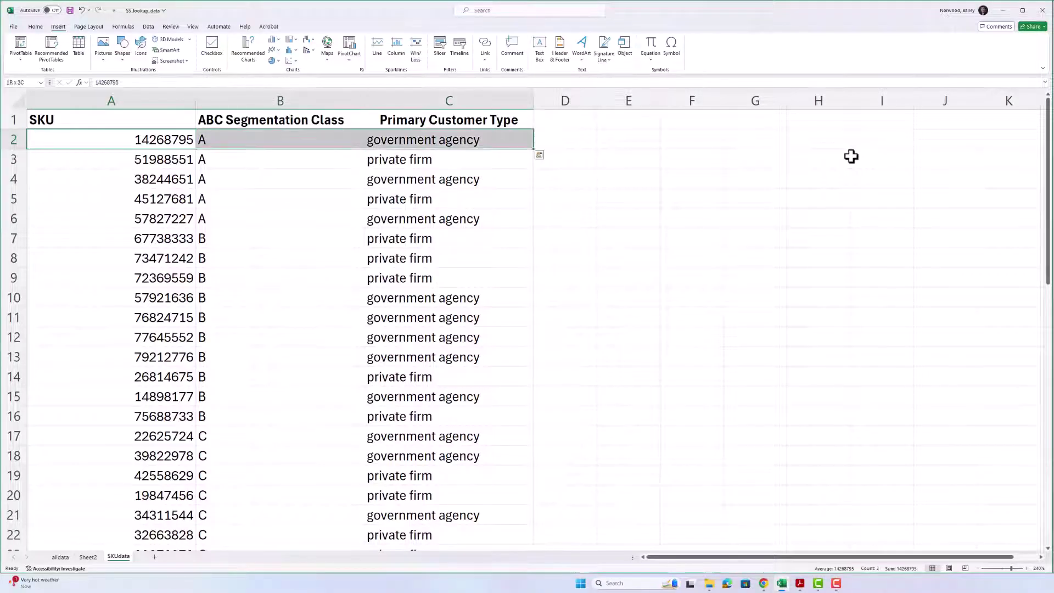
{"action": "key", "text": "shift+Left"}
{"action": "key", "text": "shift+Left"}
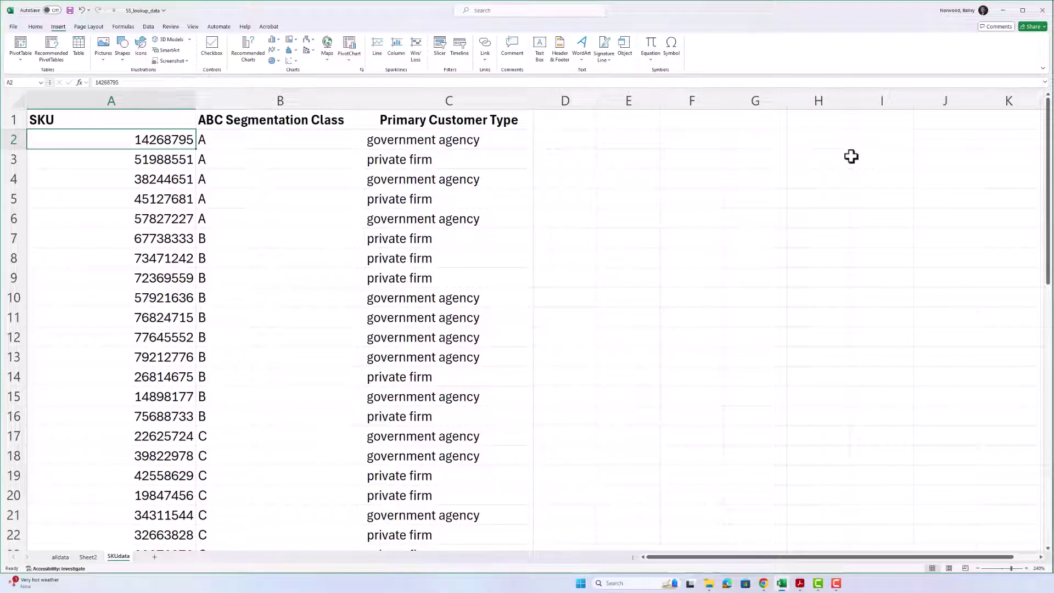
{"action": "key", "text": "shift+Right"}
{"action": "key", "text": "shift+Right"}
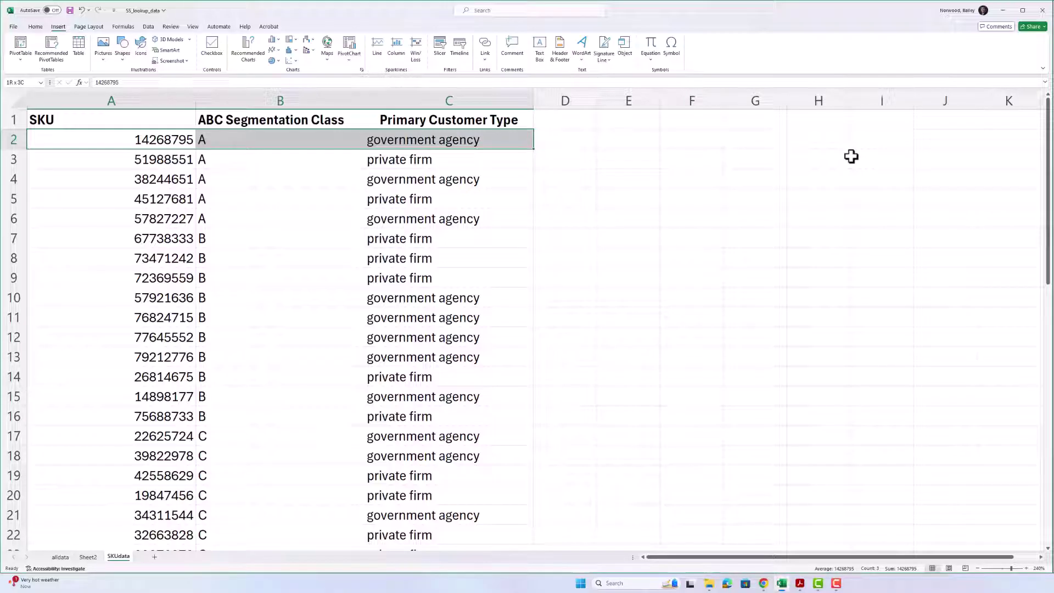
{"action": "key", "text": "ctrl+shift+Down"}
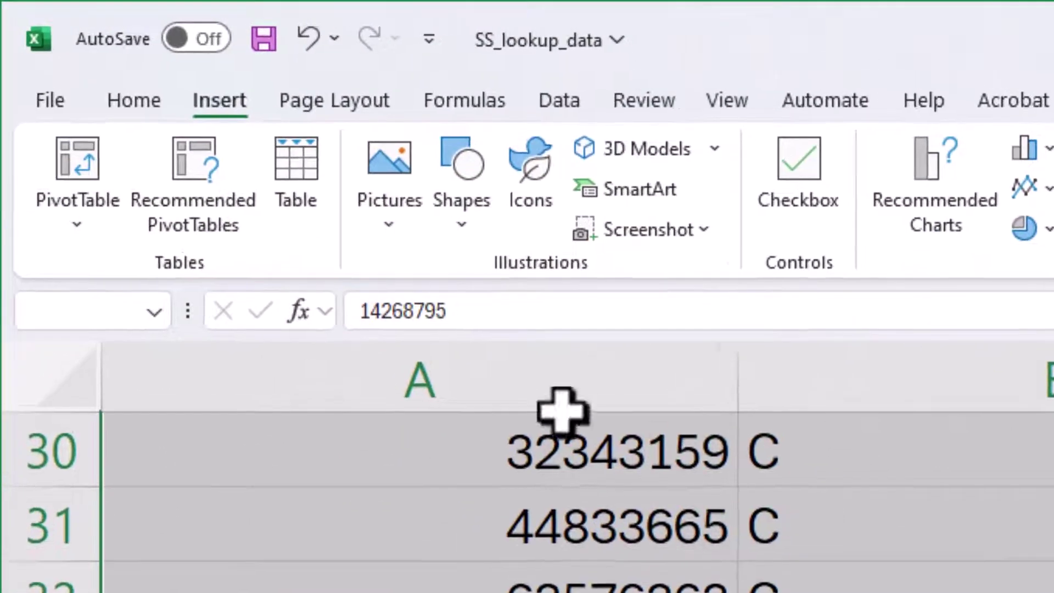
Name the selected A2:C51 range lkup in the Name Box
{"action": "left_click", "coordinate": [104, 312]}
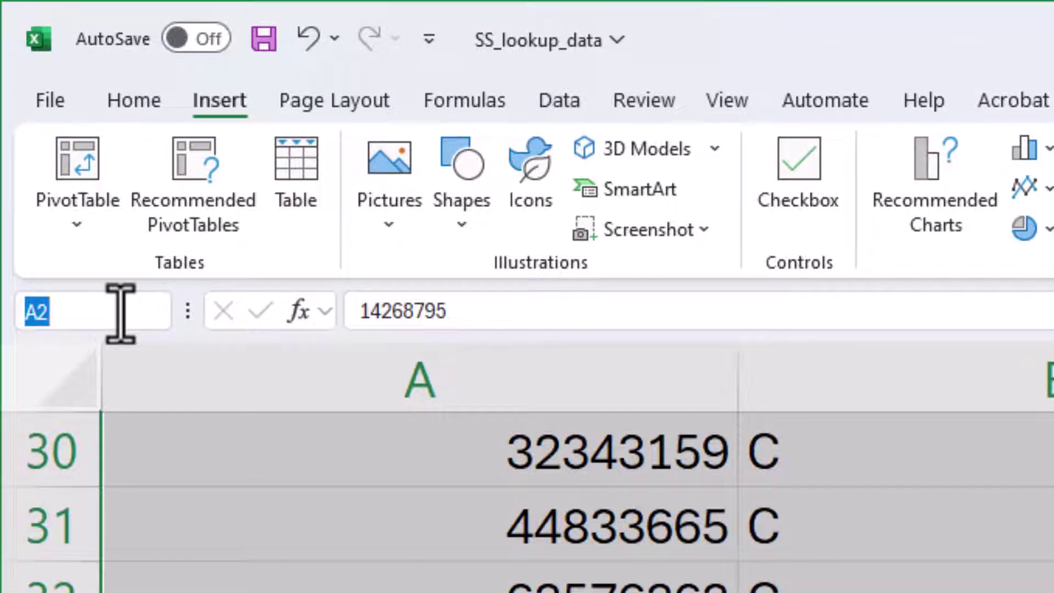
{"action": "type", "text": "lkup"}
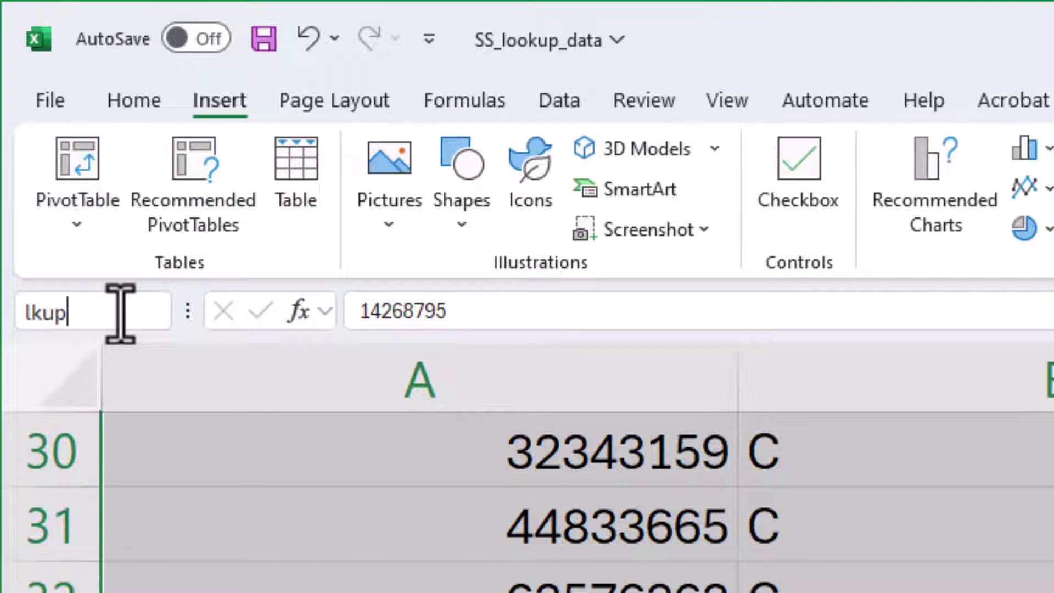
{"action": "key", "text": "Return"}
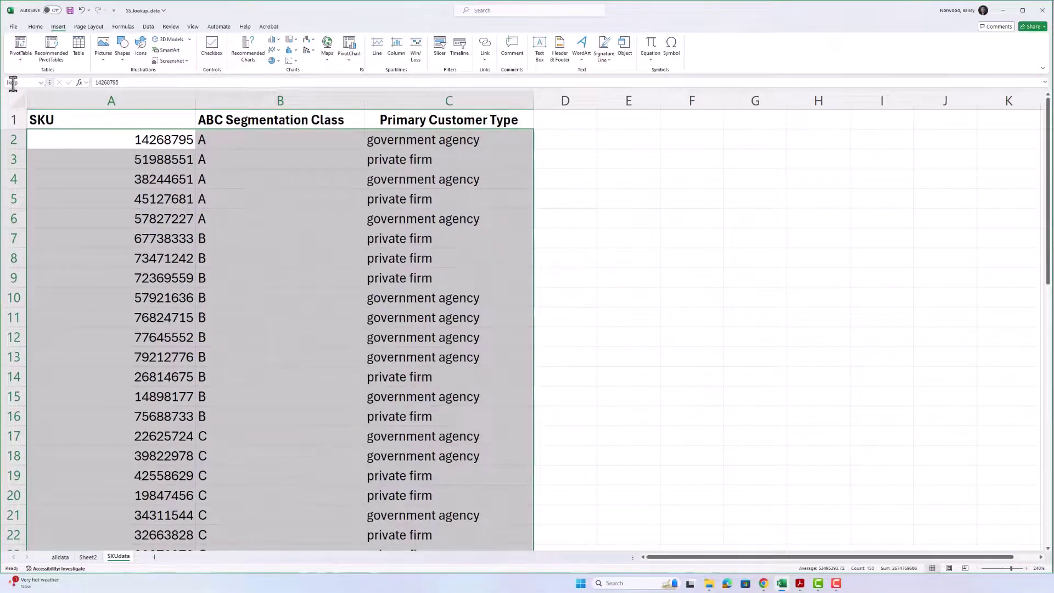
Deselect the table, then go to lkup from the Name Box to verify the range
{"action": "left_click", "coordinate": [13, 82]}
{"action": "left_click", "coordinate": [744, 179]}
{"action": "left_click", "coordinate": [762, 159]}
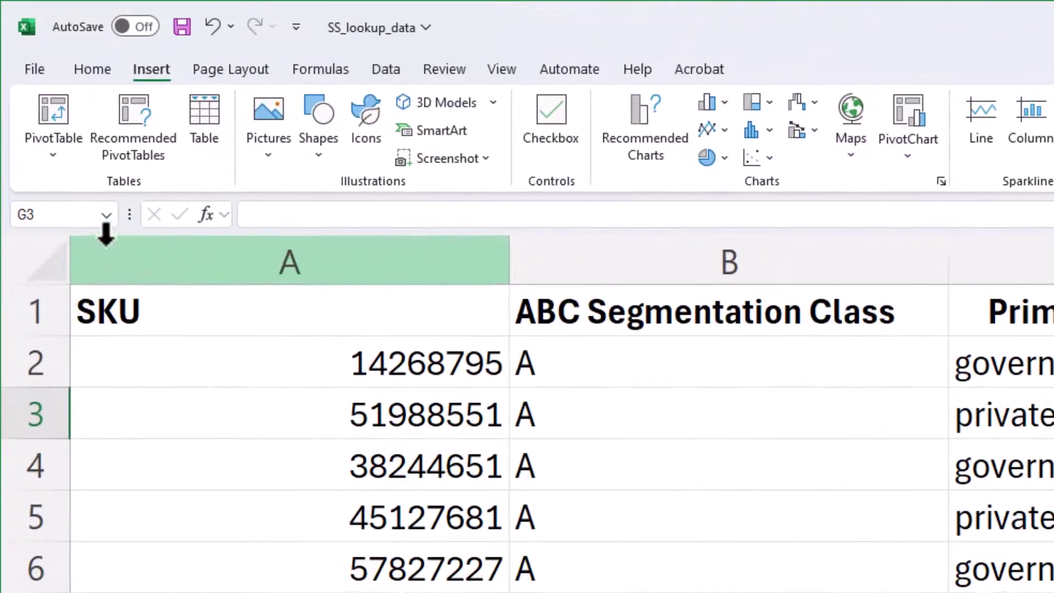
{"action": "left_click", "coordinate": [25, 86]}
{"action": "type", "text": "lkup"}
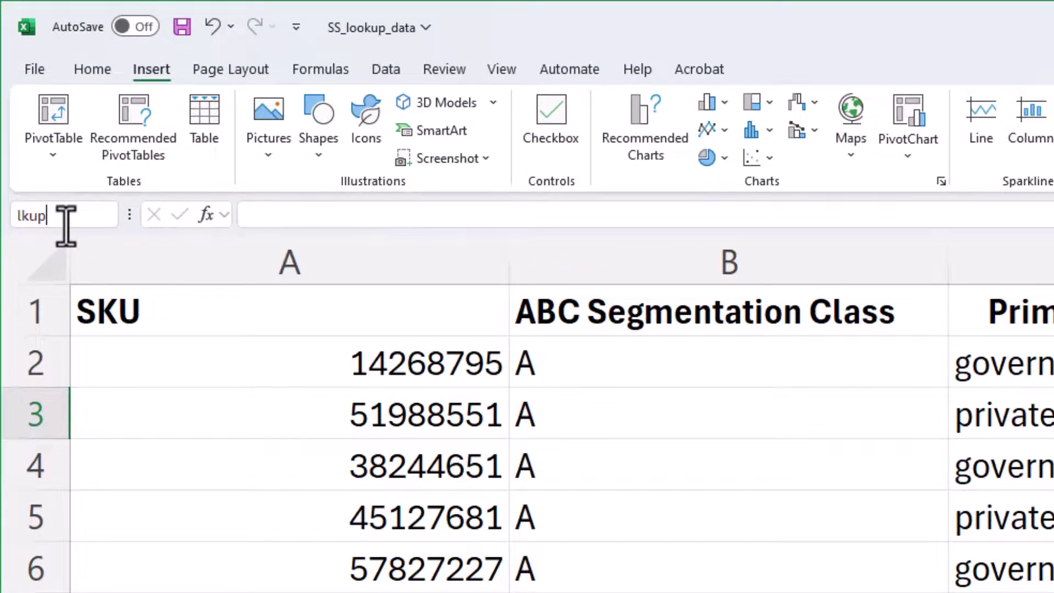
{"action": "key", "text": "Return"}
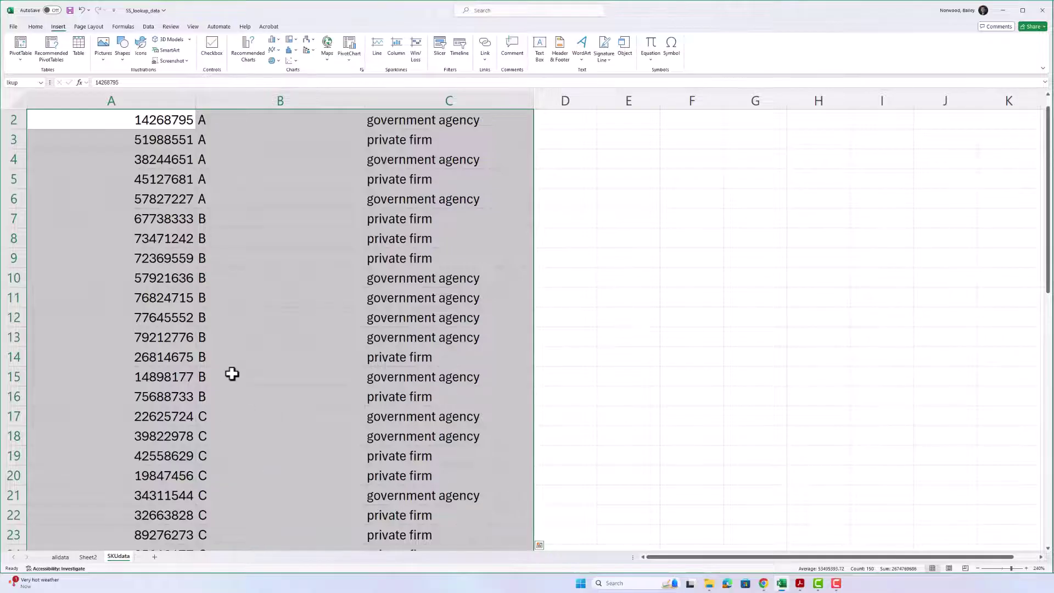
Return to Sheet2 with E2 selected, then switch to Chrome
{"action": "left_click", "coordinate": [88, 557]}
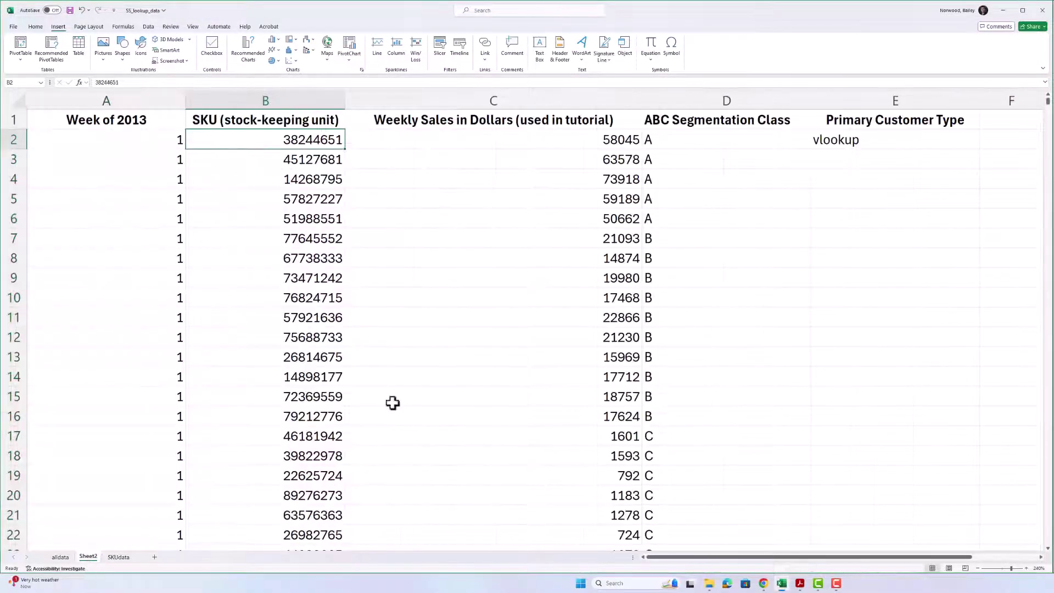
{"action": "left_click", "coordinate": [846, 141]}
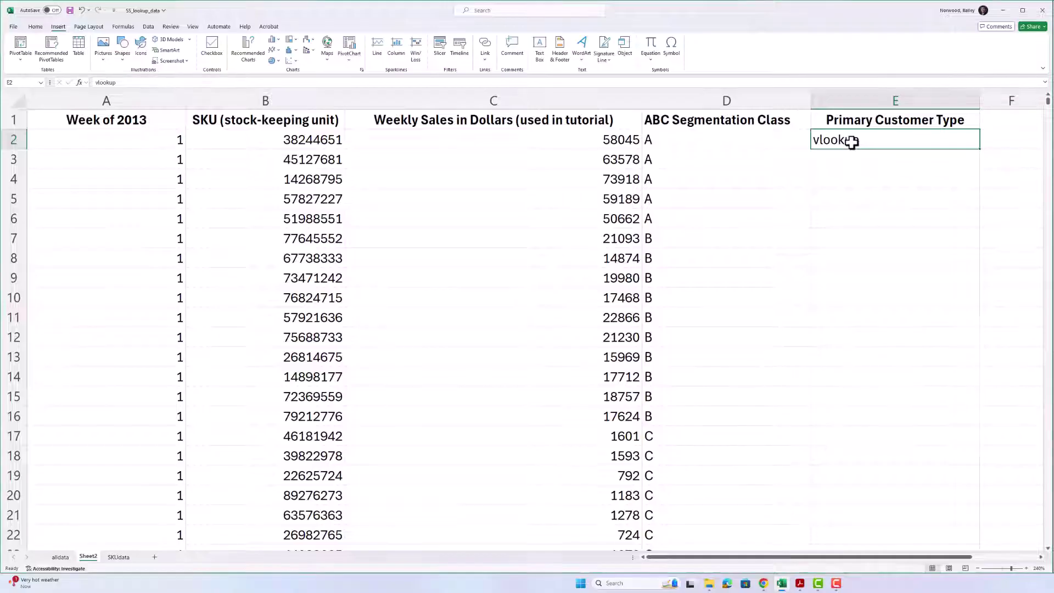
{"action": "key", "text": "alt+Tab"}
{"action": "key", "text": "alt+Tab"}
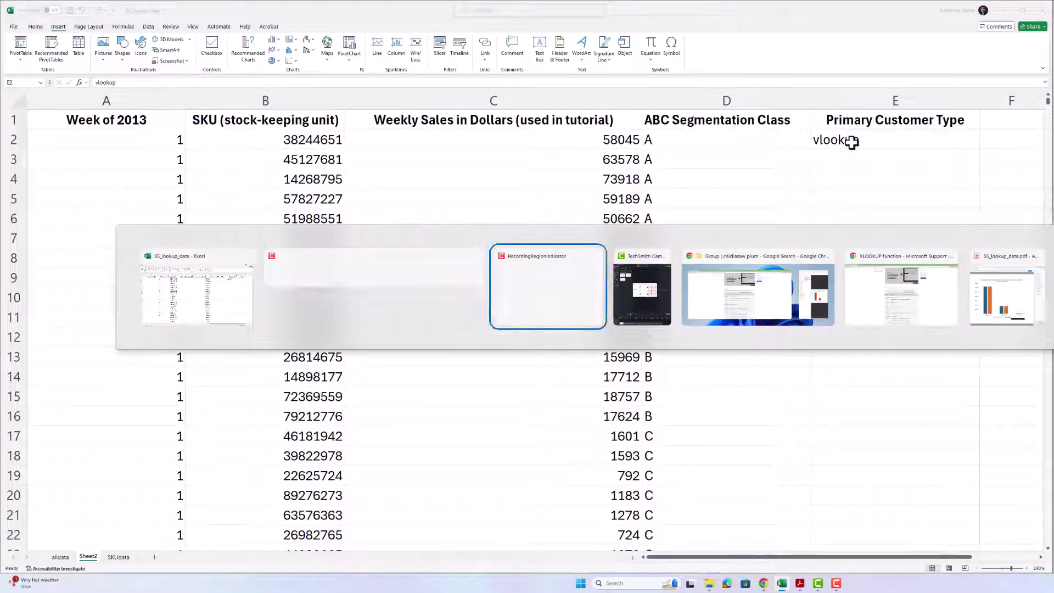
{"action": "key", "text": "alt+Tab"}
{"action": "key", "text": "alt+Tab"}
{"action": "key", "text": "alt+Tab"}
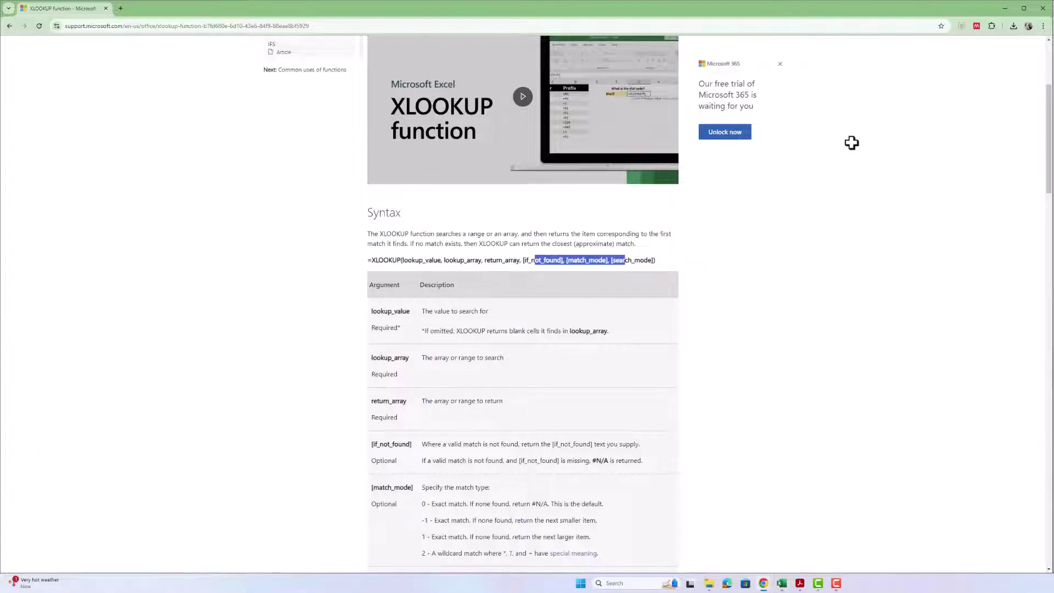
Search 'vlookup in excel', open Microsoft's VLOOKUP help page, and return to Excel
{"action": "key", "text": "ctrl+l"}
{"action": "type", "text": "vl"}
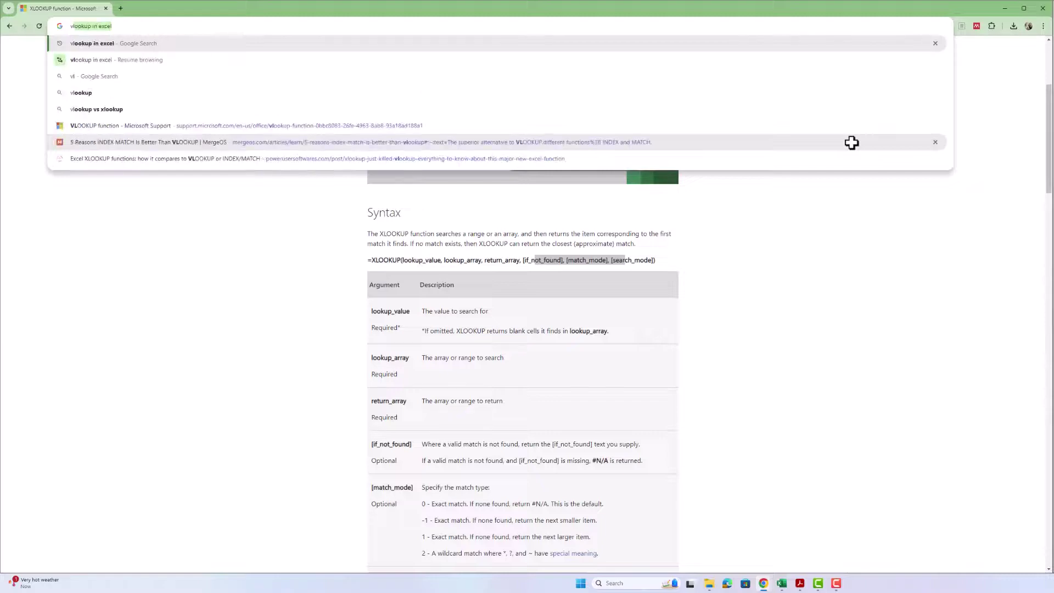
{"action": "key", "text": "Return"}
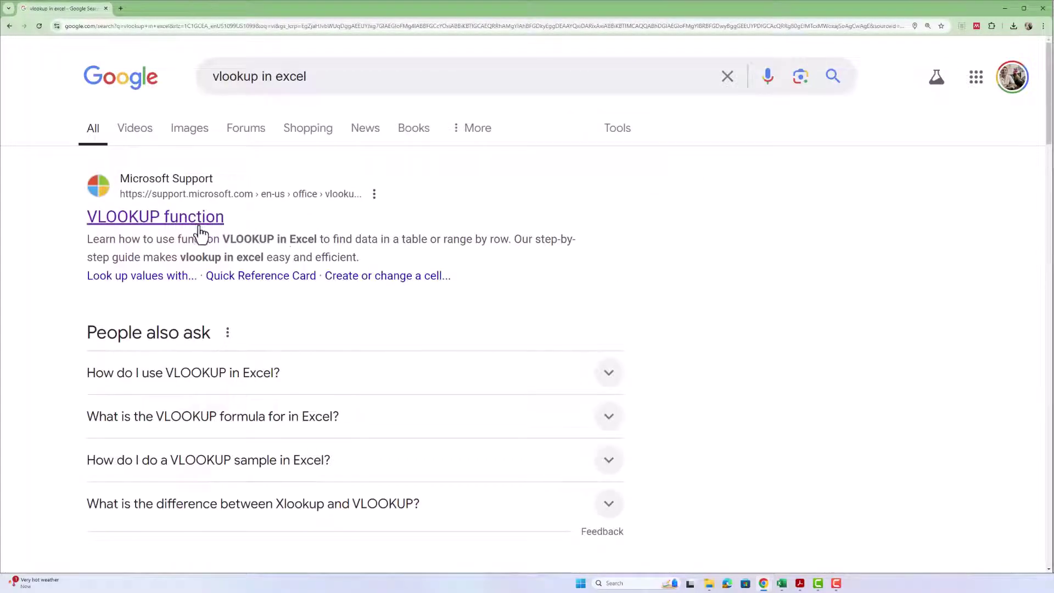
{"action": "left_click", "coordinate": [193, 225]}
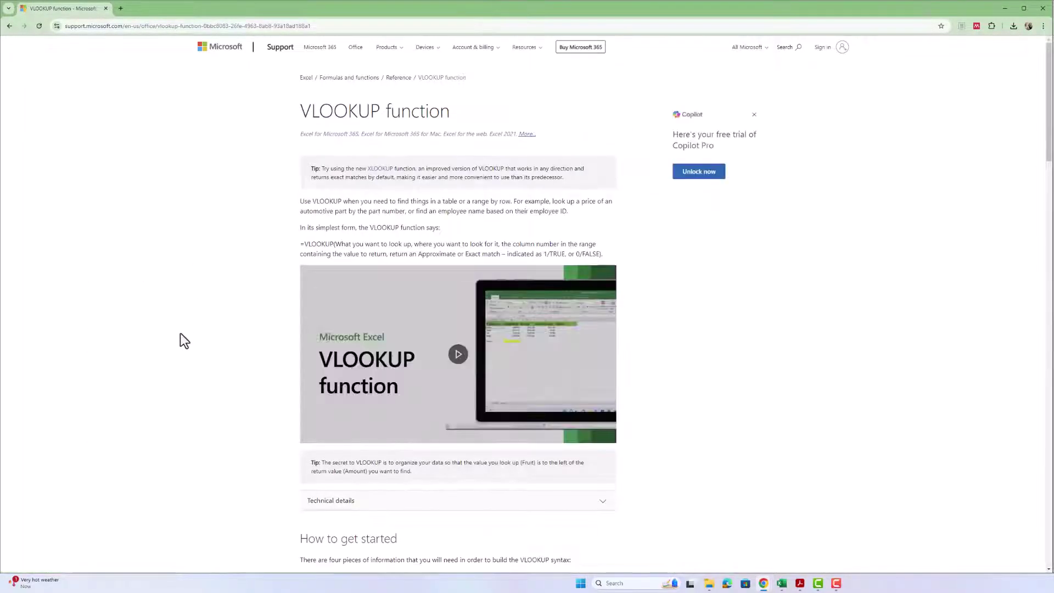
{"action": "key", "text": "alt+Tab"}
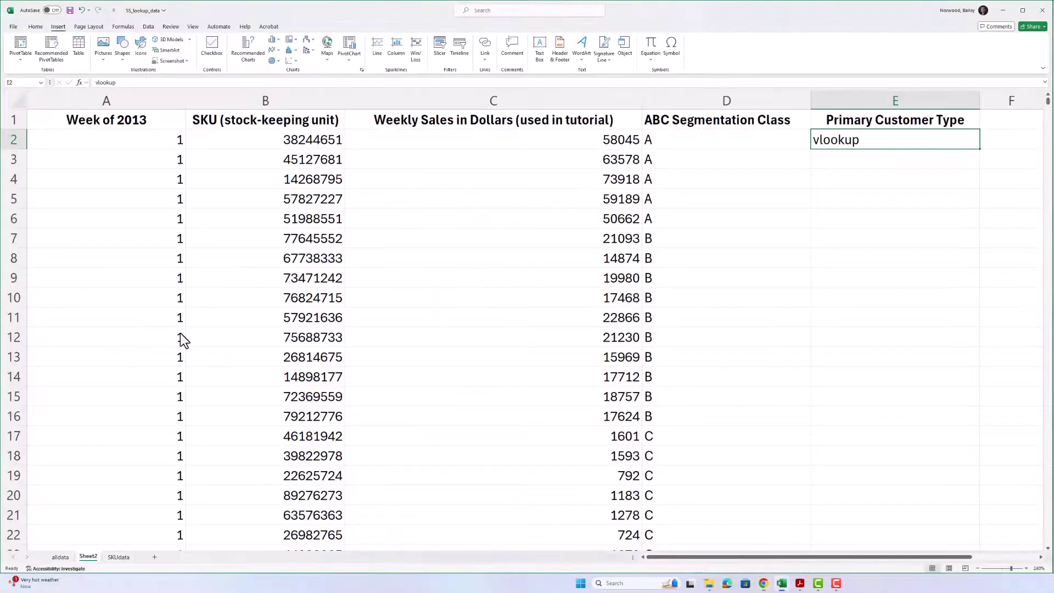
Enter =VLOOKUP(B2,lkup,3,FALSE) in E2 so it returns government agency
{"action": "type", "text": "="}
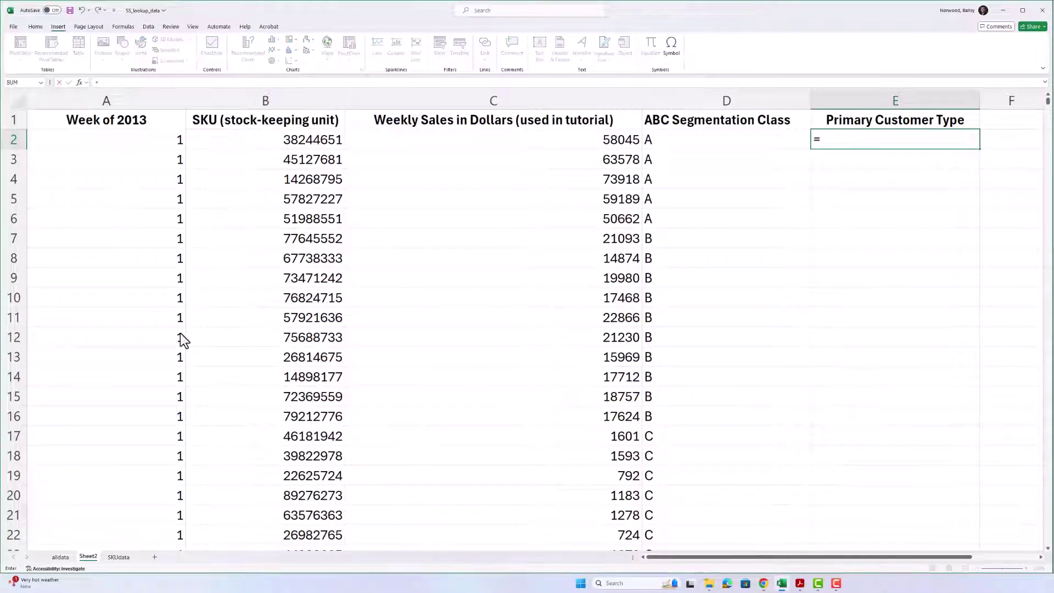
{"action": "type", "text": "vlook"}
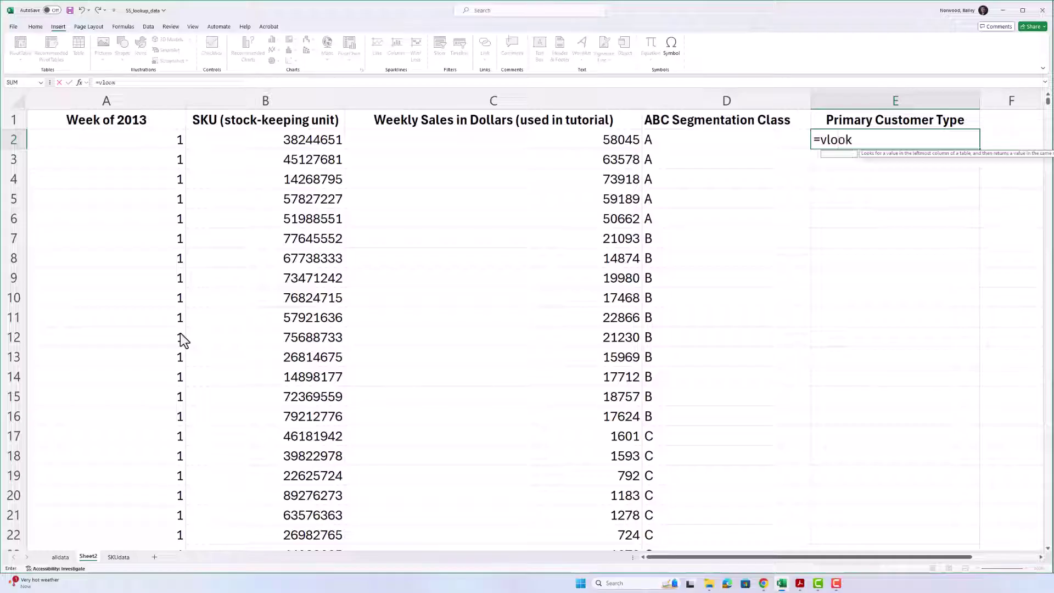
{"action": "type", "text": "up("}
{"action": "key", "text": "Left"}
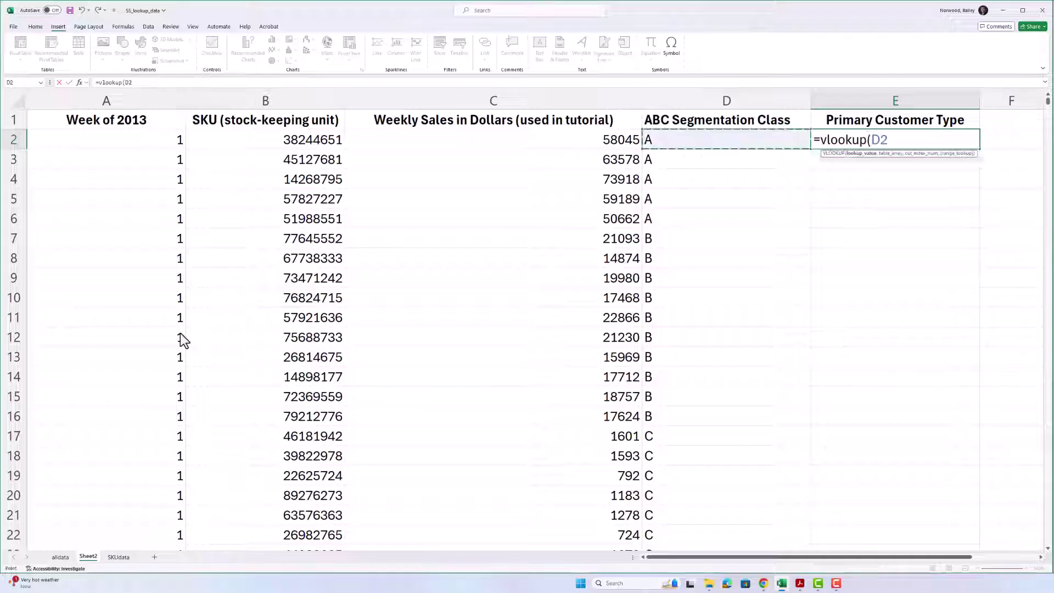
{"action": "key", "text": "Left"}
{"action": "key", "text": "Left"}
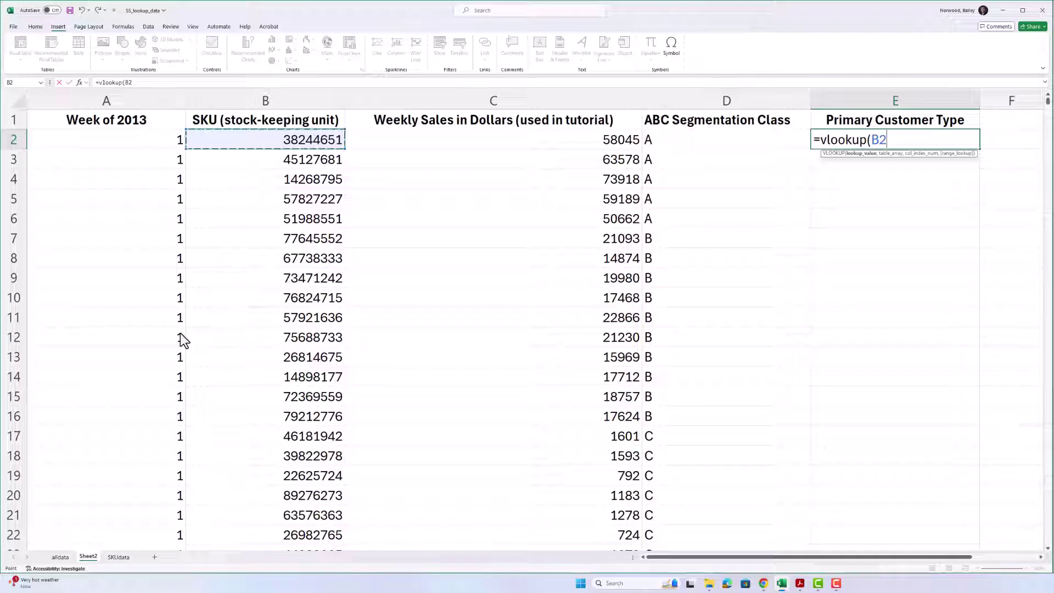
{"action": "type", "text": ",lkup"}
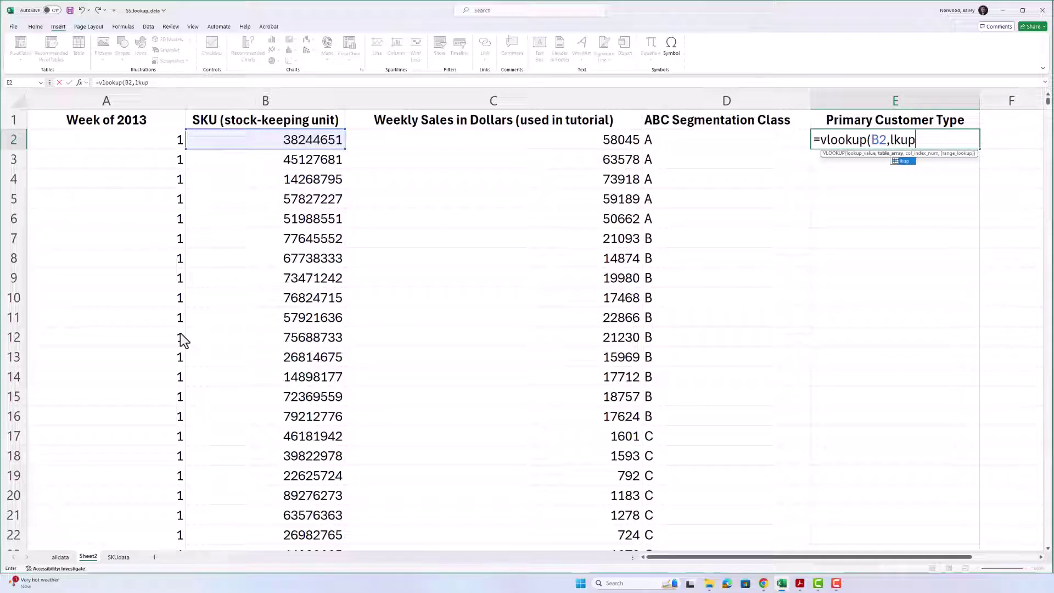
{"action": "type", "text": ",2"}
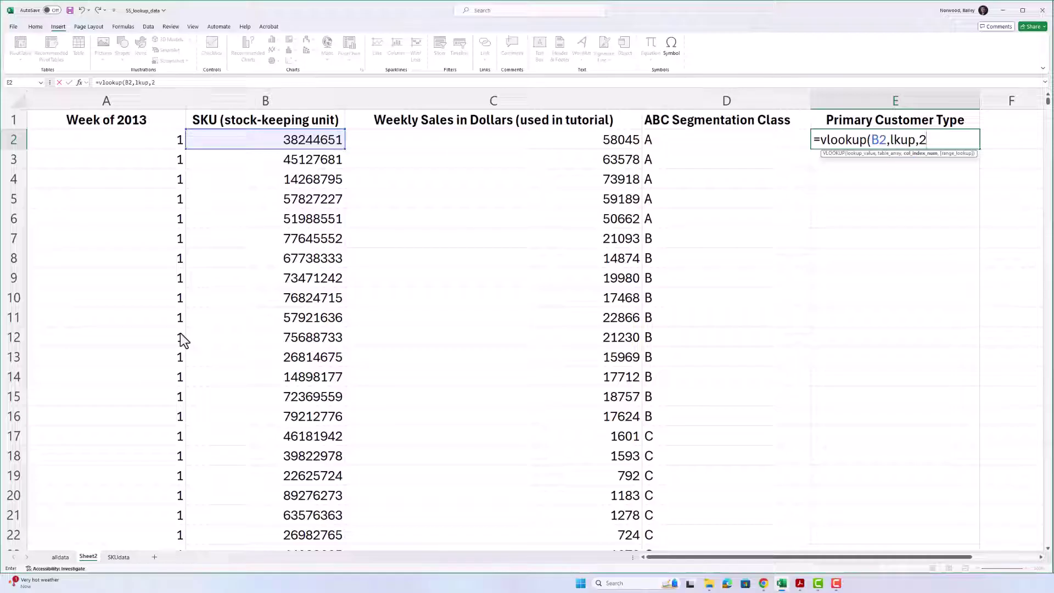
{"action": "key", "text": "BackSpace"}
{"action": "type", "text": "3,f"}
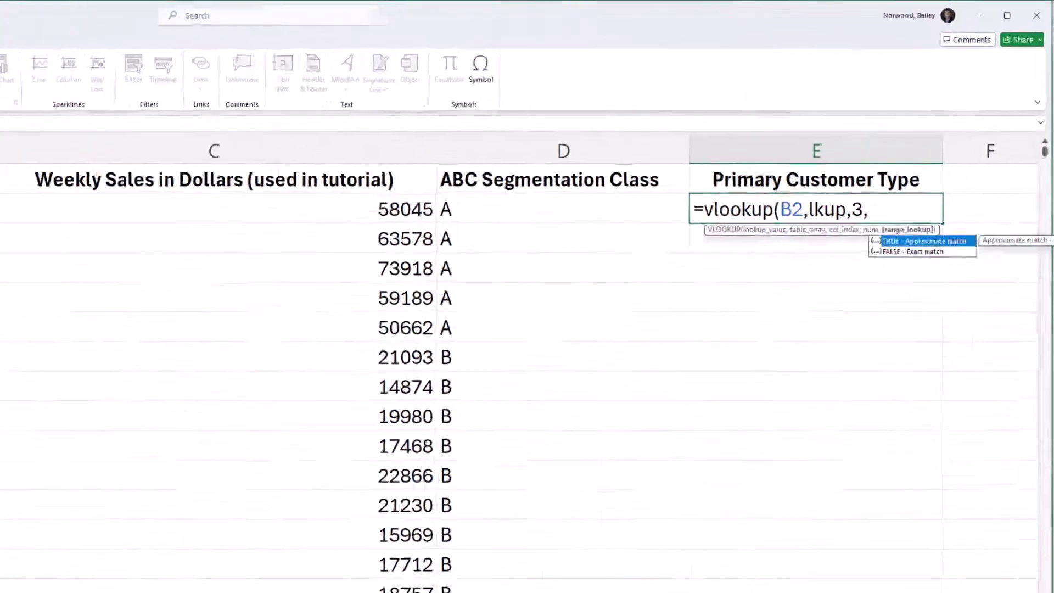
{"action": "type", "text": "alse"}
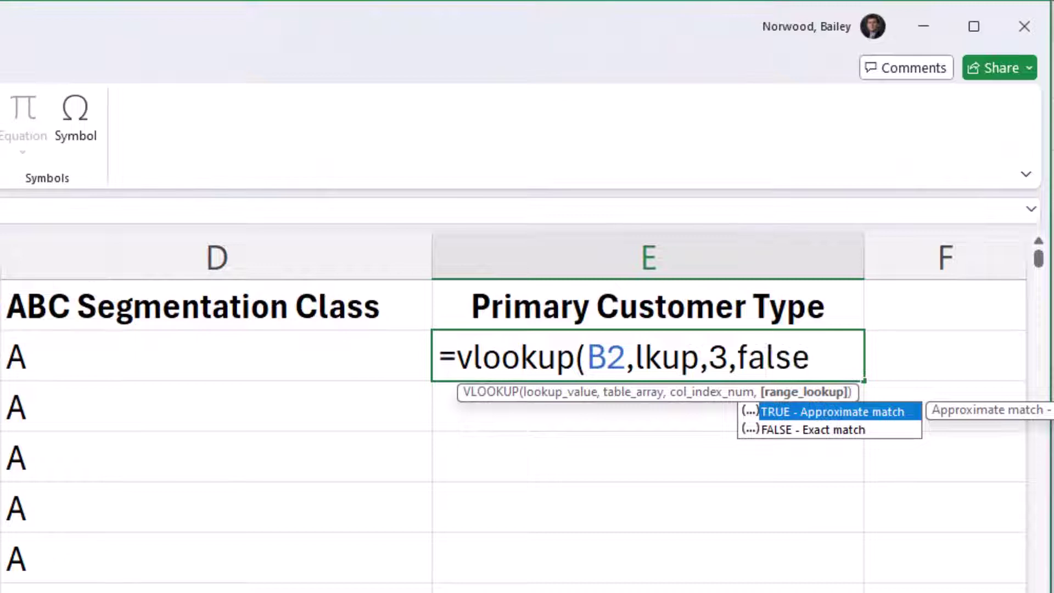
{"action": "type", "text": ")"}
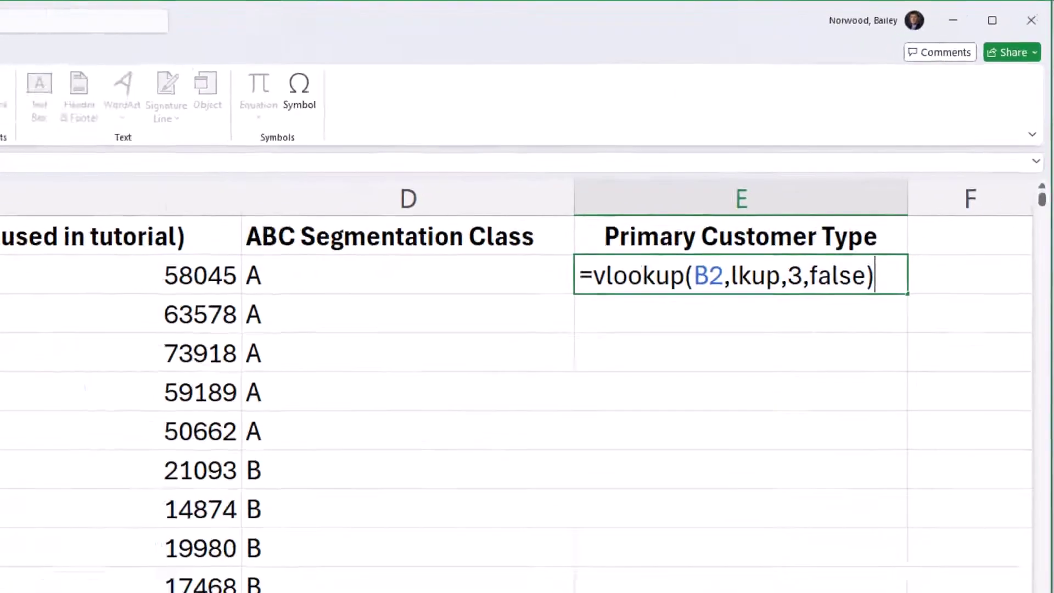
{"action": "key", "text": "Return"}
{"action": "key", "text": "Up"}
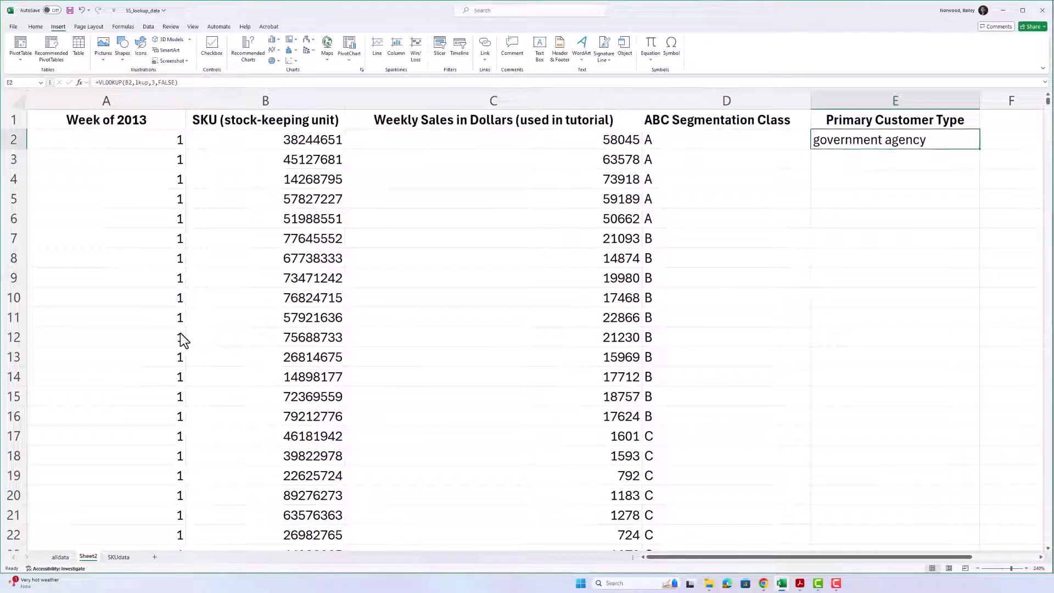
Fill the E2 VLOOKUP down column E and spot-check the copied formulas
{"action": "double_click", "coordinate": [982, 149]}
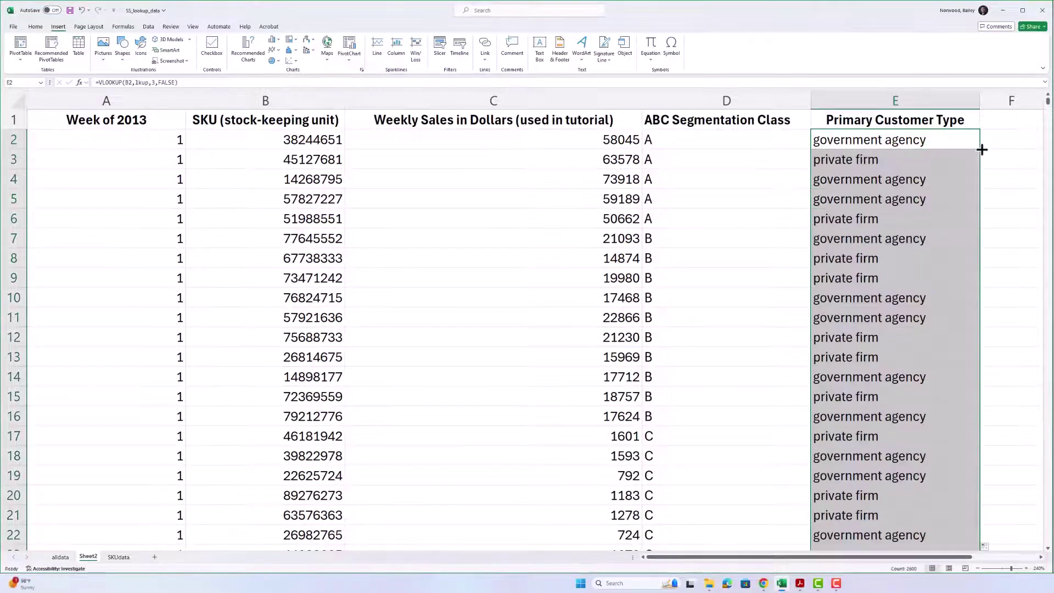
{"action": "left_click", "coordinate": [902, 143]}
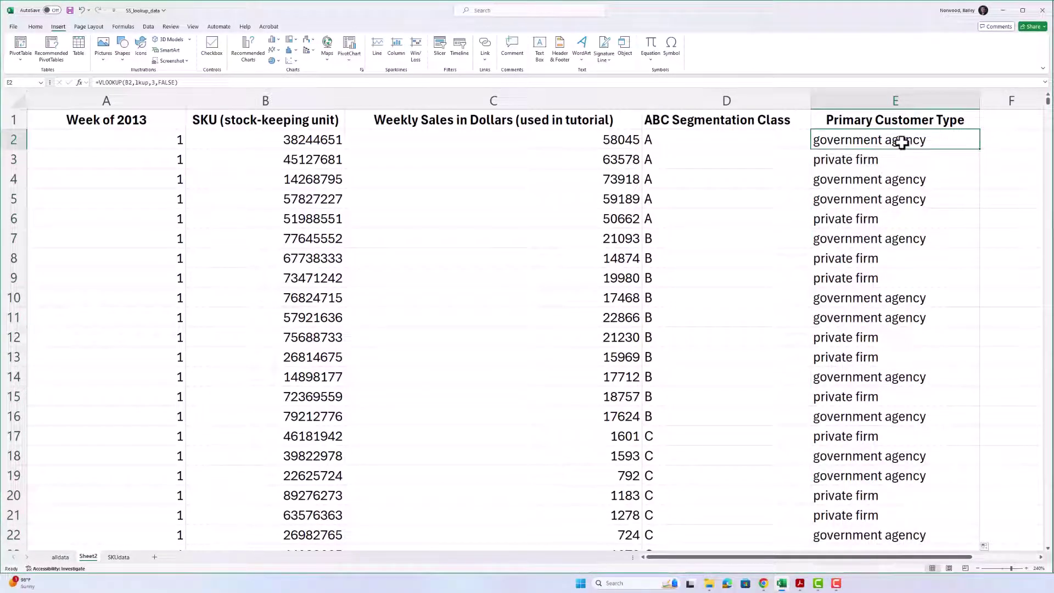
{"action": "left_click", "coordinate": [208, 80]}
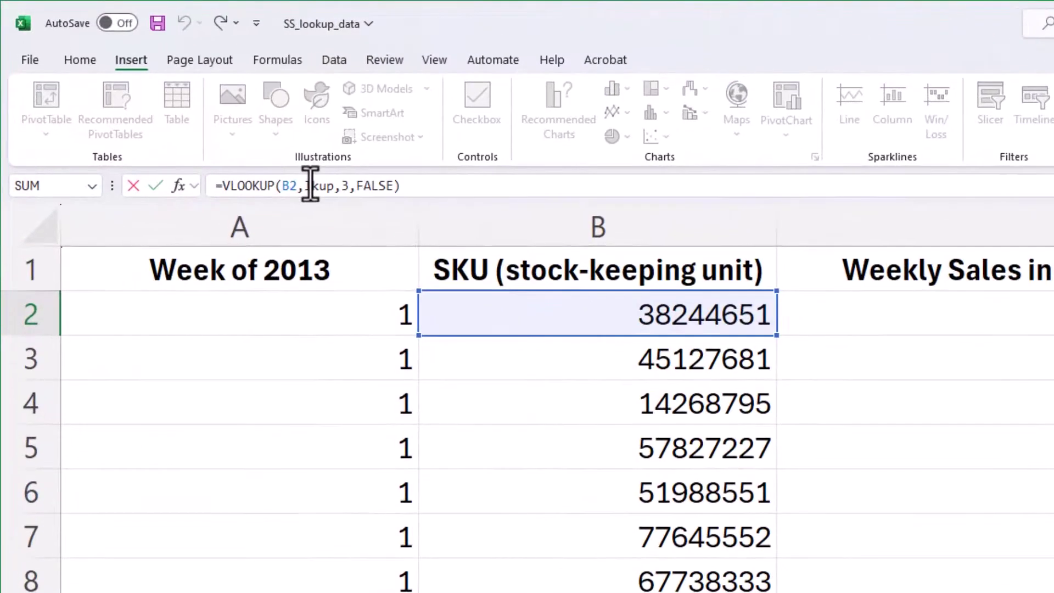
{"action": "key", "text": "Return"}
{"action": "key", "text": "Up"}
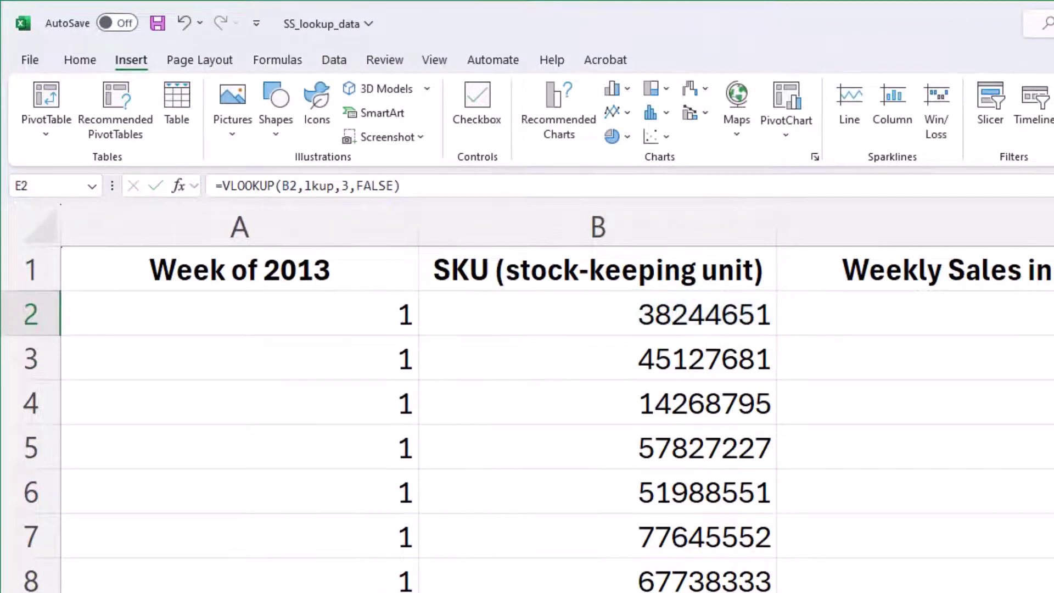
{"action": "key", "text": "Down"}
{"action": "key", "text": "Down"}
{"action": "key", "text": "Down"}
{"action": "key", "text": "Down"}
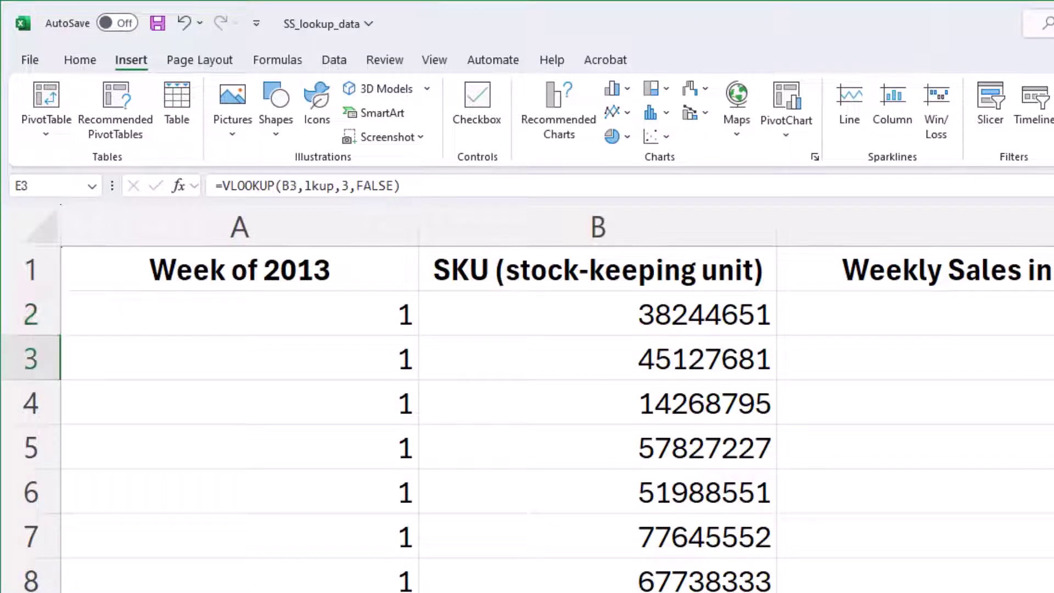
{"action": "key", "text": "Down"}
{"action": "key", "text": "Down"}
{"action": "key", "text": "Down"}
{"action": "key", "text": "Down"}
{"action": "key", "text": "Down"}
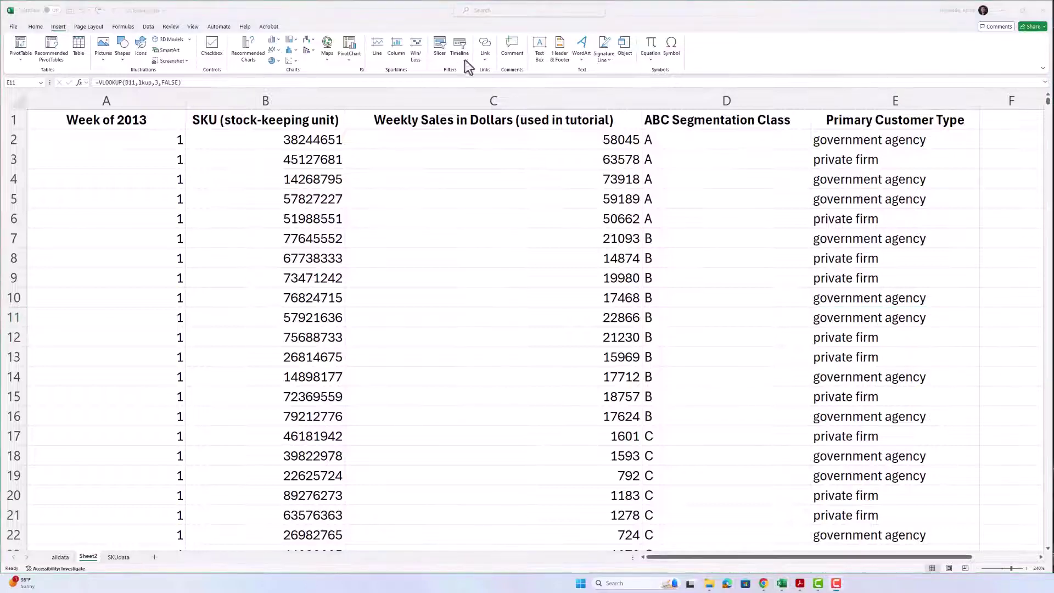
{"action": "key", "text": "alt+Tab"}
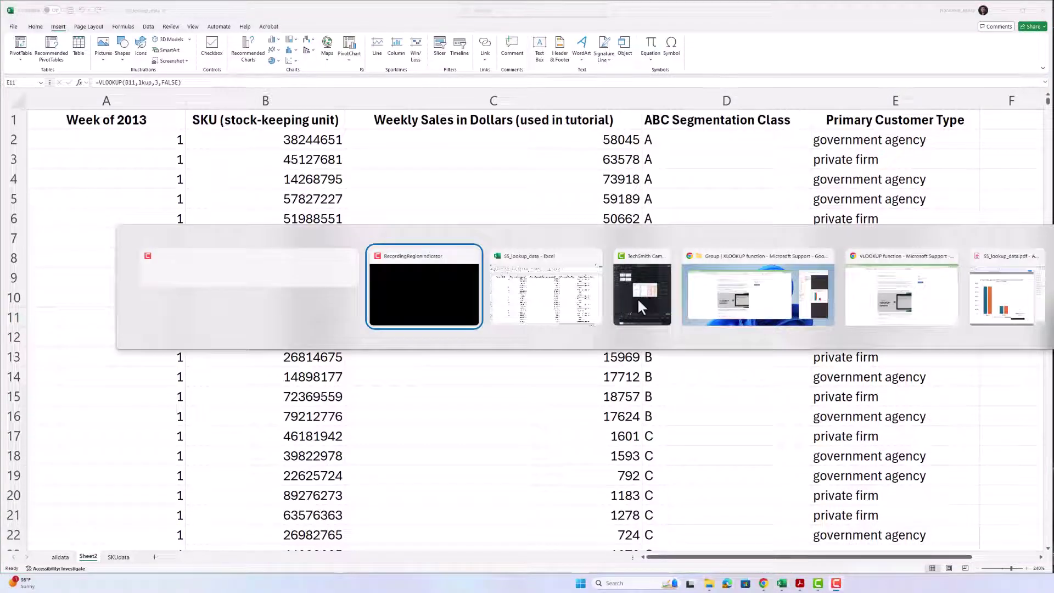
{"action": "key", "text": "Tab"}
{"action": "key", "text": "Tab"}
{"action": "key", "text": "Tab"}
{"action": "key", "text": "Tab"}
{"action": "key", "text": "Tab"}
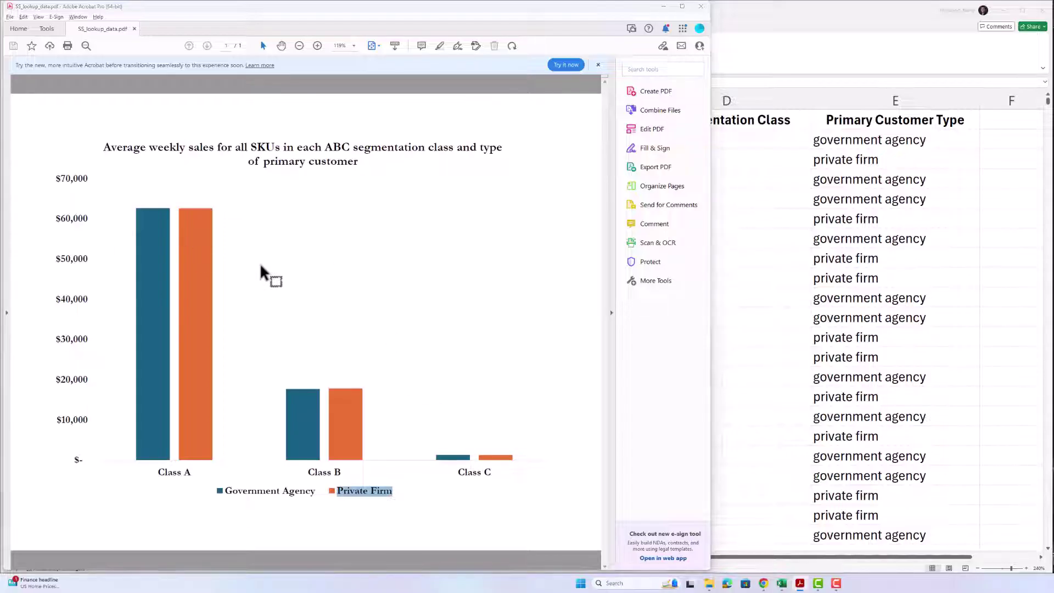
{"action": "key", "text": "alt+Tab"}
{"action": "key", "text": "alt+Tab"}
{"action": "key", "text": "alt+Tab"}
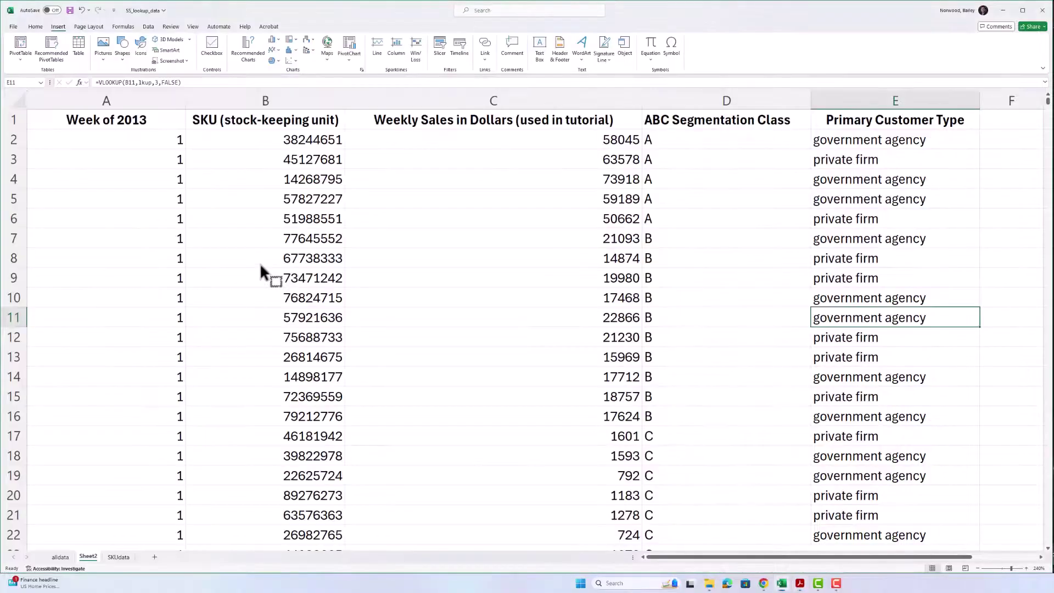
Select the full Sheet2 data range from A1 and start a PivotTable From Table/Range
{"action": "left_click", "coordinate": [850, 225]}
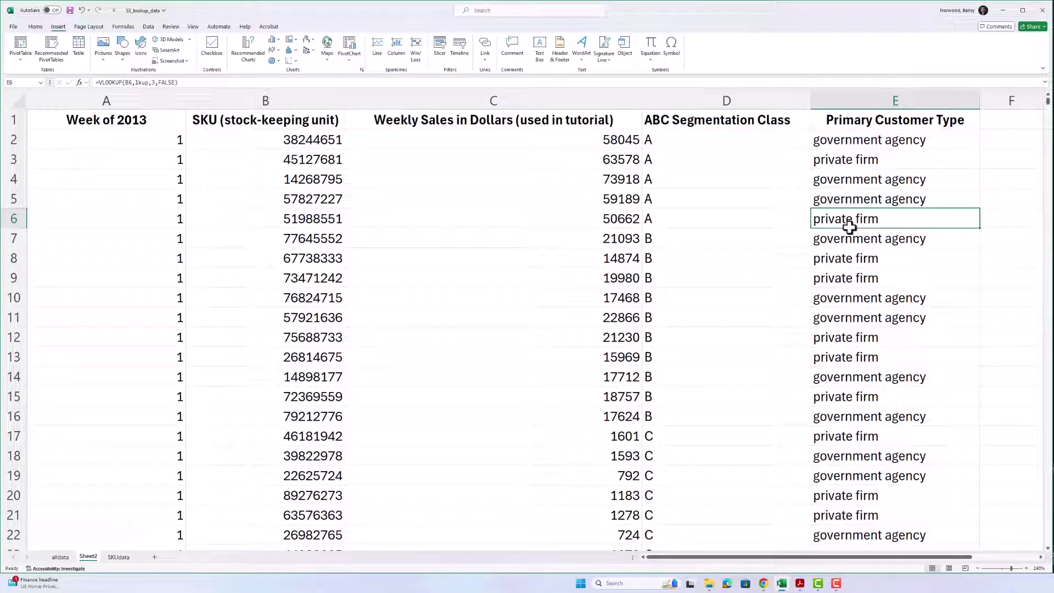
{"action": "key", "text": "Home"}
{"action": "key", "text": "Up"}
{"action": "key", "text": "Up"}
{"action": "key", "text": "Up"}
{"action": "key", "text": "Up"}
{"action": "key", "text": "Up"}
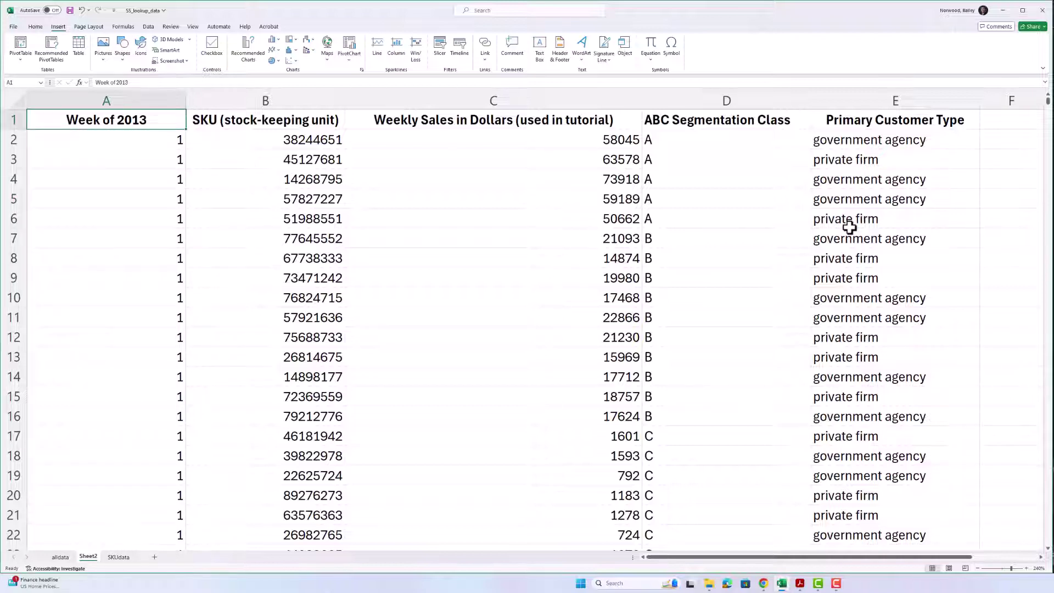
{"action": "key", "text": "ctrl+shift+Right"}
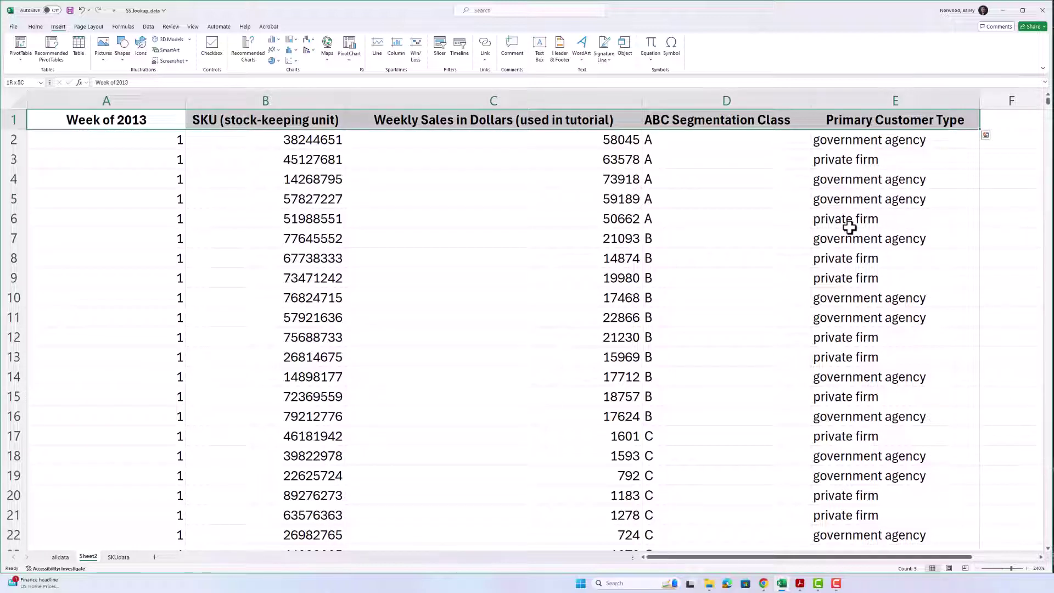
{"action": "key", "text": "ctrl+shift+Down"}
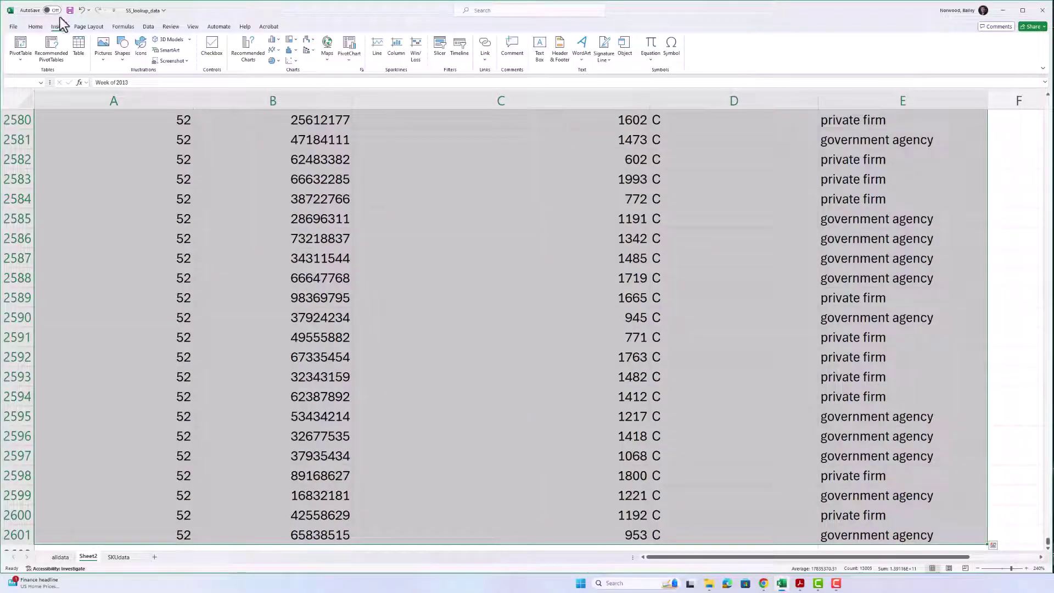
{"action": "left_click", "coordinate": [25, 55]}
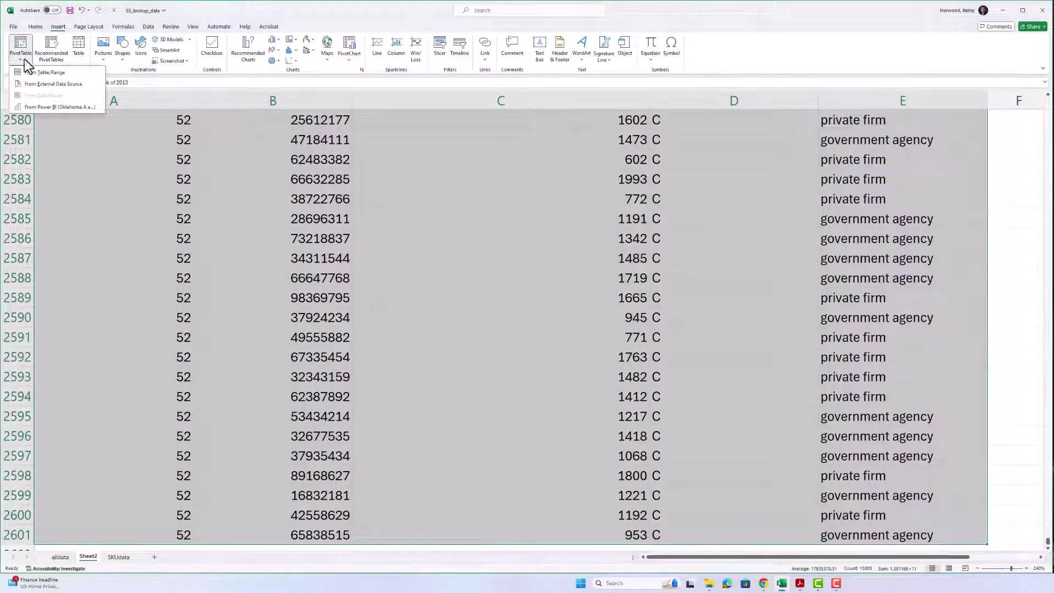
{"action": "left_click", "coordinate": [25, 71]}
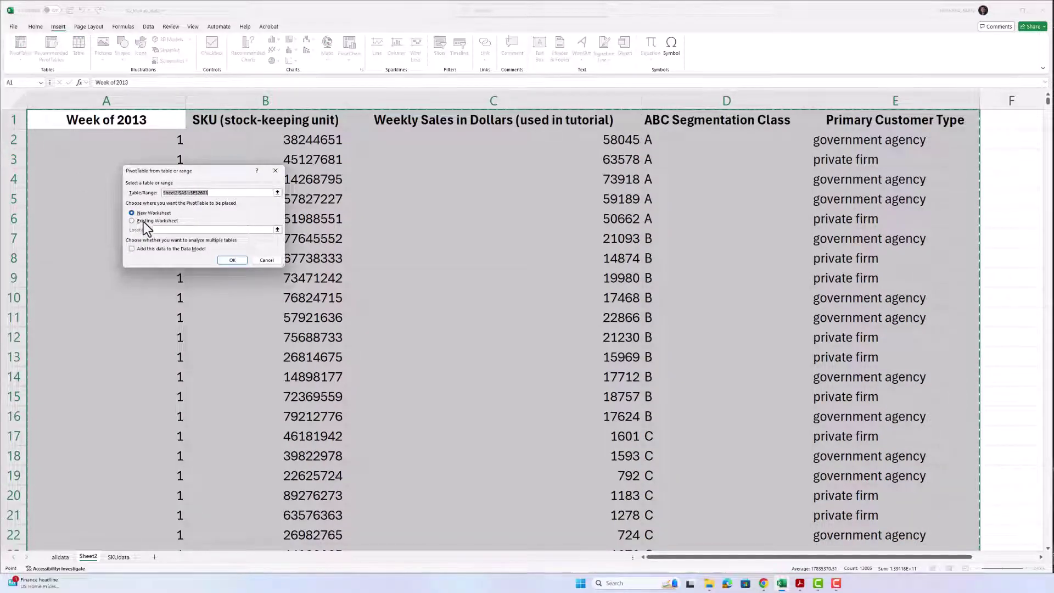
Create the PivotTable on a new worksheet, add a spare blank Sheet4, and return to Sheet3
{"action": "left_click", "coordinate": [227, 260]}
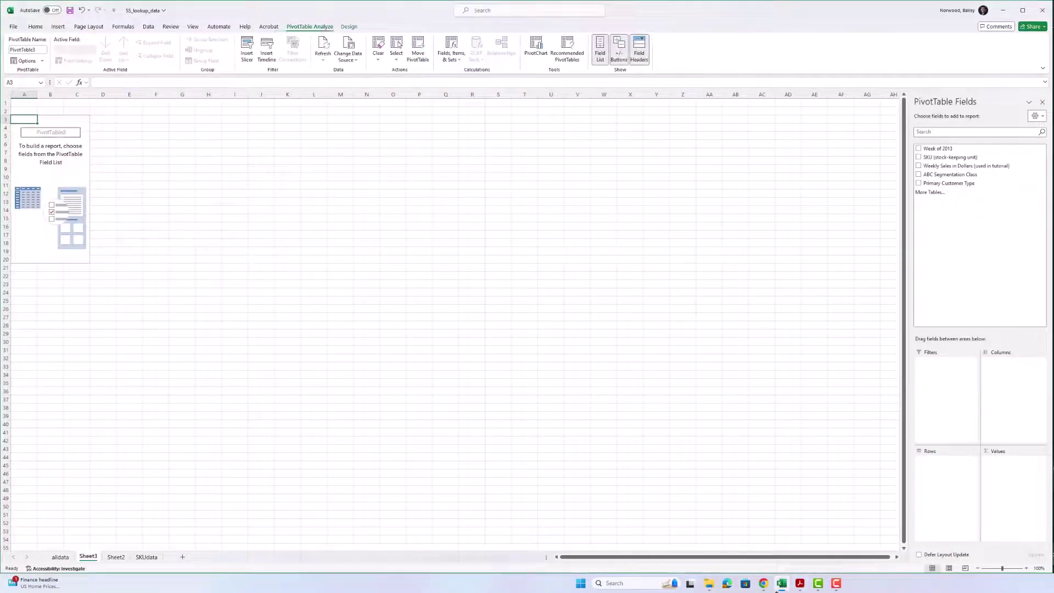
{"action": "left_click", "coordinate": [181, 555]}
{"action": "left_click", "coordinate": [180, 554]}
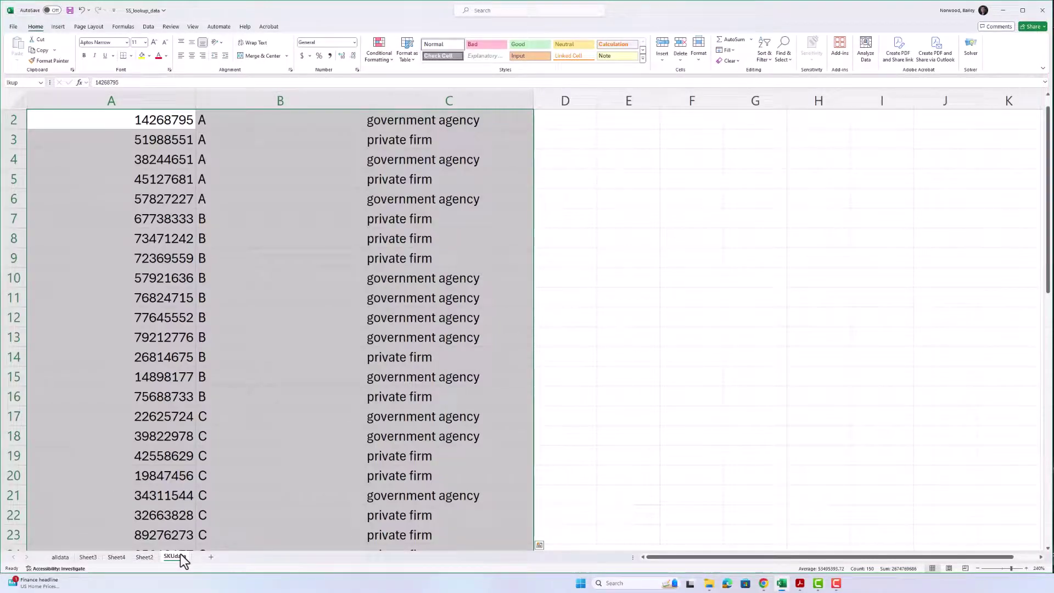
{"action": "left_click", "coordinate": [144, 558]}
{"action": "left_click", "coordinate": [117, 557]}
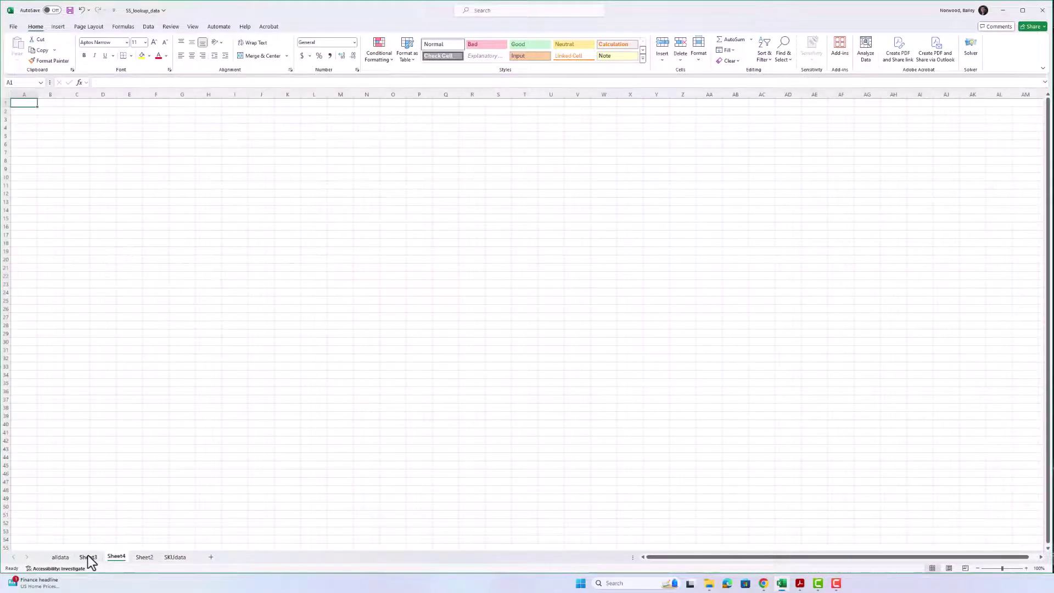
{"action": "left_click", "coordinate": [89, 558]}
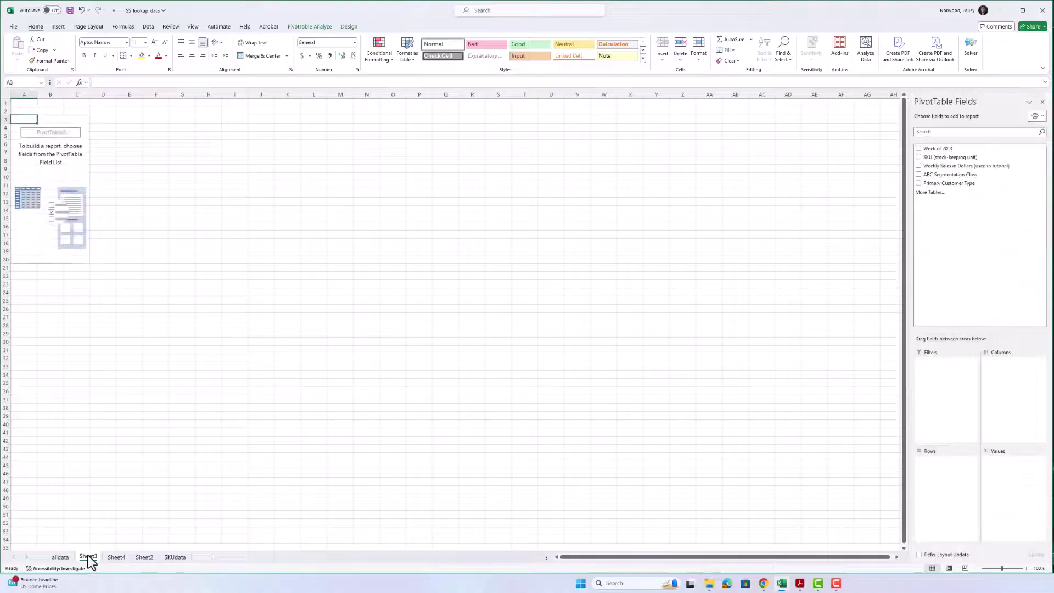
Zoom in on the Sheet3 PivotTable and compare it with the reference chart PDF
{"action": "left_click", "coordinate": [1026, 569]}
{"action": "left_click", "coordinate": [1027, 568]}
{"action": "left_click", "coordinate": [1027, 568]}
{"action": "left_click", "coordinate": [1026, 569]}
{"action": "left_click", "coordinate": [1027, 569]}
{"action": "left_click", "coordinate": [1026, 568]}
{"action": "left_click", "coordinate": [1026, 568]}
{"action": "left_click", "coordinate": [1026, 568]}
{"action": "left_click", "coordinate": [1027, 568]}
{"action": "left_click", "coordinate": [1027, 568]}
{"action": "left_click", "coordinate": [1027, 568]}
{"action": "left_click", "coordinate": [1026, 569]}
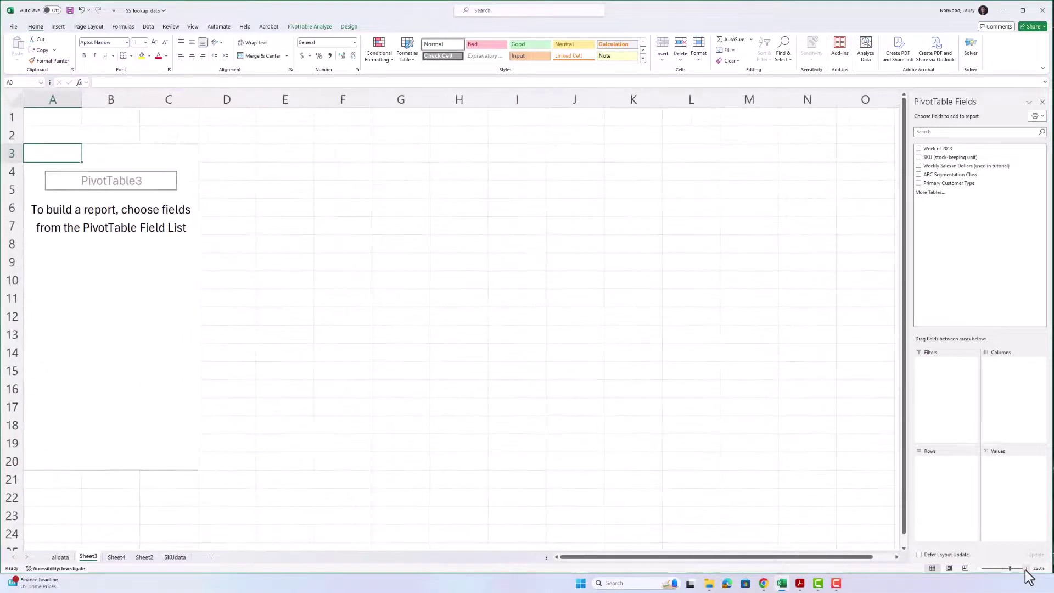
{"action": "key", "text": "alt+Tab"}
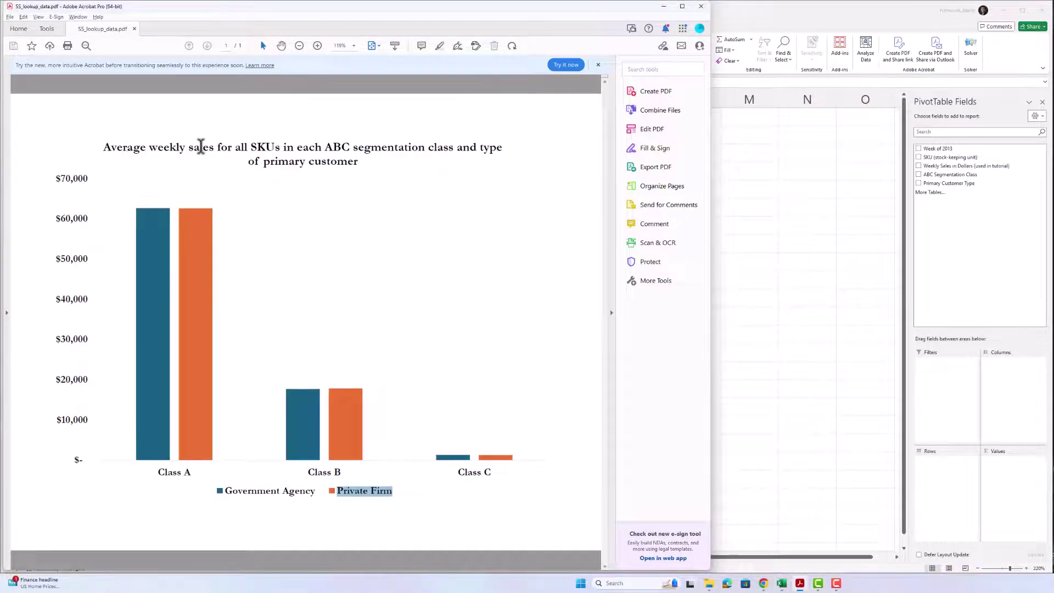
{"action": "key", "text": "alt+Tab"}
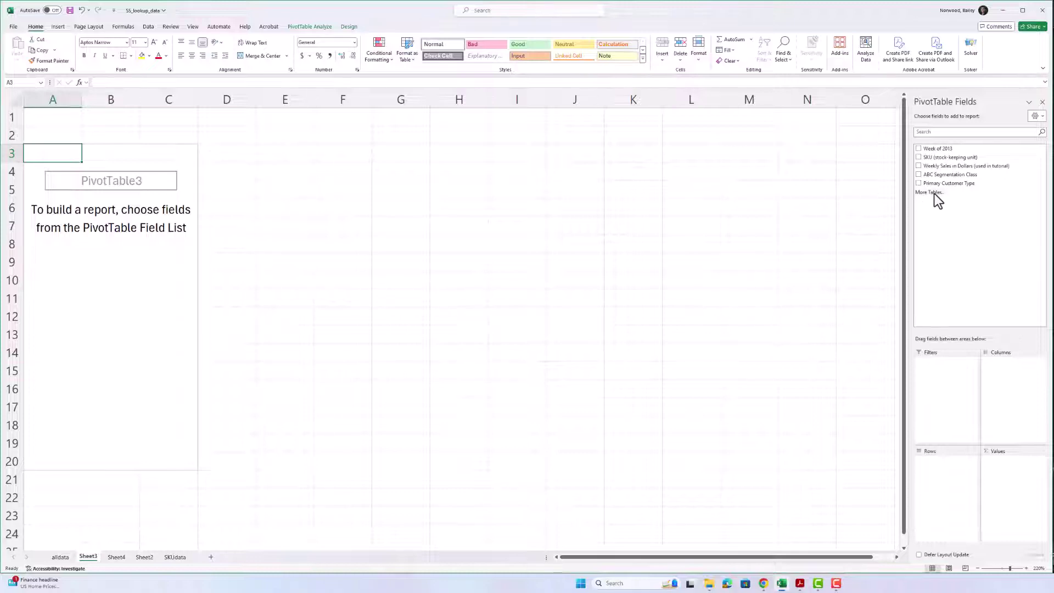
Add Weekly Sales in Dollars to Values and summarize it by Average (10690.69577)
{"action": "left_click_drag", "start_coordinate": [940, 170], "coordinate": [1002, 469]}
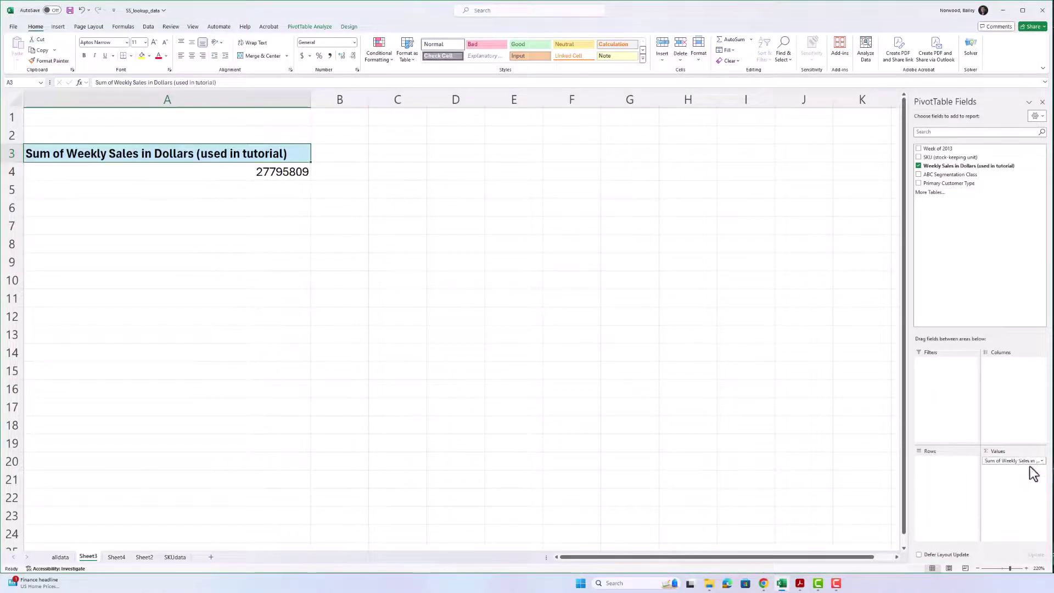
{"action": "left_click_drag", "start_coordinate": [1002, 464], "coordinate": [1043, 463]}
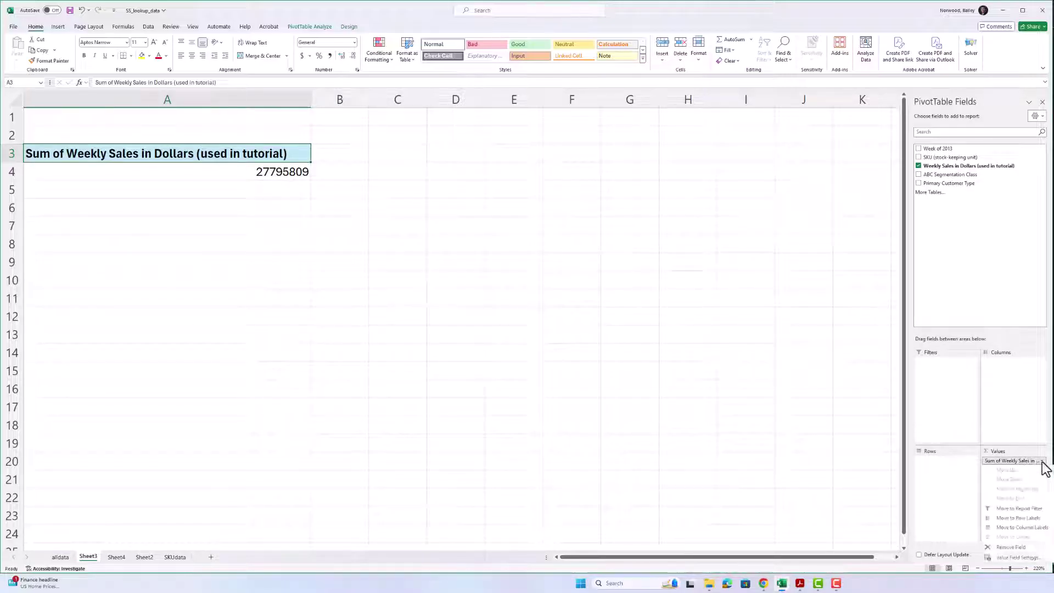
{"action": "left_click", "coordinate": [1042, 462]}
{"action": "left_click", "coordinate": [1020, 558]}
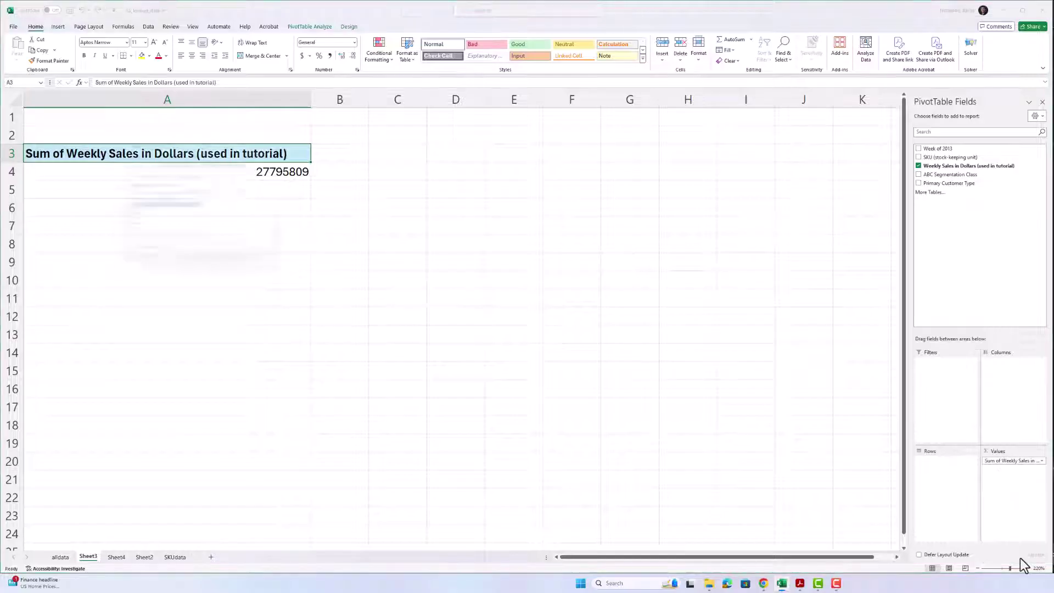
{"action": "left_click", "coordinate": [136, 219]}
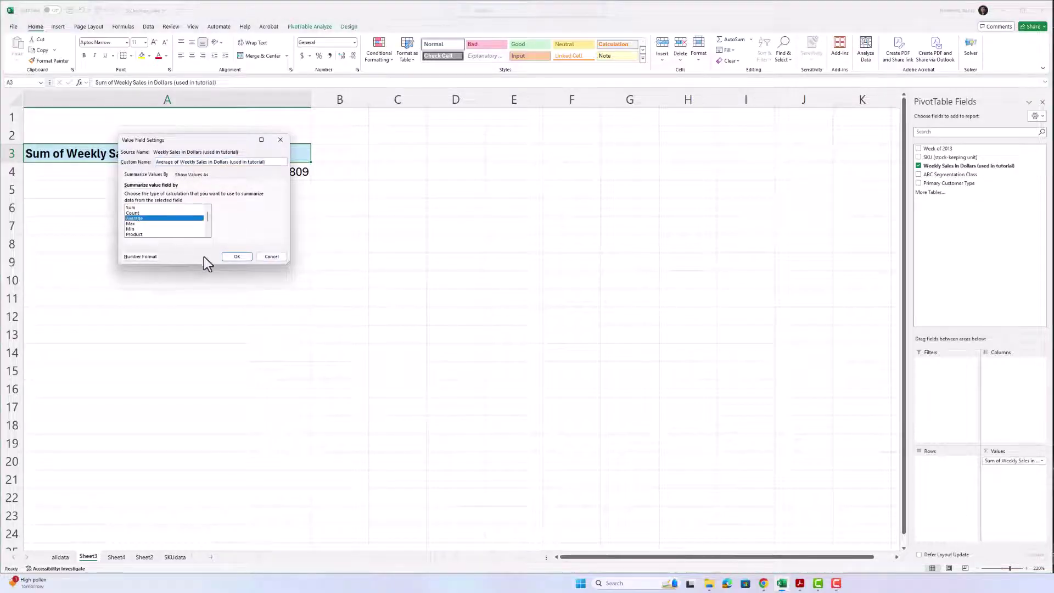
{"action": "left_click", "coordinate": [236, 257]}
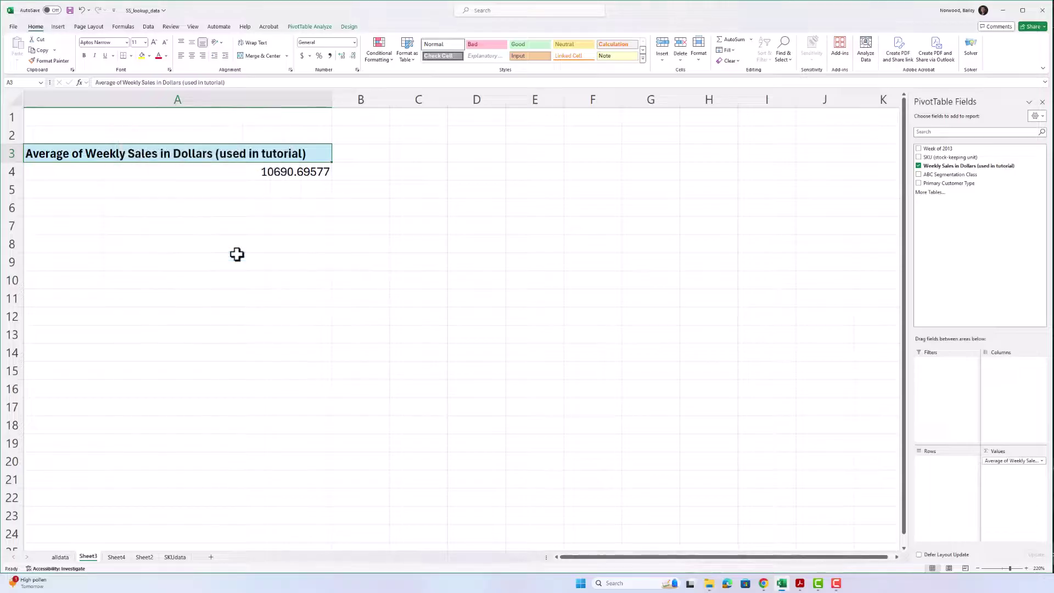
Add ABC Segmentation Class as pivot rows to average Weekly Sales (A 62641.77692, B 17732.74038, C 1257.1), checked against the PDF
{"action": "left_click", "coordinate": [245, 172]}
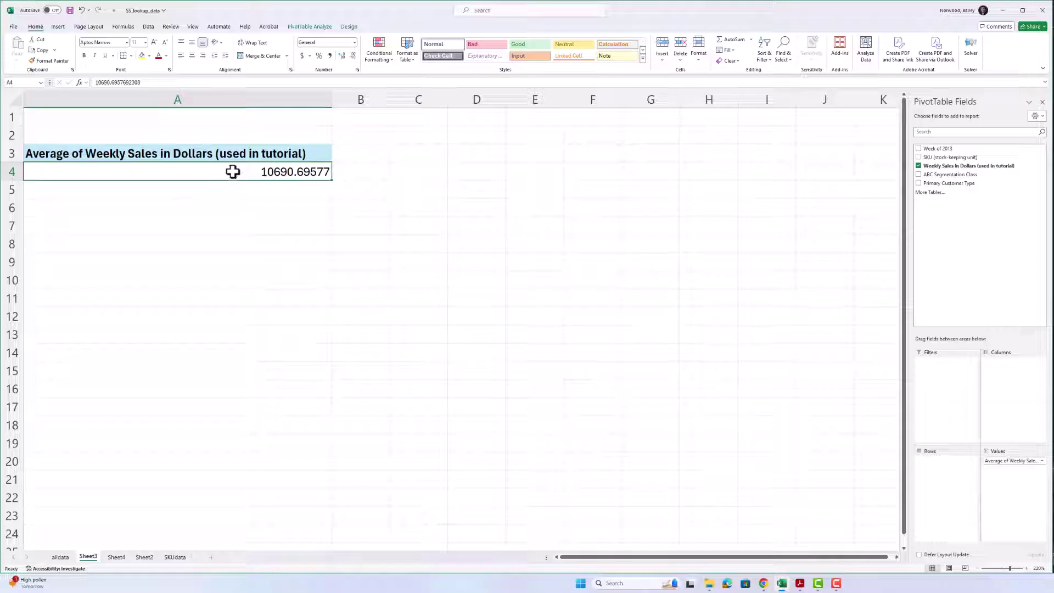
{"action": "mouse_move", "coordinate": [233, 172]}
{"action": "left_click_drag", "start_coordinate": [935, 175], "coordinate": [944, 479]}
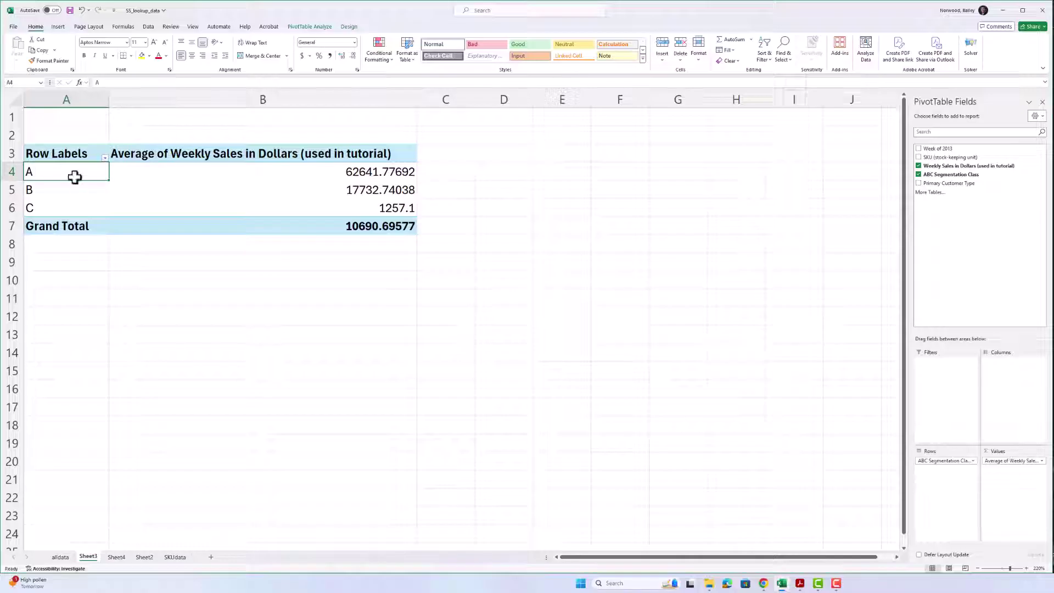
{"action": "left_click", "coordinate": [58, 190]}
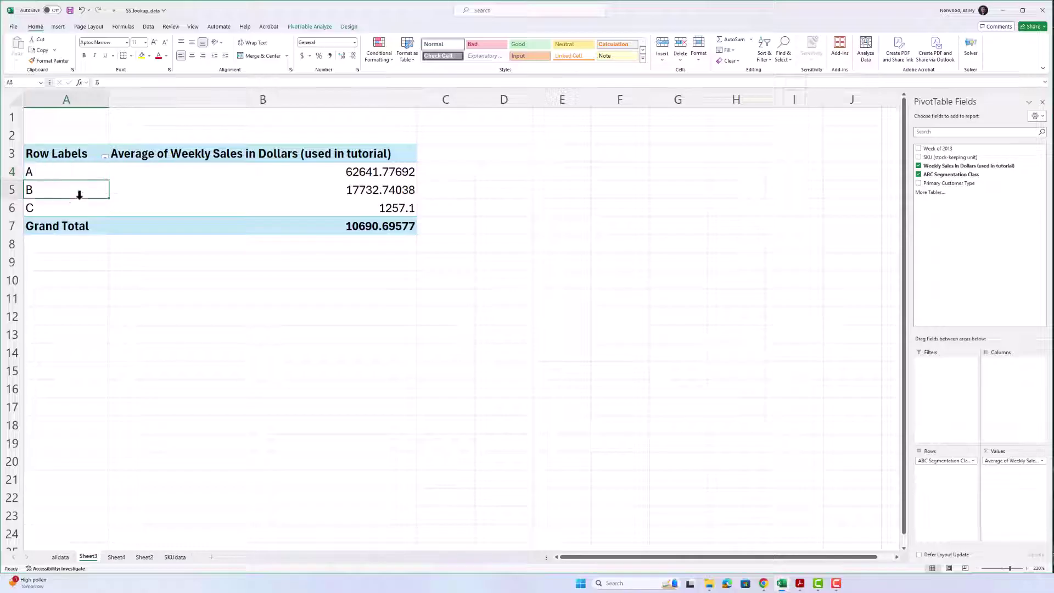
{"action": "key", "text": "Right"}
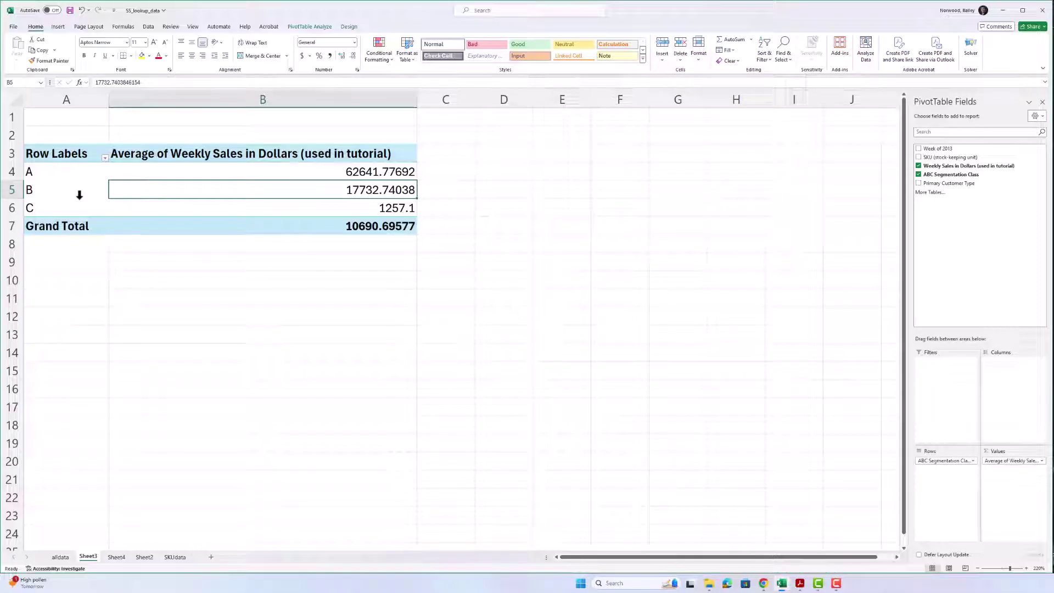
{"action": "key", "text": "alt+Tab"}
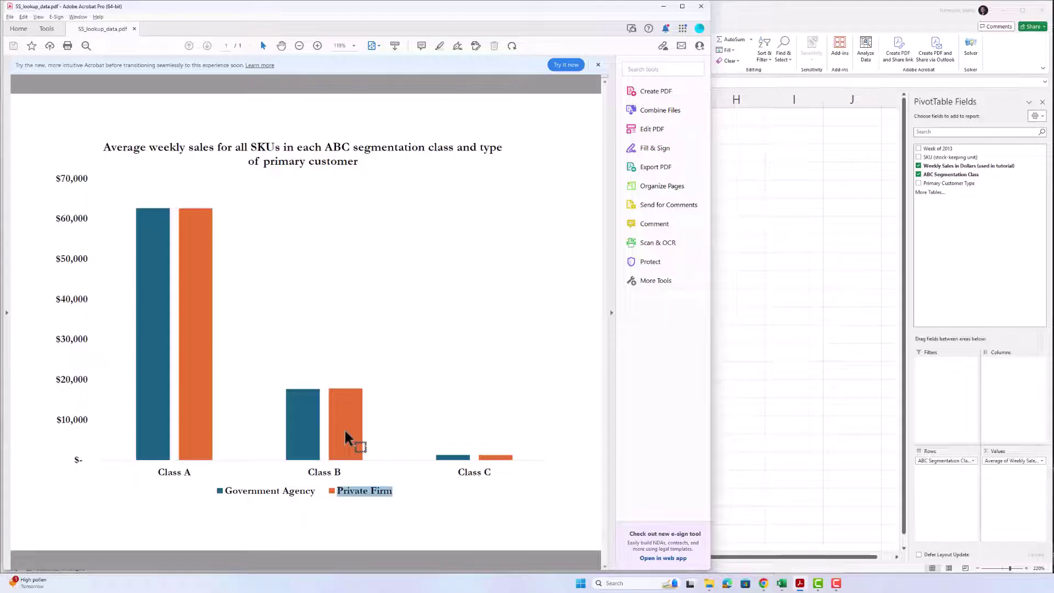
{"action": "key", "text": "alt+Tab"}
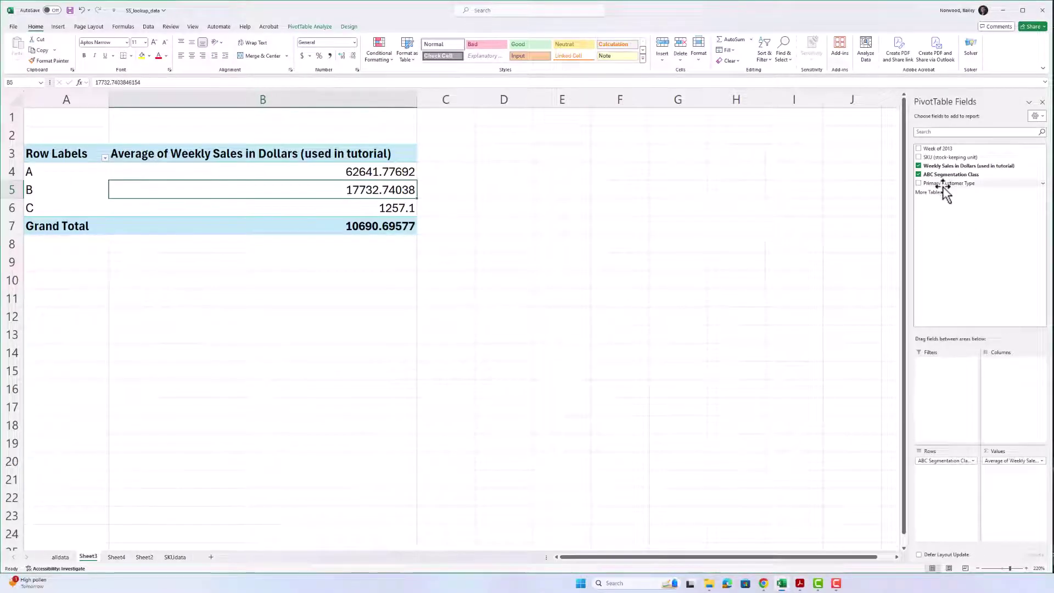
Nest Primary Customer Type under ABC class for government agency and private firm averages; add blank Sheet5
{"action": "left_click_drag", "start_coordinate": [945, 188], "coordinate": [944, 487]}
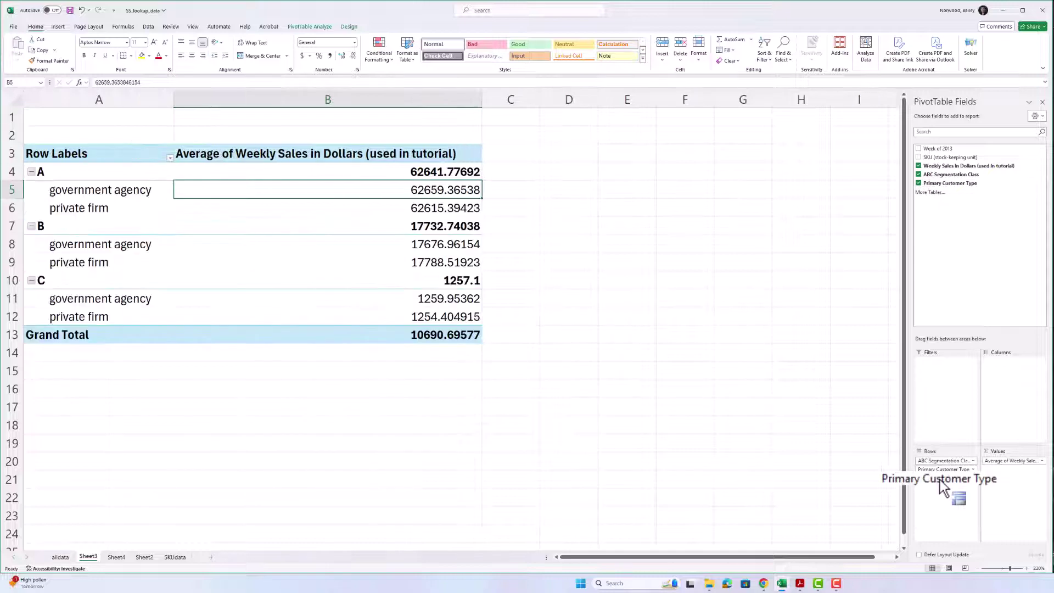
{"action": "left_click", "coordinate": [125, 209]}
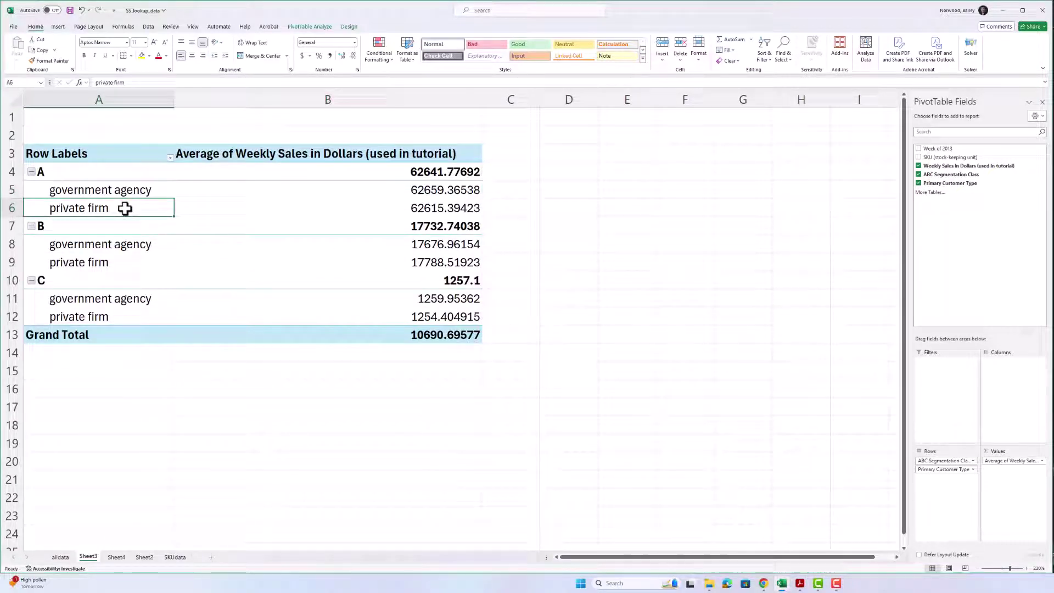
{"action": "left_click", "coordinate": [399, 190]}
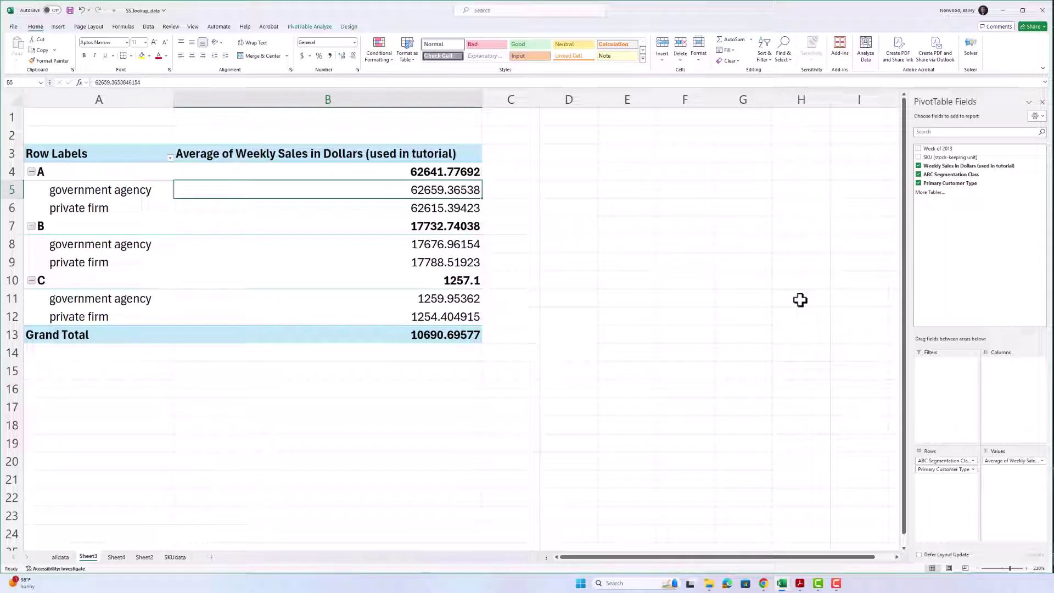
{"action": "key", "text": "Down"}
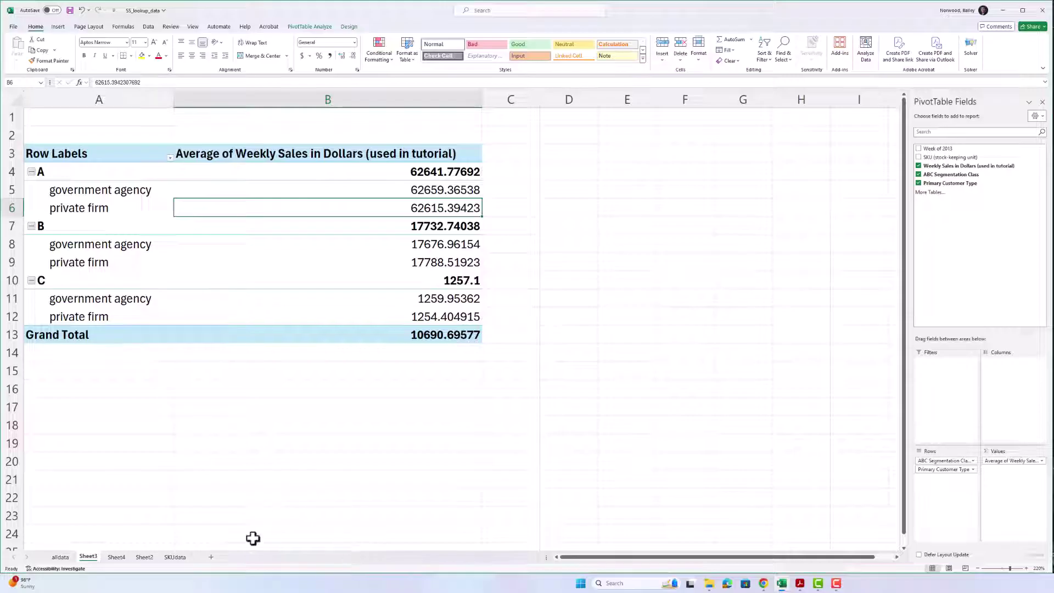
{"action": "left_click", "coordinate": [210, 558]}
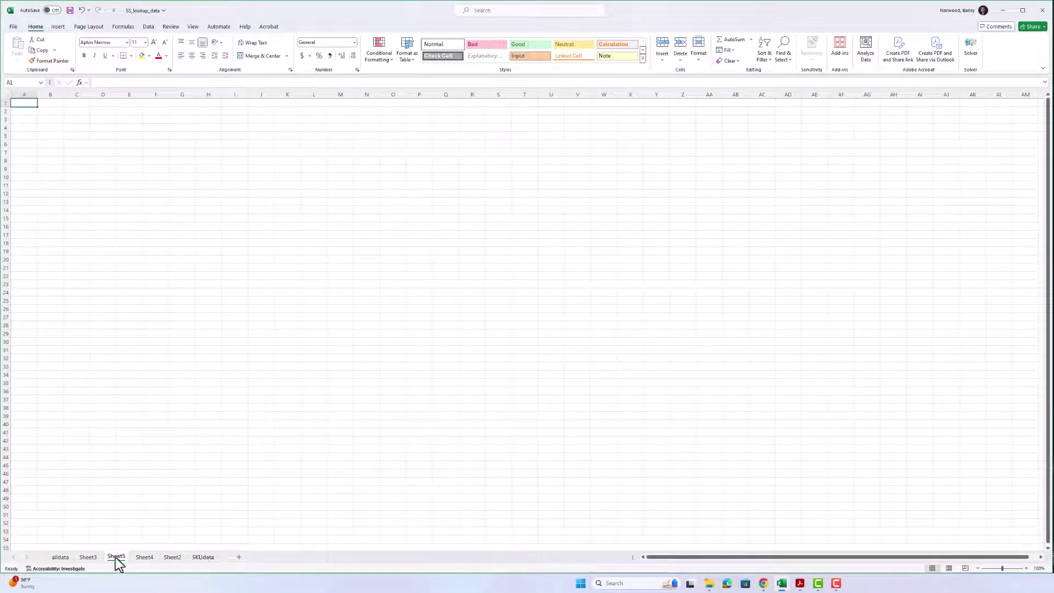
Copy the pivot table A3:B13 and paste it as values only at A1 of Sheet5
{"action": "left_click", "coordinate": [88, 558]}
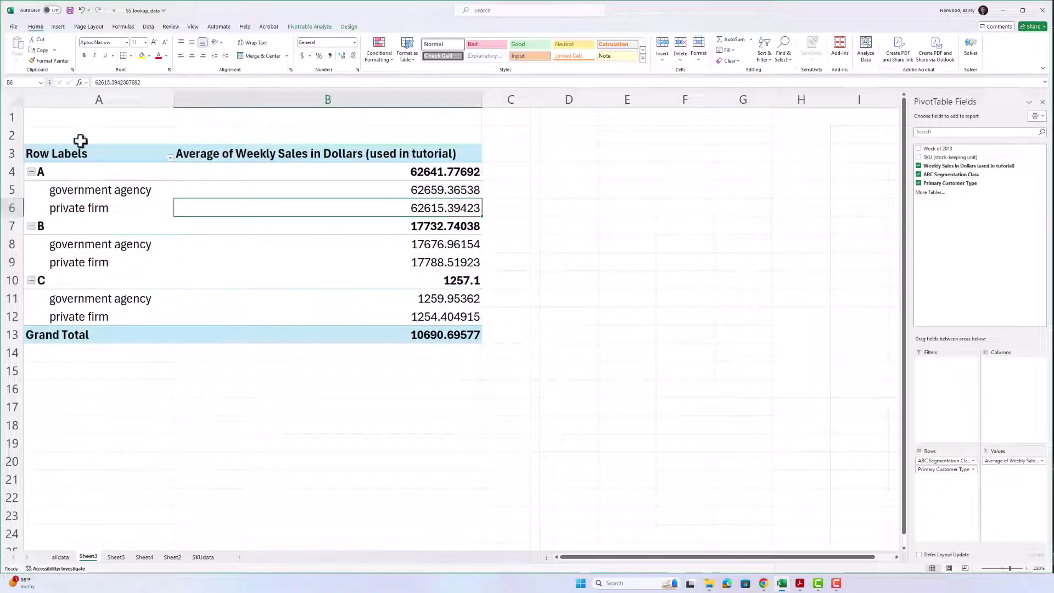
{"action": "left_click_drag", "start_coordinate": [77, 147], "coordinate": [318, 332]}
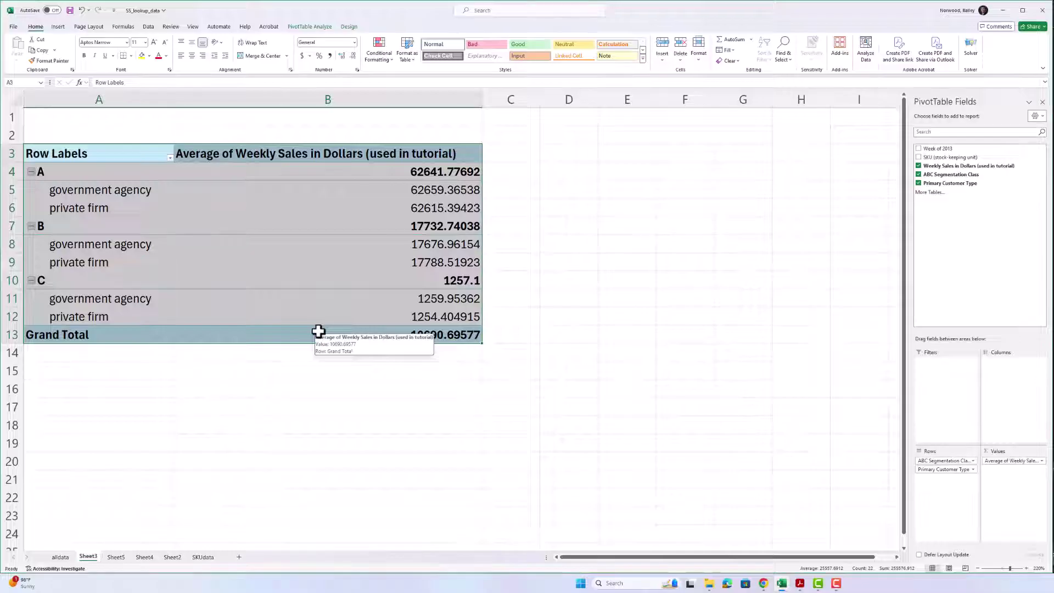
{"action": "key", "text": "ctrl+c"}
{"action": "left_click", "coordinate": [118, 558]}
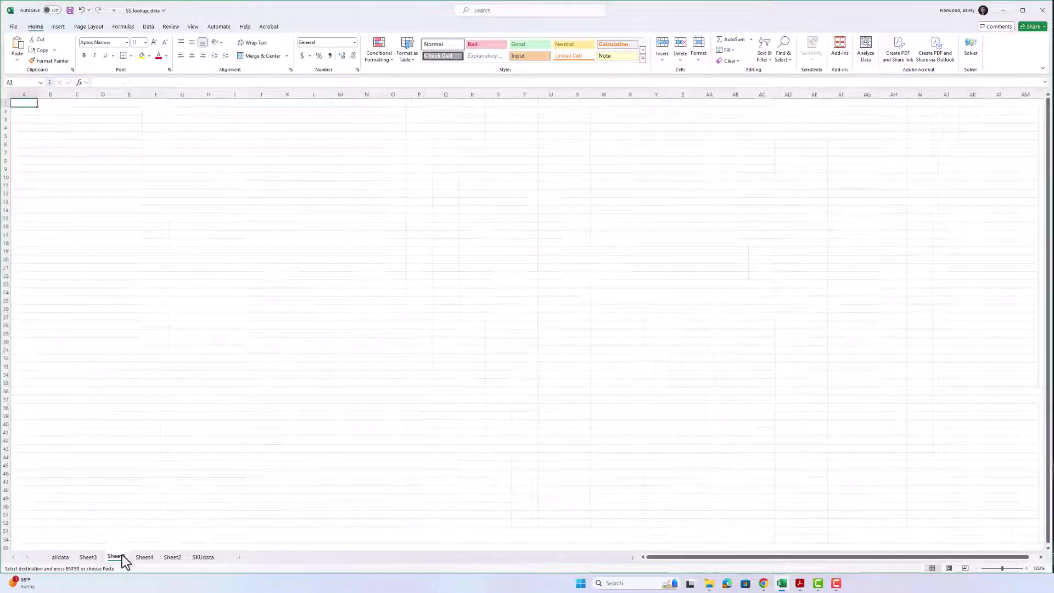
{"action": "right_click", "coordinate": [31, 104]}
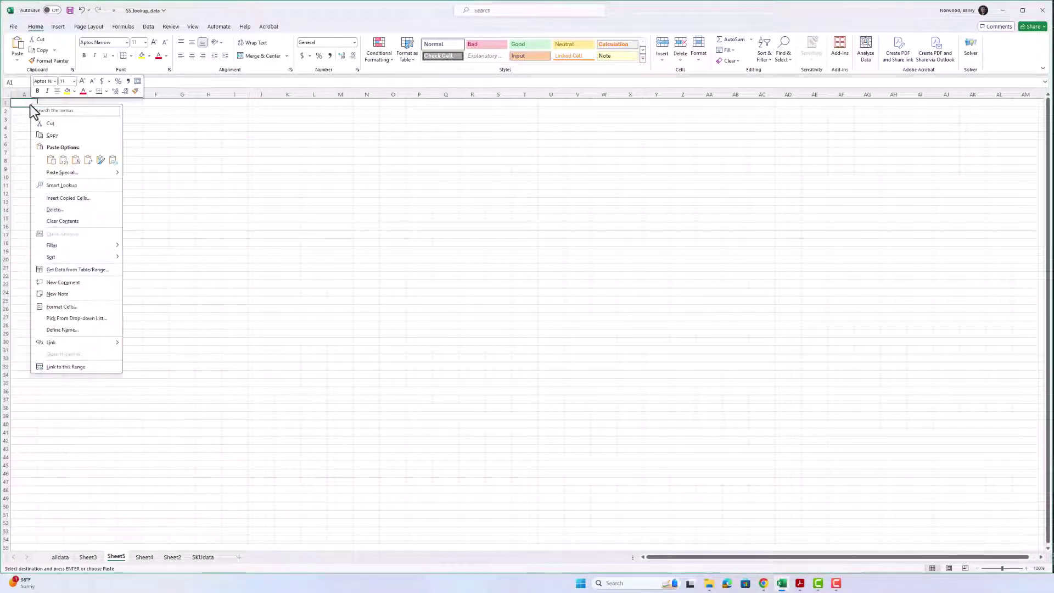
{"action": "left_click", "coordinate": [51, 173]}
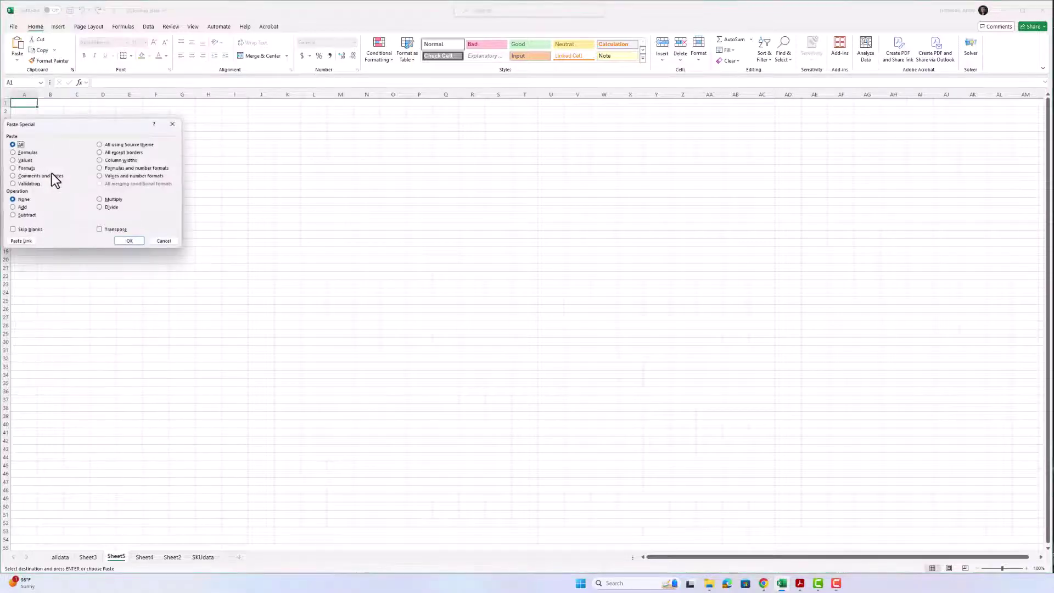
{"action": "left_click", "coordinate": [24, 160]}
{"action": "left_click", "coordinate": [133, 241]}
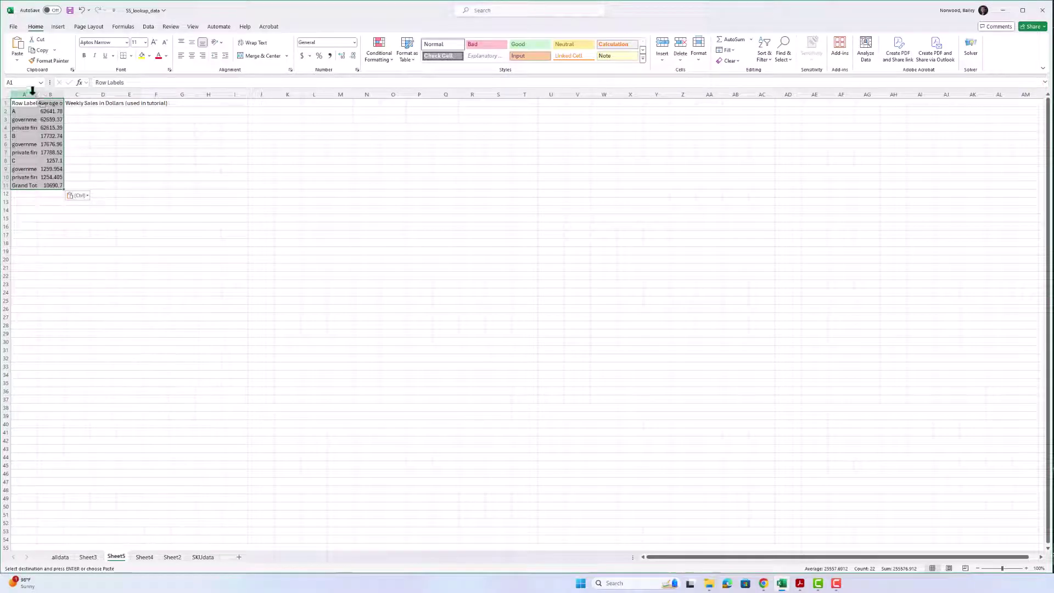
Widen columns A and B to fit the pasted labels and zoom in on the data
{"action": "left_click_drag", "start_coordinate": [30, 95], "coordinate": [126, 97]}
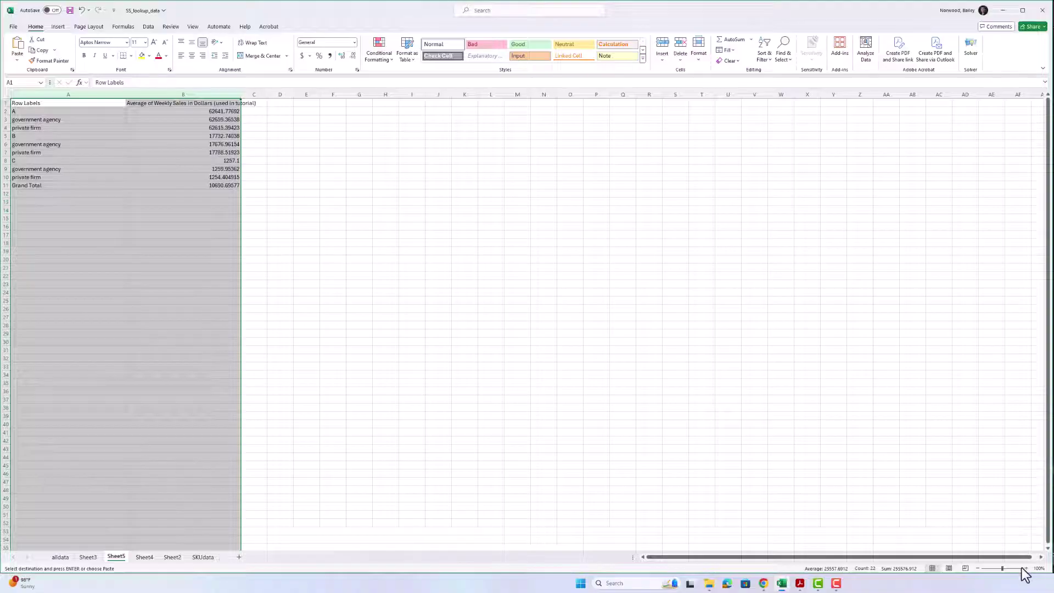
{"action": "left_click", "coordinate": [1026, 569]}
{"action": "left_click", "coordinate": [1026, 569]}
{"action": "left_click", "coordinate": [1026, 568]}
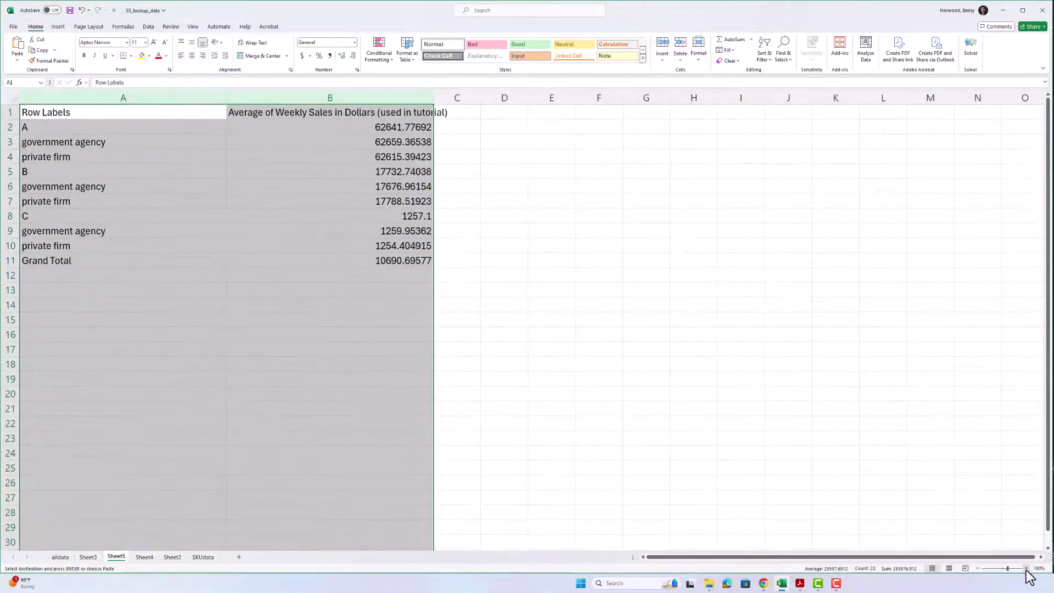
{"action": "left_click", "coordinate": [1027, 569]}
{"action": "left_click", "coordinate": [589, 248]}
{"action": "key", "text": "alt+Tab"}
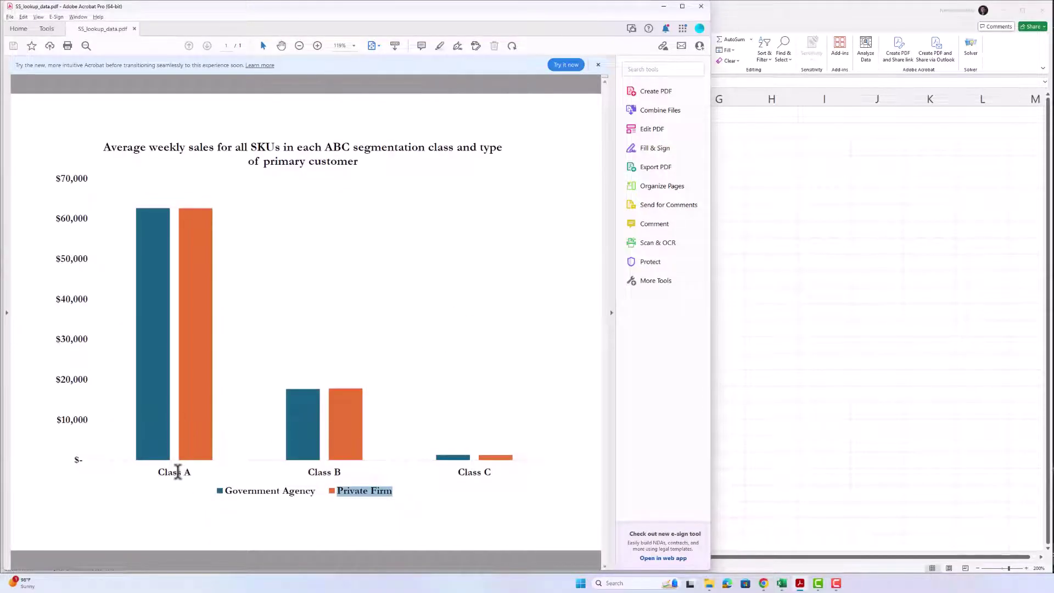
Review the clustered column chart in SS_lookup_data.pdf, then return to Excel's Sheet5
{"action": "left_click_drag", "start_coordinate": [342, 498], "coordinate": [483, 454]}
{"action": "key", "text": "alt+Tab"}
Enter row labels Class A, Class B and Class C in E3:E5
{"action": "left_click", "coordinate": [597, 147]}
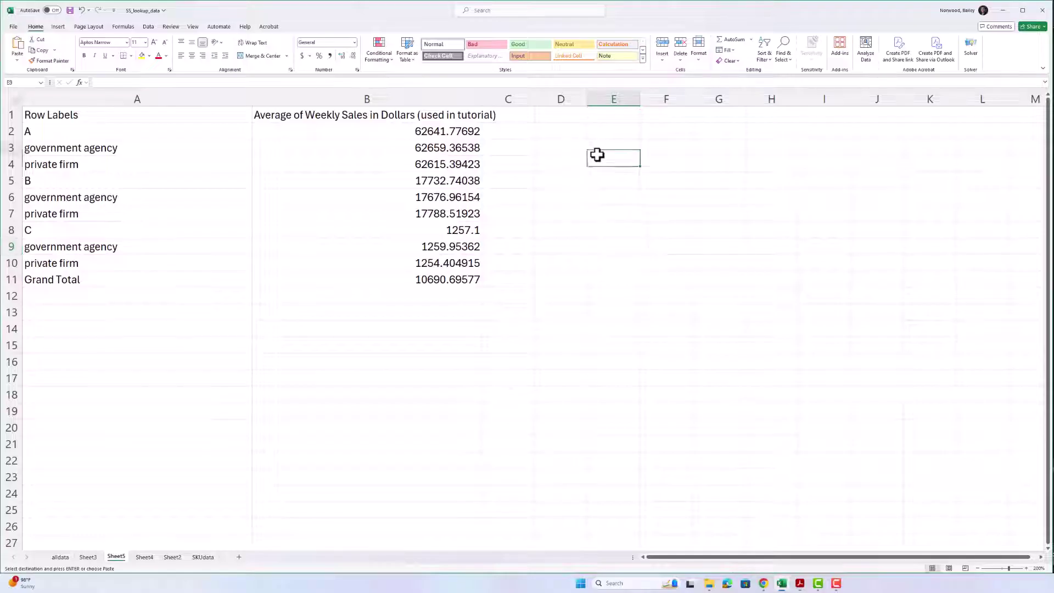
{"action": "type", "text": "Cla"}
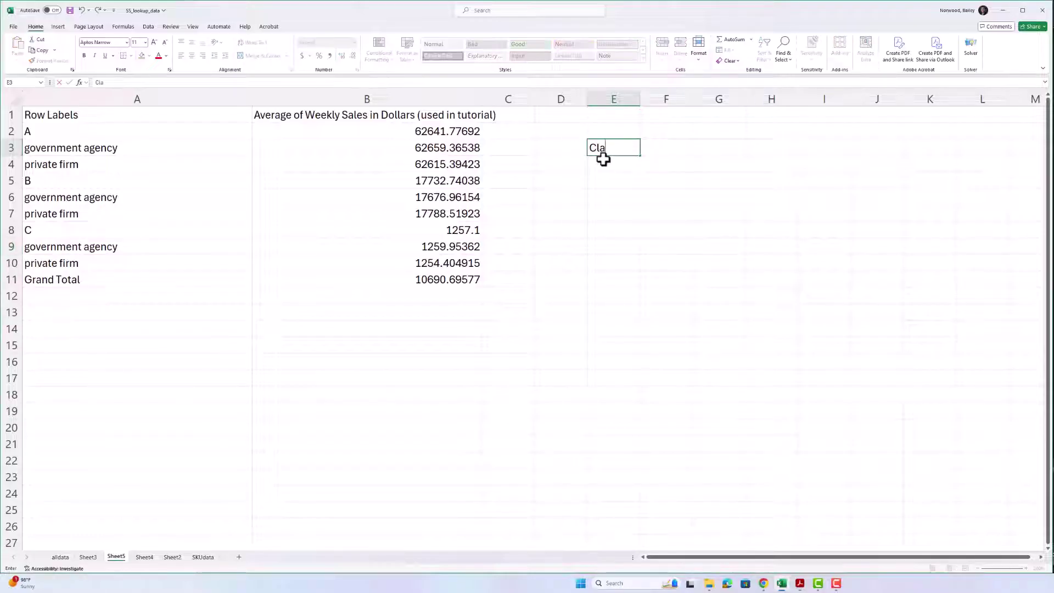
{"action": "type", "text": "ss A"}
{"action": "key", "text": "Return"}
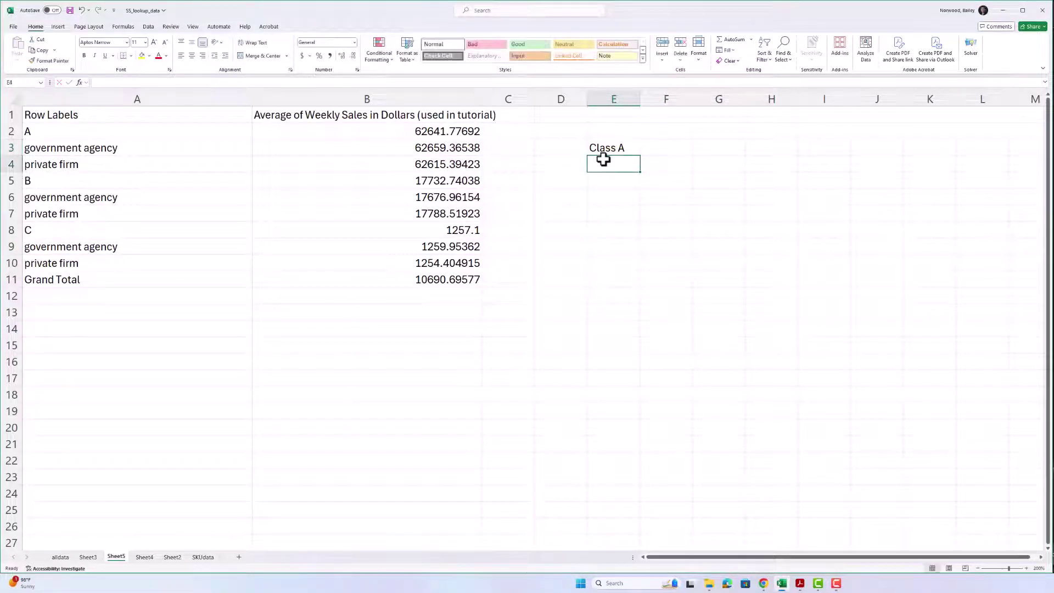
{"action": "type", "text": "Cla"}
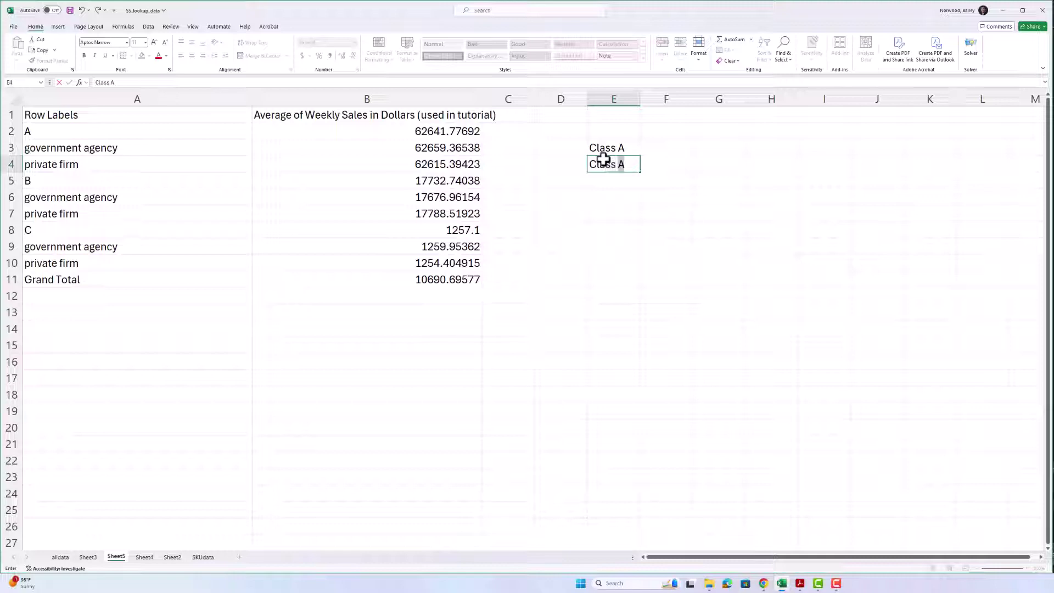
{"action": "type", "text": "ss B"}
{"action": "key", "text": "Return"}
{"action": "type", "text": "Class"}
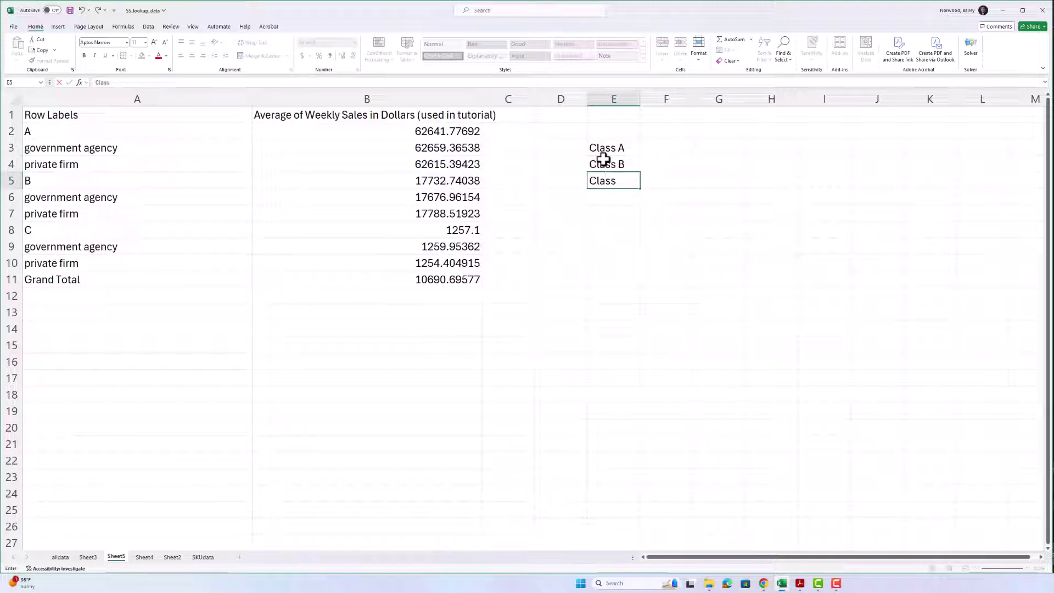
{"action": "type", "text": " C"}
{"action": "key", "text": "Up"}
{"action": "key", "text": "Up"}
{"action": "key", "text": "Up"}
Add headings Government Agency in F2 and Private Firm in G2, widening columns F and G
{"action": "key", "text": "Right"}
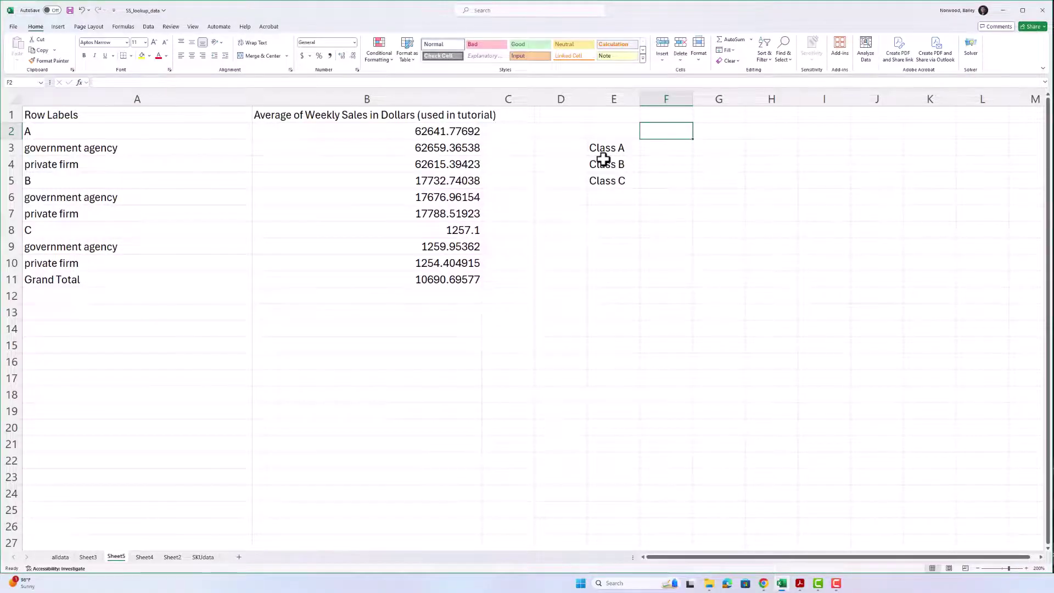
{"action": "key", "text": "alt+Tab"}
{"action": "key", "text": "alt+Tab"}
{"action": "type", "text": "Gover"}
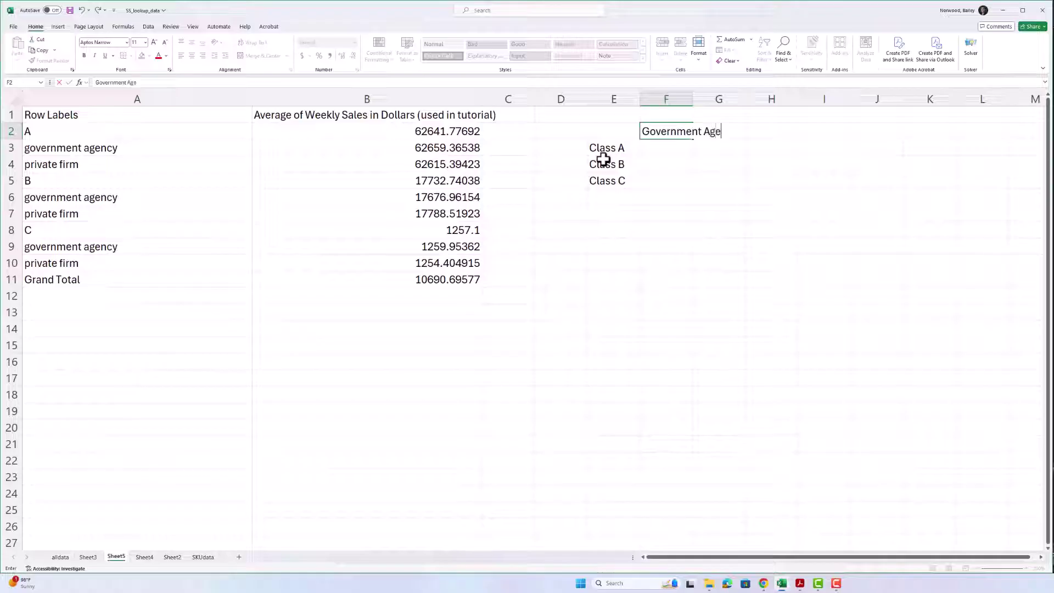
{"action": "type", "text": "nment Agency"}
{"action": "key", "text": "Tab"}
{"action": "type", "text": "Priva"}
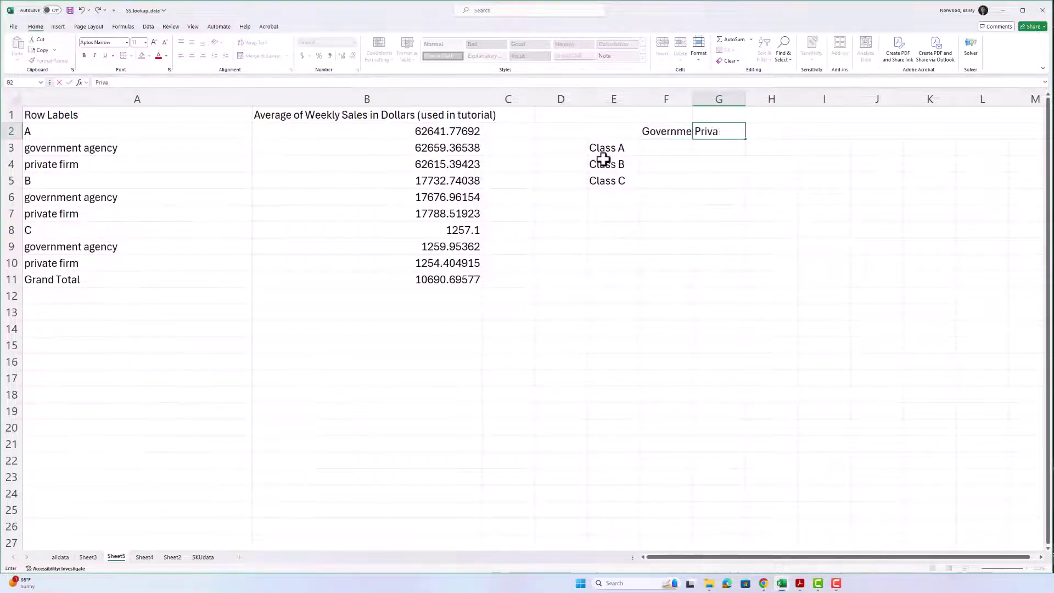
{"action": "type", "text": "te Firm"}
{"action": "key", "text": "ctrl+Return"}
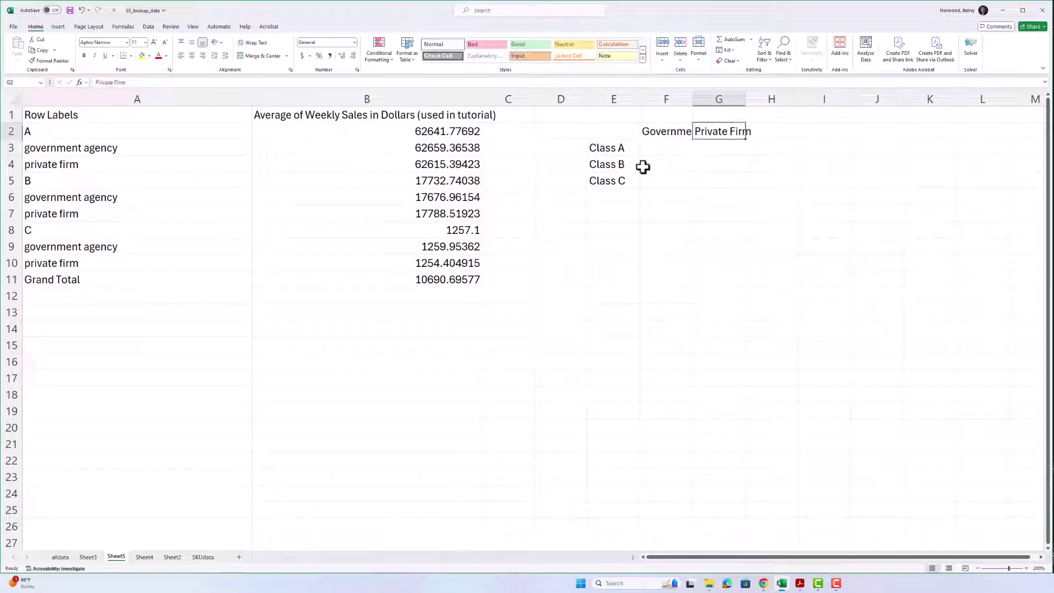
{"action": "left_click_drag", "start_coordinate": [674, 92], "coordinate": [766, 97]}
Link F3 and G3 to Class A's pivot averages (62659.36538 and 62615.39423)
{"action": "left_click", "coordinate": [743, 144]}
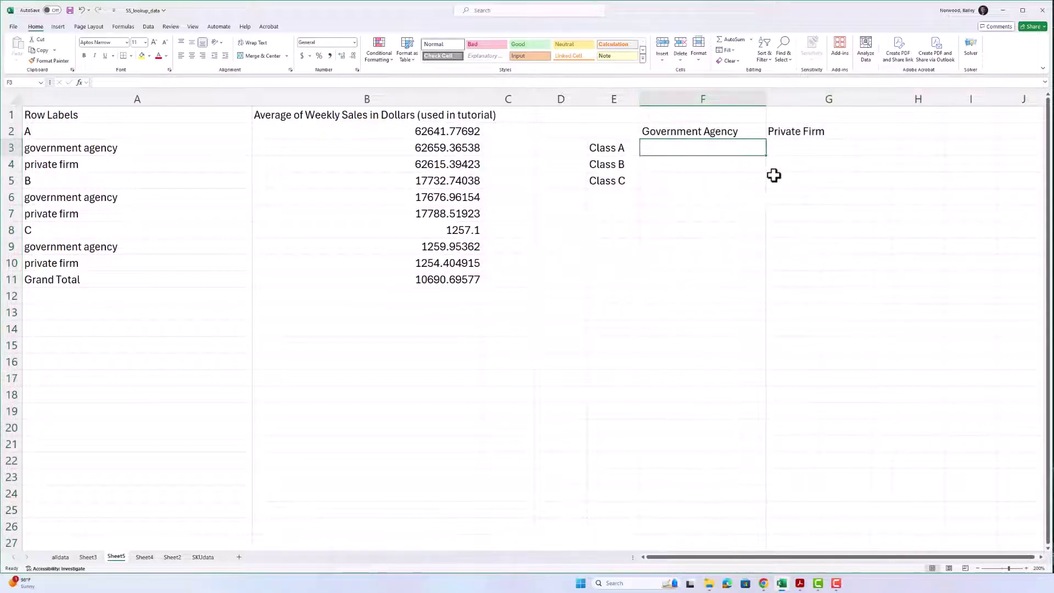
{"action": "type", "text": "="}
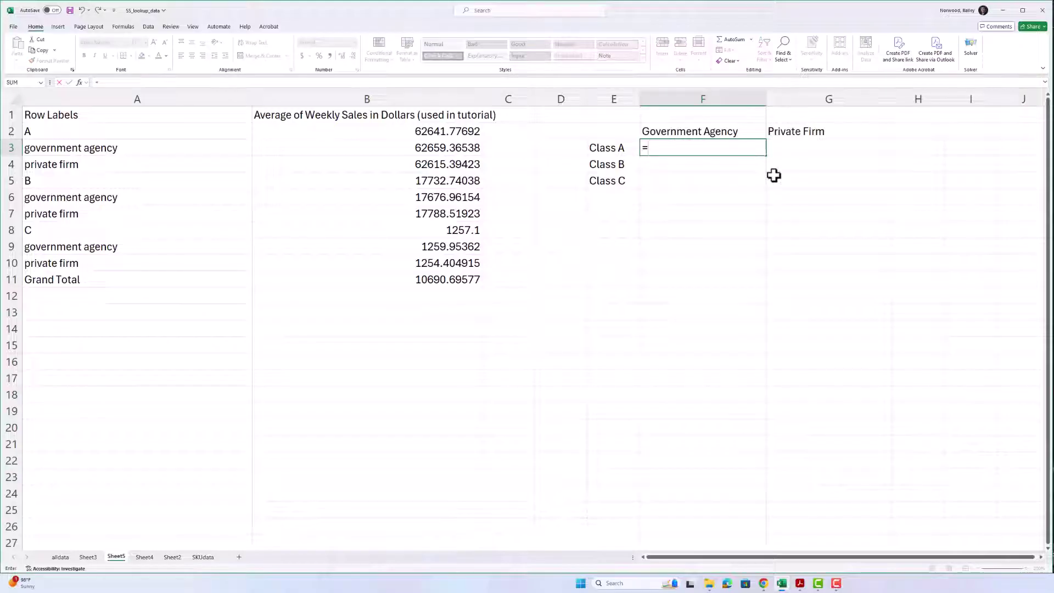
{"action": "key", "text": "Left"}
{"action": "key", "text": "Left"}
{"action": "key", "text": "Left"}
{"action": "key", "text": "Left"}
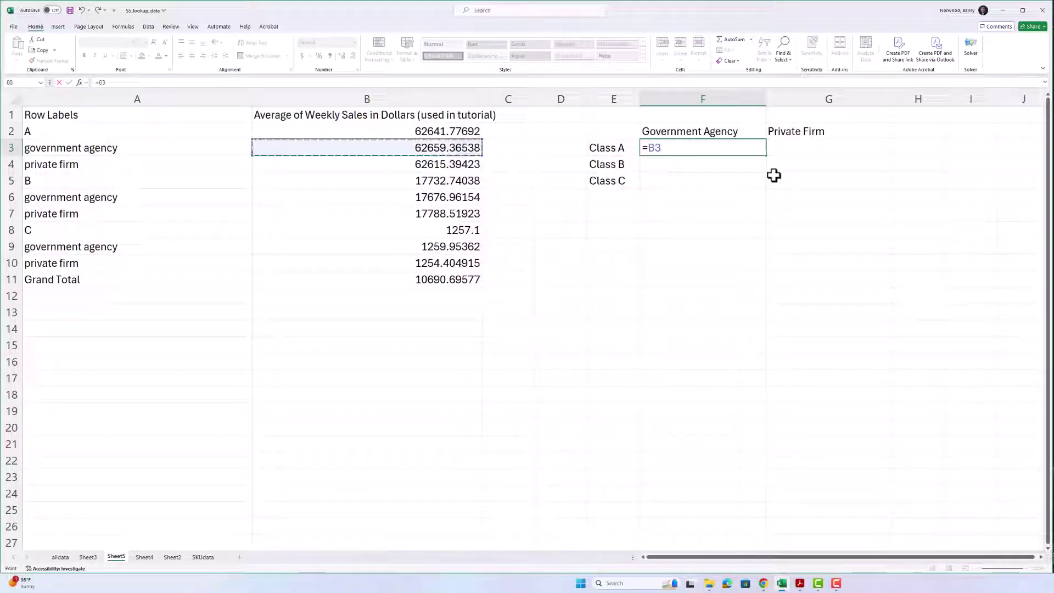
{"action": "key", "text": "Return"}
{"action": "key", "text": "Up"}
{"action": "key", "text": "Right"}
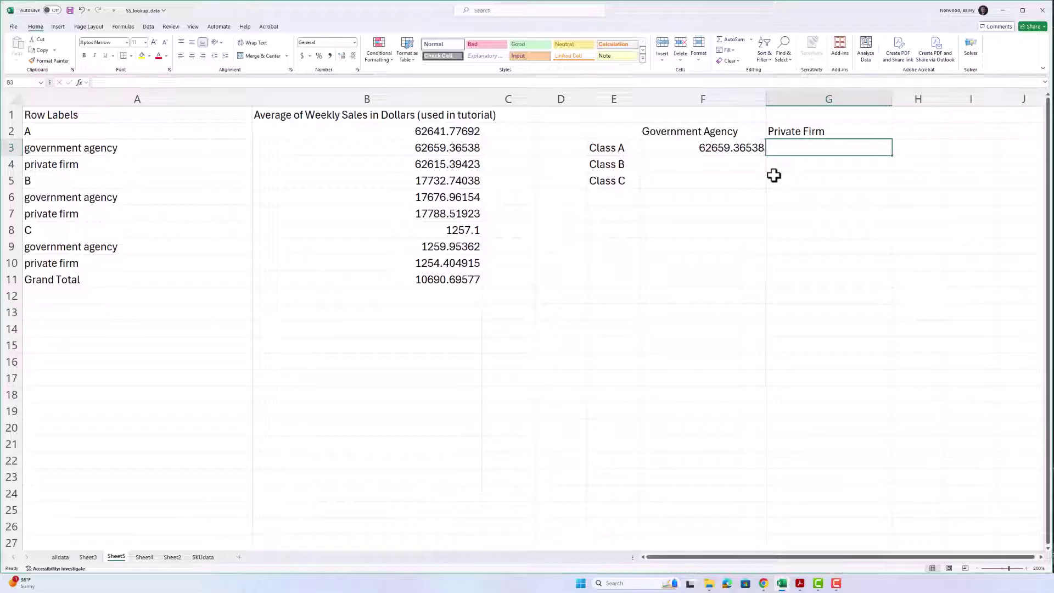
{"action": "type", "text": "="}
{"action": "key", "text": "Left"}
{"action": "key", "text": "Left"}
{"action": "key", "text": "Left"}
{"action": "key", "text": "Left"}
{"action": "key", "text": "Left"}
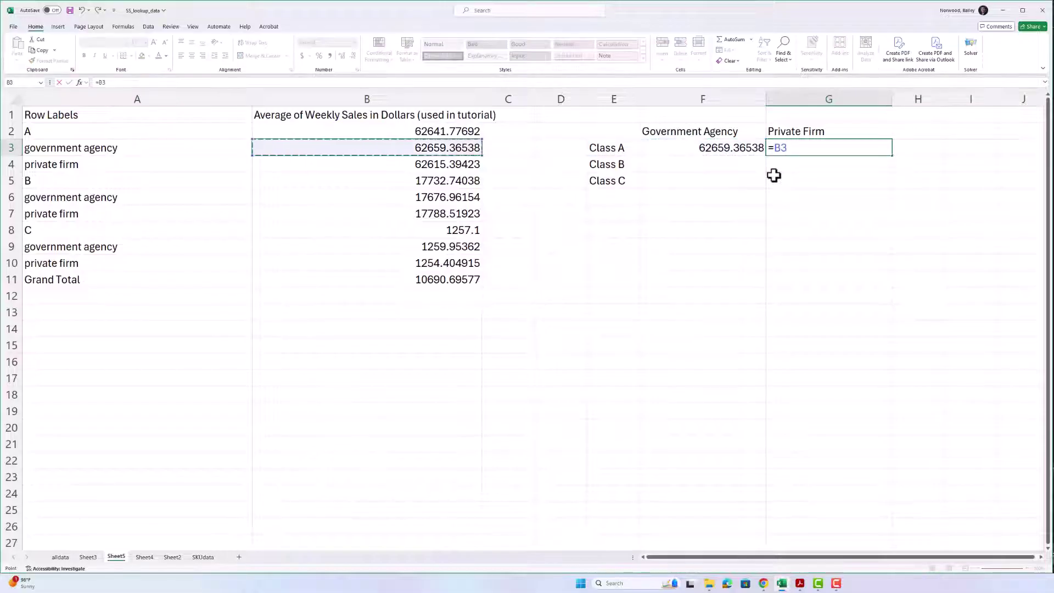
{"action": "key", "text": "Down"}
{"action": "key", "text": "Return"}
Link F4 and G4 to Class B's pivot averages (17676.96154 and 17788.51923)
{"action": "key", "text": "Left"}
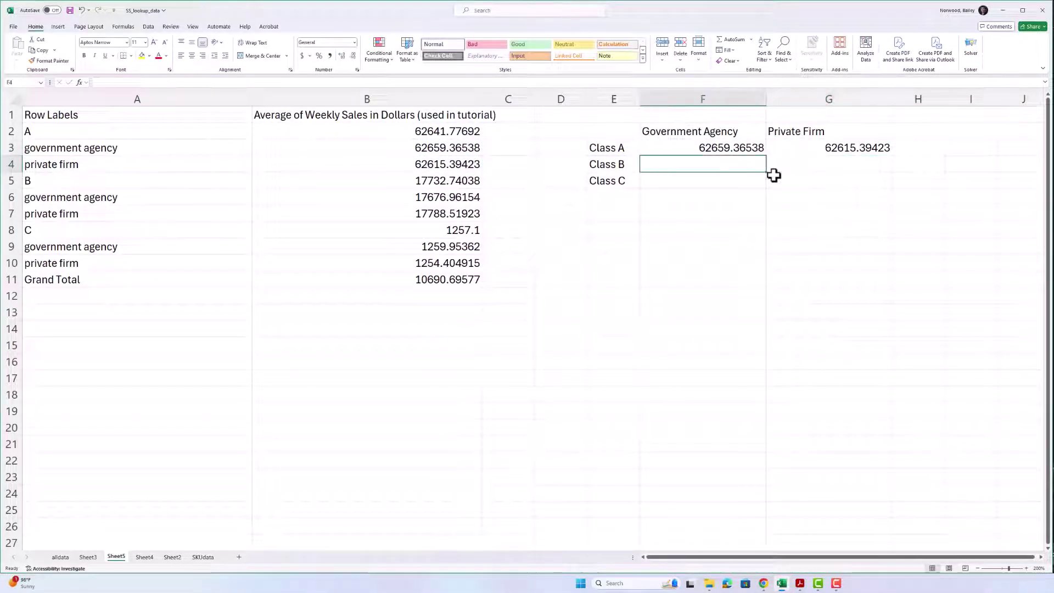
{"action": "type", "text": "="}
{"action": "key", "text": "Left"}
{"action": "key", "text": "Left"}
{"action": "key", "text": "Left"}
{"action": "key", "text": "Left"}
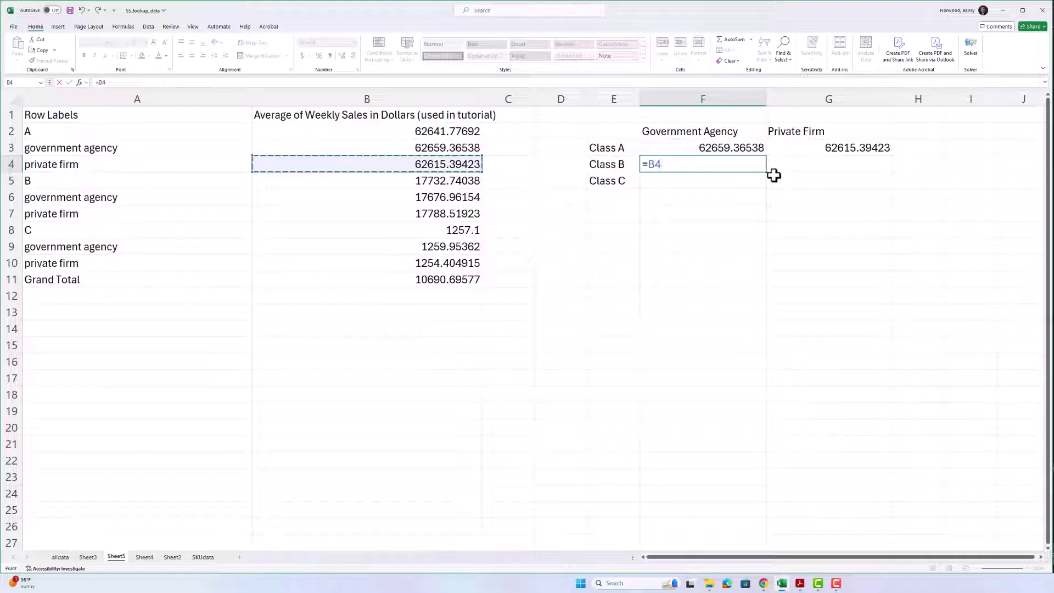
{"action": "key", "text": "Down"}
{"action": "key", "text": "Down"}
{"action": "key", "text": "Return"}
{"action": "key", "text": "Up"}
{"action": "key", "text": "Right"}
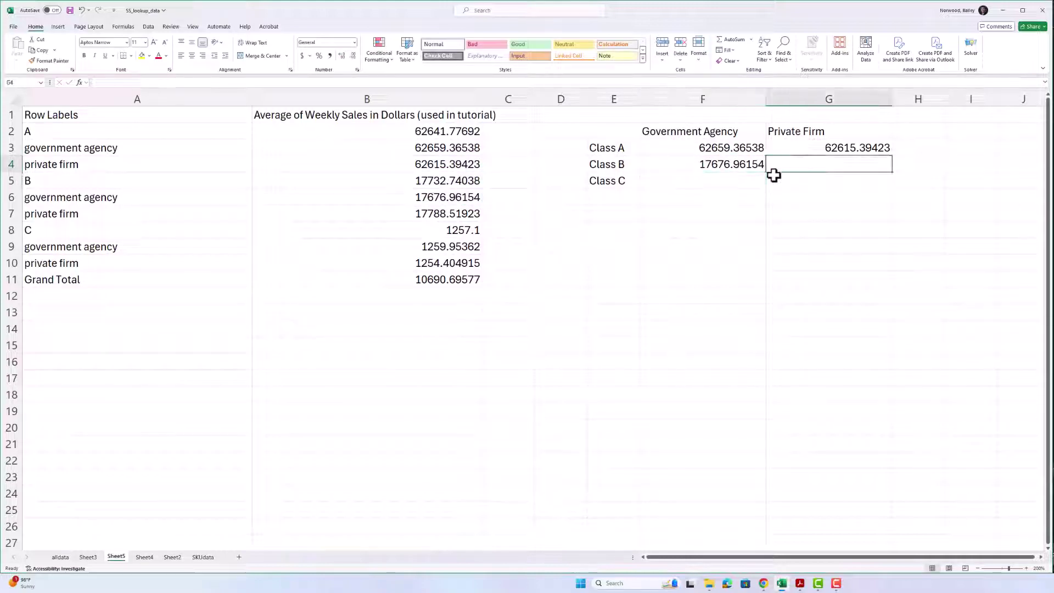
{"action": "type", "text": "="}
{"action": "key", "text": "Left"}
Link F5 and G5 to Class C's pivot averages (1259.95362 and 1254.404915) and select the values
{"action": "key", "text": "Left"}
{"action": "key", "text": "Left"}
{"action": "key", "text": "Left"}
{"action": "key", "text": "Left"}
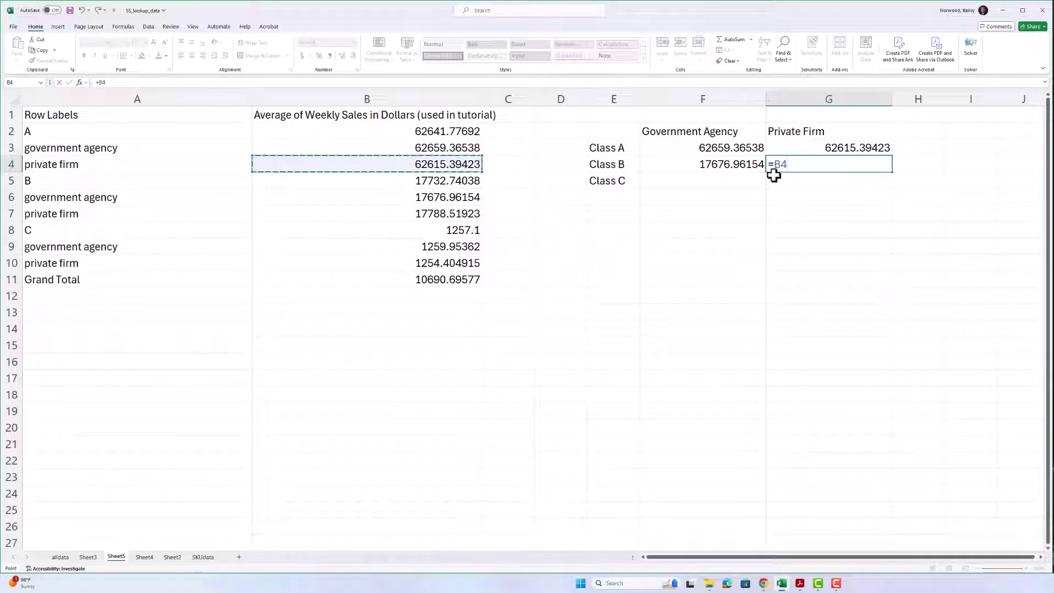
{"action": "key", "text": "Down"}
{"action": "key", "text": "Down"}
{"action": "key", "text": "Down"}
{"action": "key", "text": "Return"}
{"action": "key", "text": "Left"}
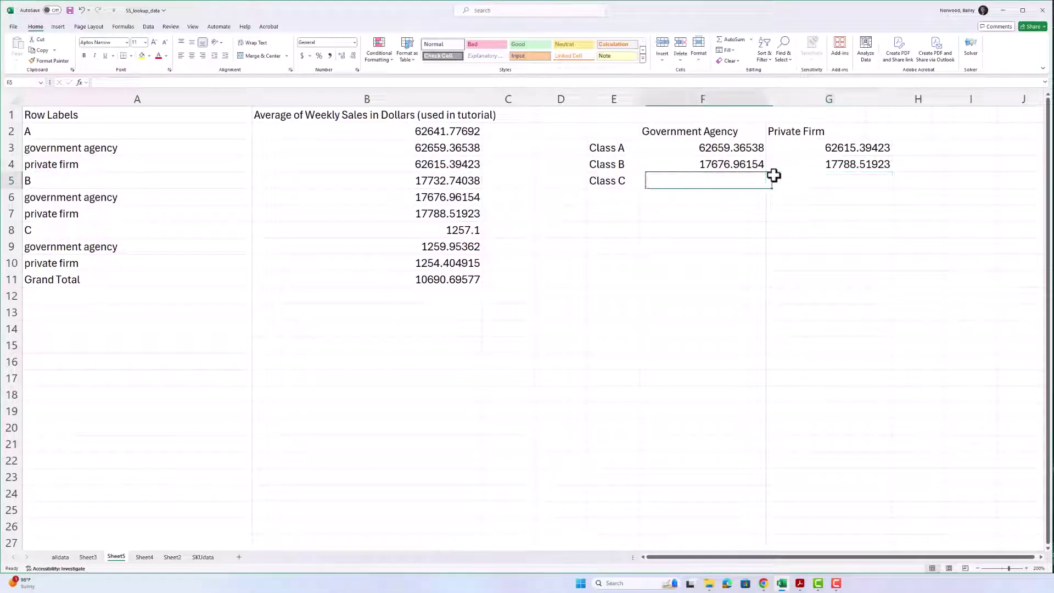
{"action": "type", "text": "="}
{"action": "key", "text": "Left"}
{"action": "key", "text": "Left"}
{"action": "key", "text": "Left"}
{"action": "key", "text": "Left"}
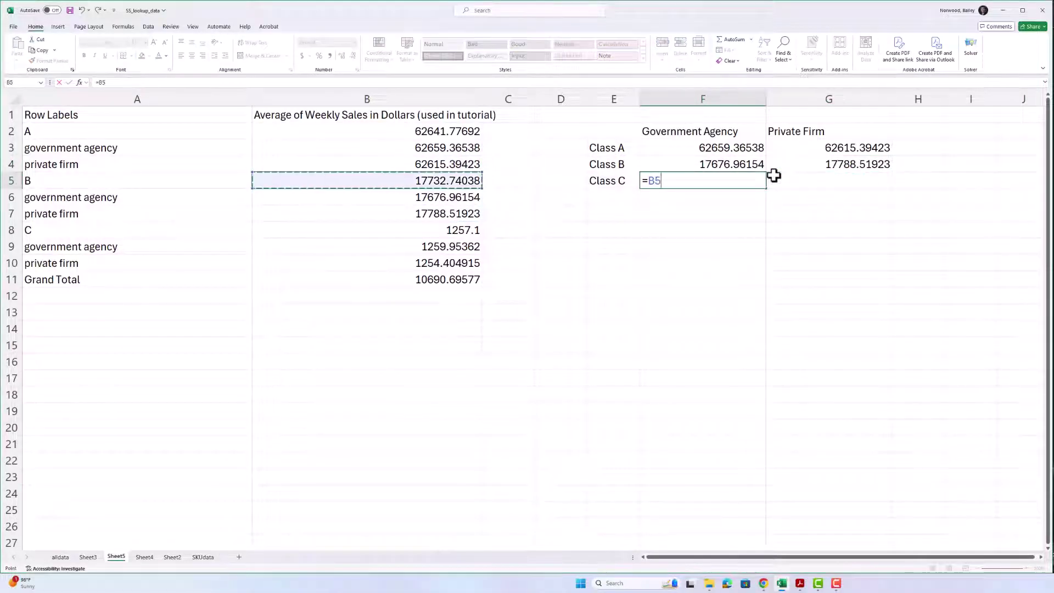
{"action": "key", "text": "Down"}
{"action": "key", "text": "Down"}
{"action": "key", "text": "Down"}
{"action": "key", "text": "Down"}
{"action": "key", "text": "Tab"}
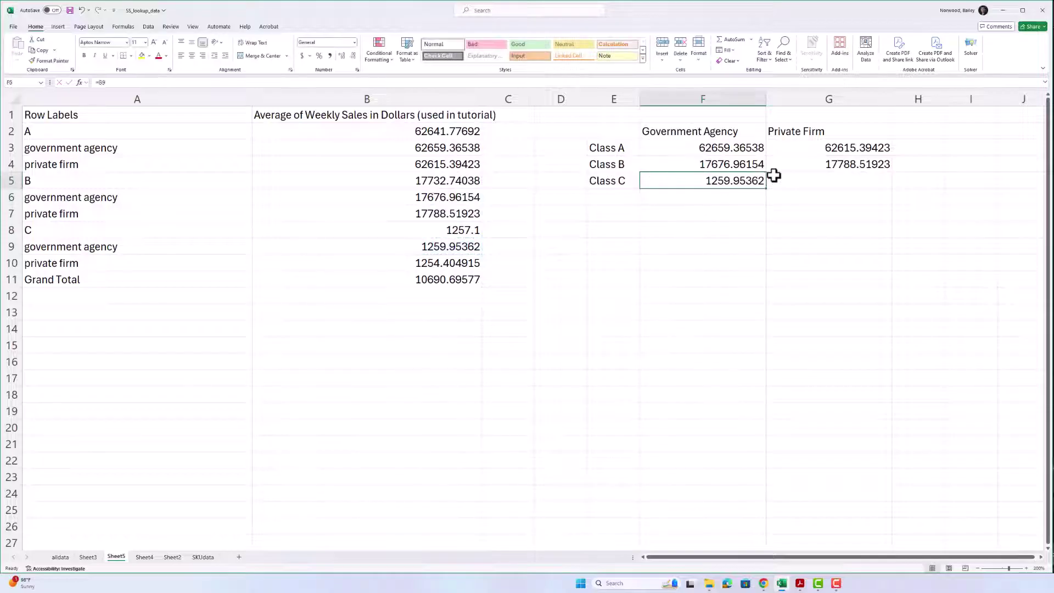
{"action": "type", "text": "="}
{"action": "key", "text": "Left"}
{"action": "key", "text": "Left"}
{"action": "key", "text": "Left"}
{"action": "key", "text": "Left"}
{"action": "key", "text": "Left"}
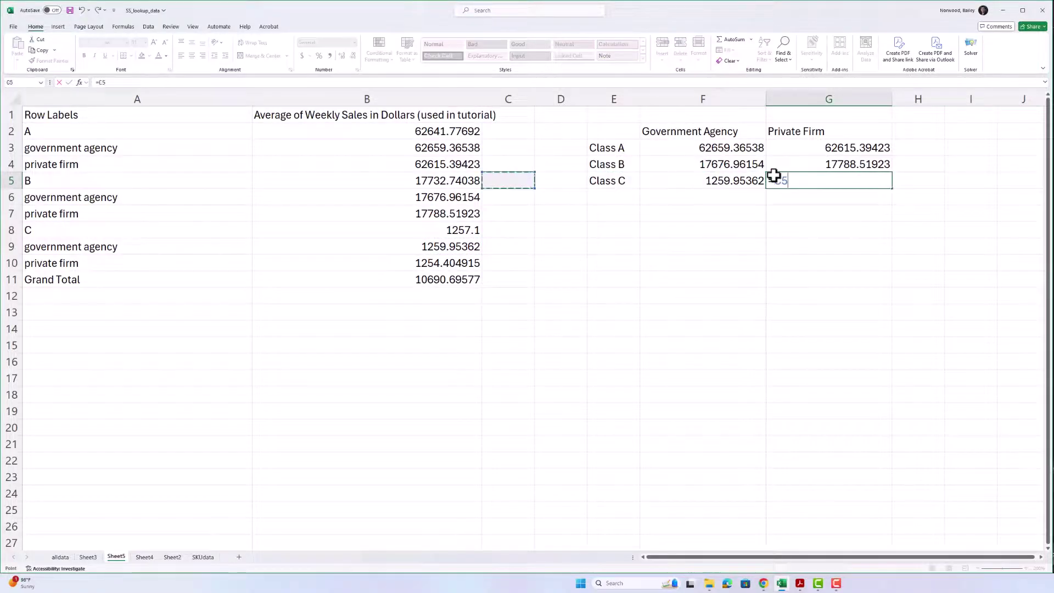
{"action": "key", "text": "Down"}
{"action": "key", "text": "Down"}
{"action": "key", "text": "Down"}
{"action": "key", "text": "Down"}
{"action": "key", "text": "Down"}
{"action": "key", "text": "Return"}
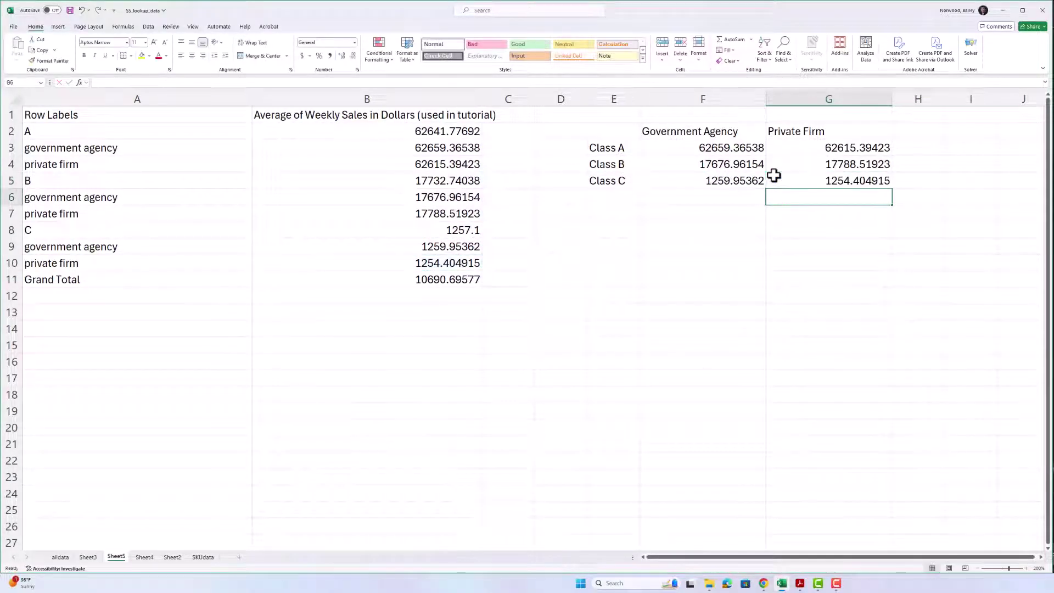
{"action": "left_click", "coordinate": [775, 174]}
{"action": "key", "text": "shift+Up"}
{"action": "key", "text": "shift+Up"}
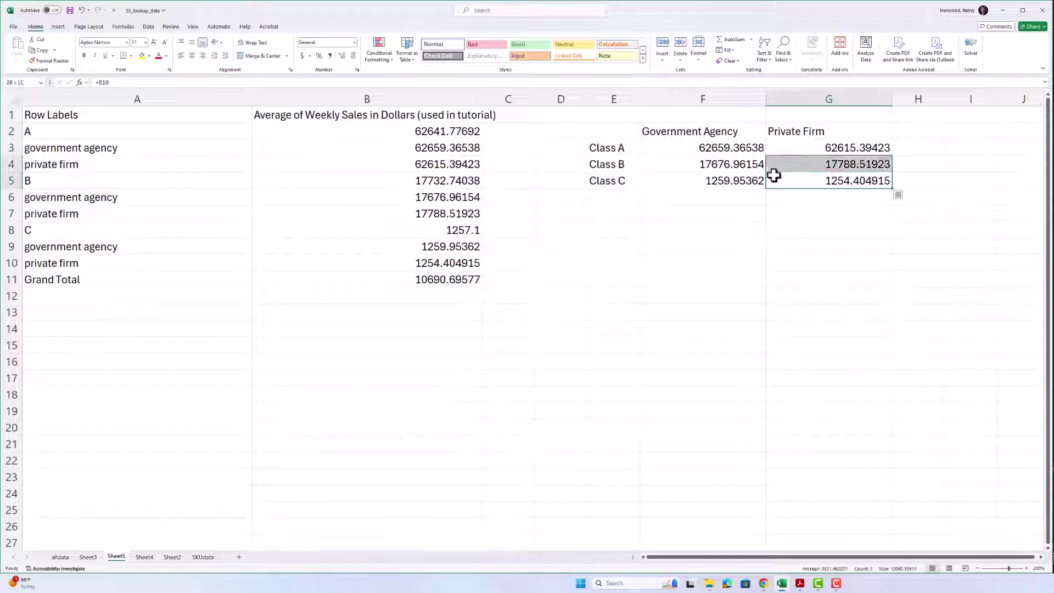
Format the six summary values F3:G5 as Accounting with no decimal places
{"action": "key", "text": "shift+Left"}
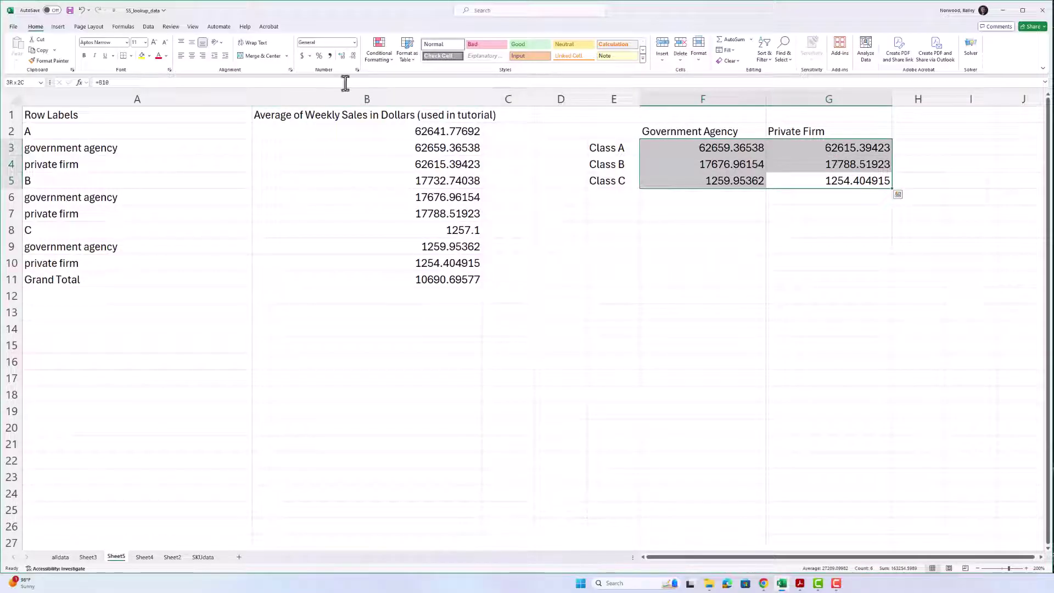
{"action": "left_click", "coordinate": [303, 56]}
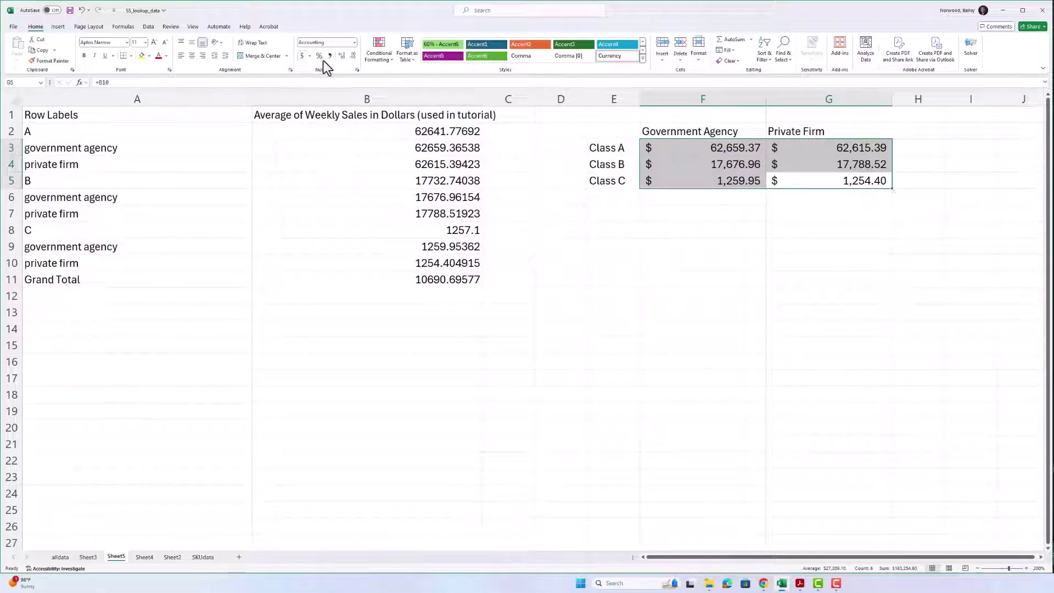
{"action": "left_click", "coordinate": [355, 58]}
{"action": "left_click", "coordinate": [355, 59]}
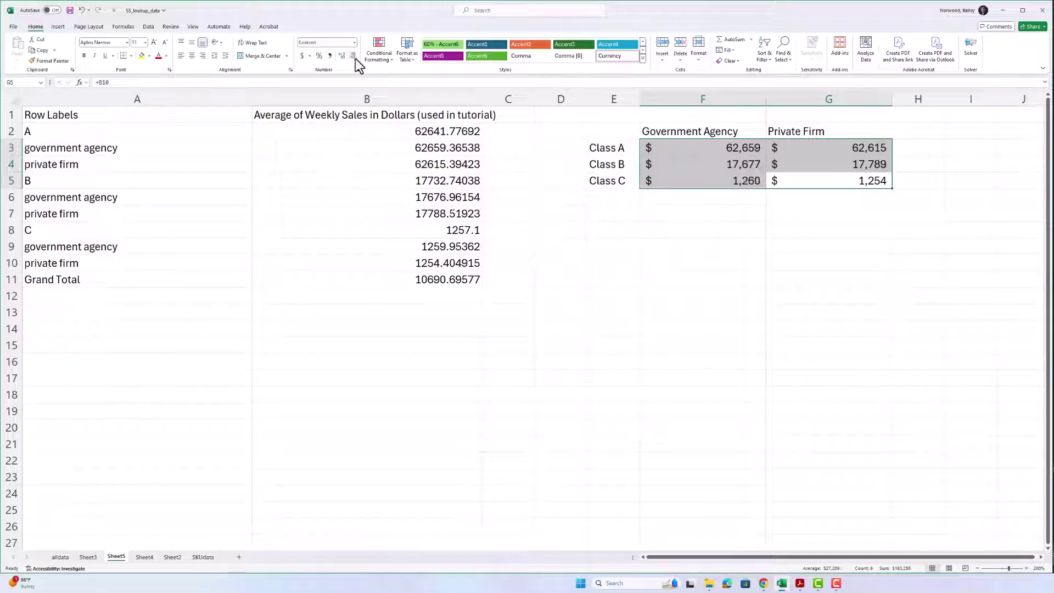
Insert a clustered column chart of E2:G5 and compare it with the reference PDF
{"action": "left_click", "coordinate": [690, 219]}
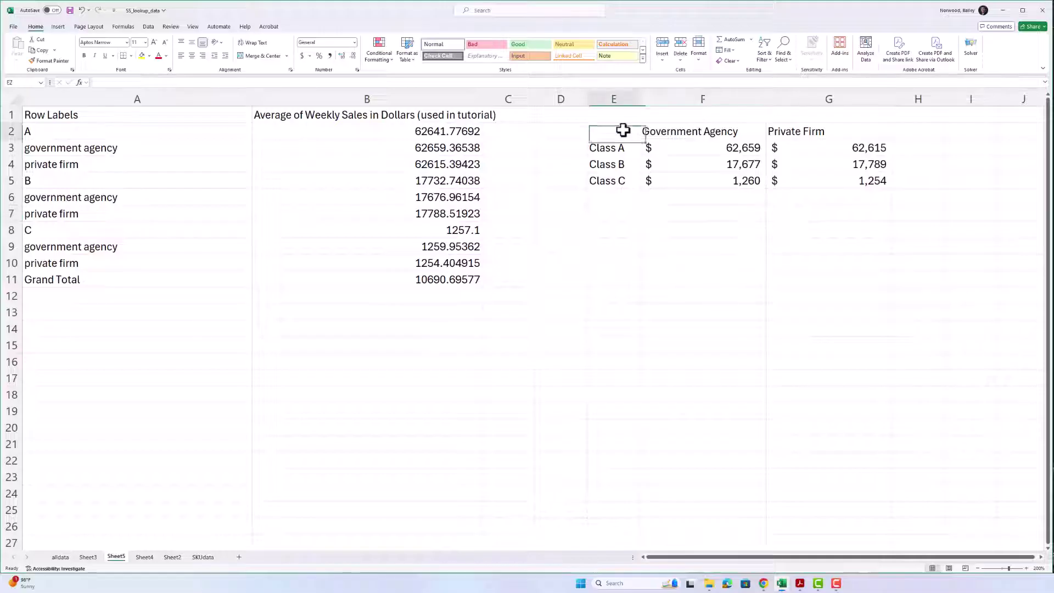
{"action": "left_click_drag", "start_coordinate": [621, 130], "coordinate": [800, 187]}
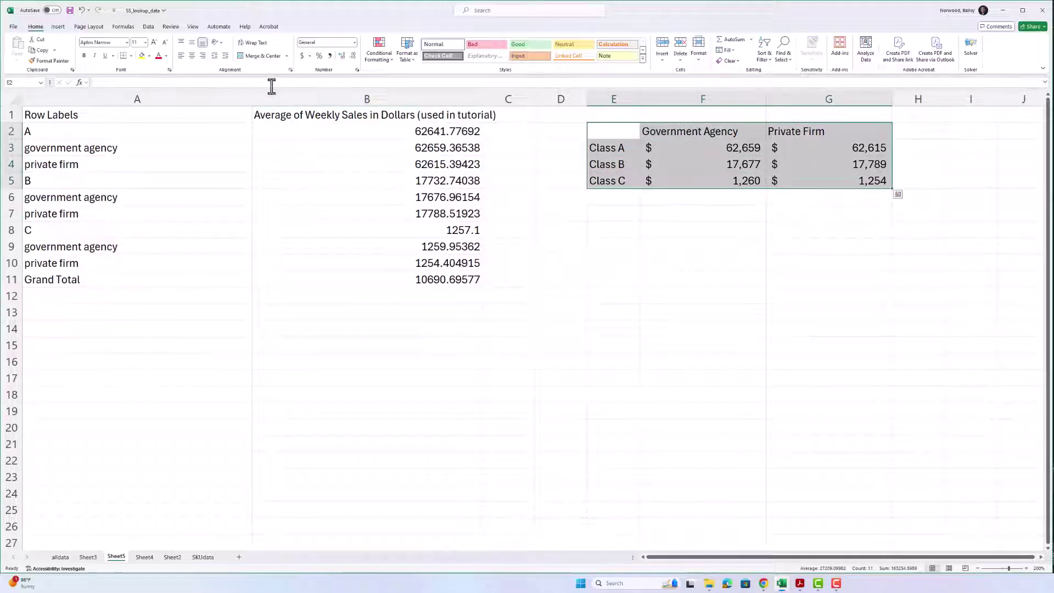
{"action": "left_click", "coordinate": [64, 27]}
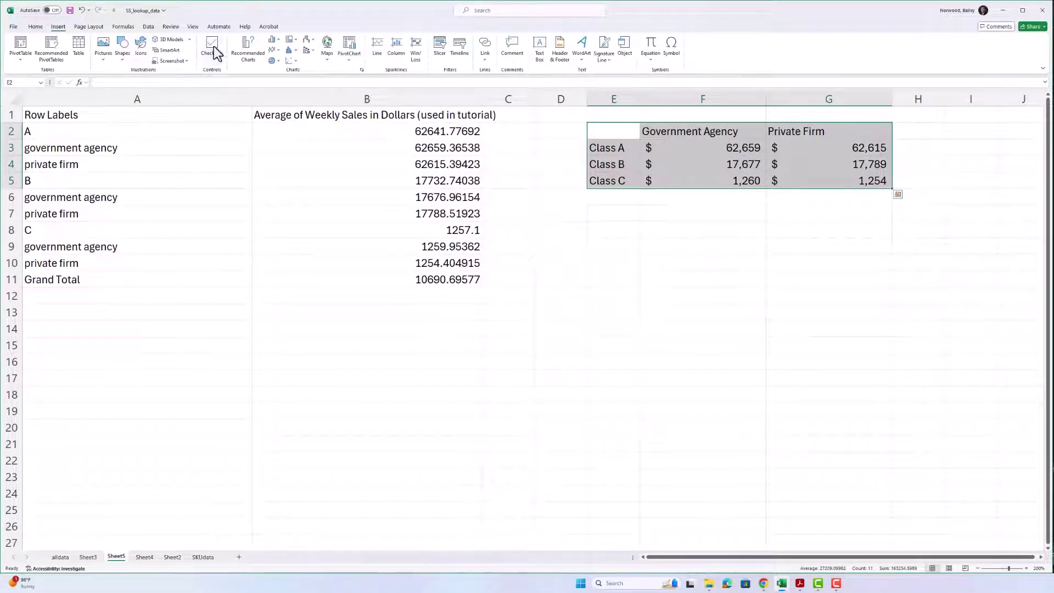
{"action": "left_click", "coordinate": [277, 40]}
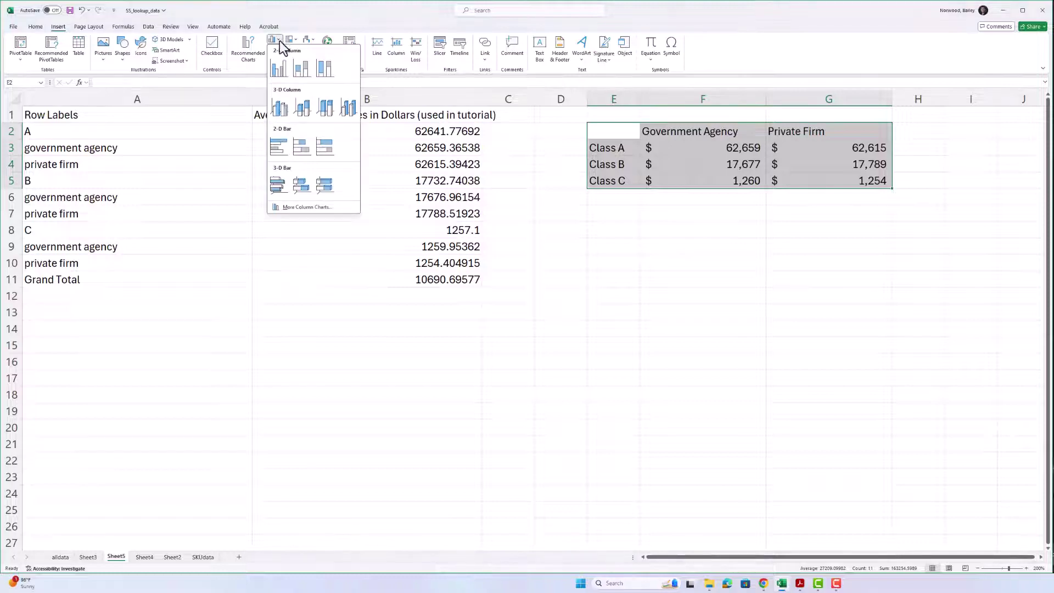
{"action": "left_click", "coordinate": [278, 69]}
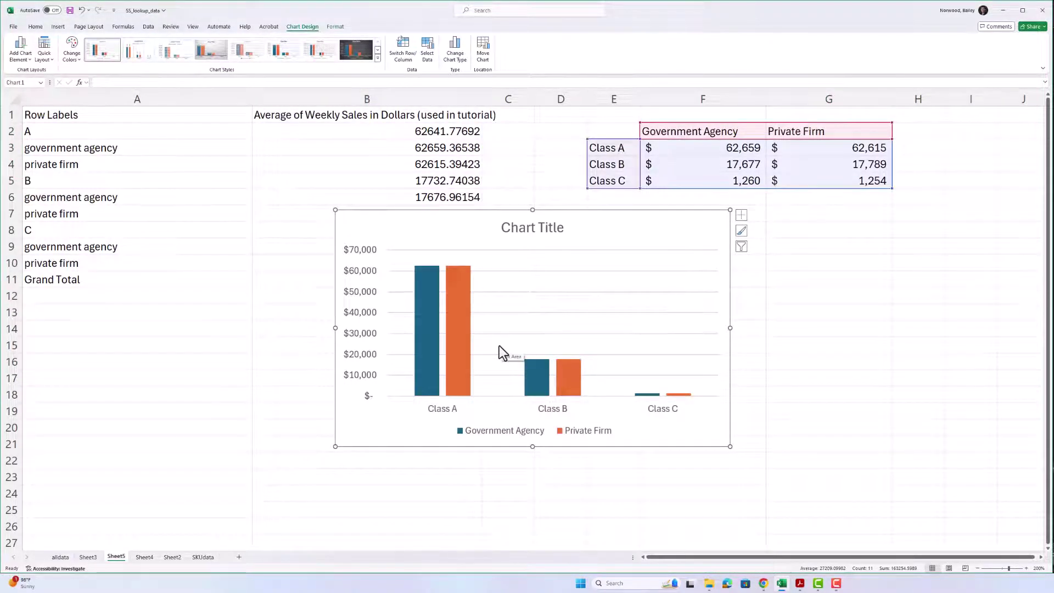
{"action": "key", "text": "alt+Tab"}
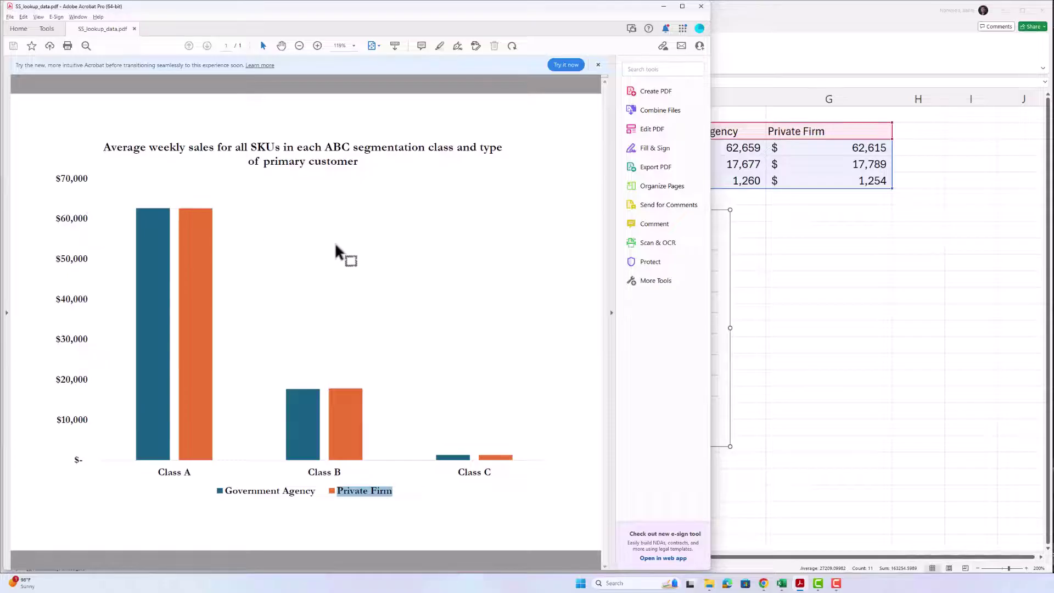
{"action": "key", "text": "alt+Tab"}
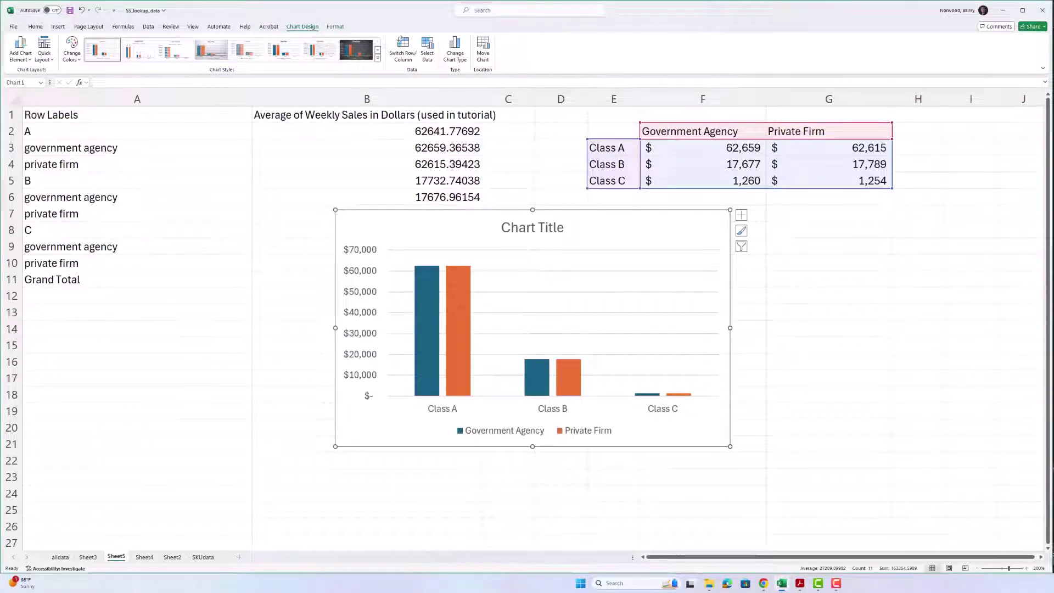
{"action": "left_click", "coordinate": [754, 262]}
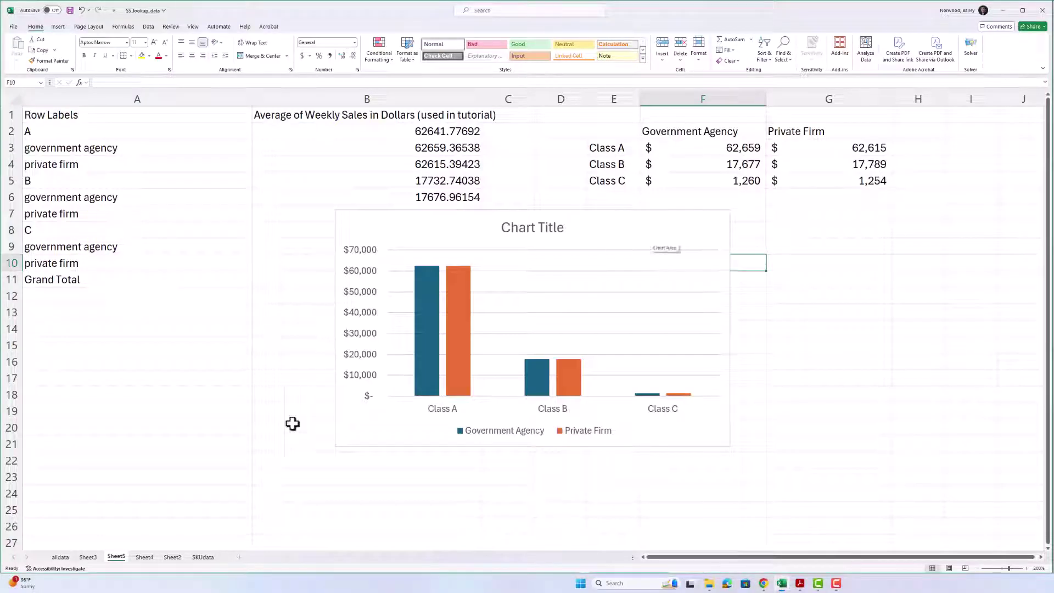
{"action": "left_click", "coordinate": [146, 558]}
{"action": "left_click", "coordinate": [172, 558]}
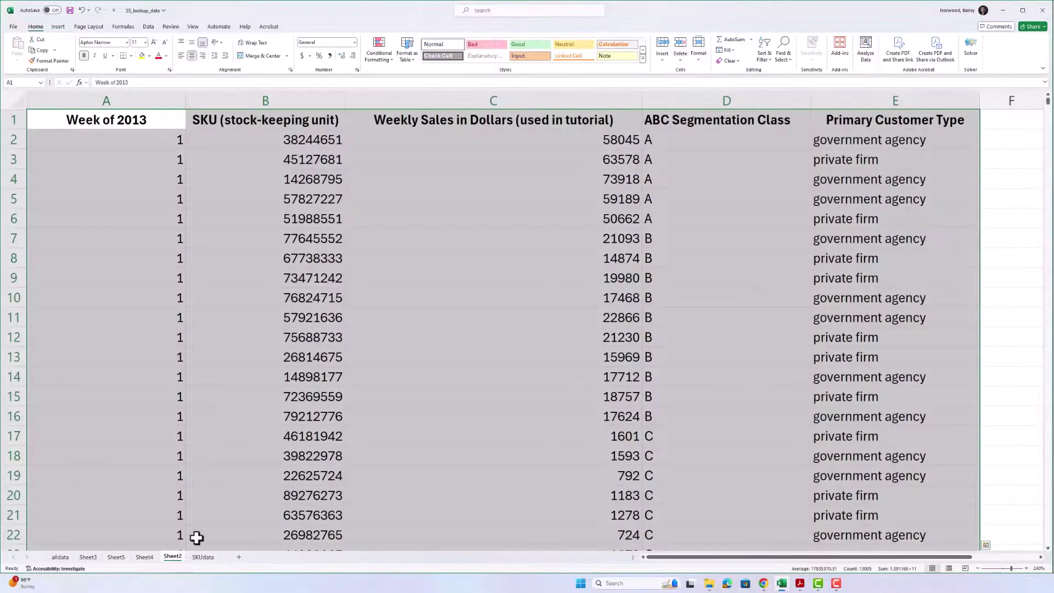
{"action": "left_click", "coordinate": [700, 140]}
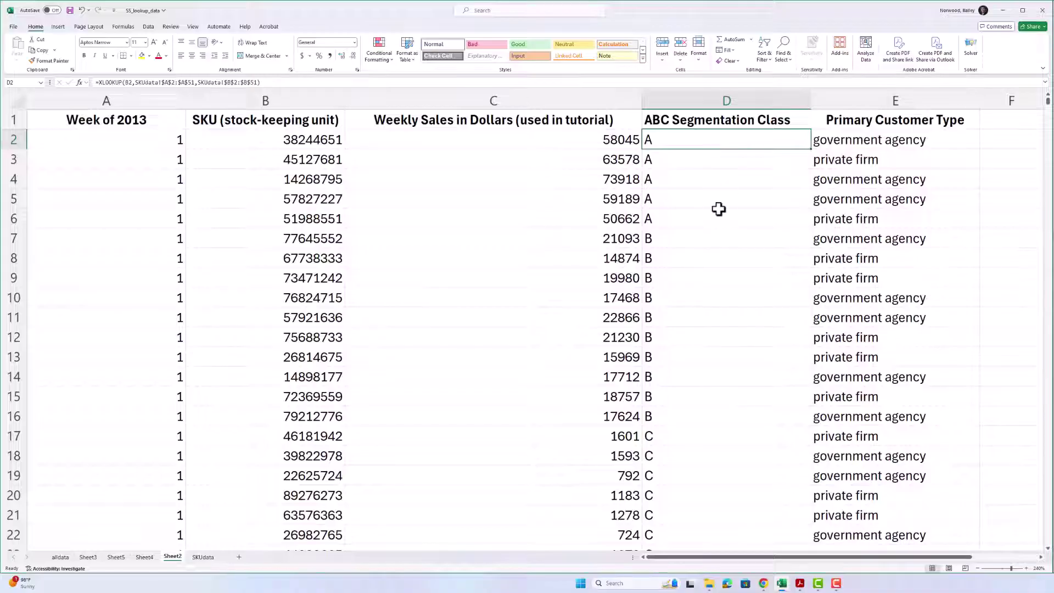
{"action": "key", "text": "Right"}
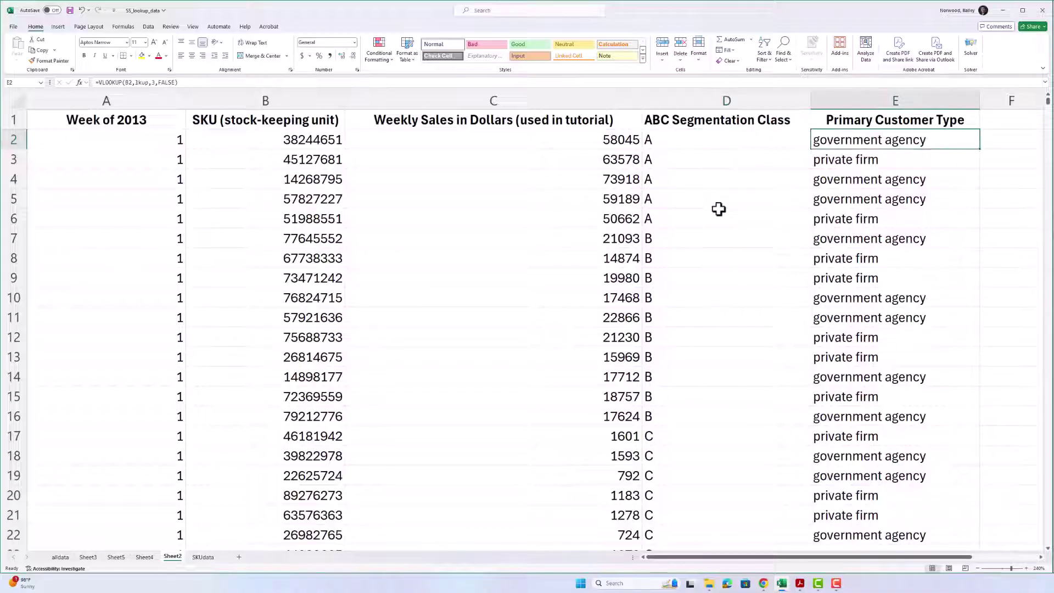
{"action": "key", "text": "Left"}
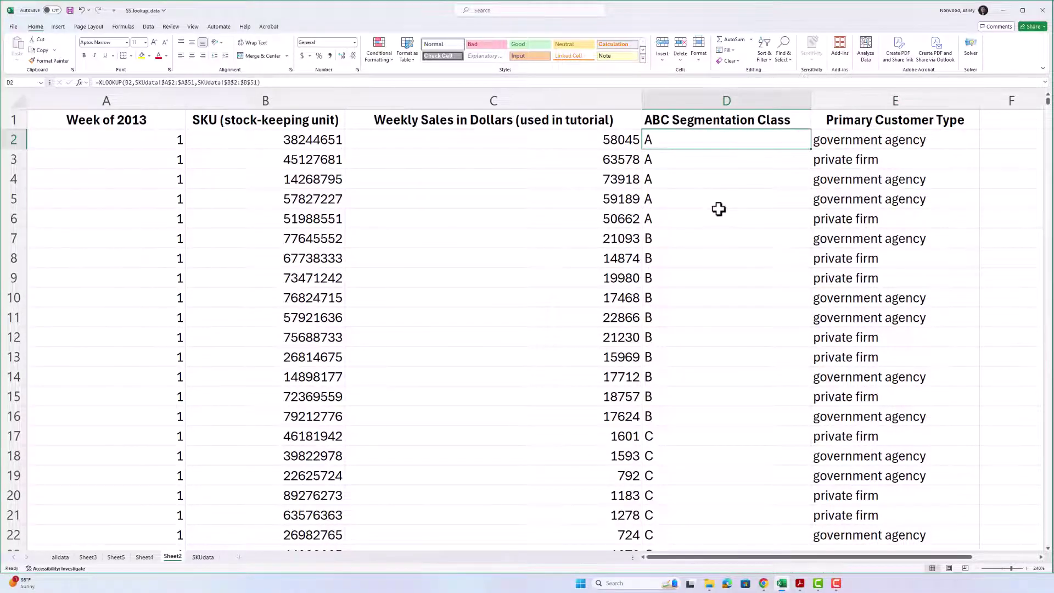
{"action": "key", "text": "ctrl+Page_Up"}
{"action": "key", "text": "ctrl+Page_Up"}
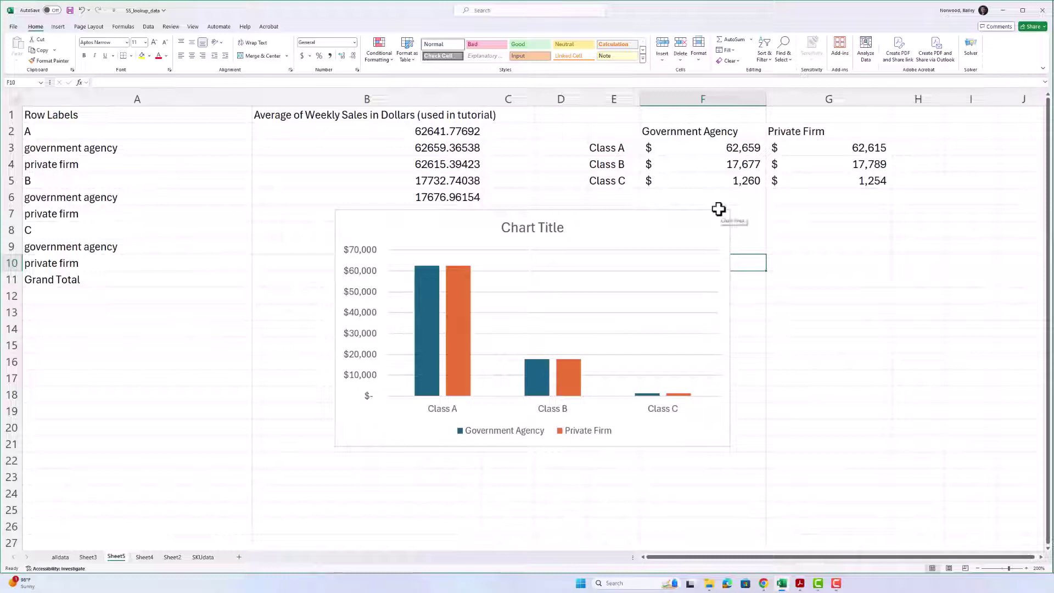
{"action": "left_click", "coordinate": [688, 234]}
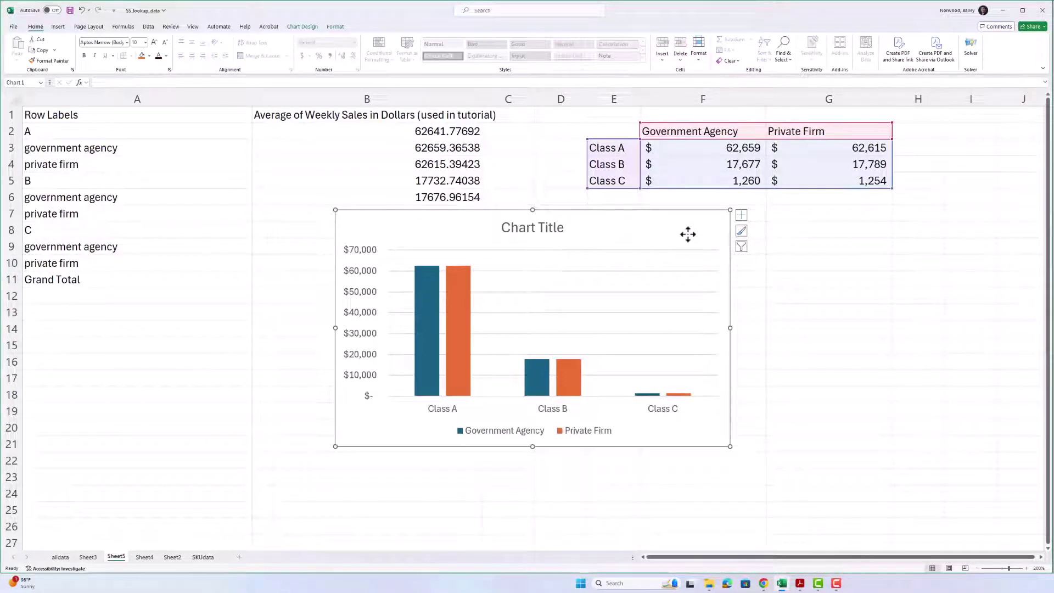
Use Move Chart to relocate the column chart onto new sheet Chart1
{"action": "right_click", "coordinate": [689, 234]}
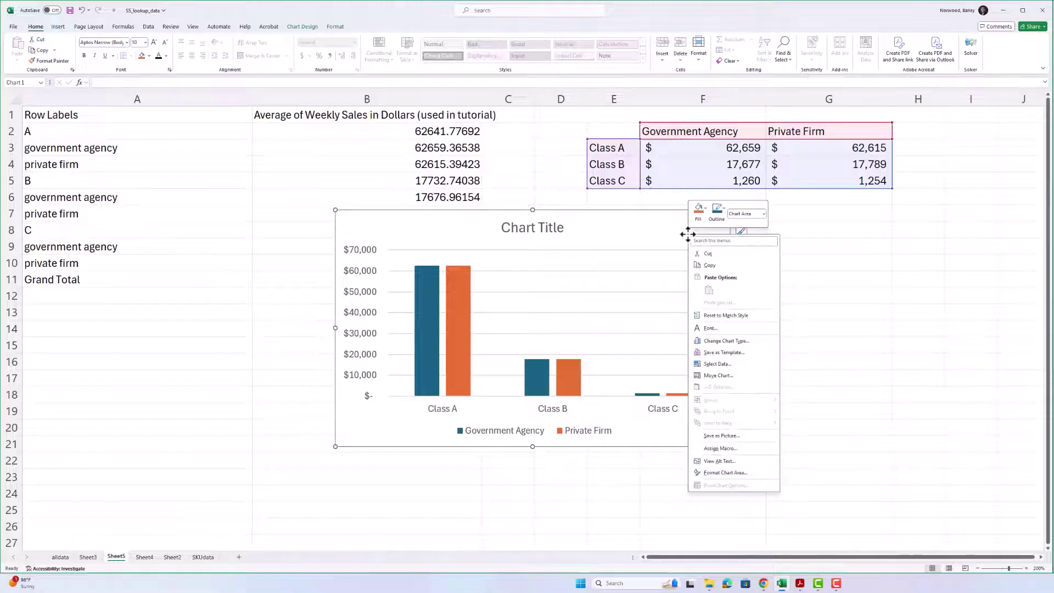
{"action": "left_click", "coordinate": [729, 374]}
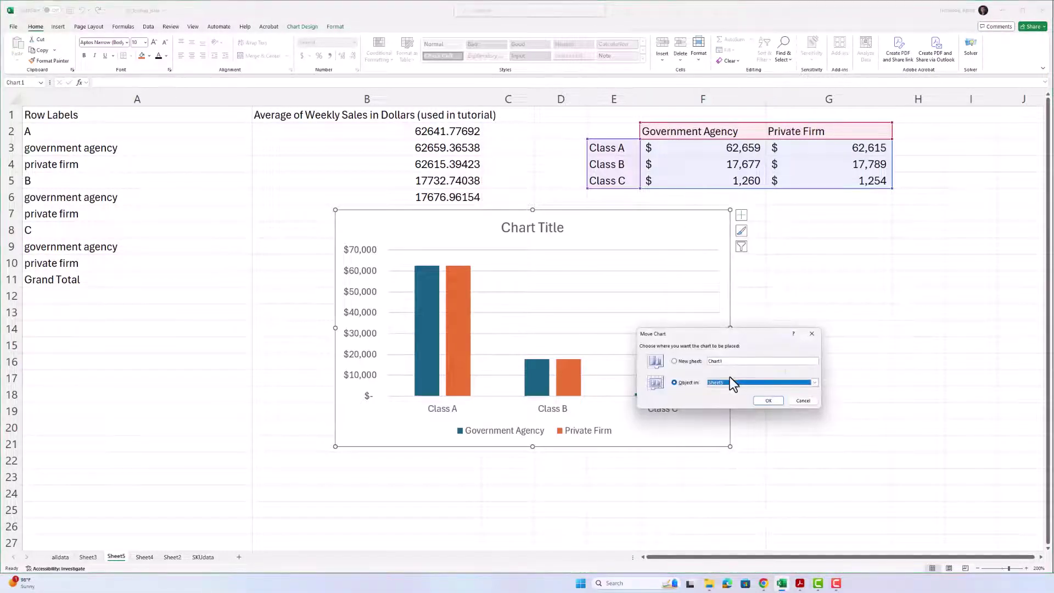
{"action": "left_click", "coordinate": [695, 361]}
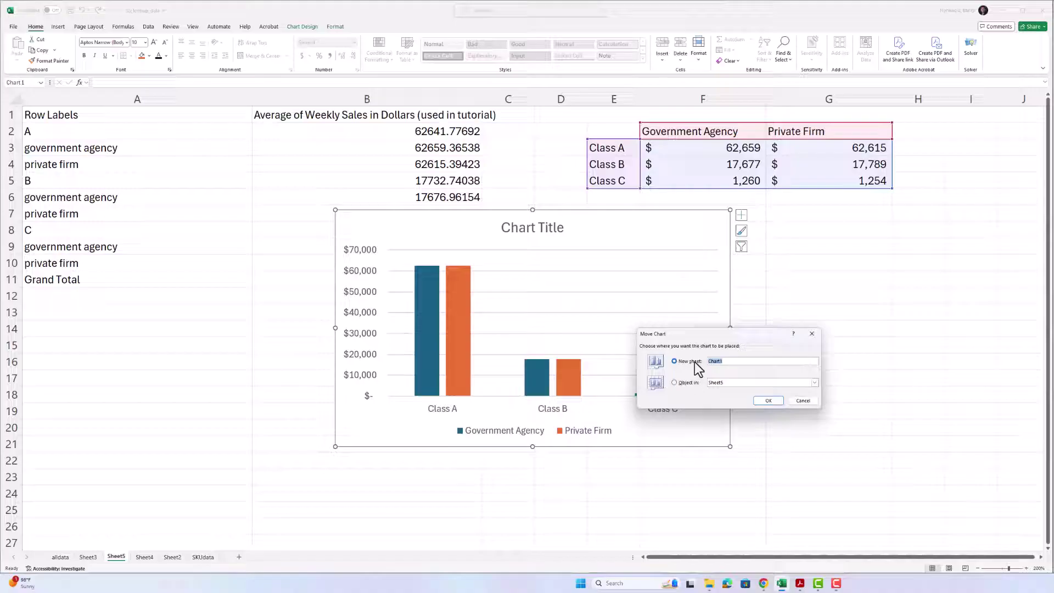
{"action": "left_click", "coordinate": [777, 403]}
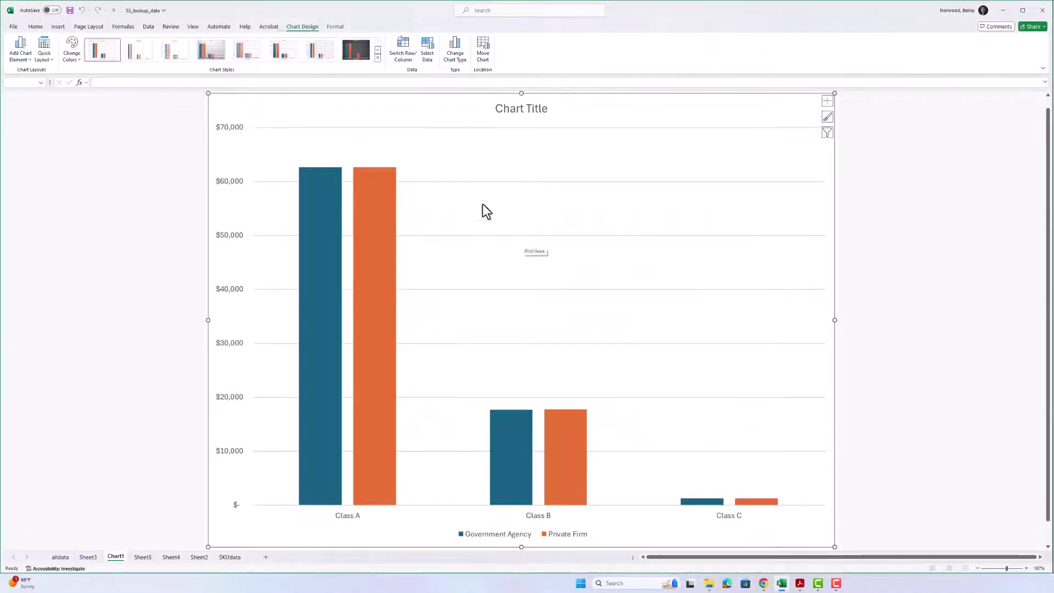
{"action": "left_click", "coordinate": [11, 28]}
{"action": "left_click", "coordinate": [8, 28]}
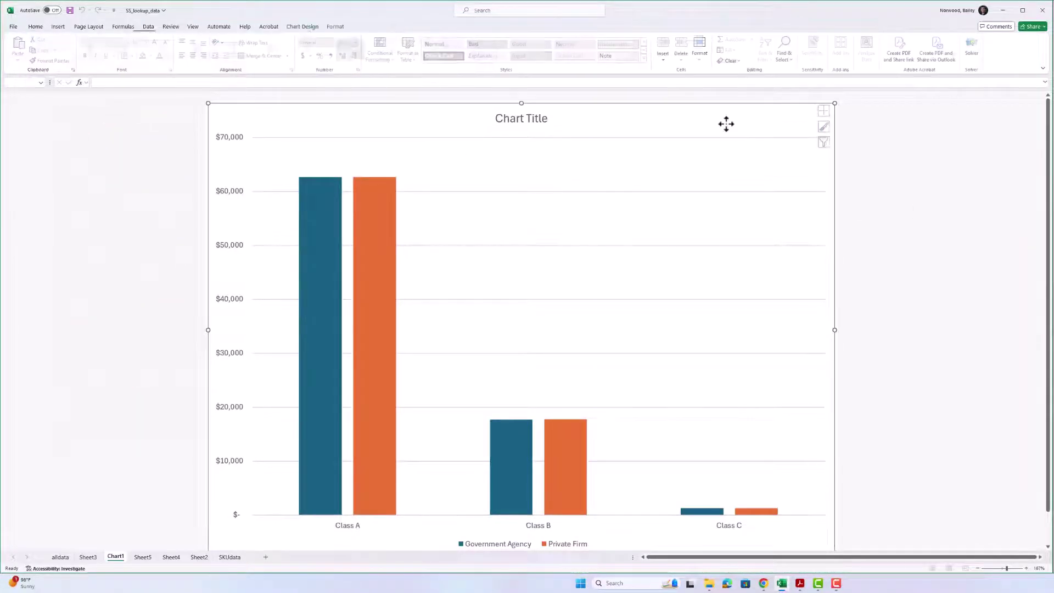
Set all chart text to Garamond, bold, 14 pt, and compare with the reference chart
{"action": "left_click", "coordinate": [39, 29]}
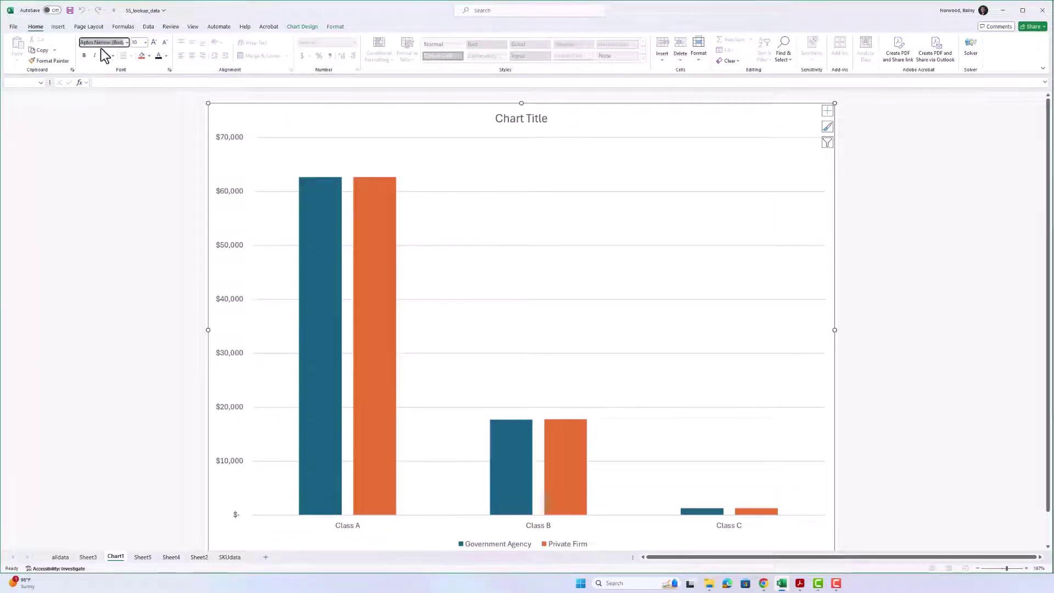
{"action": "key", "text": "Return"}
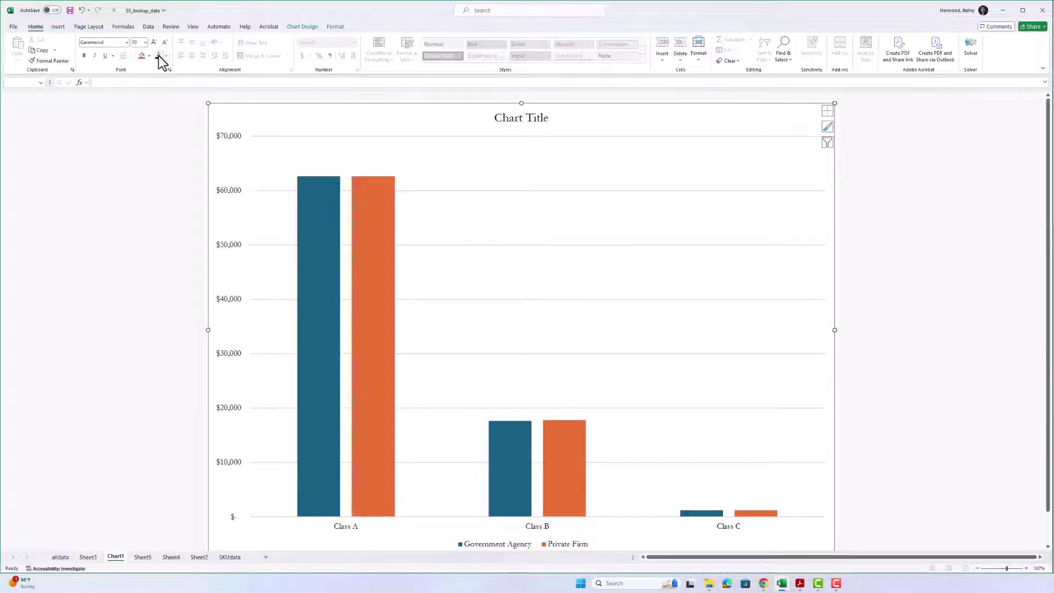
{"action": "left_click", "coordinate": [84, 56]}
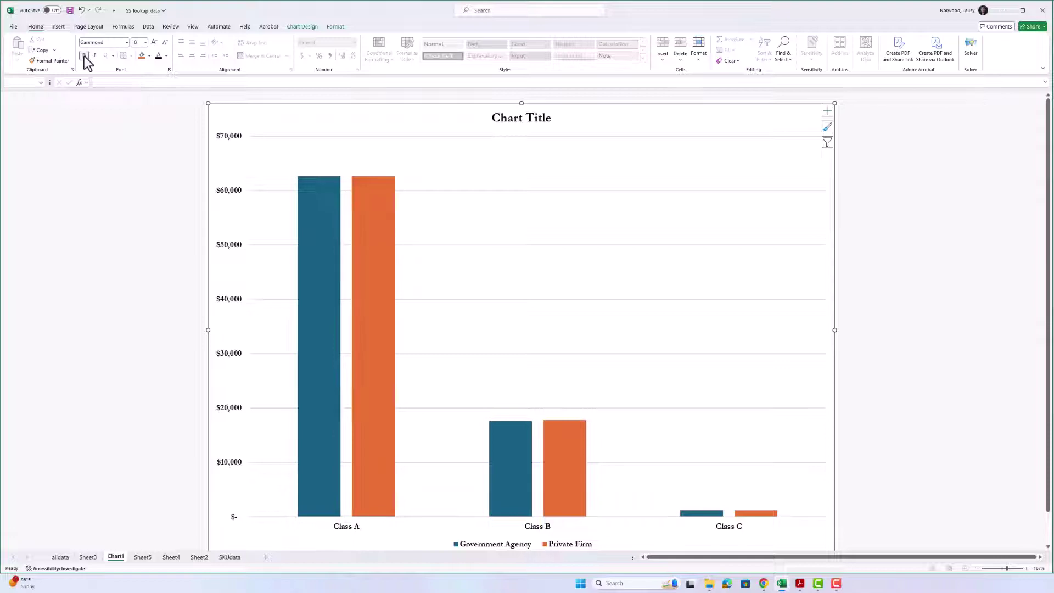
{"action": "left_click", "coordinate": [137, 44]}
{"action": "type", "text": "14"}
{"action": "key", "text": "Return"}
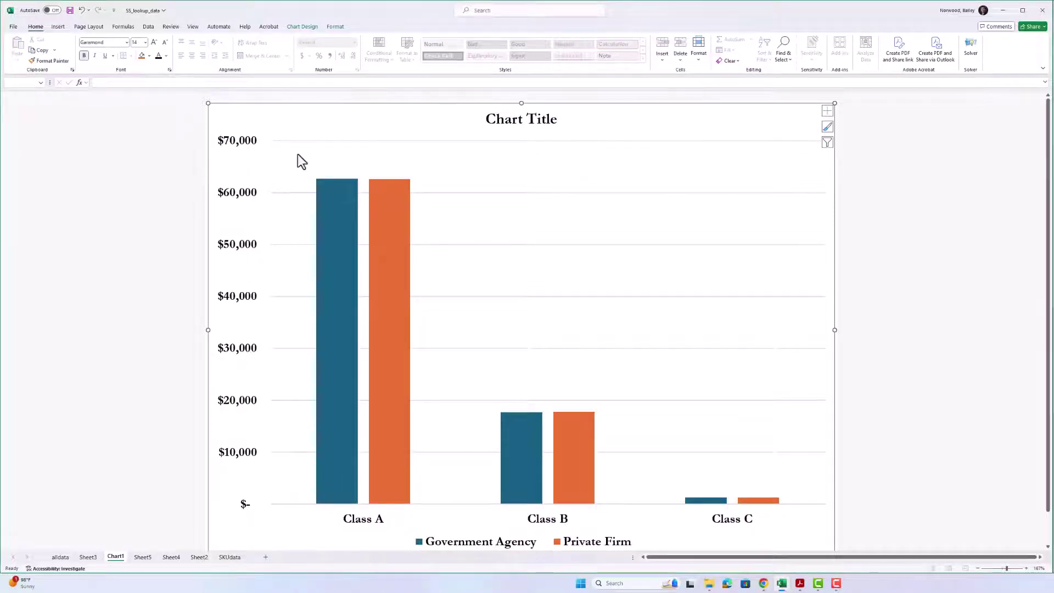
{"action": "key", "text": "alt+Tab"}
{"action": "key", "text": "alt+Tab"}
{"action": "key", "text": "alt+Tab"}
{"action": "key", "text": "alt+Tab"}
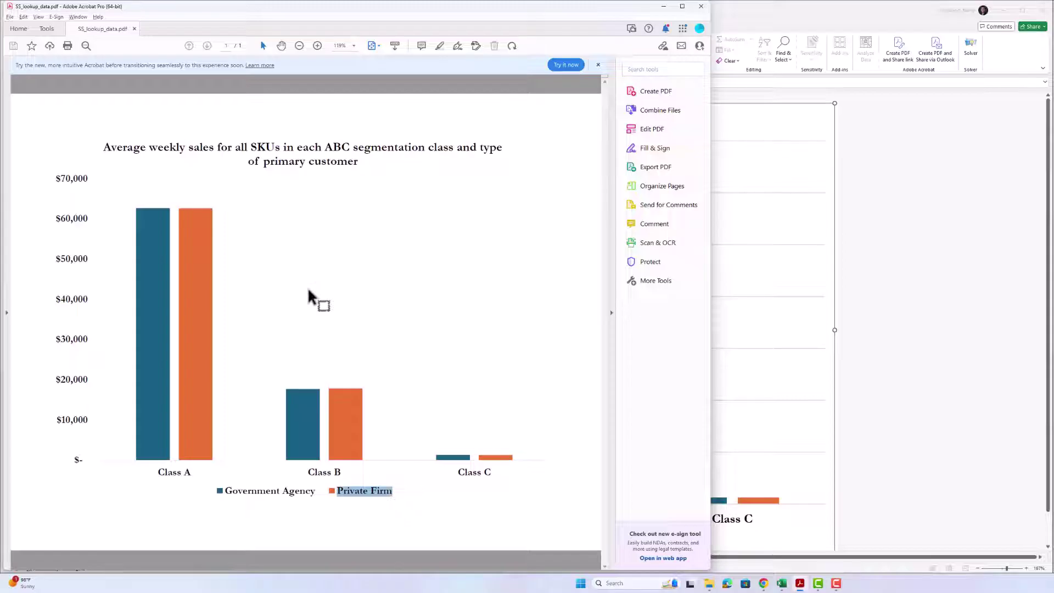
{"action": "key", "text": "alt+Tab"}
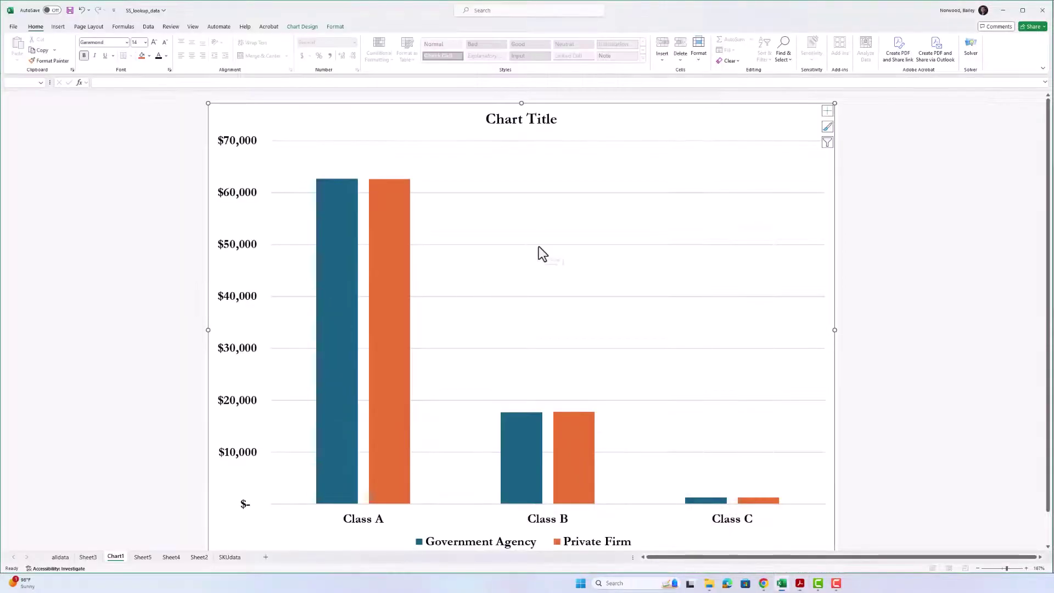
{"action": "left_click", "coordinate": [539, 245]}
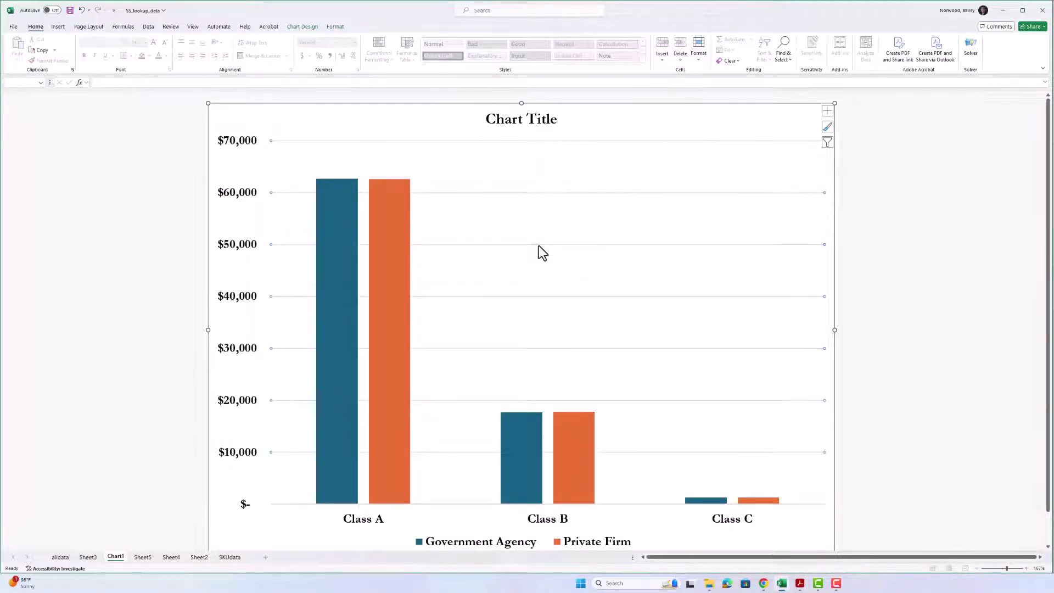
Set the horizontal gridlines' line to No line in Format Gridlines
{"action": "right_click", "coordinate": [539, 246]}
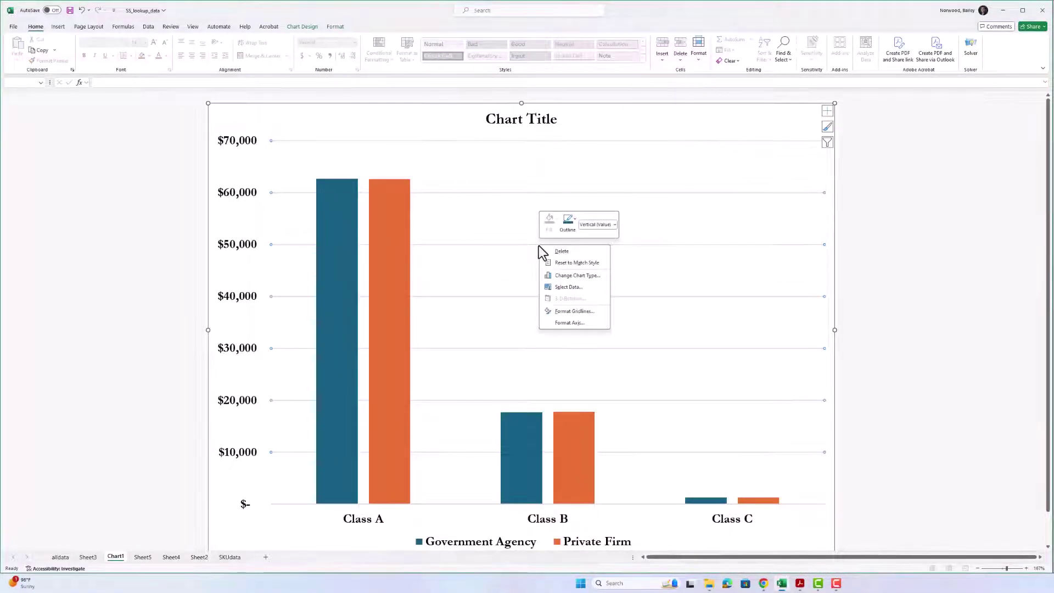
{"action": "left_click", "coordinate": [575, 311]}
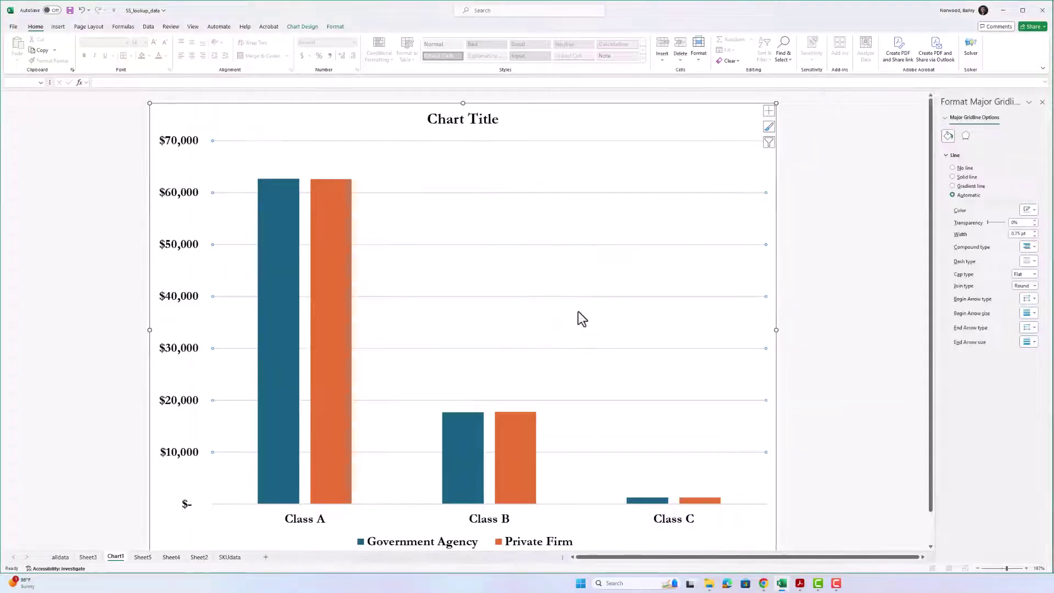
{"action": "left_click", "coordinate": [965, 168]}
{"action": "left_click", "coordinate": [655, 225]}
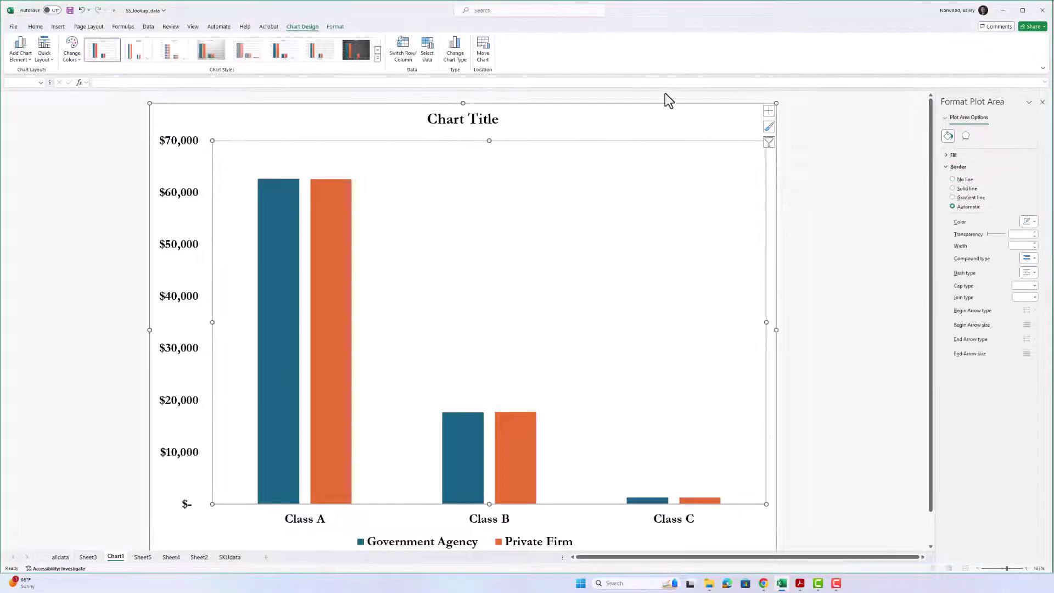
Set the chart area border to No line and compare with the reference PDF chart
{"action": "left_click", "coordinate": [657, 120]}
{"action": "left_click", "coordinate": [873, 184]}
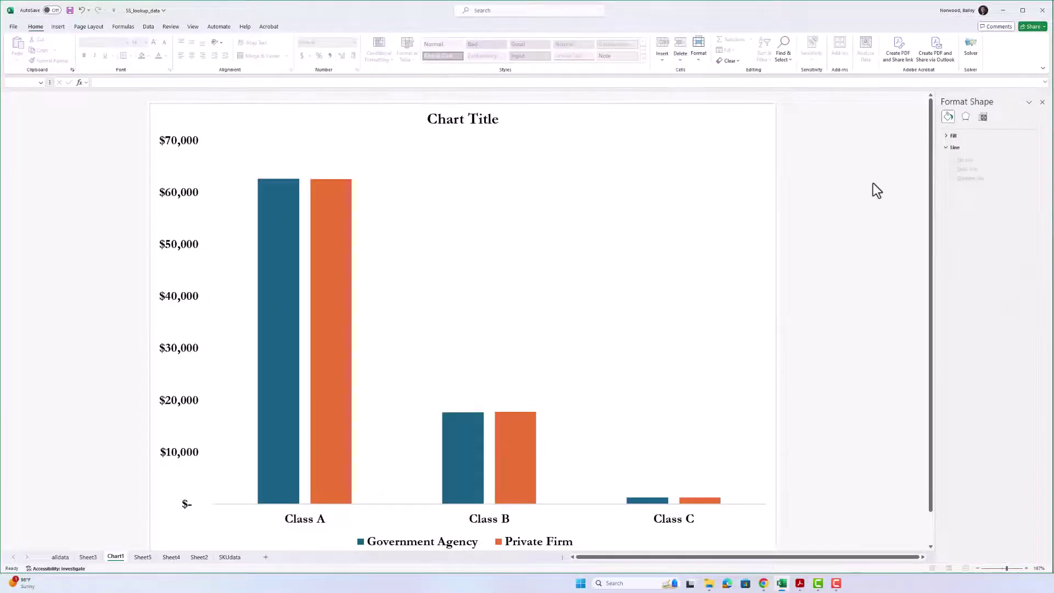
{"action": "left_click", "coordinate": [729, 137]}
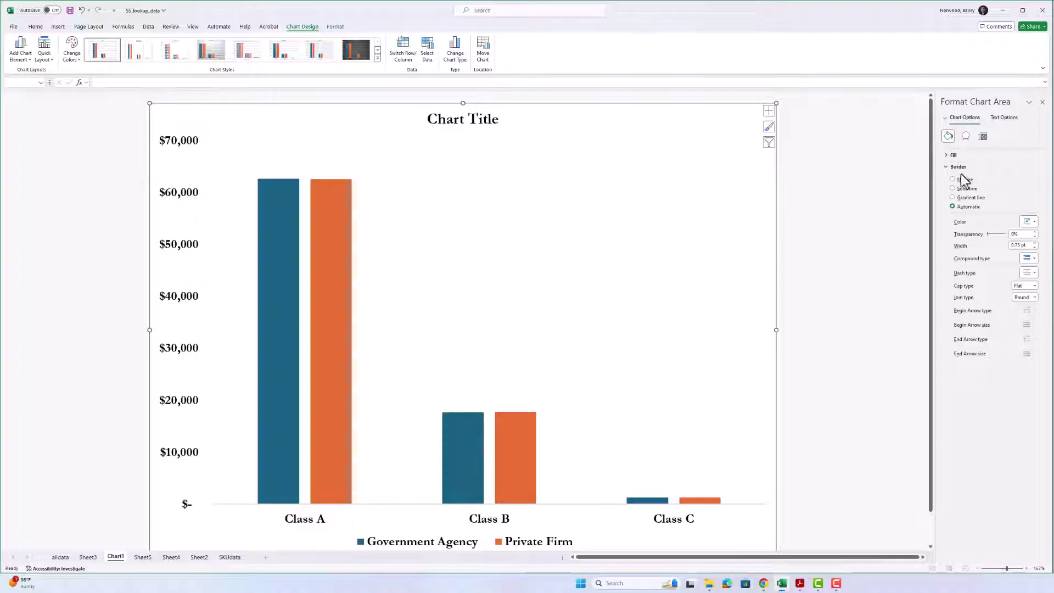
{"action": "left_click", "coordinate": [962, 179]}
{"action": "left_click", "coordinate": [565, 202]}
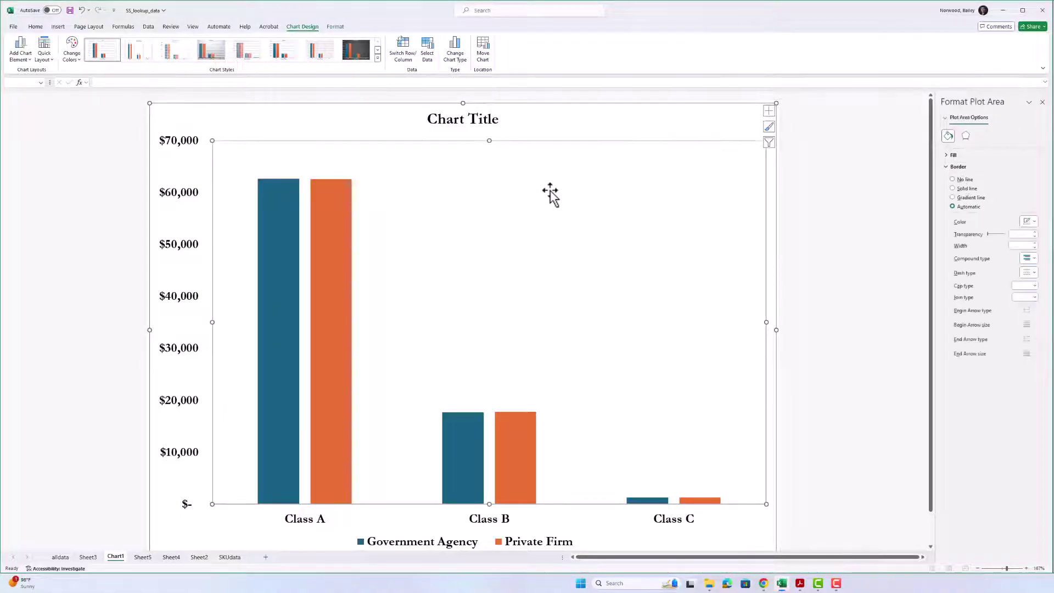
{"action": "left_click", "coordinate": [567, 119]}
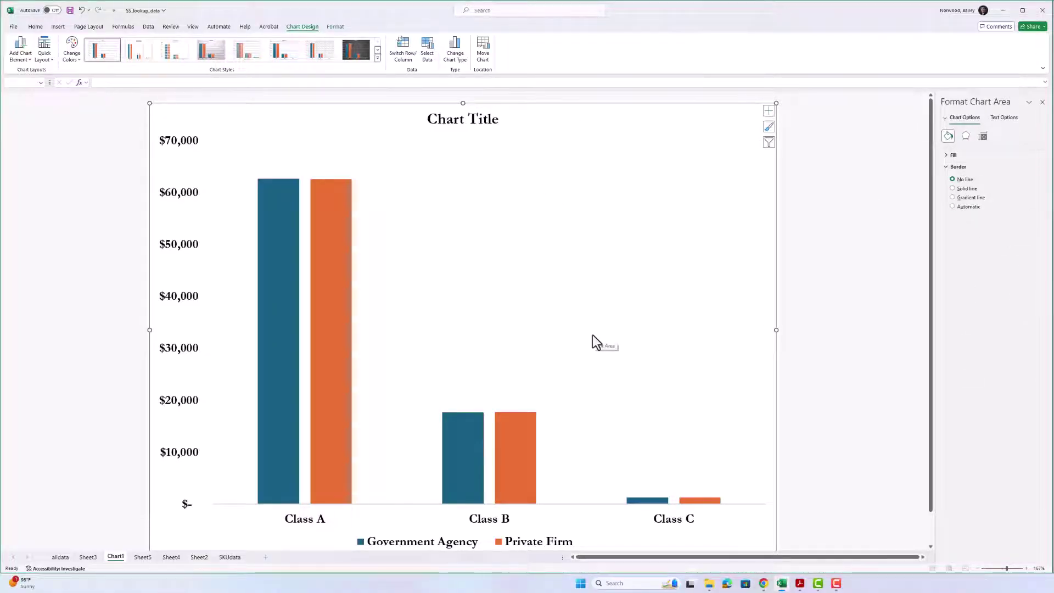
{"action": "key", "text": "alt+Tab"}
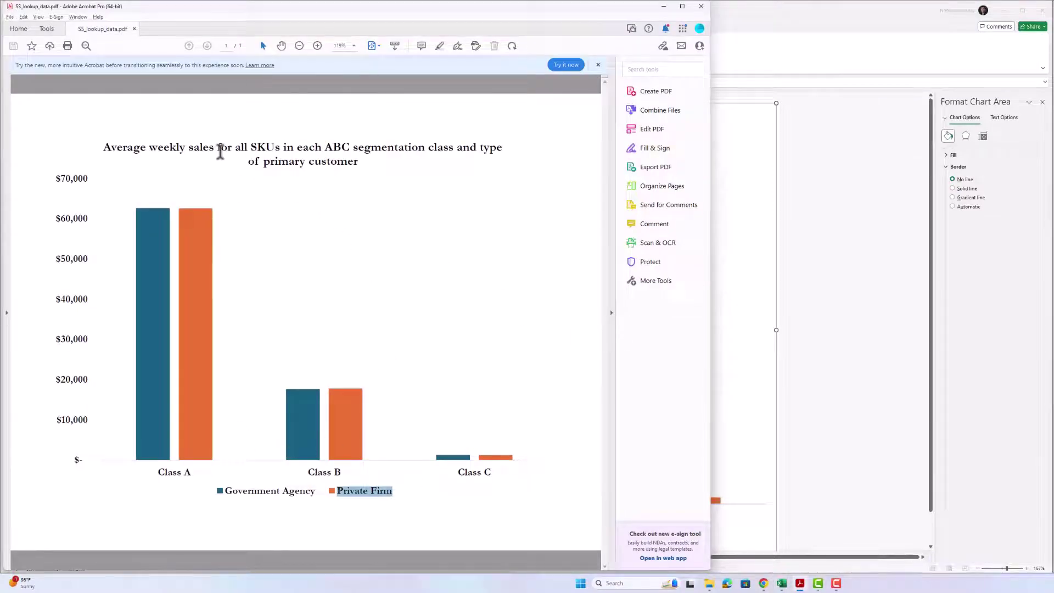
{"action": "key", "text": "alt+Tab"}
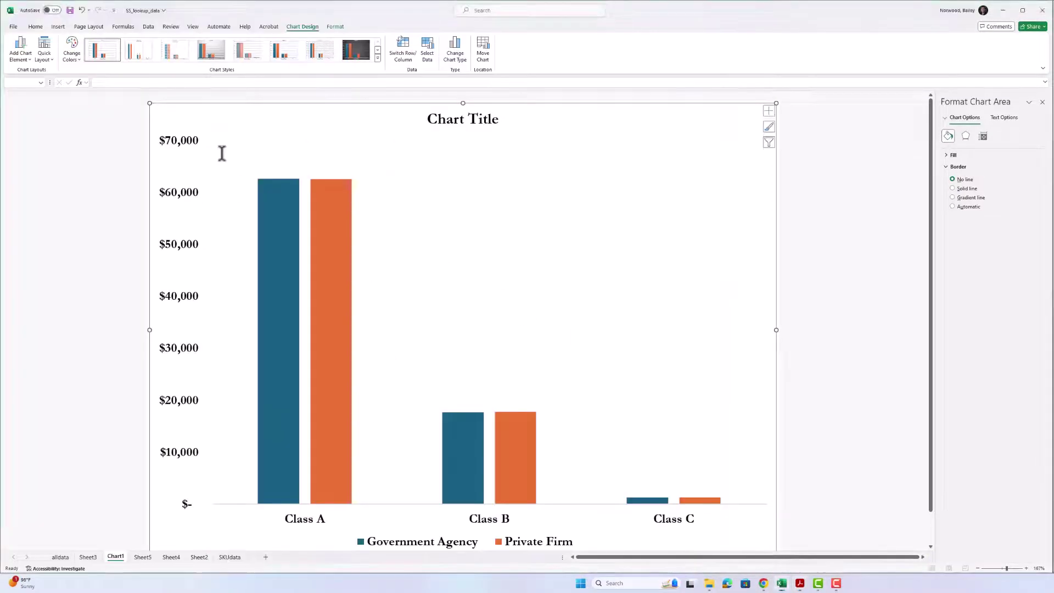
Replace the placeholder chart title with 'Average weekly sales for all SKUs in each', checking the PDF
{"action": "left_click", "coordinate": [463, 119]}
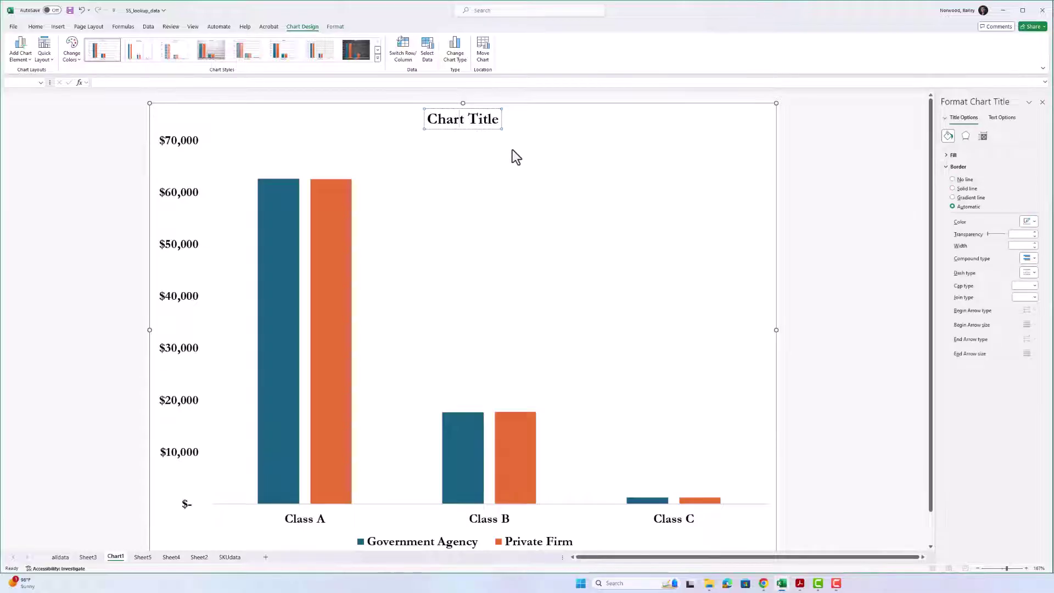
{"action": "key", "text": "ctrl+a"}
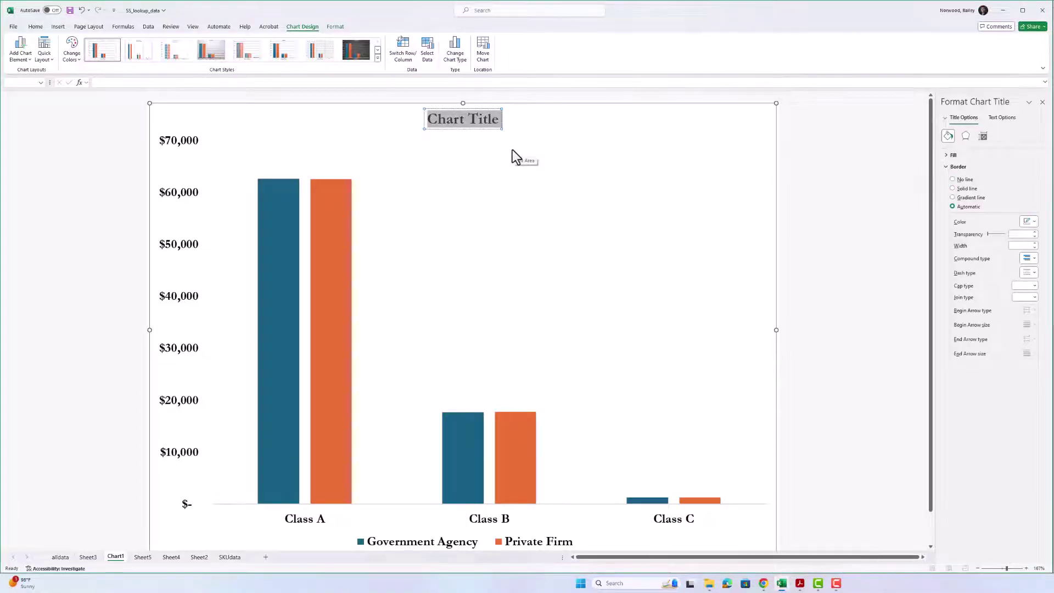
{"action": "key", "text": "alt+Tab"}
{"action": "key", "text": "alt+Tab"}
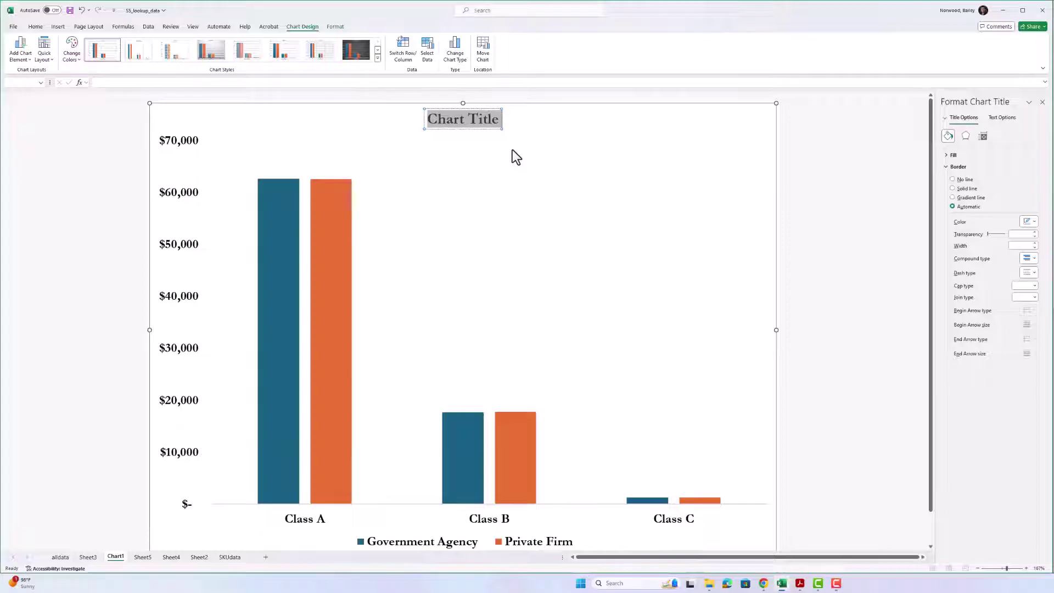
{"action": "type", "text": "Average weekly"}
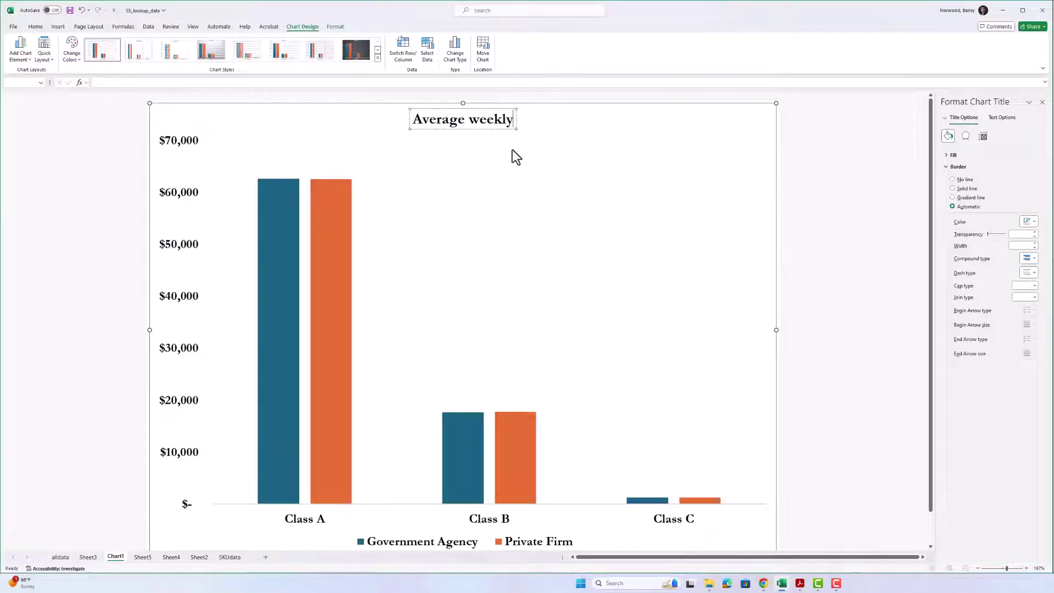
{"action": "type", "text": " sales for all SKUs"}
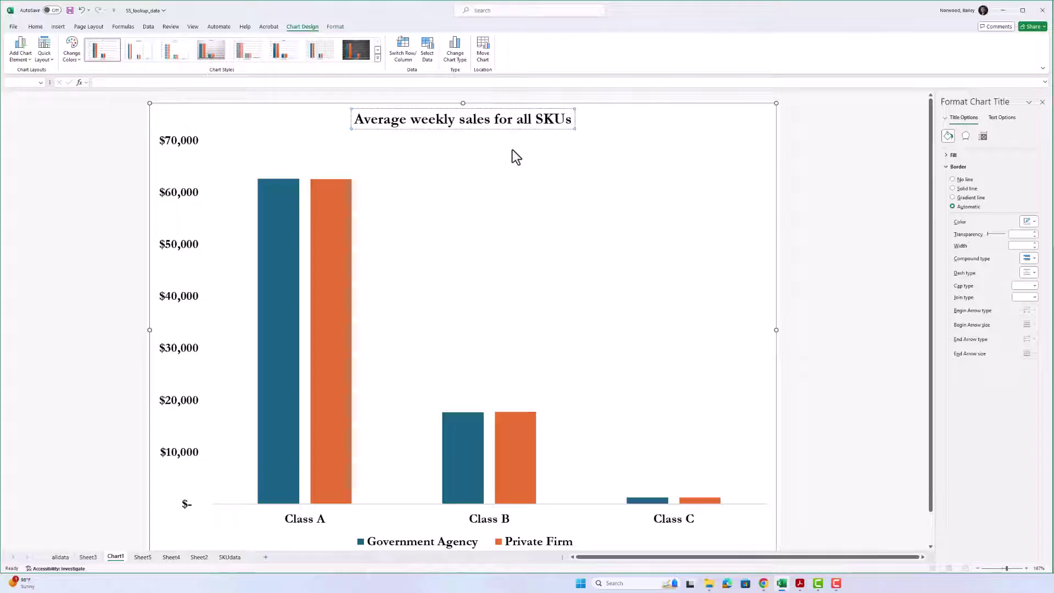
{"action": "key", "text": "alt+Tab"}
{"action": "type", "text": "in each"}
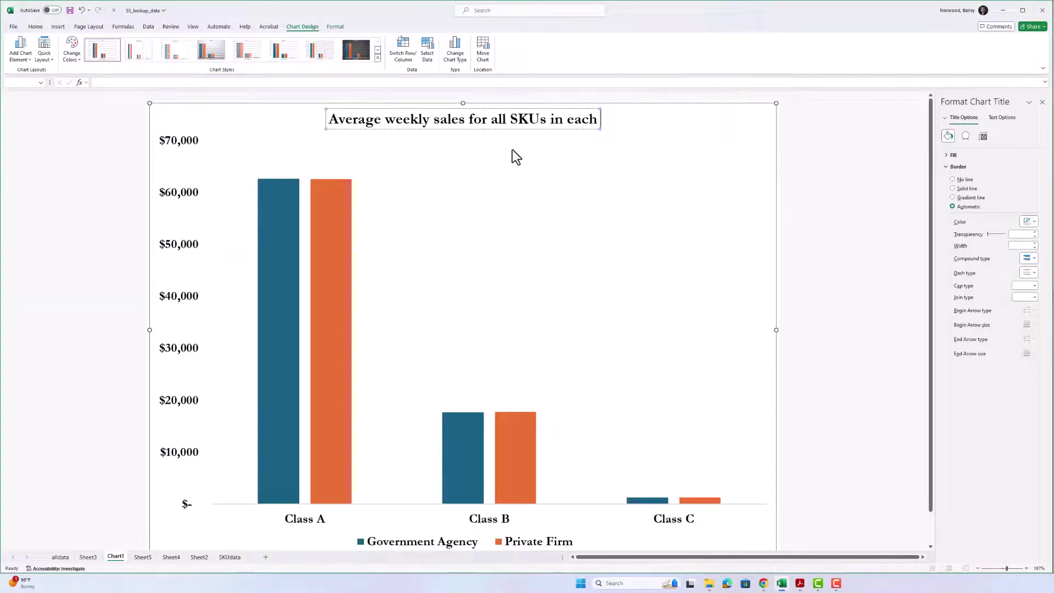
{"action": "key", "text": "alt+Tab"}
{"action": "key", "text": "alt+Tab"}
Finish the title with 'ABC segmentation class and type of primary customer', fixing typos
{"action": "type", "text": "ABC"}
{"action": "key", "text": "BackSpace"}
{"action": "key", "text": "BackSpace"}
{"action": "type", "text": "BC"}
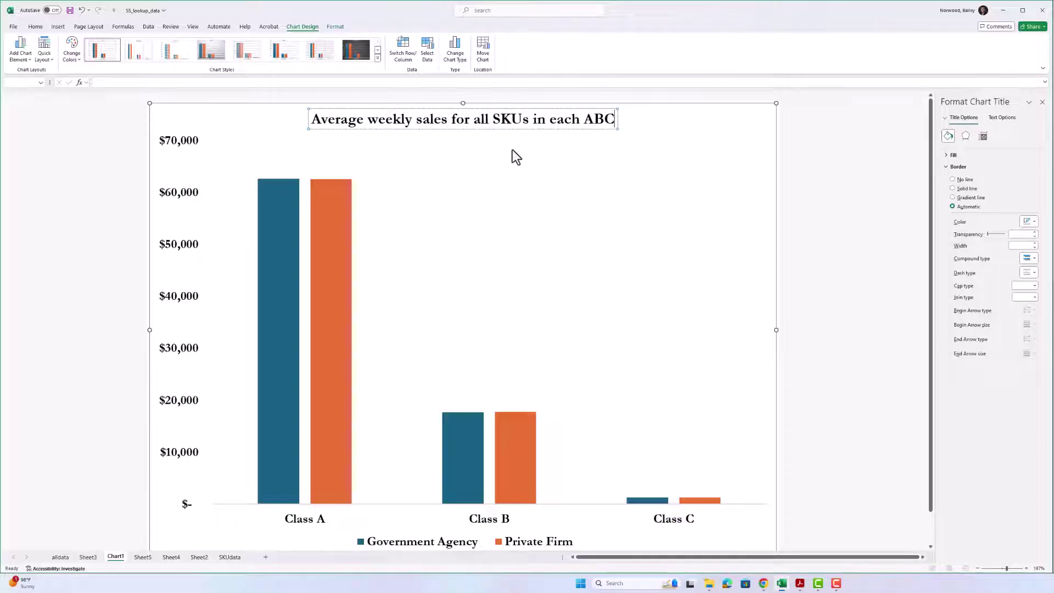
{"action": "type", "text": " segementat"}
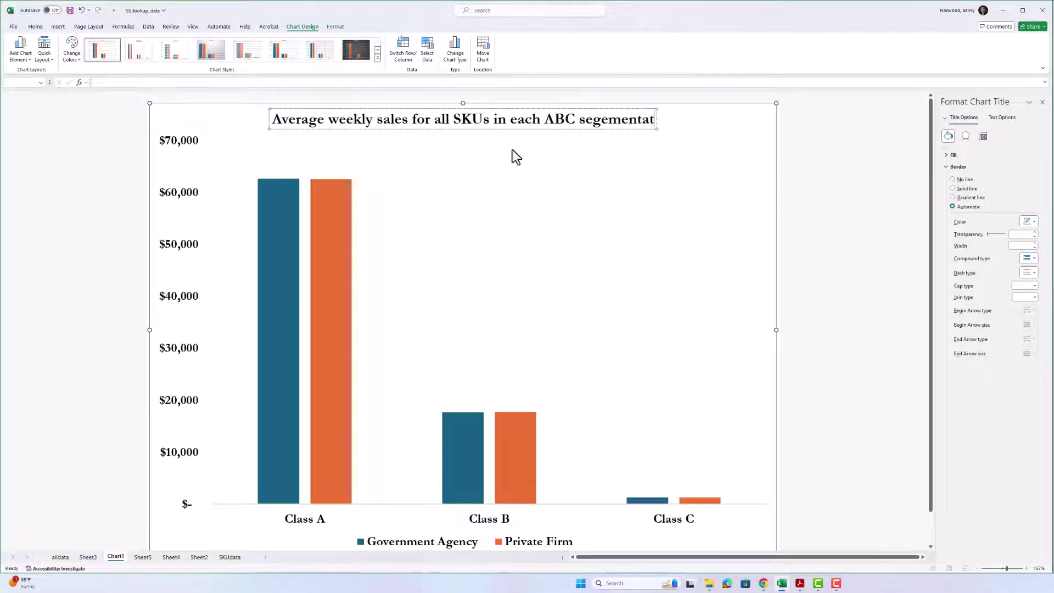
{"action": "key", "text": "BackSpace"}
{"action": "key", "text": "BackSpace"}
{"action": "key", "text": "BackSpace"}
{"action": "key", "text": "BackSpace"}
{"action": "key", "text": "BackSpace"}
{"action": "key", "text": "BackSpace"}
{"action": "key", "text": "BackSpace"}
{"action": "type", "text": "mentation class"}
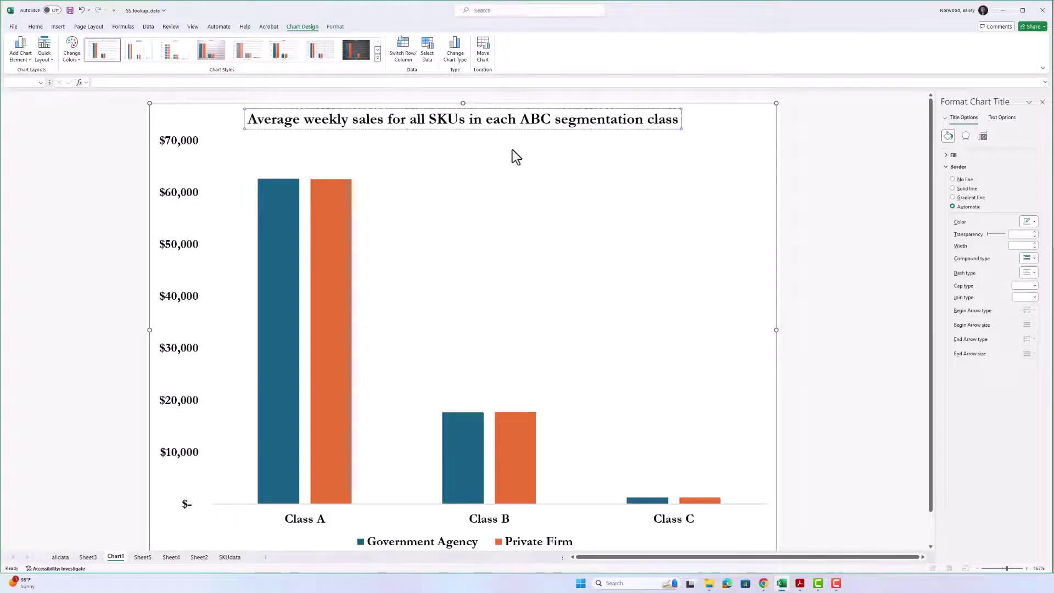
{"action": "type", "text": " and"}
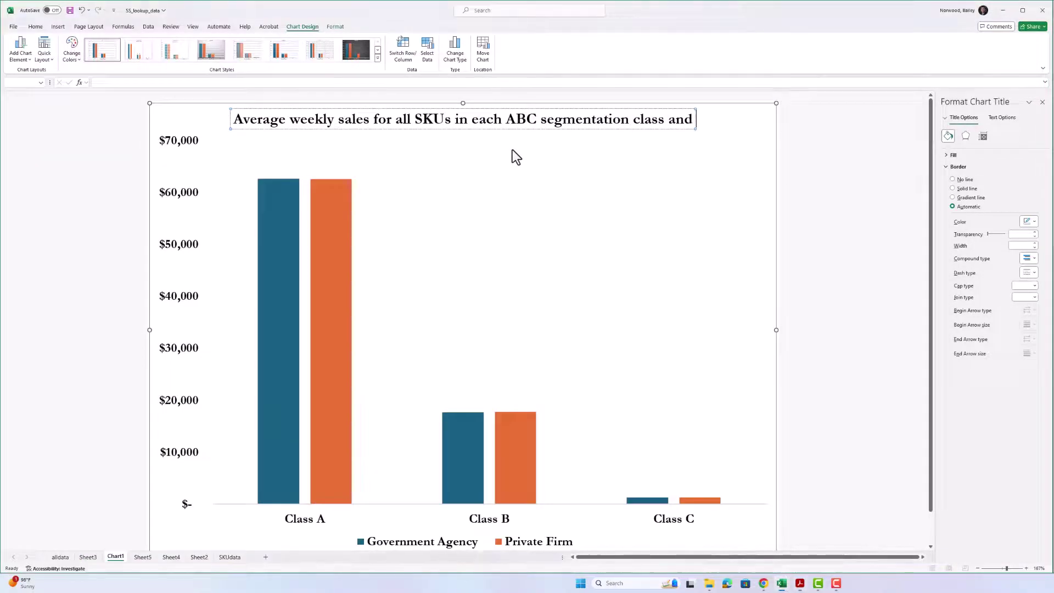
{"action": "type", "text": "type of pri"}
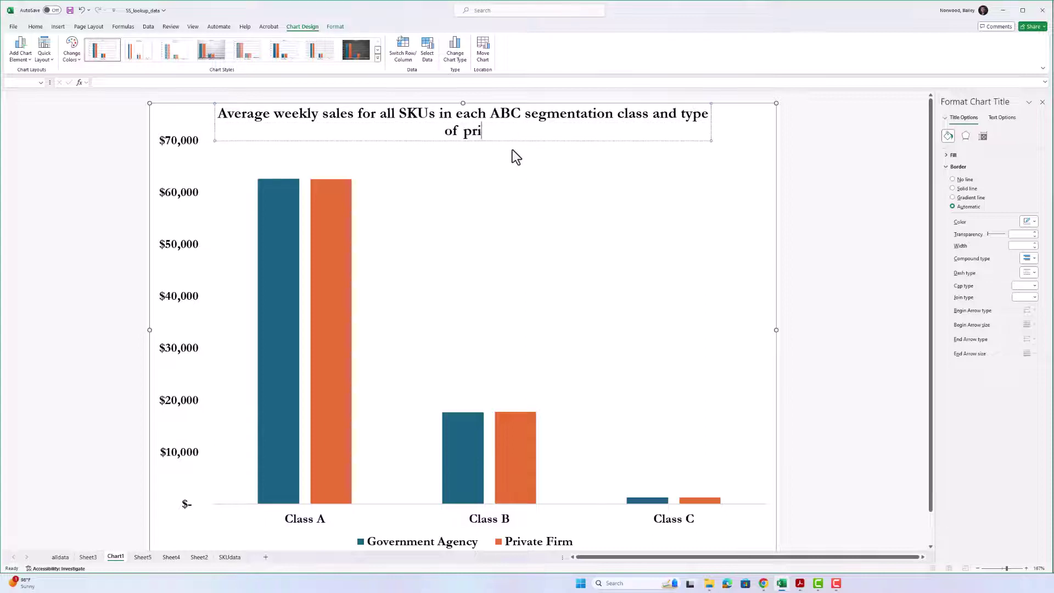
{"action": "type", "text": "mary customer"}
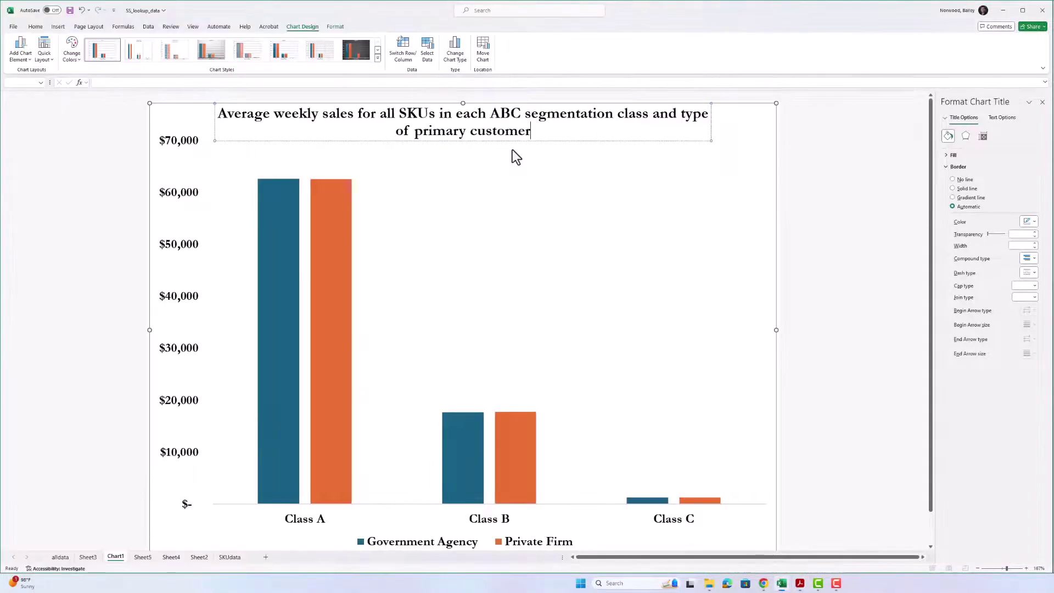
Finish editing the chart title and reselect the chart's plot area
{"action": "left_click", "coordinate": [829, 160]}
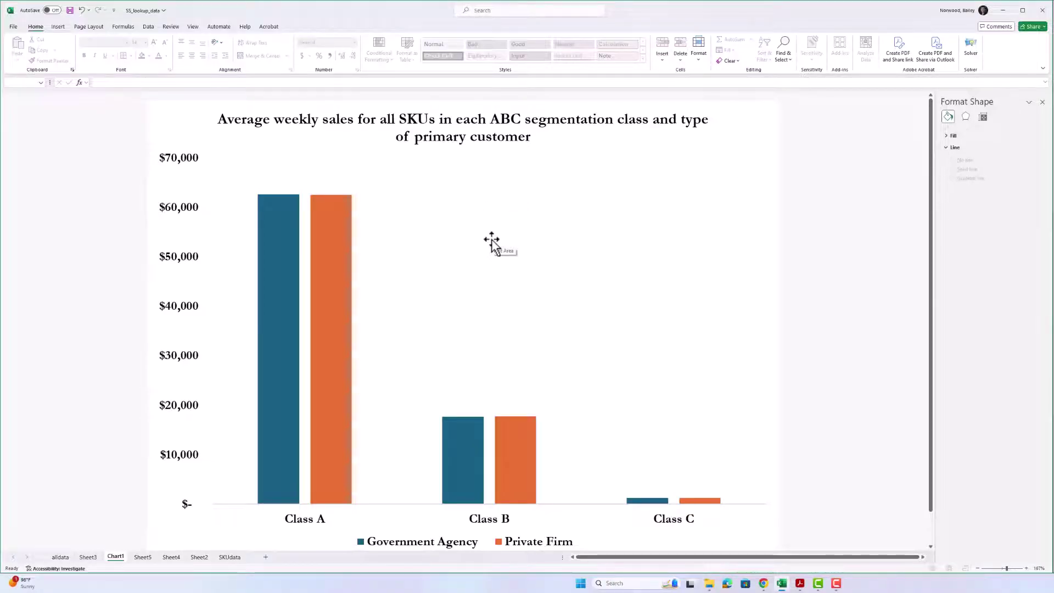
{"action": "left_click", "coordinate": [416, 230]}
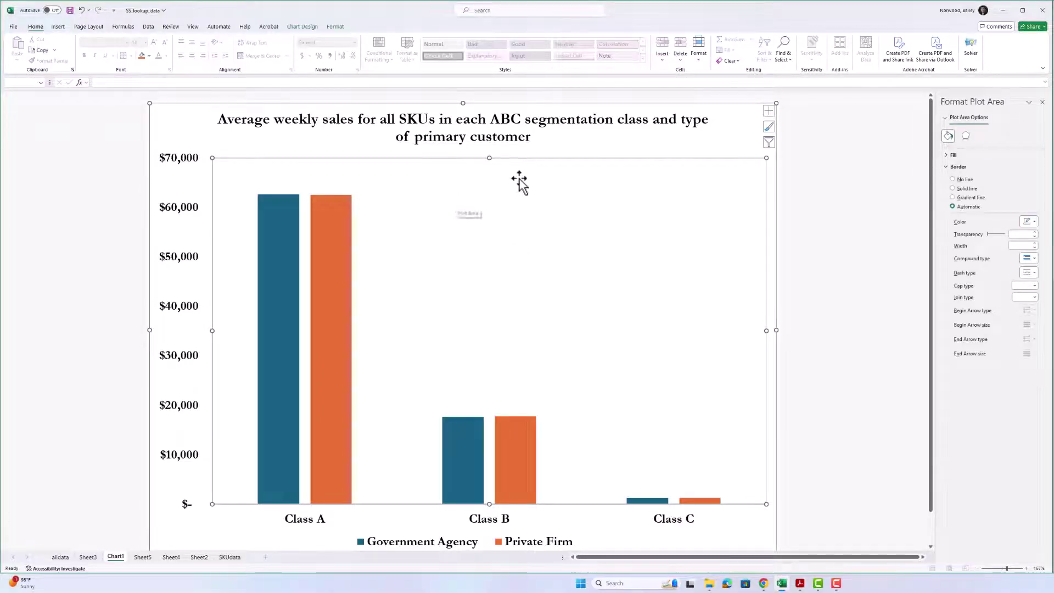
{"action": "left_click", "coordinate": [573, 143]}
{"action": "left_click", "coordinate": [454, 239]}
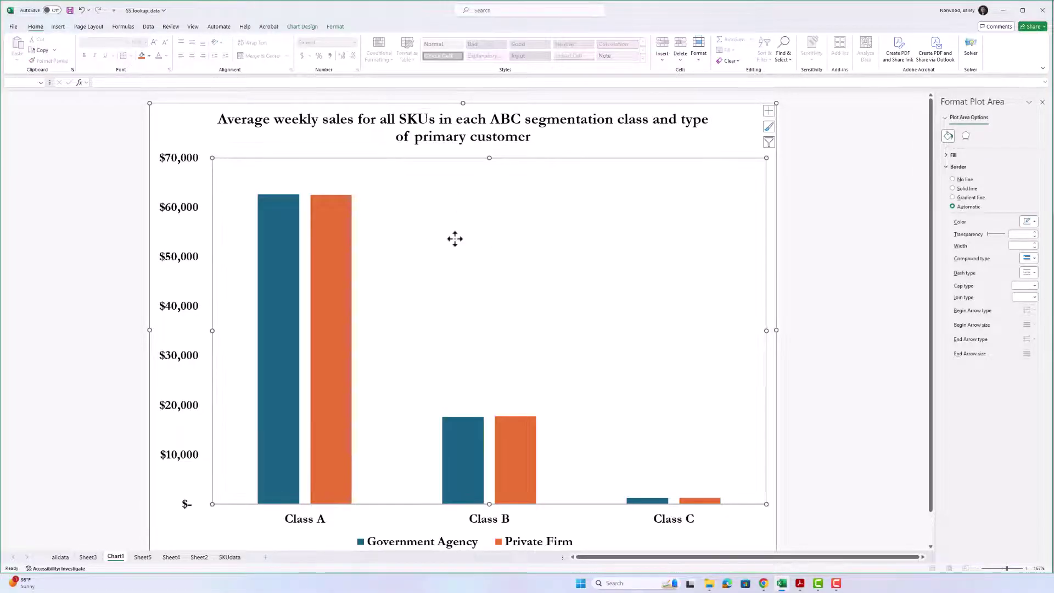
Add Outside End data labels to the bars, from $62,659 for Class A to $1,254 for Class C
{"action": "left_click", "coordinate": [307, 29]}
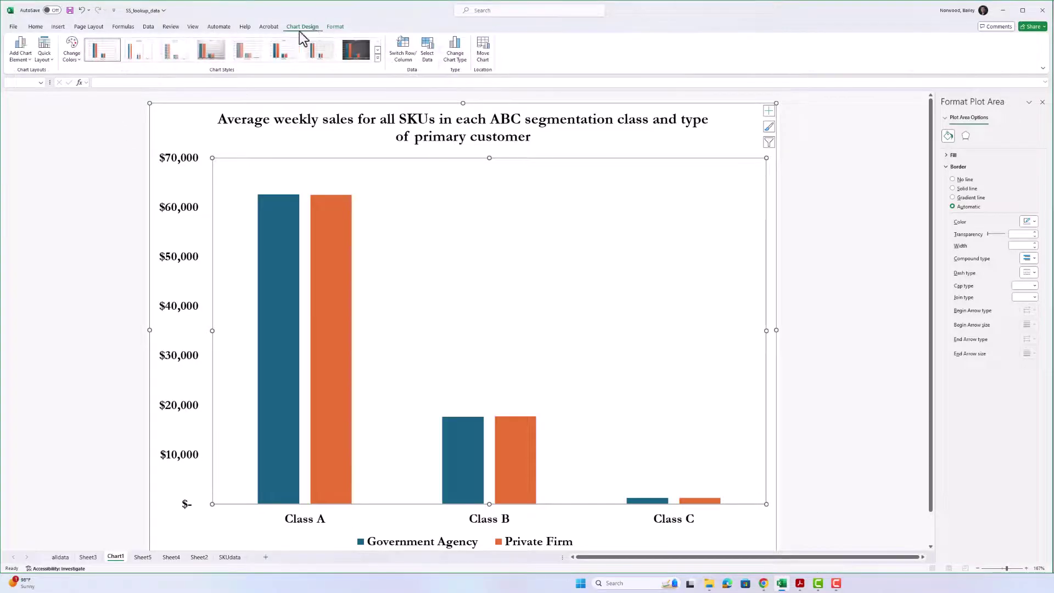
{"action": "left_click", "coordinate": [20, 55]}
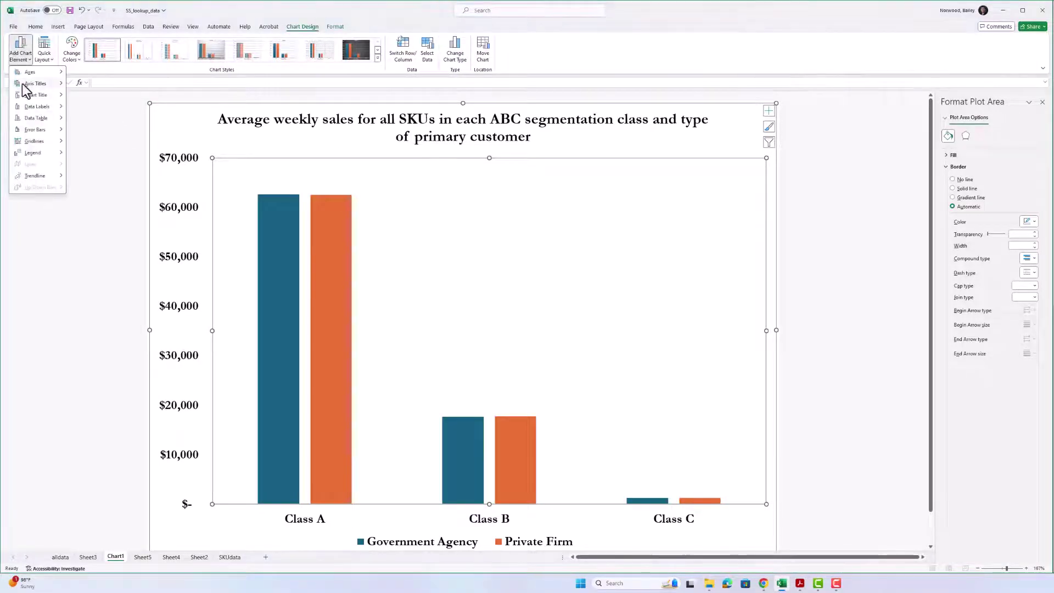
{"action": "mouse_move", "coordinate": [31, 106]}
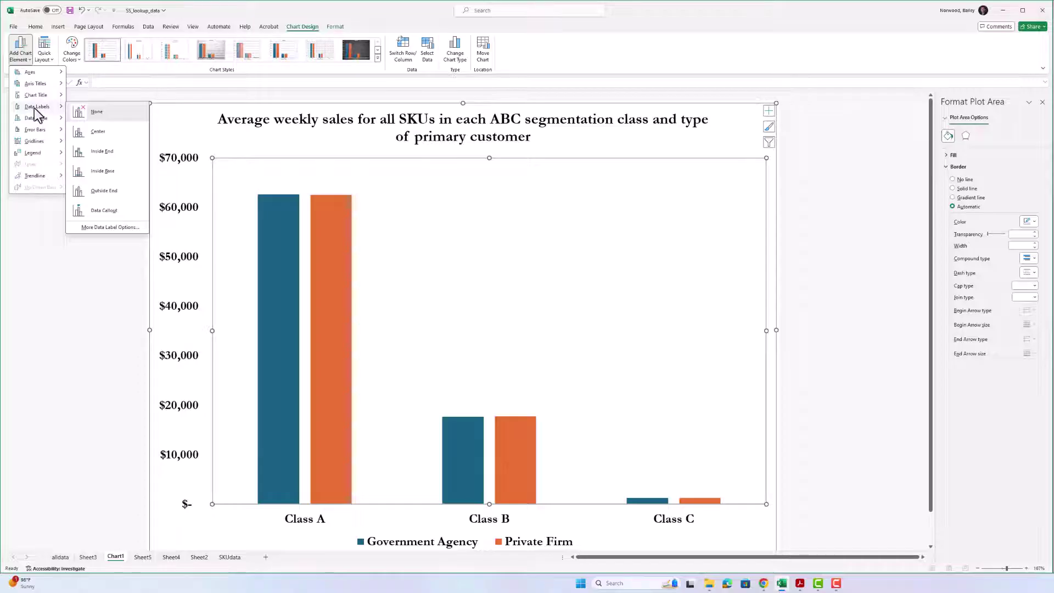
{"action": "left_click", "coordinate": [98, 192]}
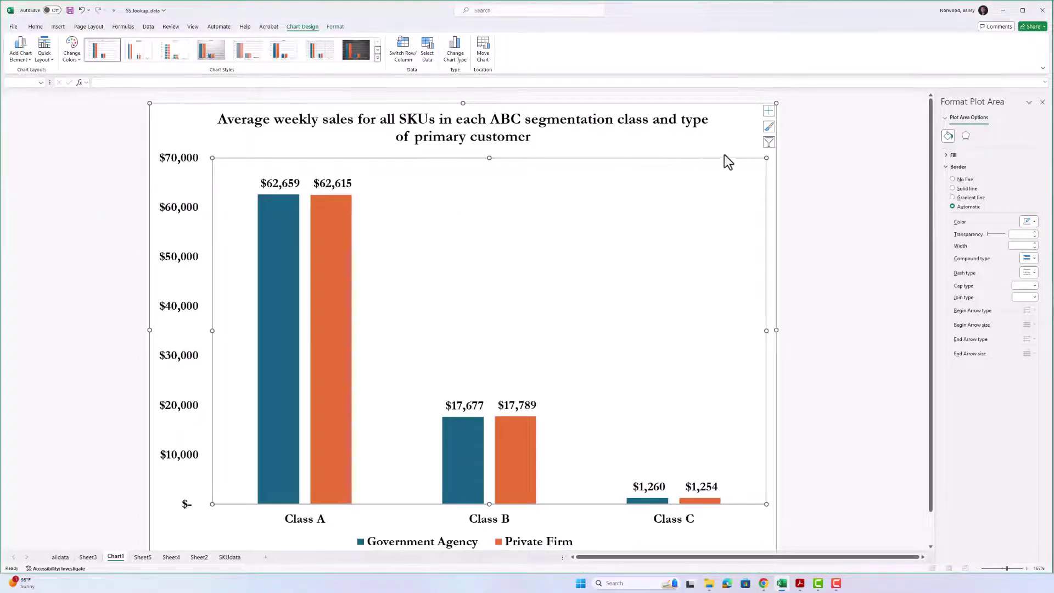
{"action": "left_click", "coordinate": [848, 194]}
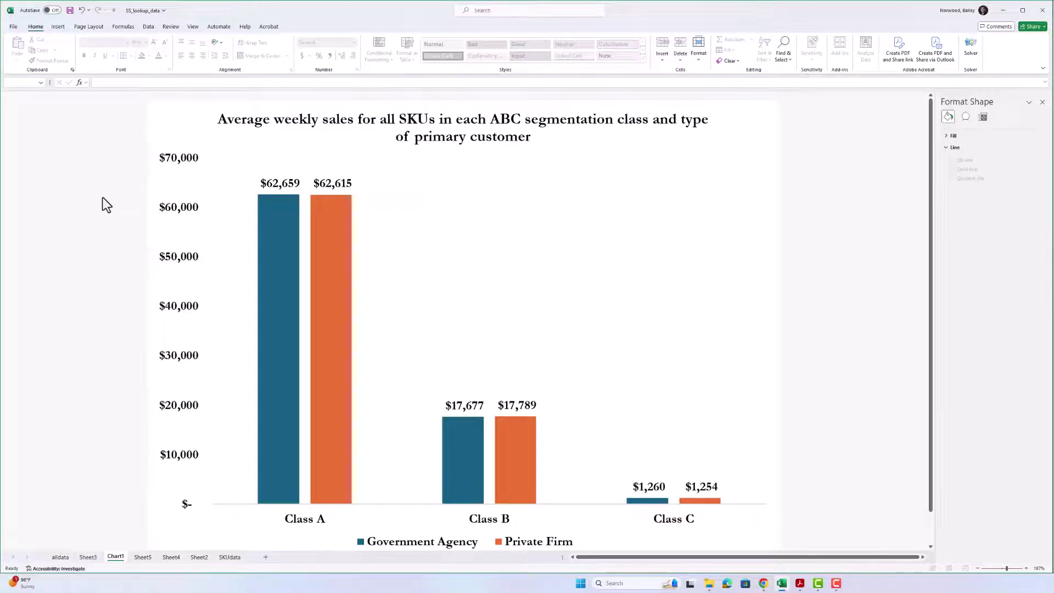
{"action": "left_click", "coordinate": [13, 27]}
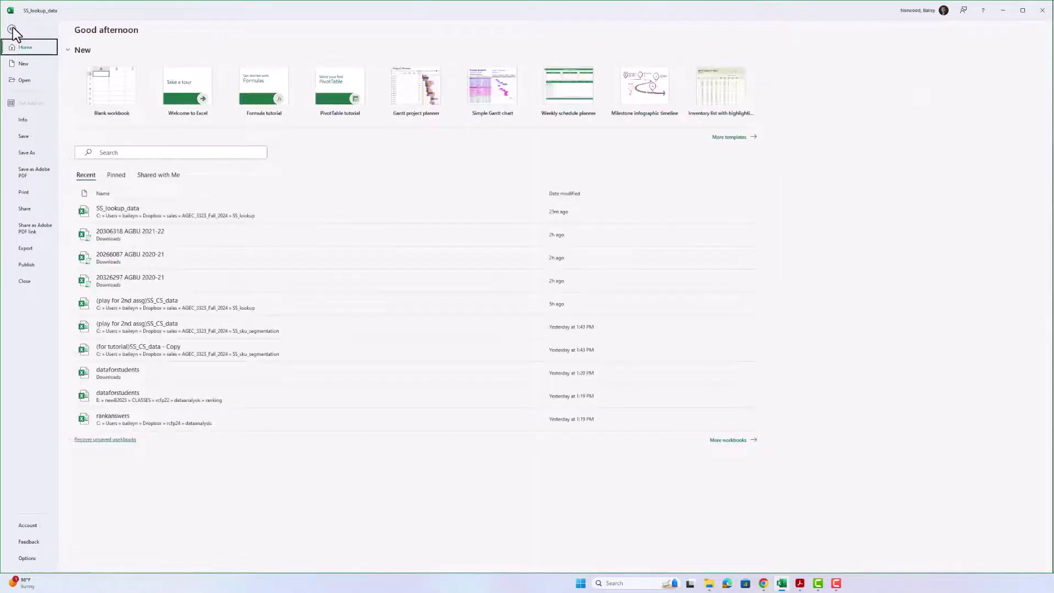
{"action": "left_click", "coordinate": [39, 175]}
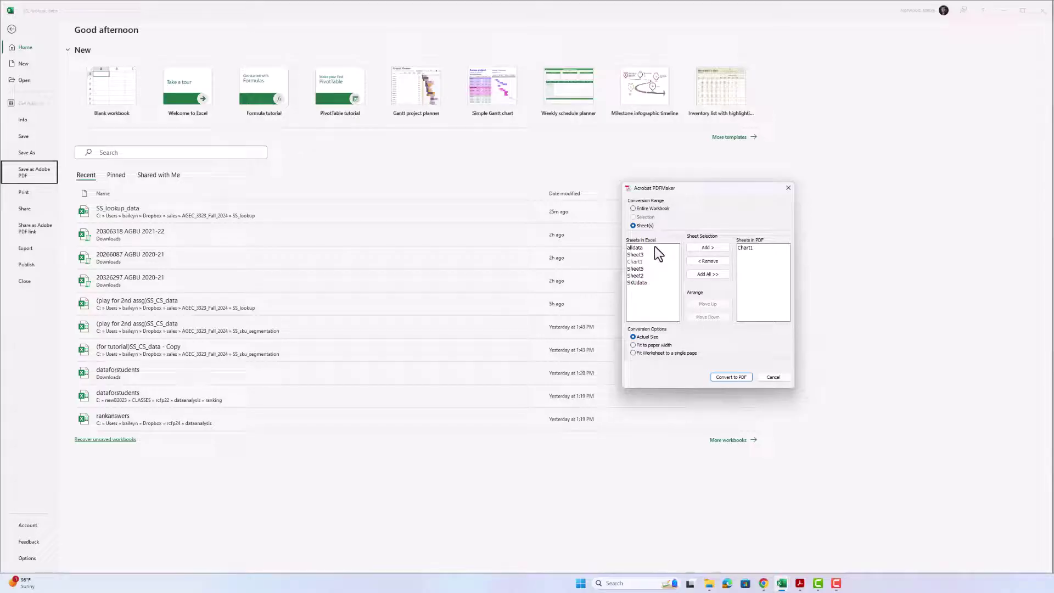
{"action": "left_click", "coordinate": [773, 378]}
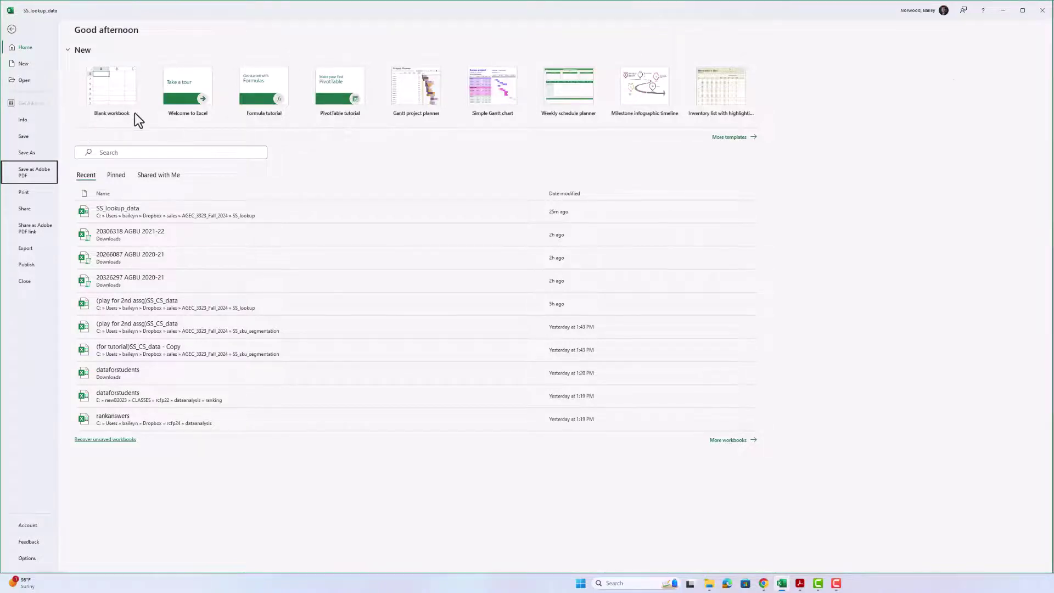
{"action": "key", "text": "Escape"}
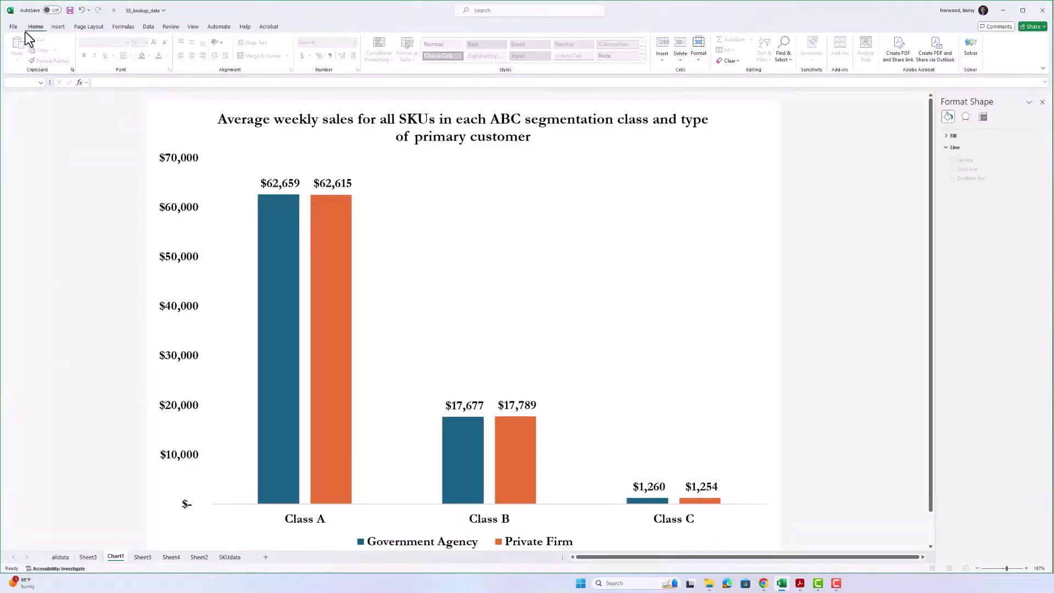
Start a Save As of SS_lookup_data with PDF (*.pdf) as the type, and expand to the full save window
{"action": "left_click", "coordinate": [14, 26]}
{"action": "left_click", "coordinate": [25, 153]}
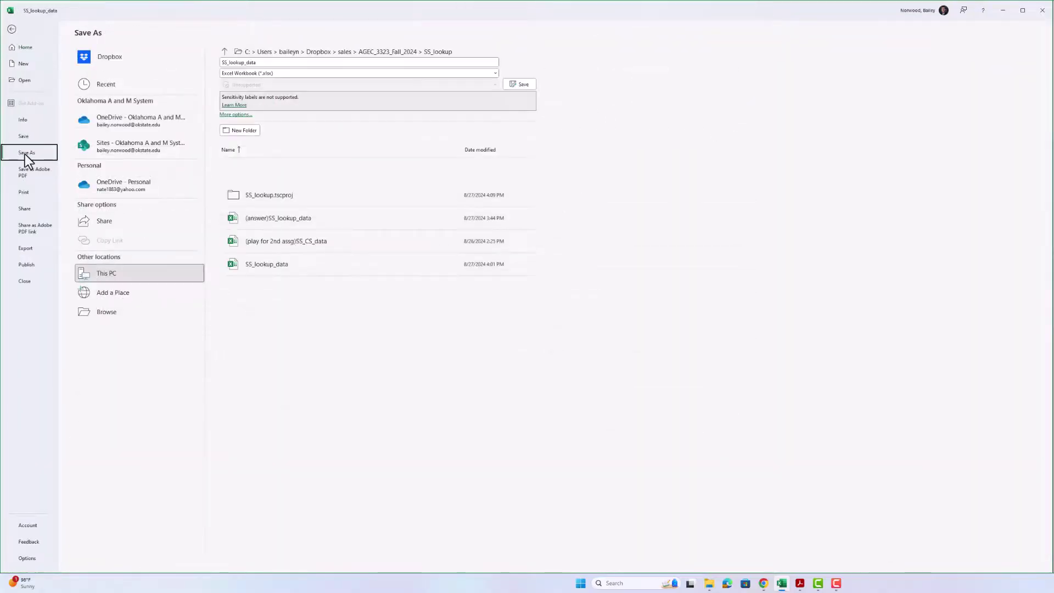
{"action": "left_click", "coordinate": [254, 73]}
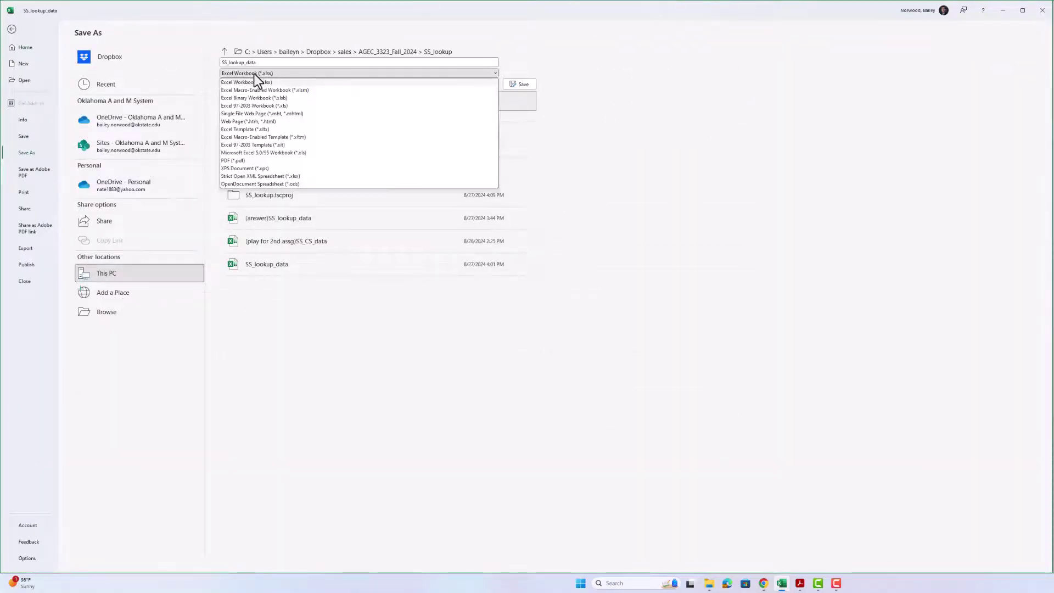
{"action": "left_click", "coordinate": [245, 162]}
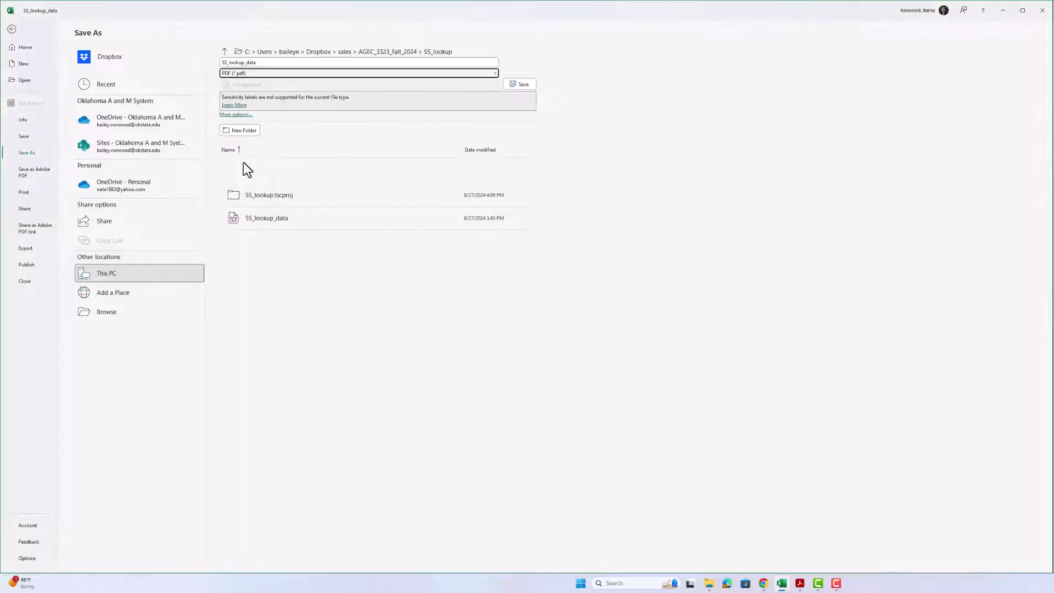
{"action": "left_click", "coordinate": [259, 62]}
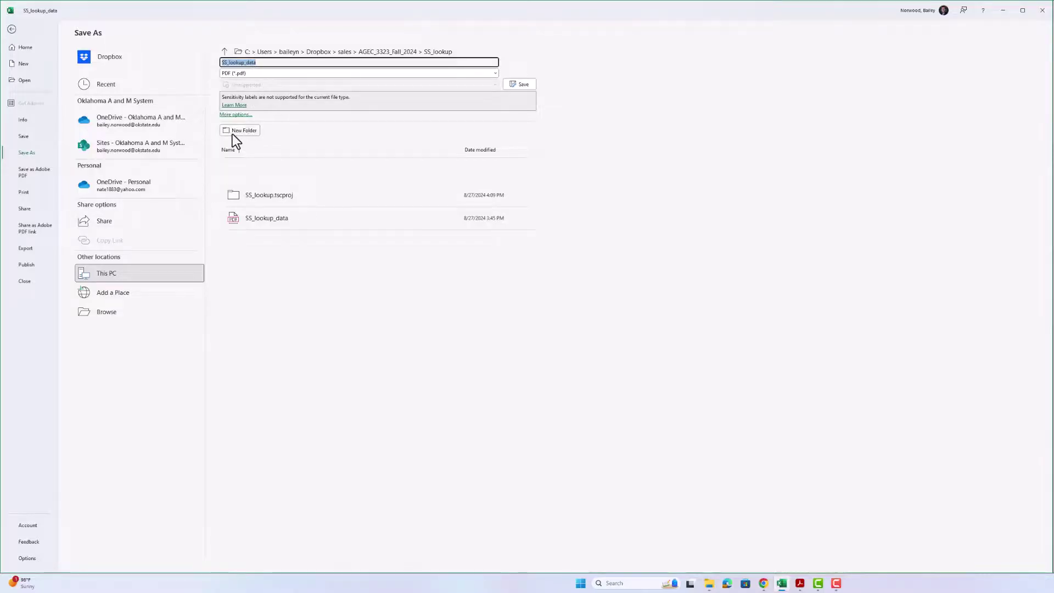
{"action": "left_click", "coordinate": [236, 115]}
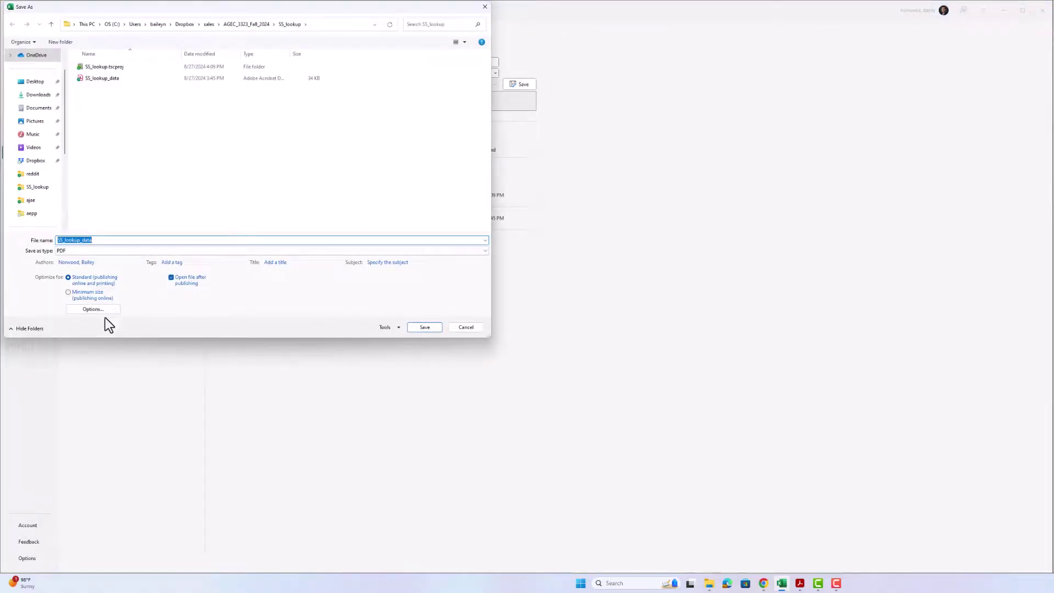
Save SS_lookup_data.pdf with default publishing options, overwriting the existing PDF
{"action": "left_click", "coordinate": [103, 314]}
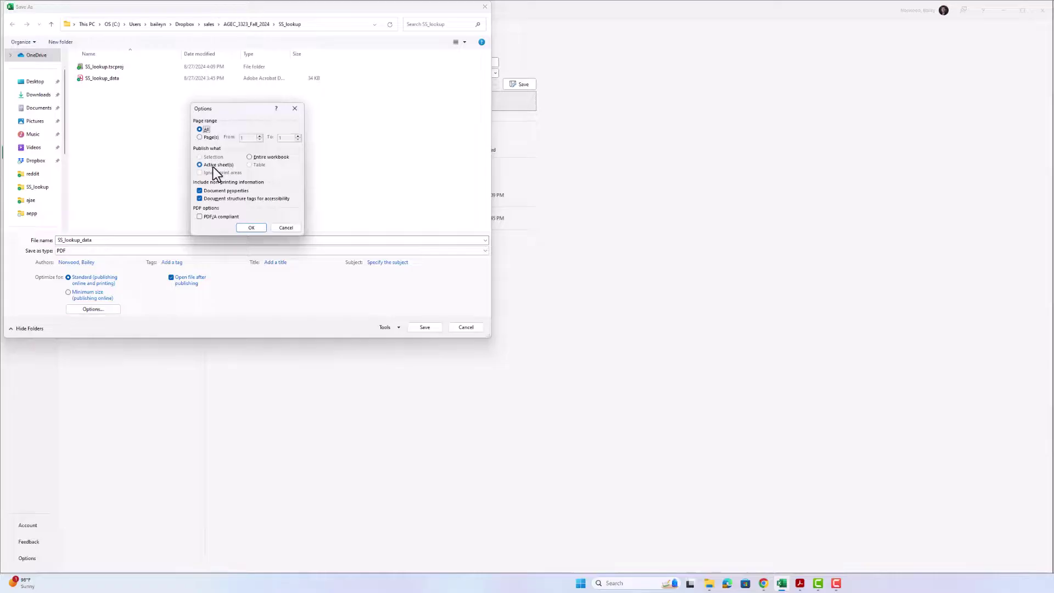
{"action": "left_click", "coordinate": [286, 229]}
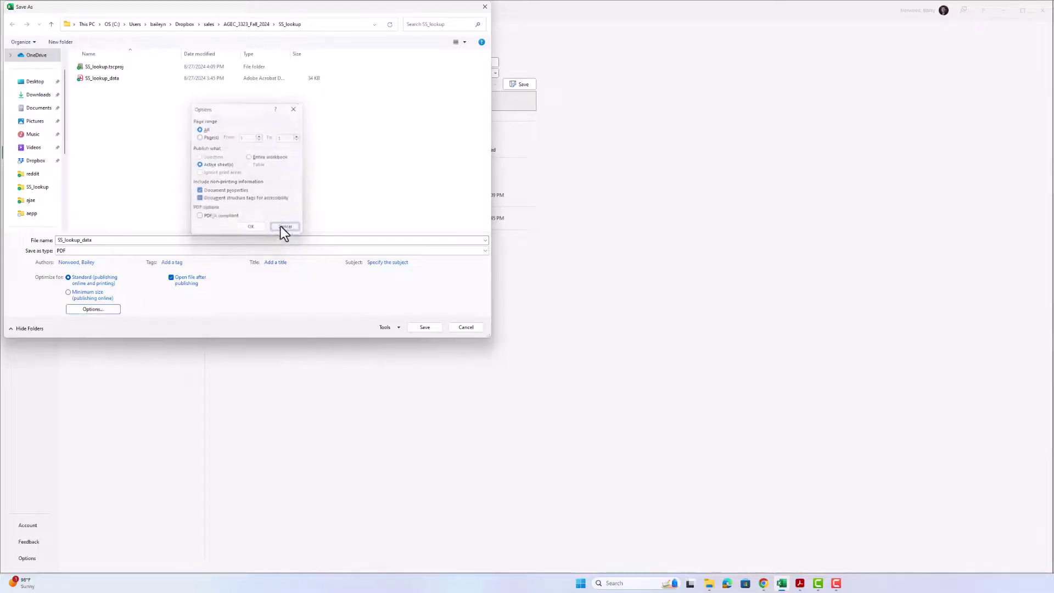
{"action": "left_click", "coordinate": [434, 331]}
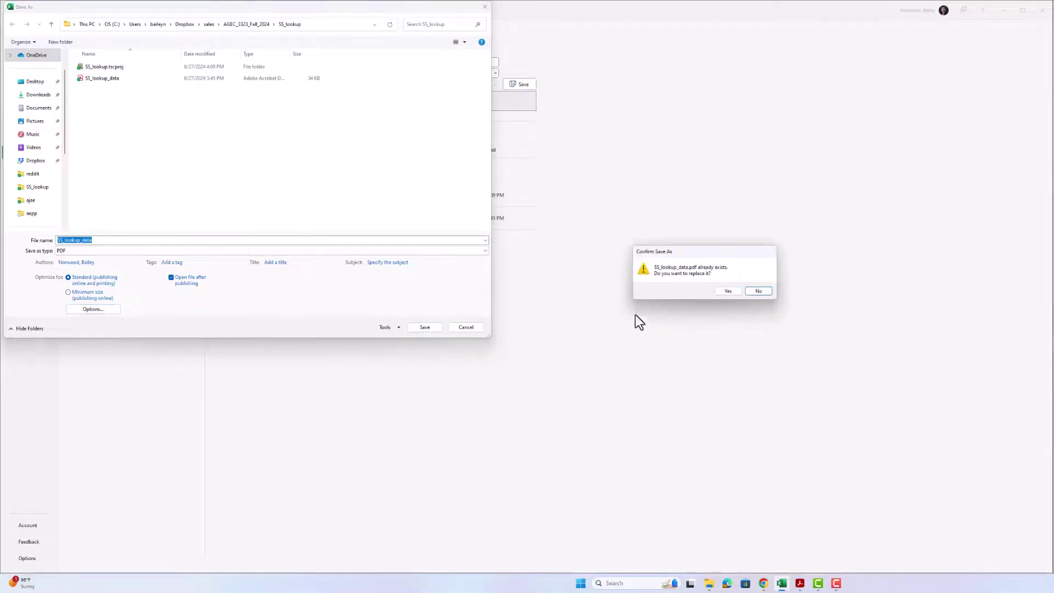
{"action": "left_click", "coordinate": [729, 291]}
{"action": "key", "text": "alt+Tab"}
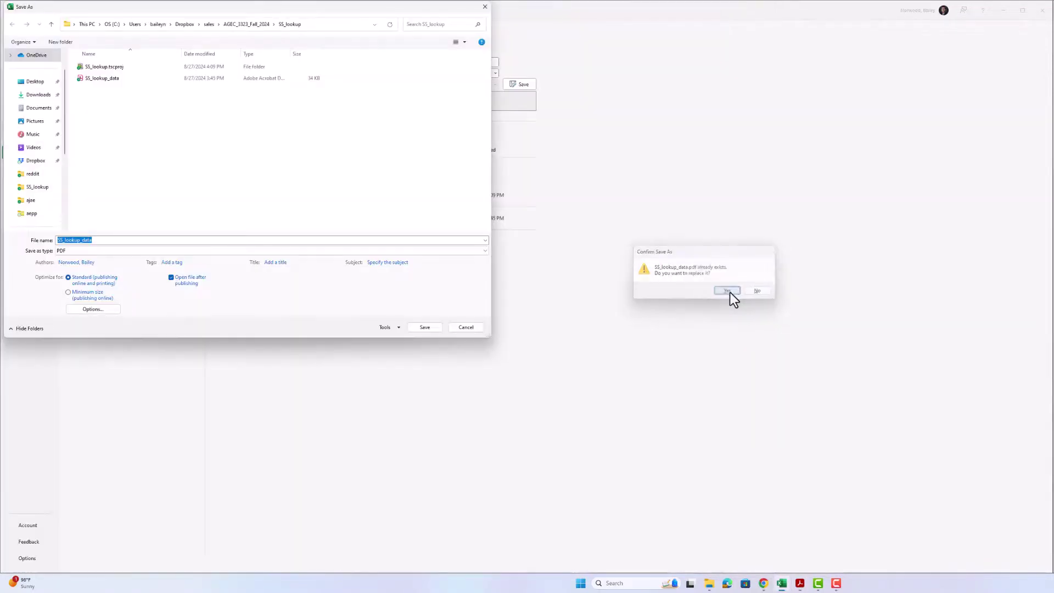
Look over the labelled chart PDF, then in Excel go through Sheet3 to the alldata sheet
{"action": "left_click", "coordinate": [727, 291]}
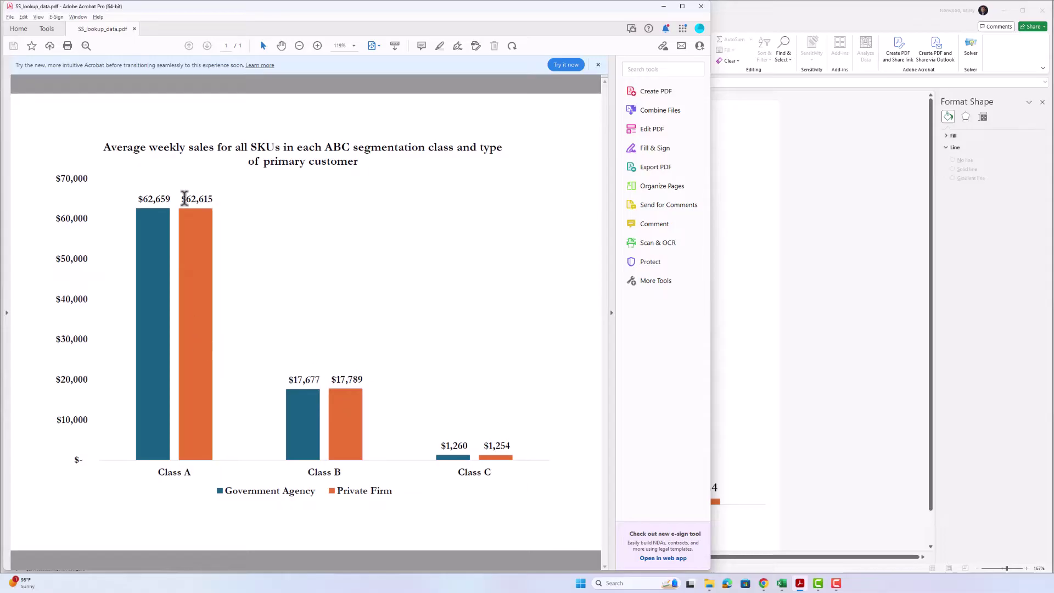
{"action": "key", "text": "alt+Tab"}
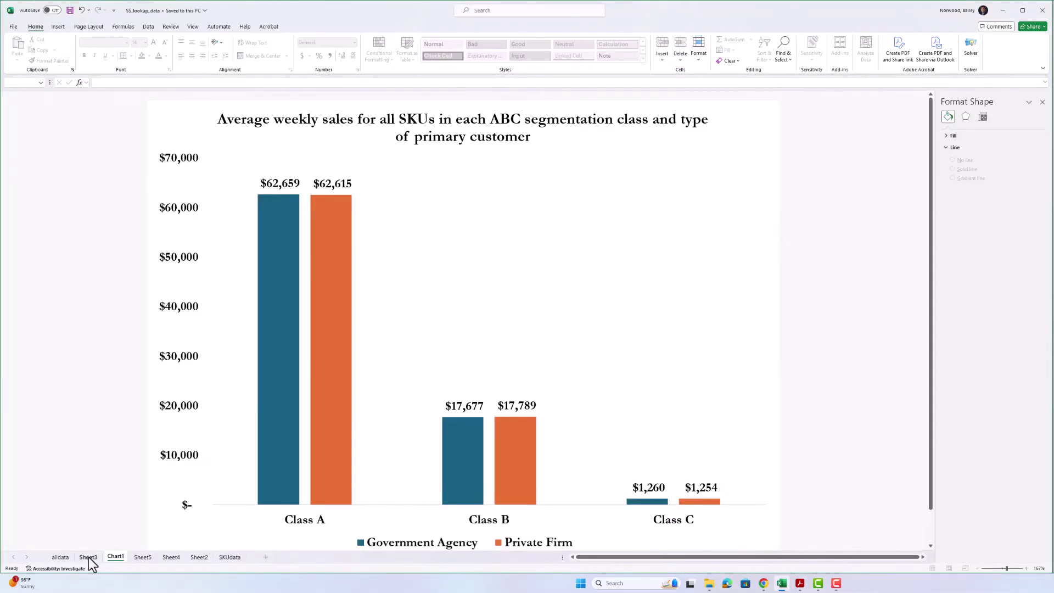
{"action": "left_click", "coordinate": [88, 558]}
{"action": "left_click", "coordinate": [59, 558]}
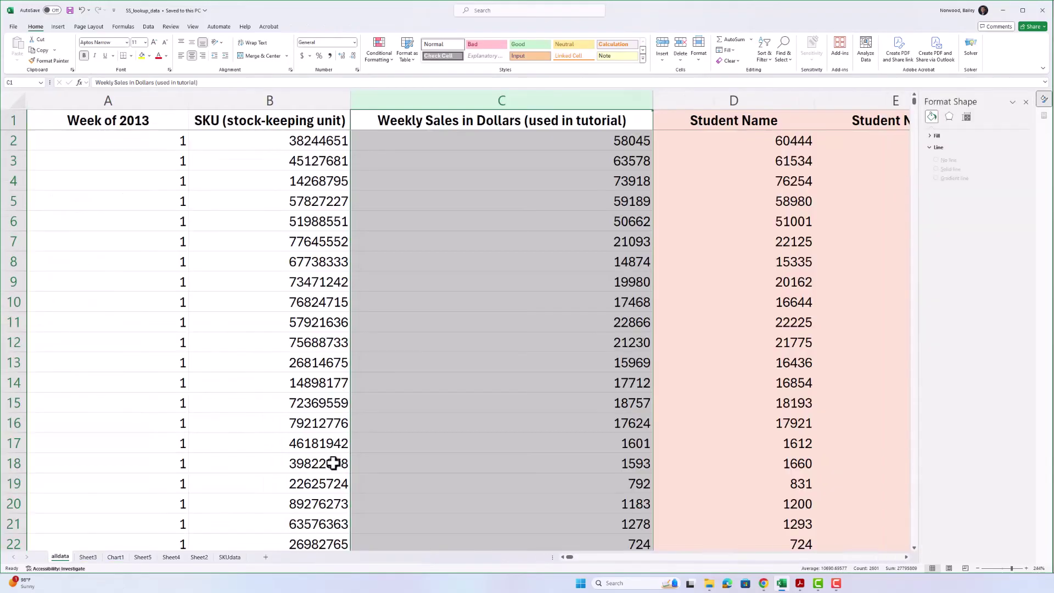